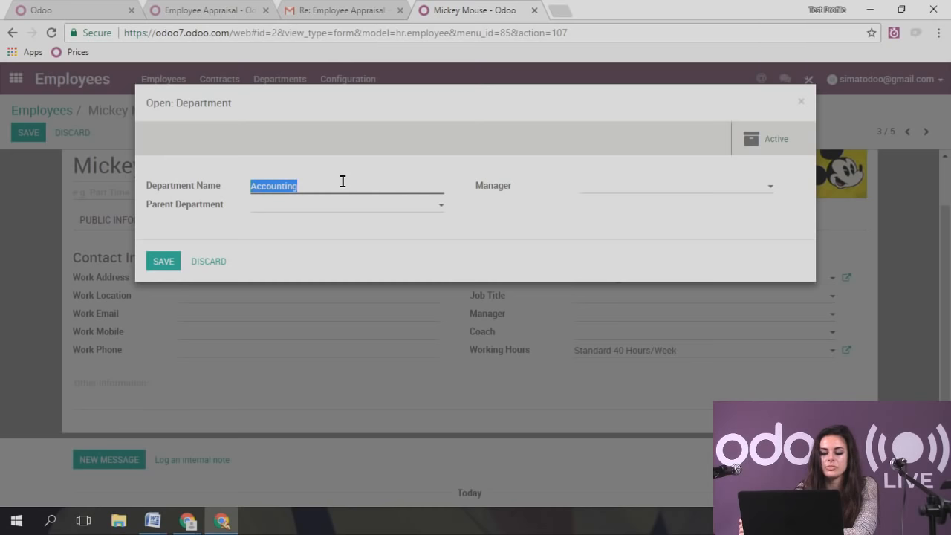
- Put the Accounting department under Administration, assign its manager, and save it
click(343, 181)
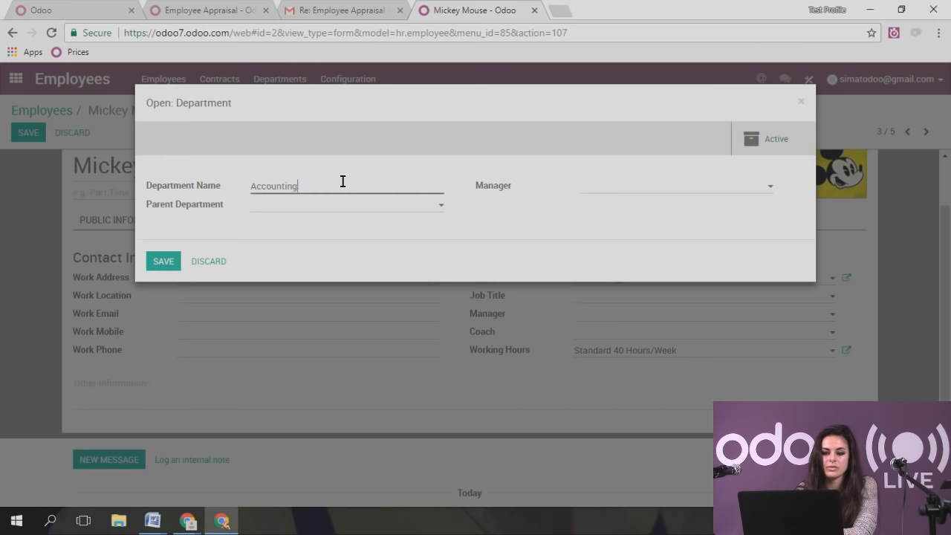
click(304, 212)
click(297, 240)
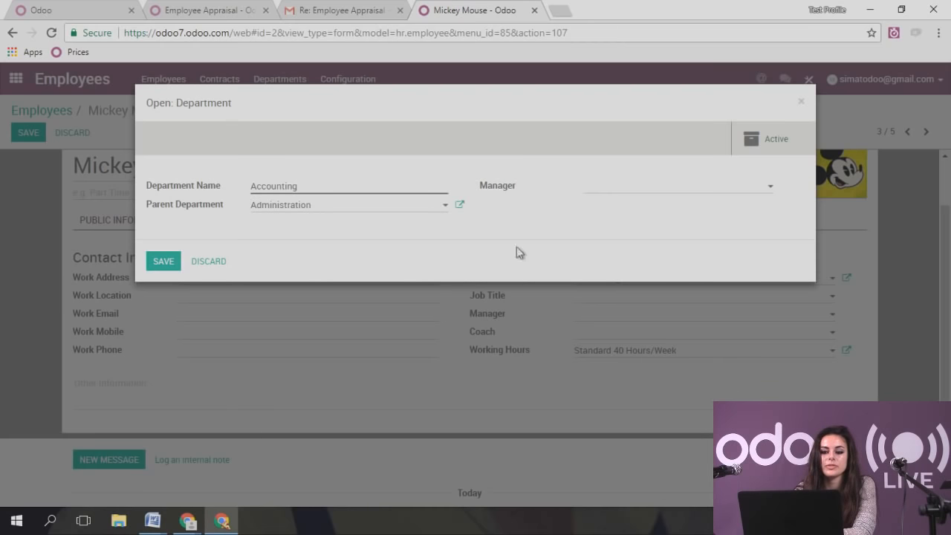
click(642, 192)
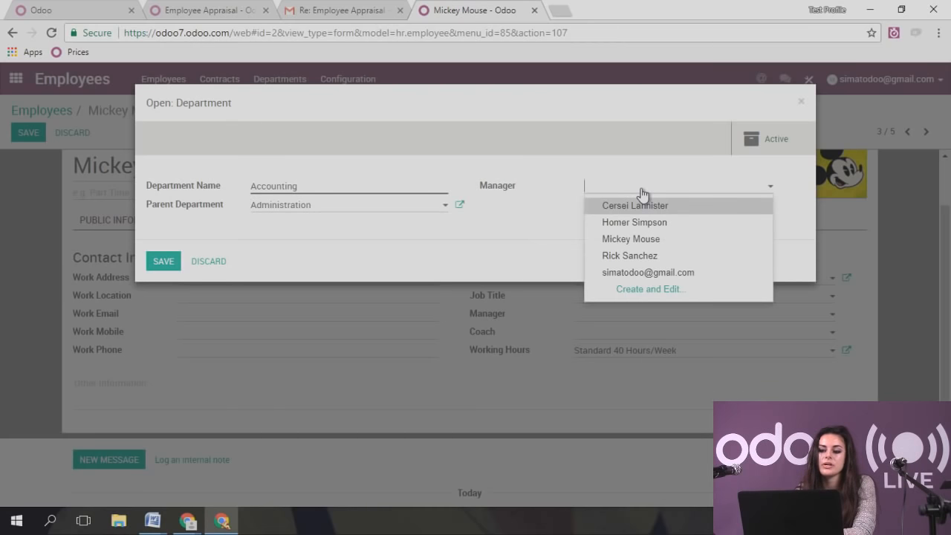
click(653, 258)
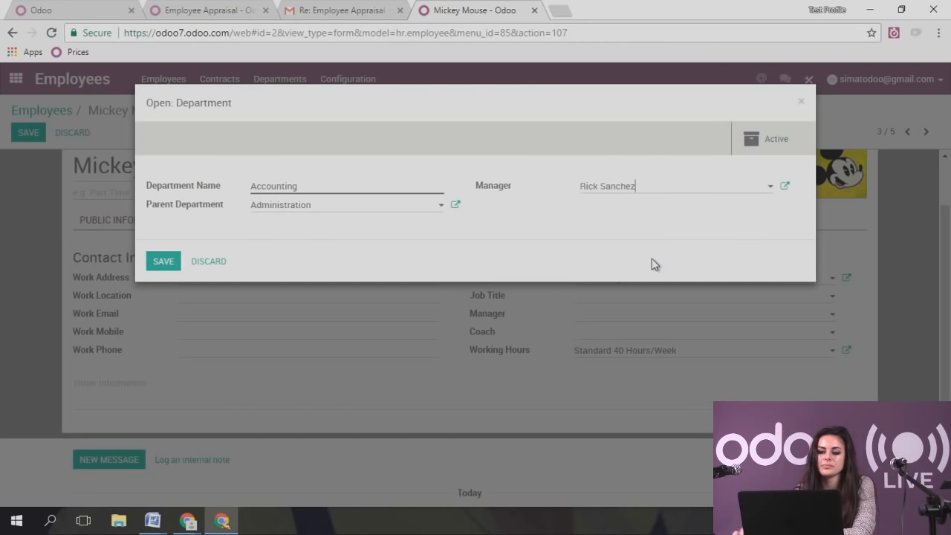
click(165, 262)
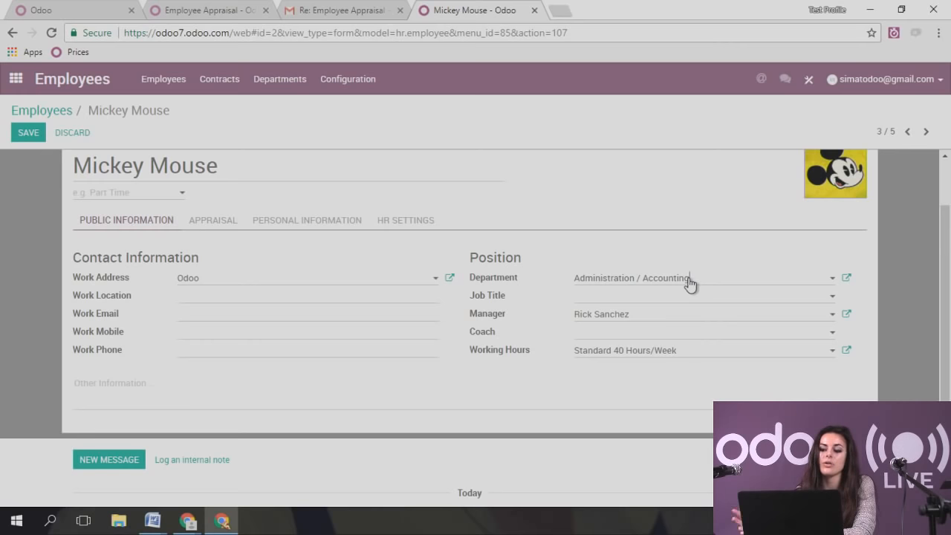
- Create an Accountant job title in the Administration / Accounting department and save it
click(627, 301)
click(641, 318)
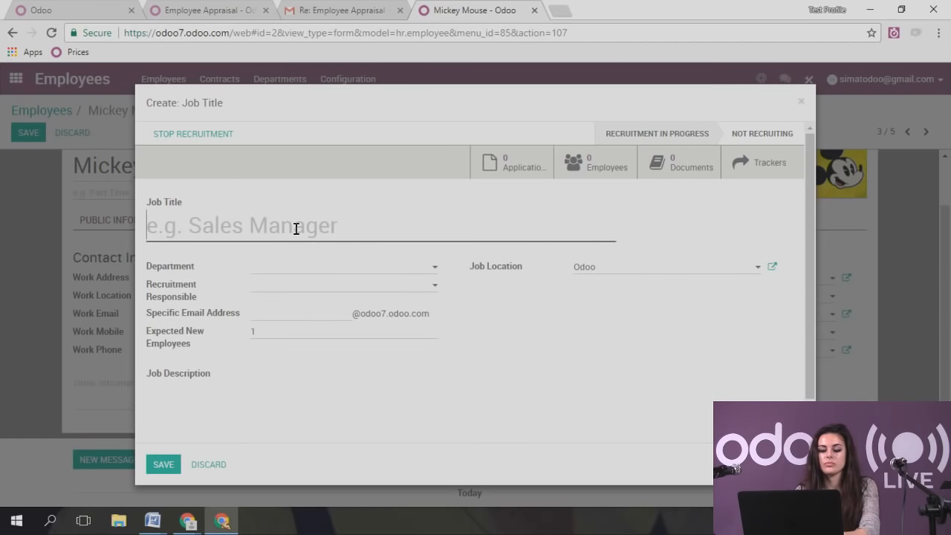
text(Accountant)
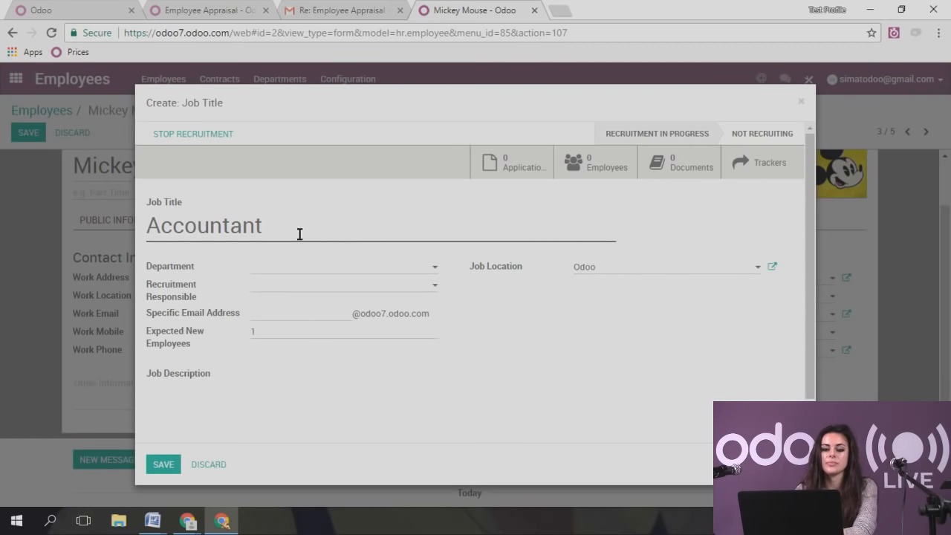
click(331, 271)
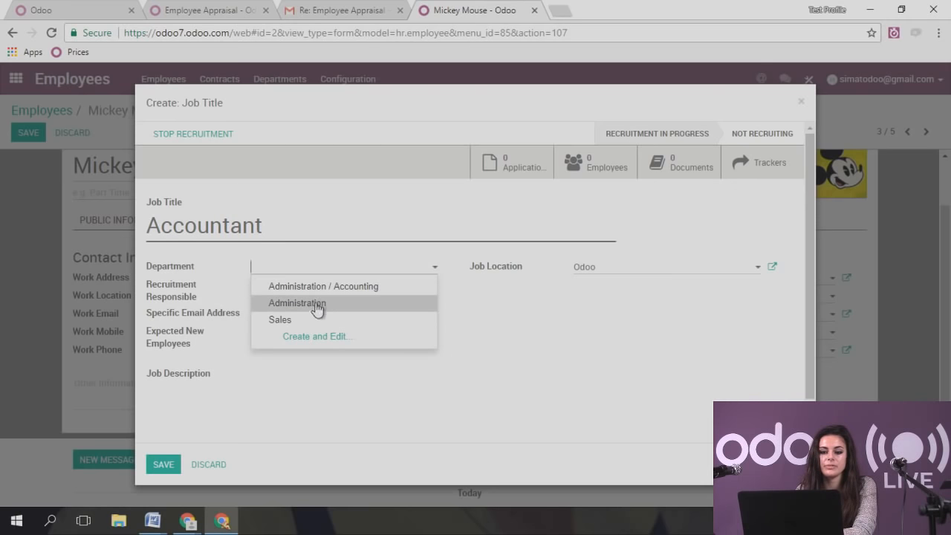
click(335, 288)
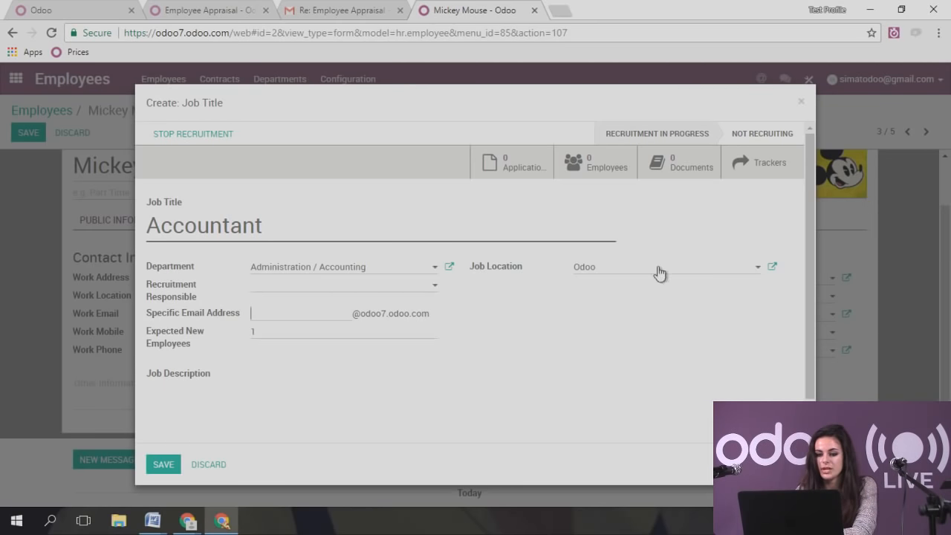
click(158, 467)
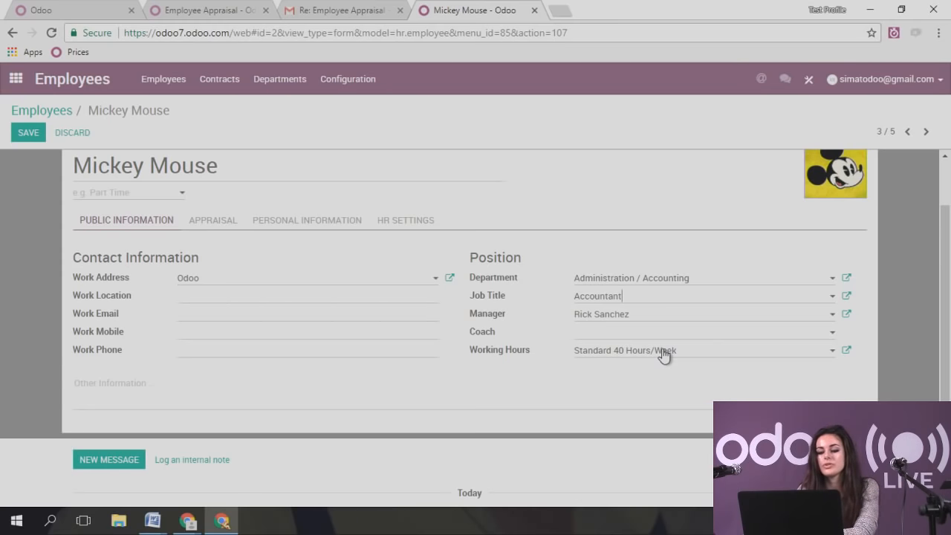
click(847, 351)
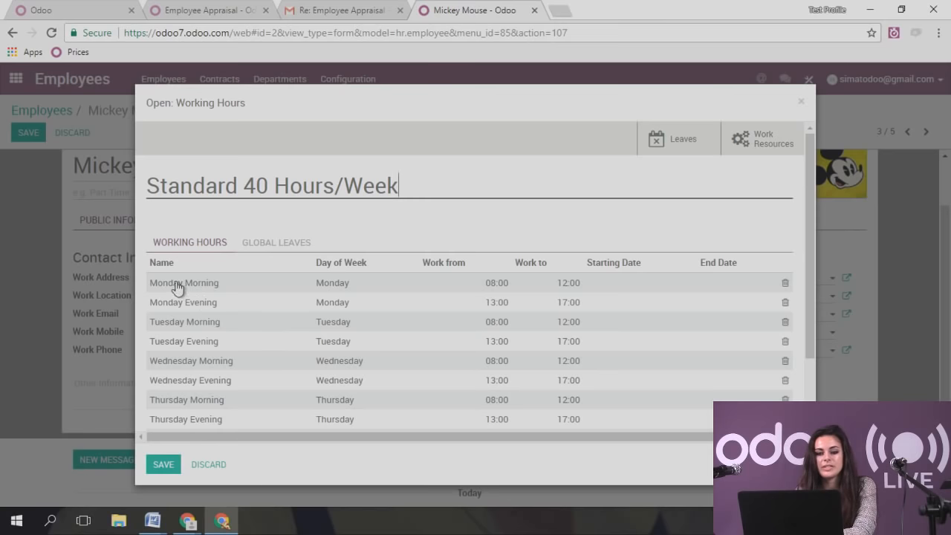
drag(811, 158, 808, 216)
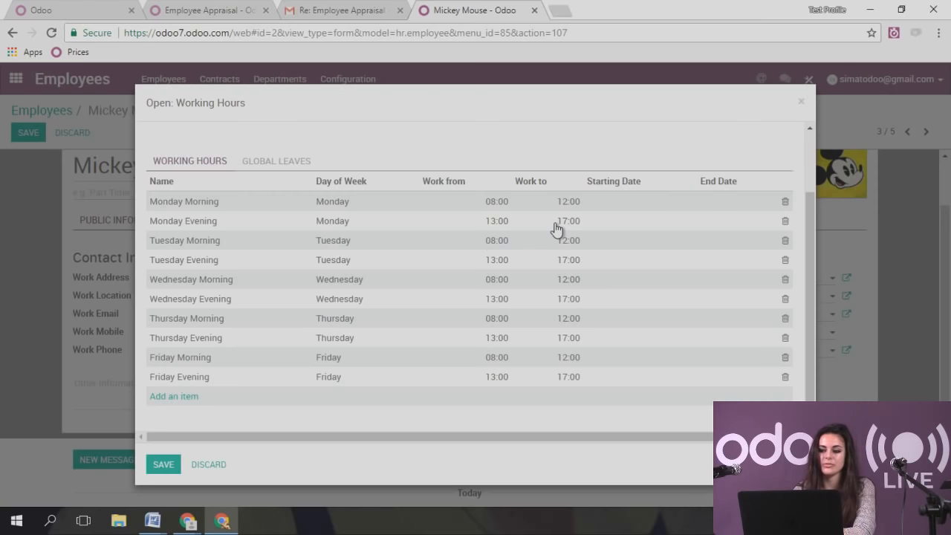
click(165, 466)
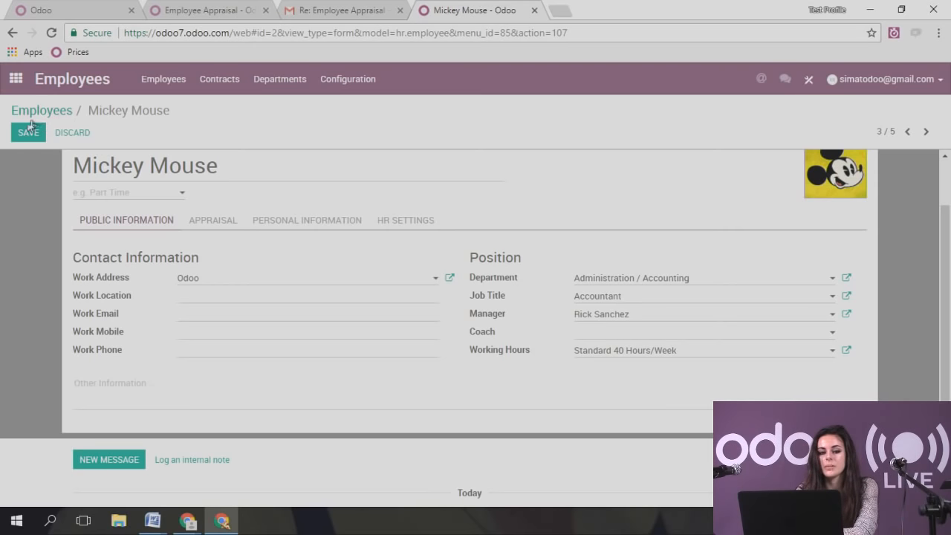
- Review the Appraisal, Personal Information and HR Settings tabs, leaving Related User and company vehicle empty
click(213, 222)
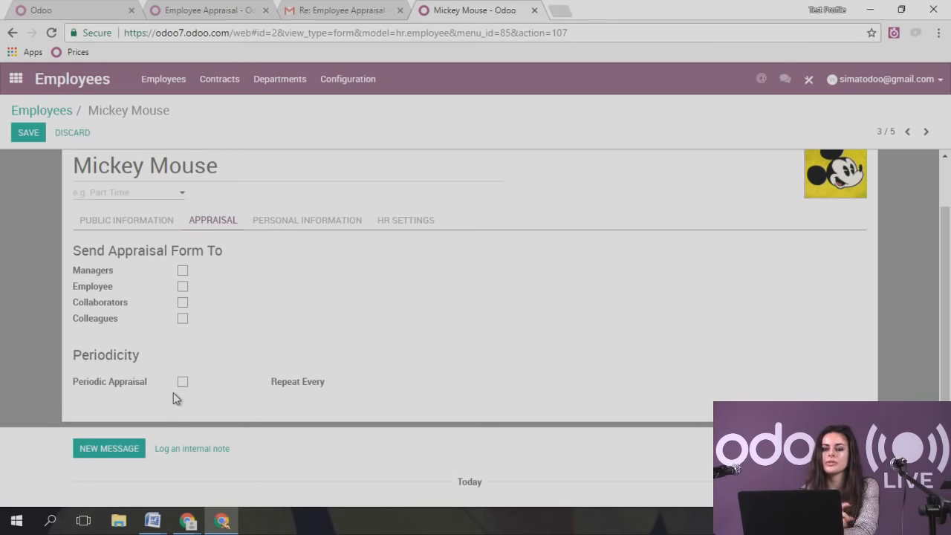
click(297, 223)
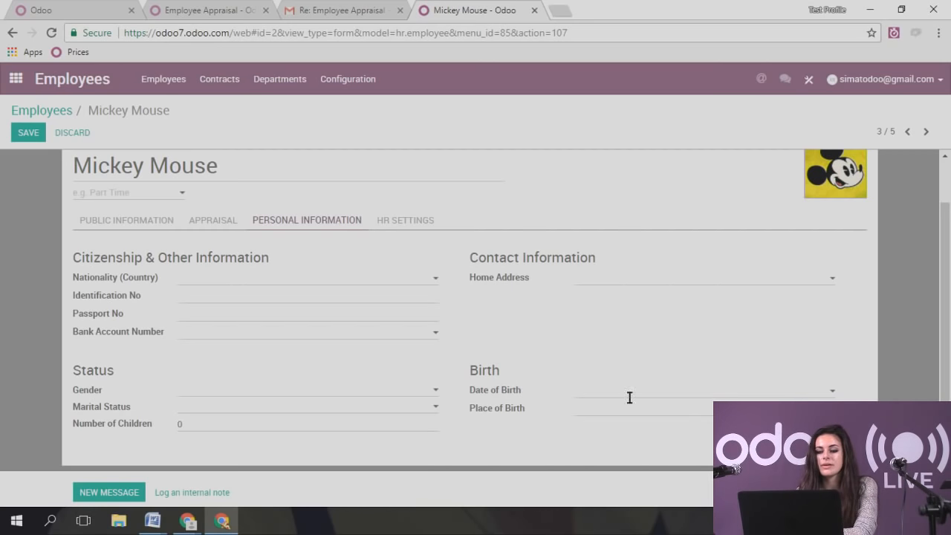
click(397, 219)
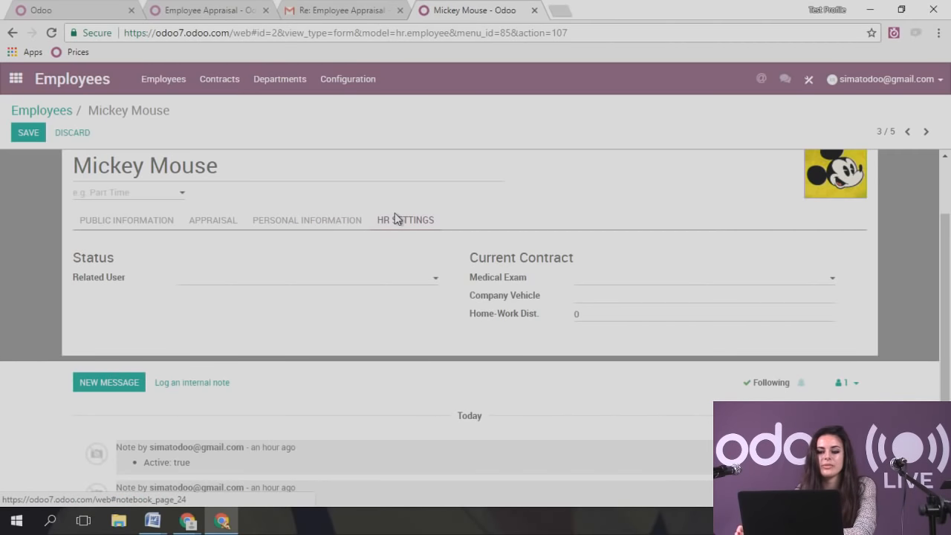
click(267, 287)
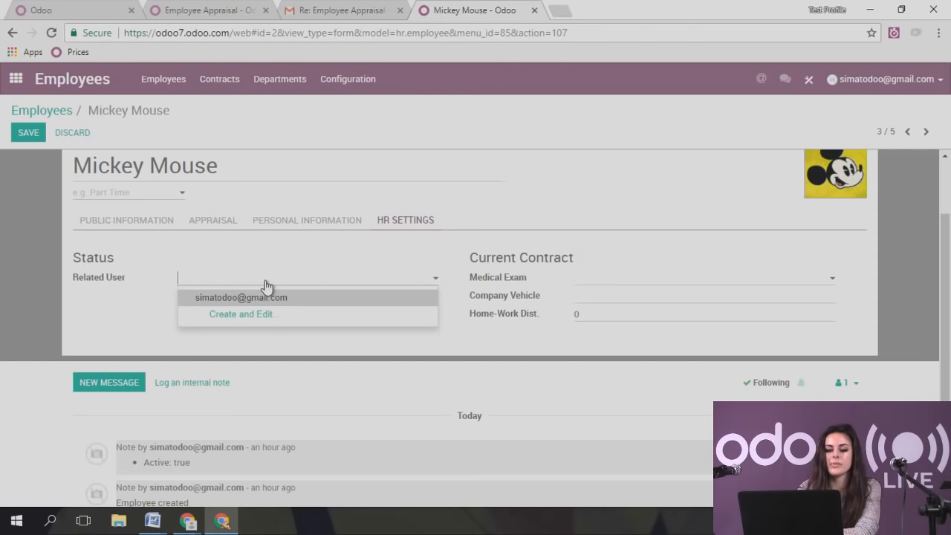
click(267, 287)
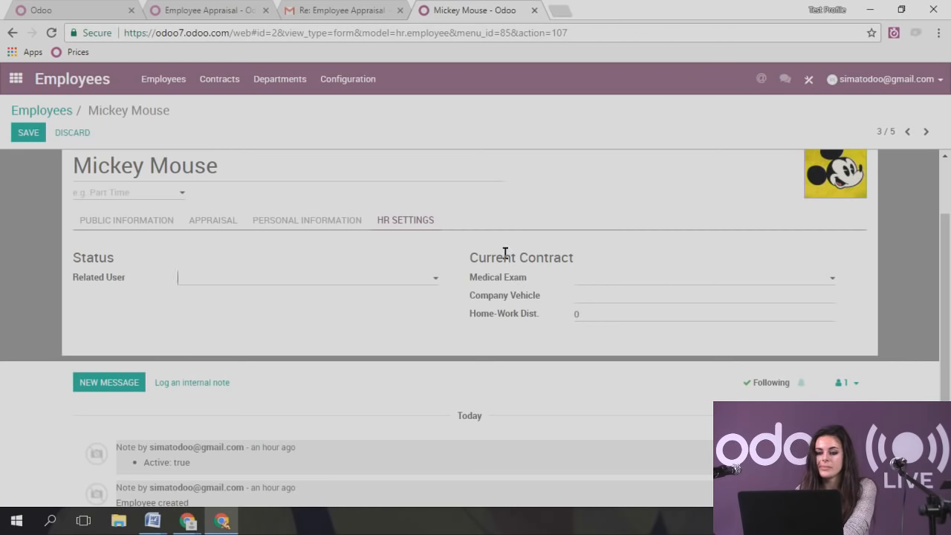
click(612, 298)
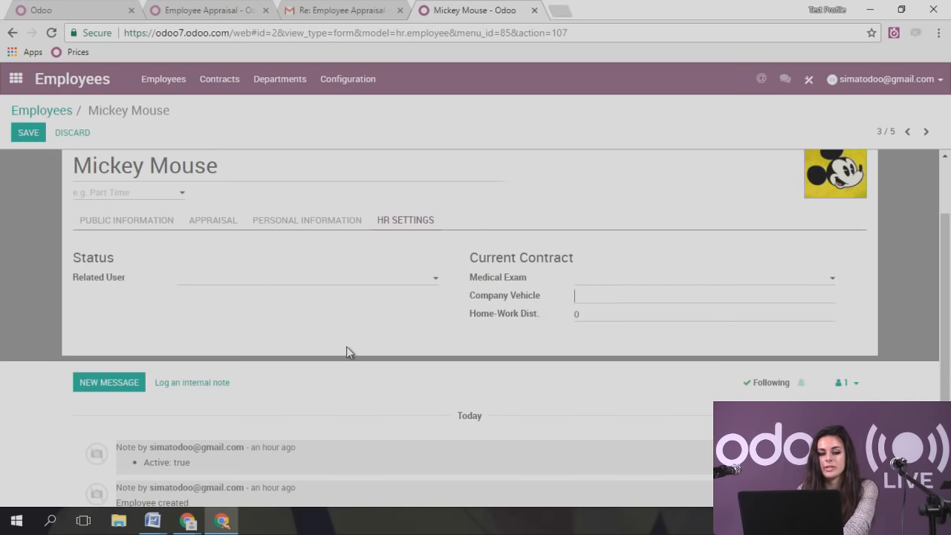
scroll(346, 351, up, 1)
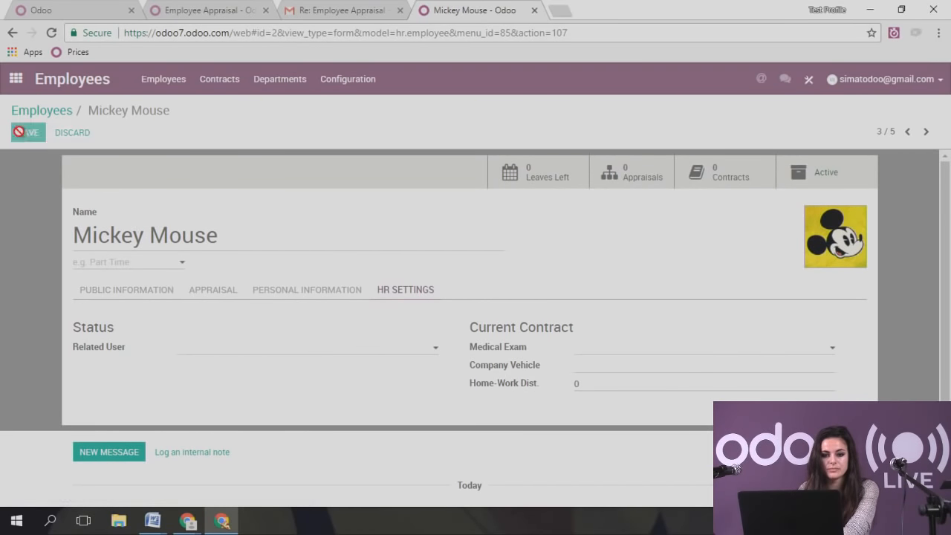
- Save the employee record and open its still-empty Contracts list
click(22, 133)
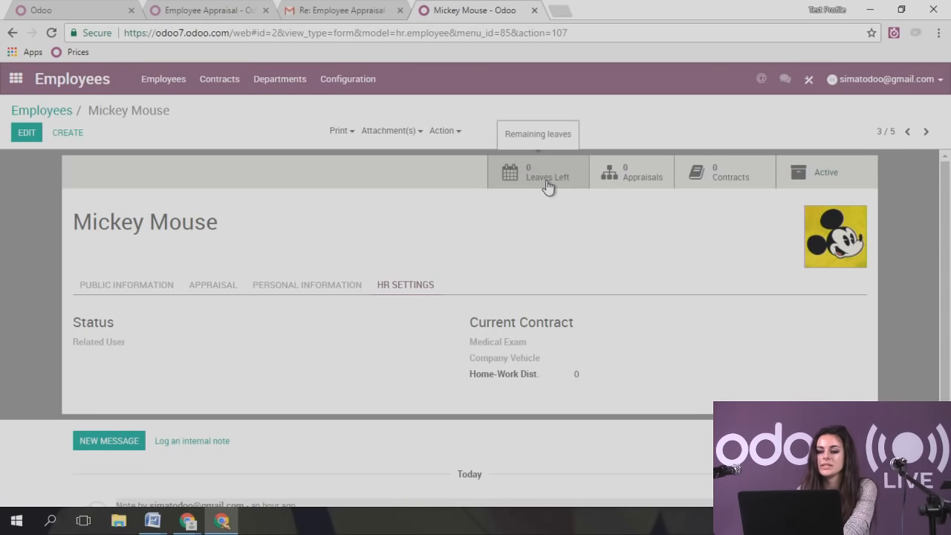
scroll(617, 217, down, 1)
scroll(617, 217, up, 1)
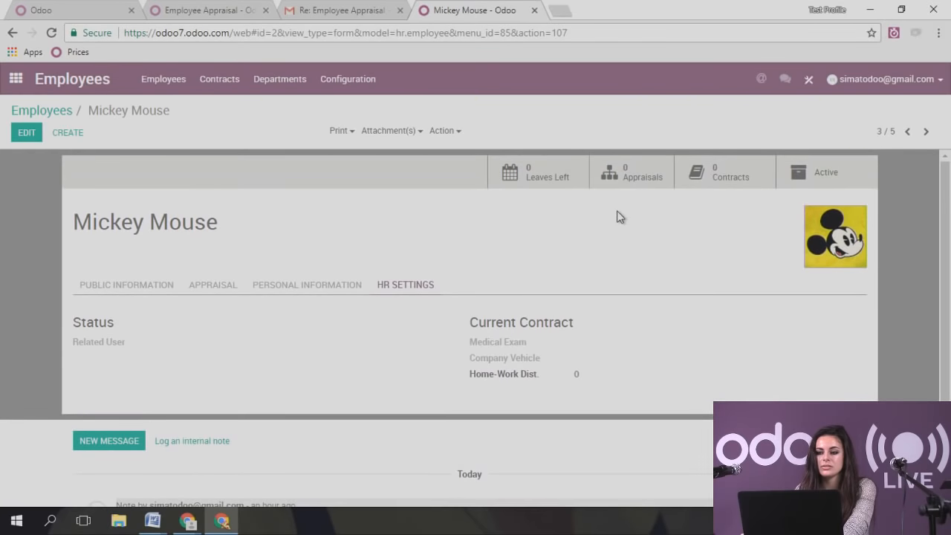
click(733, 177)
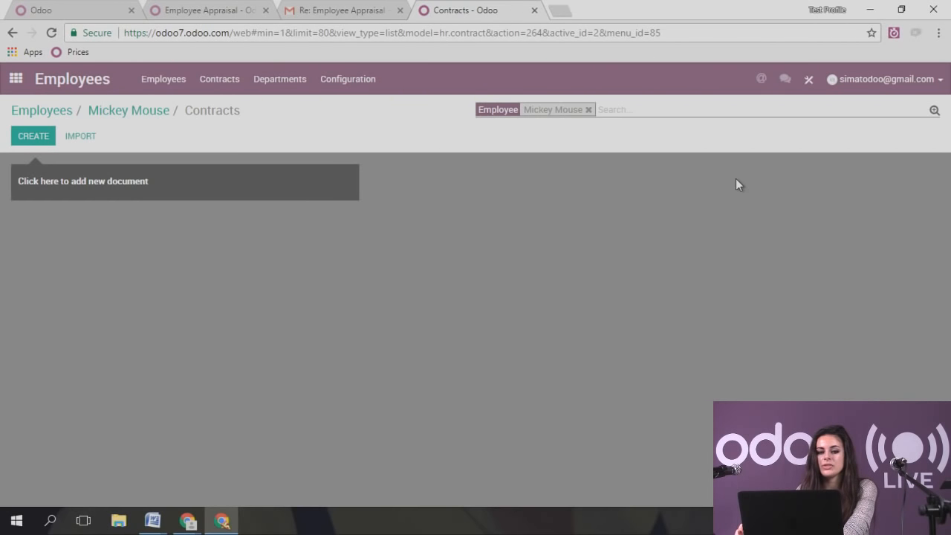
- Start a new contract with the reference 'Accountant Contract'
click(47, 138)
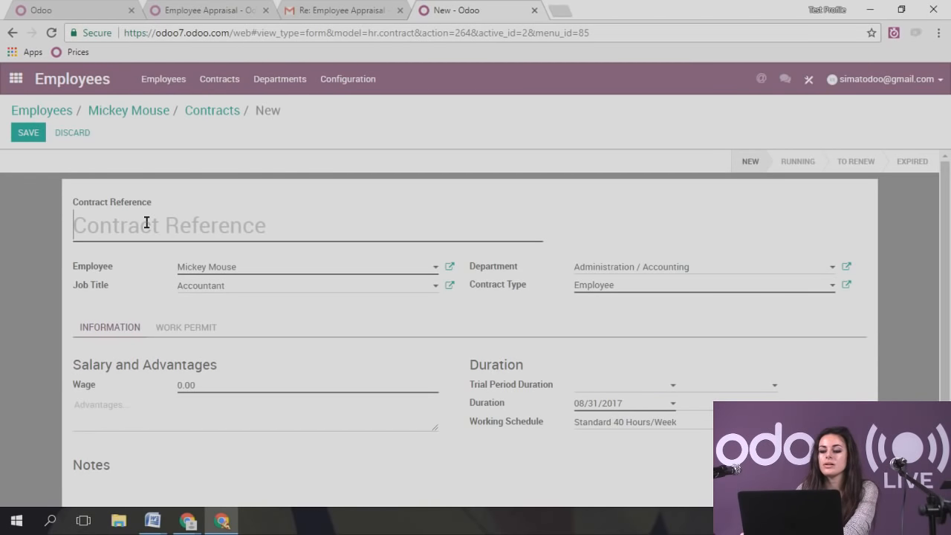
text(Acc)
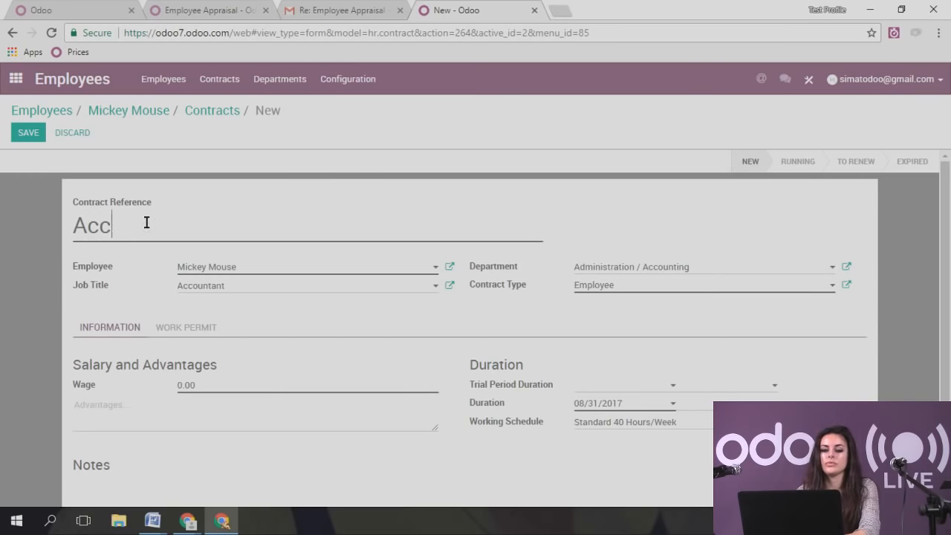
text(ountin)
key(BackSpace)
key(BackSpace)
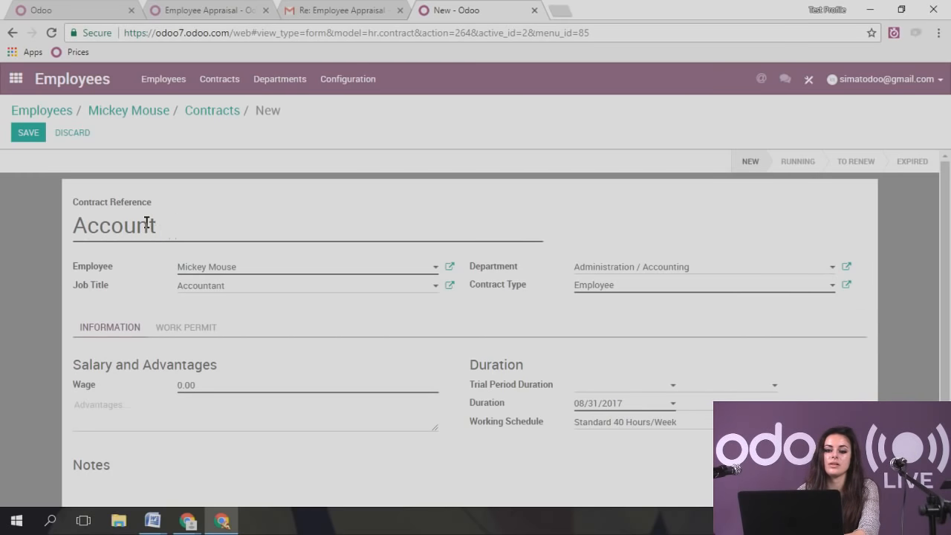
text(ant )
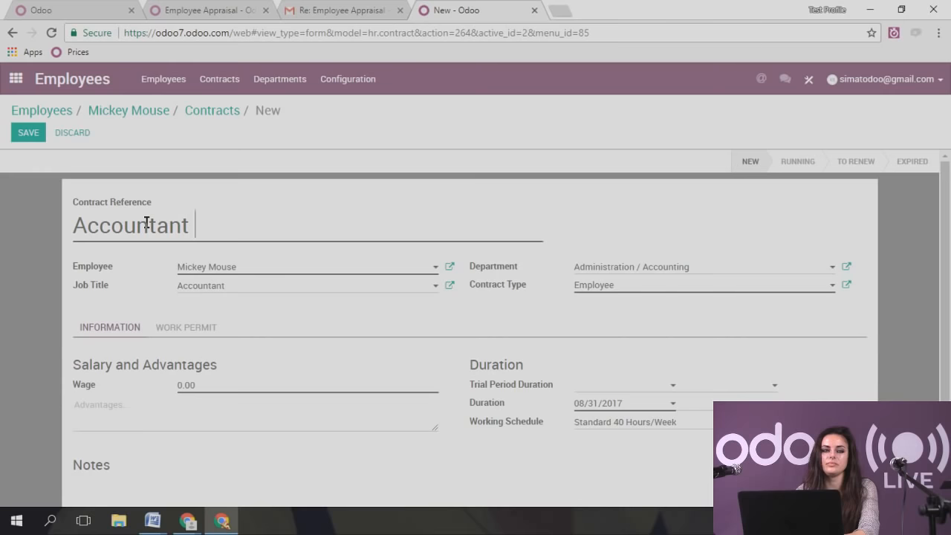
text(Contract)
key(BackSpace)
text(ct)
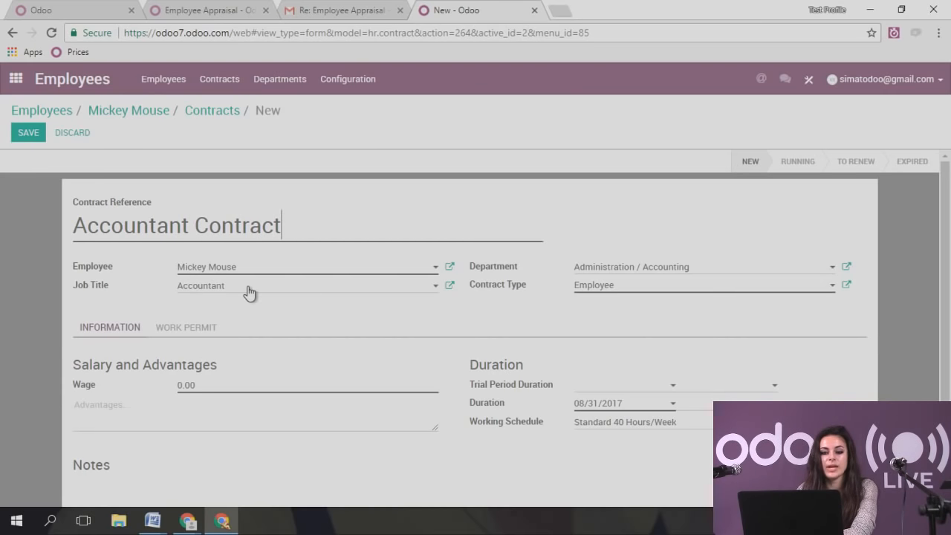
- Set contract type Employee and wage 50, save, and return to the contracts list
click(628, 296)
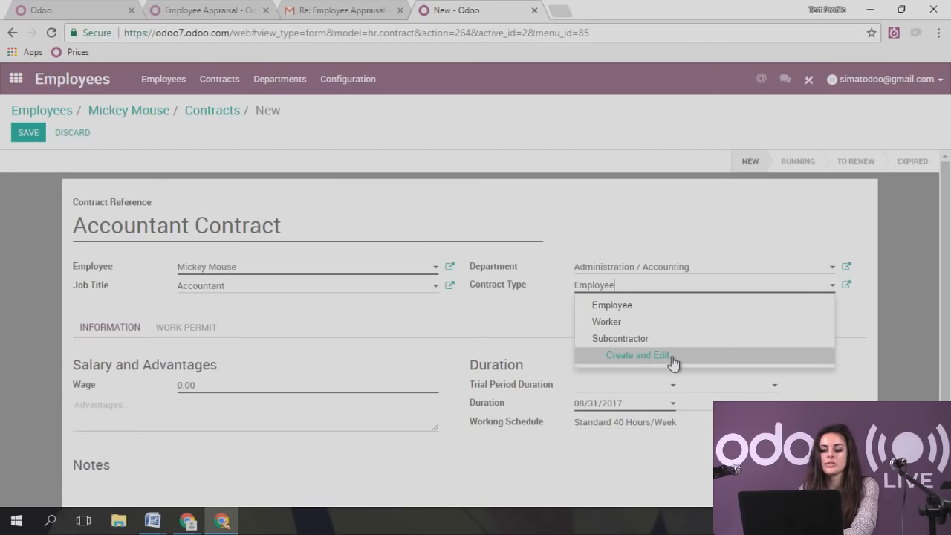
click(639, 355)
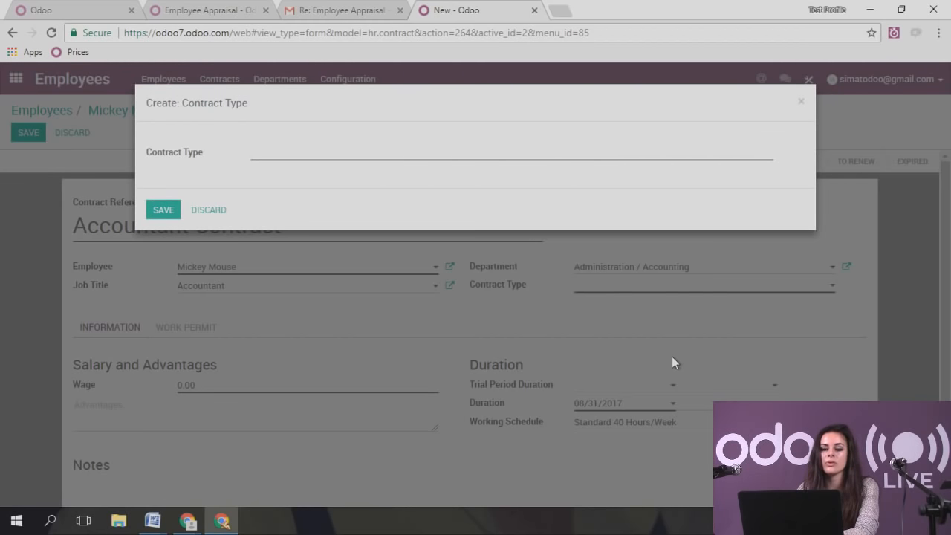
click(802, 105)
click(594, 289)
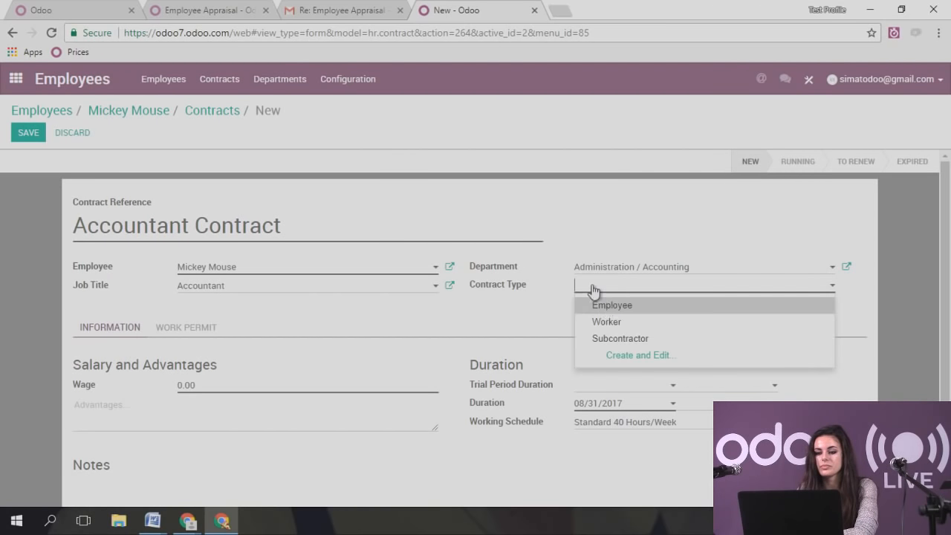
click(606, 306)
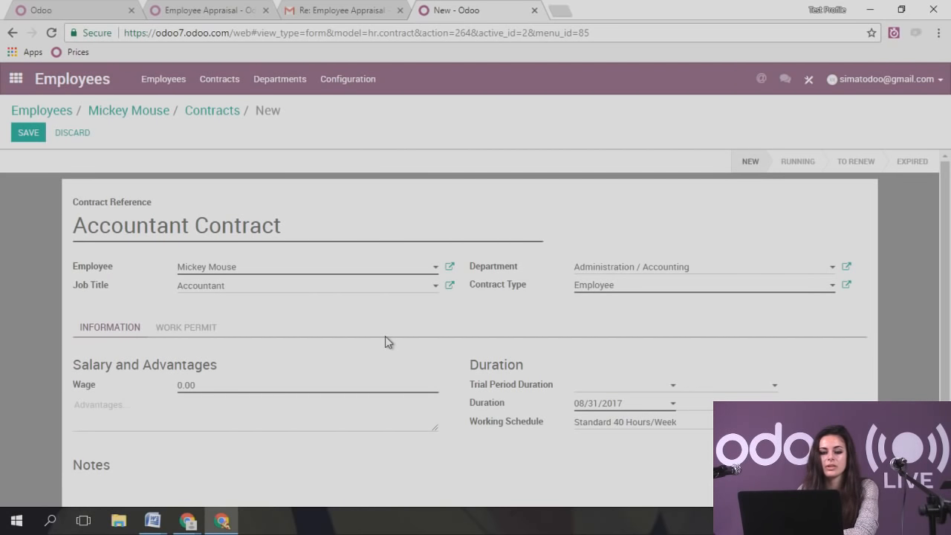
scroll(385, 336, down, 1)
click(199, 355)
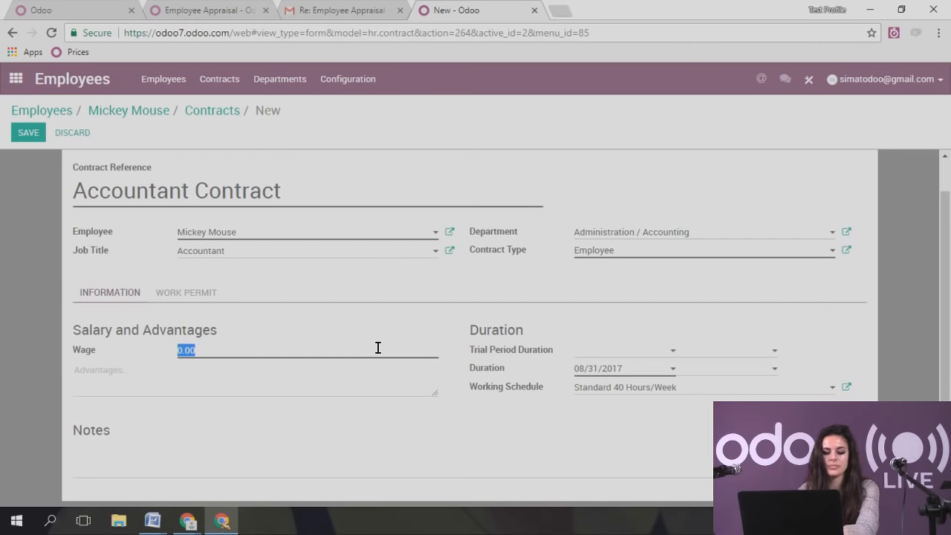
text(50)
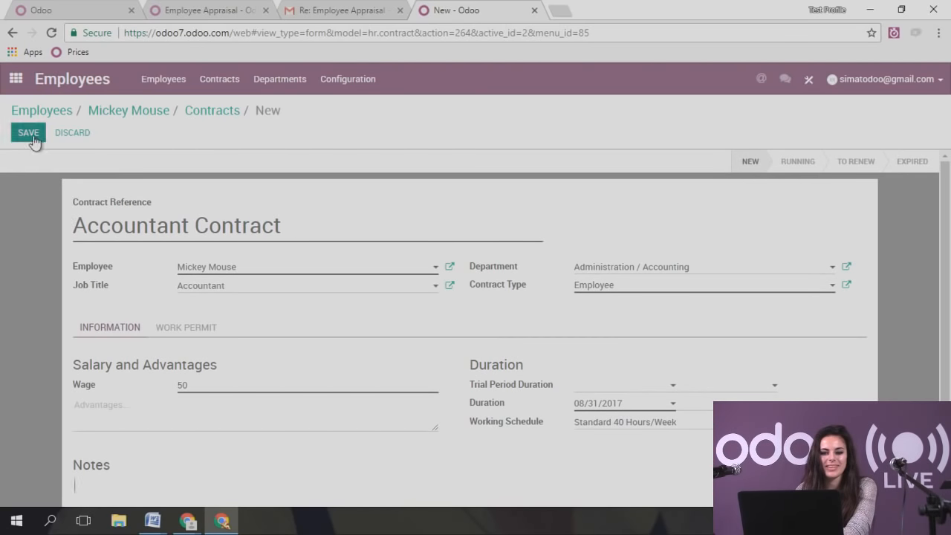
click(28, 134)
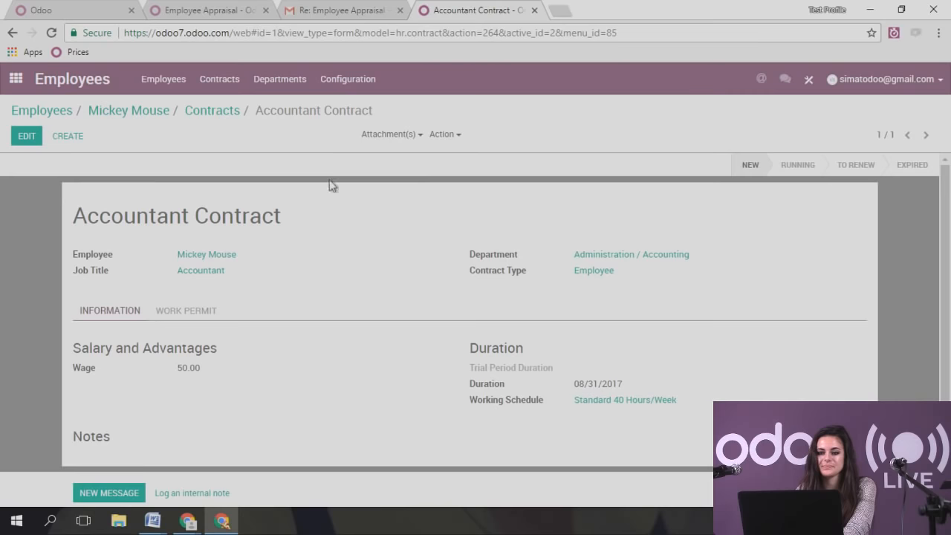
click(212, 117)
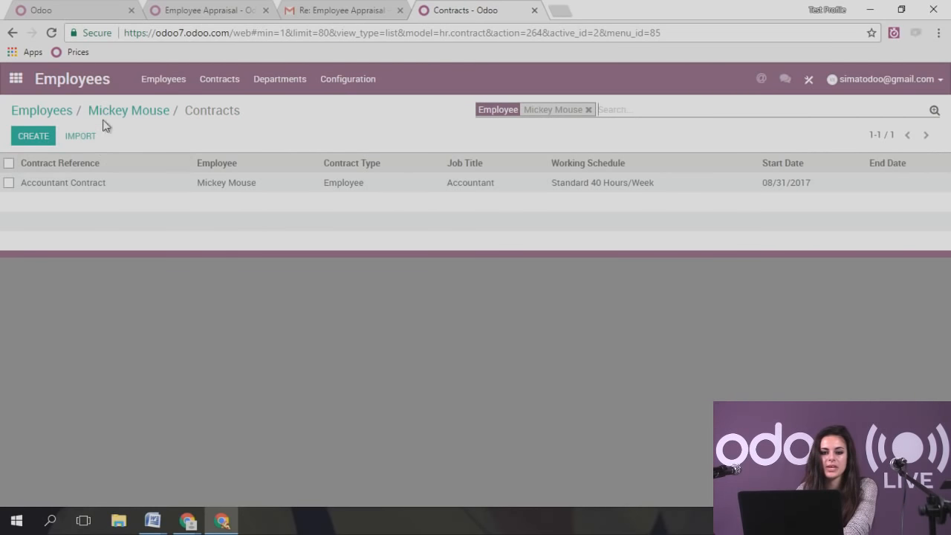
- Return to the employee record and try the internal note and follower message options
click(119, 112)
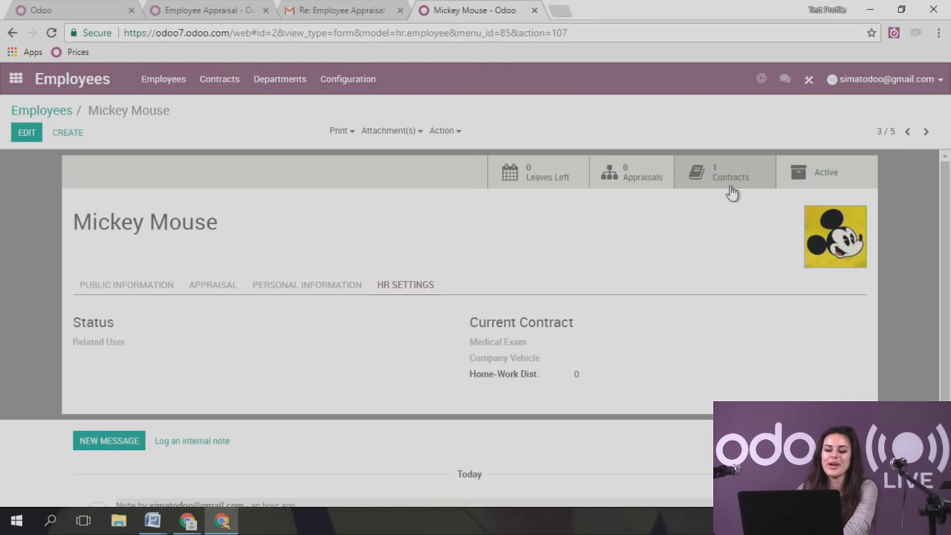
scroll(531, 286, down, 2)
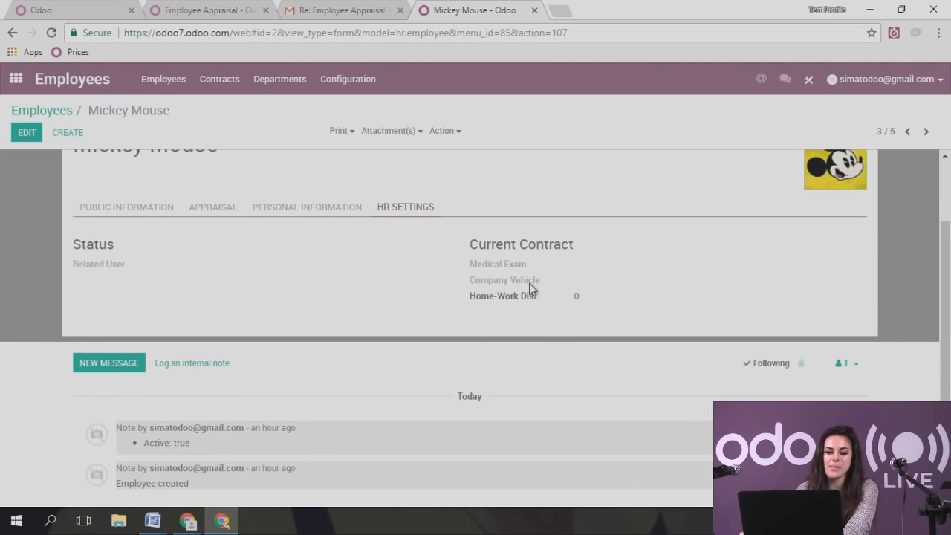
click(178, 364)
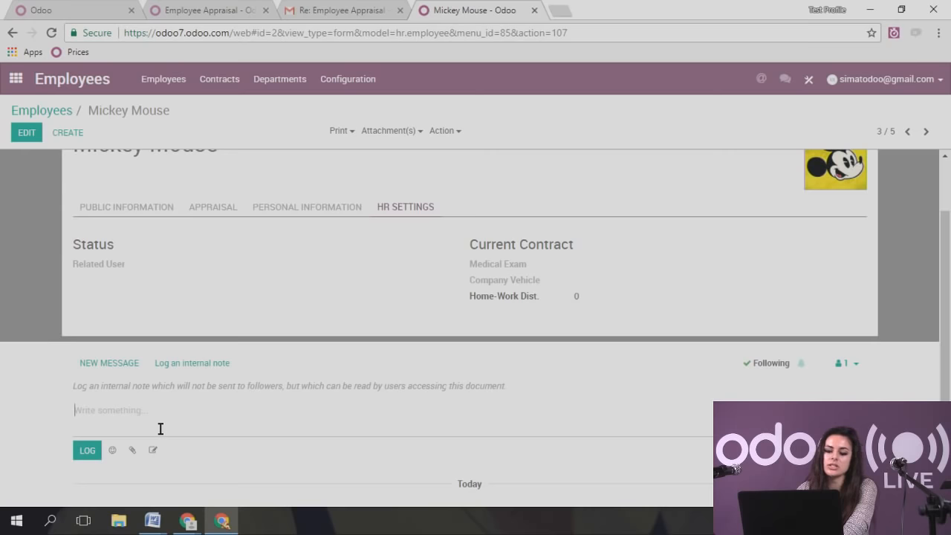
click(109, 363)
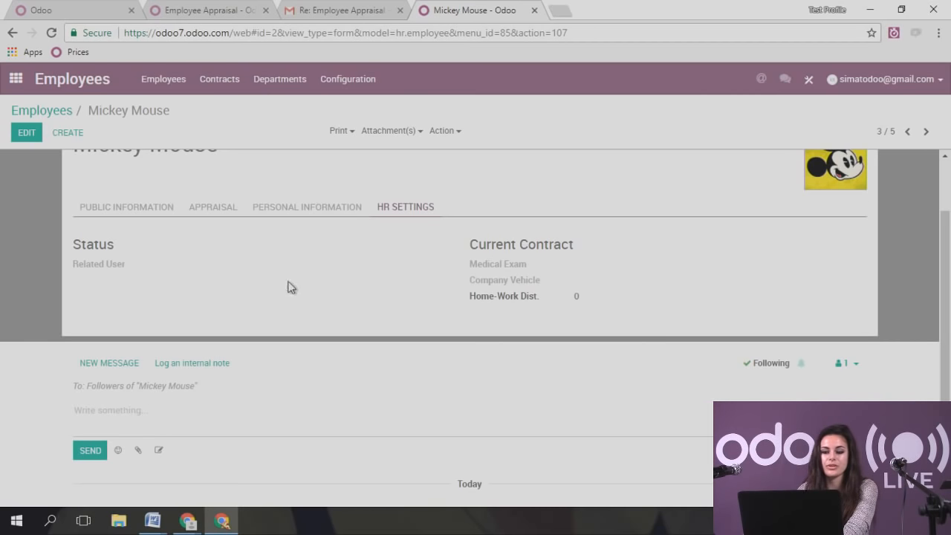
click(119, 207)
scroll(185, 256, up, 2)
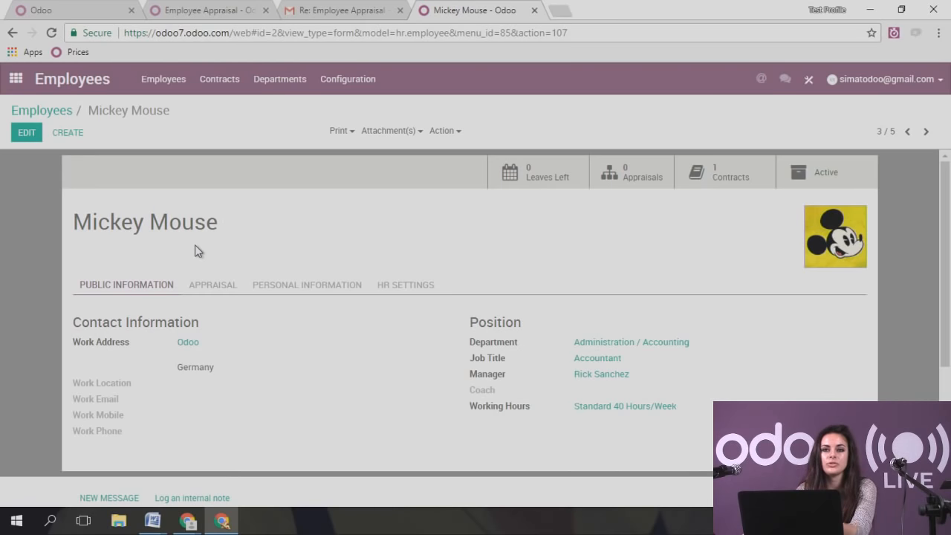
- Reopen the accountant employee from the Employees directory in edit mode
click(64, 110)
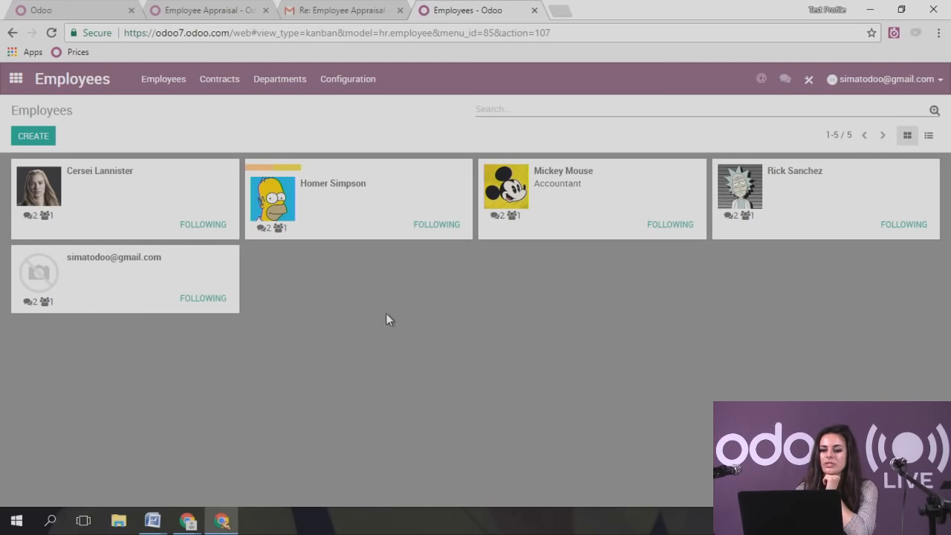
click(558, 193)
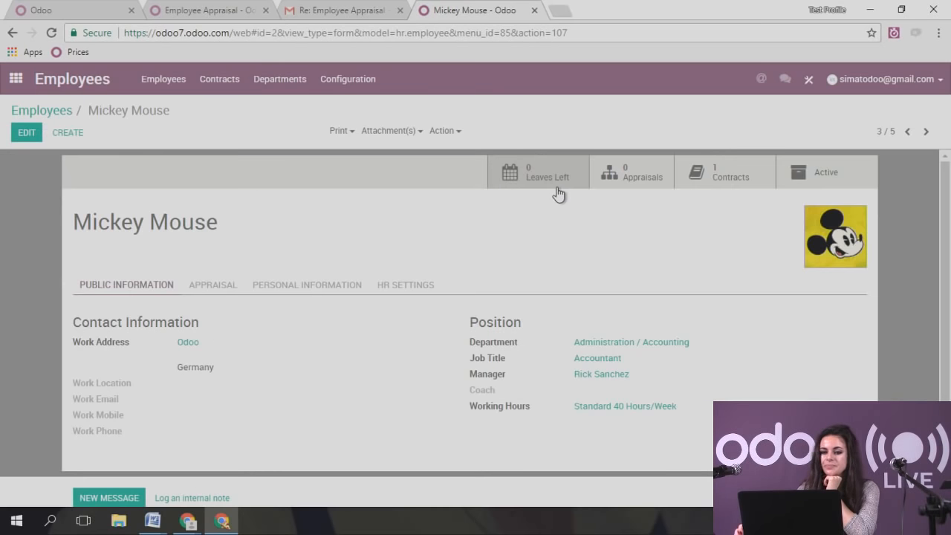
click(29, 136)
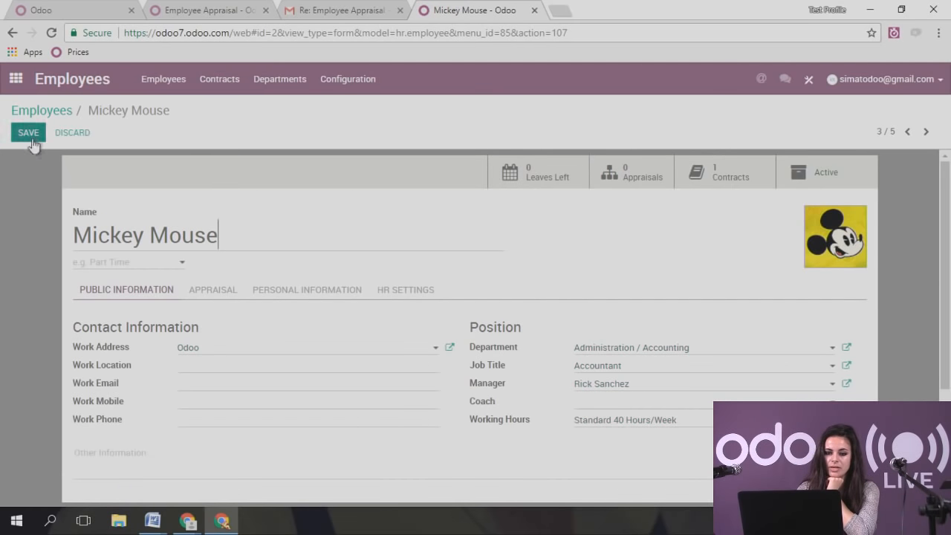
- Add the Trainee tag and a new light-blue Accountant tag, then save the employee
click(102, 262)
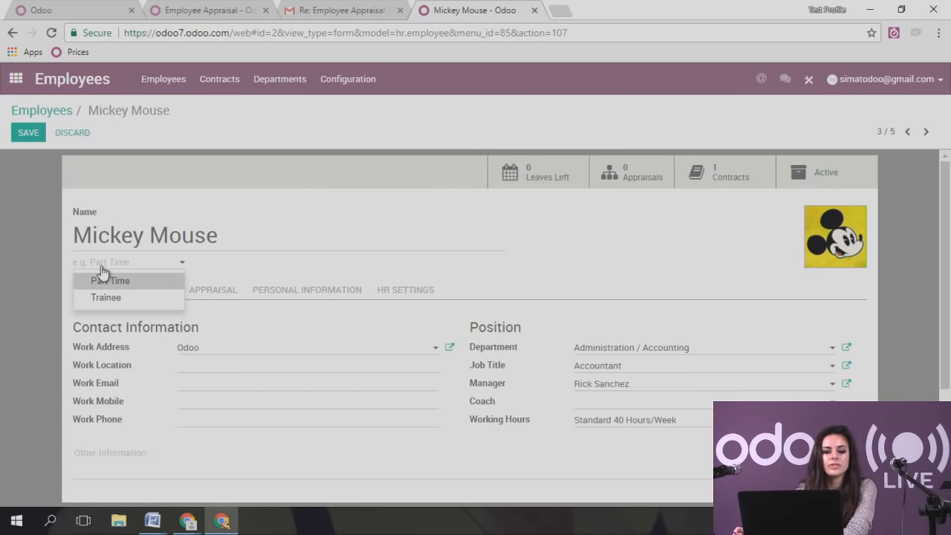
click(102, 263)
click(102, 268)
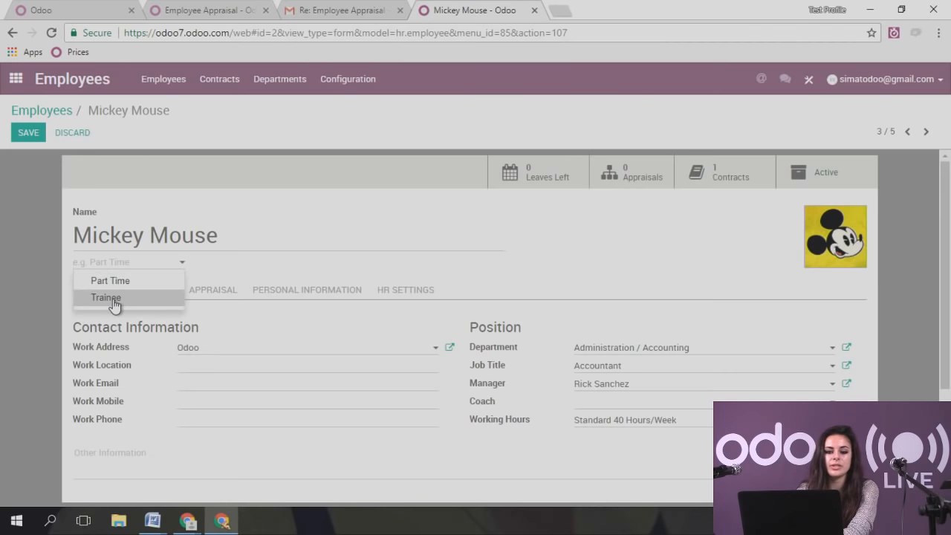
click(112, 298)
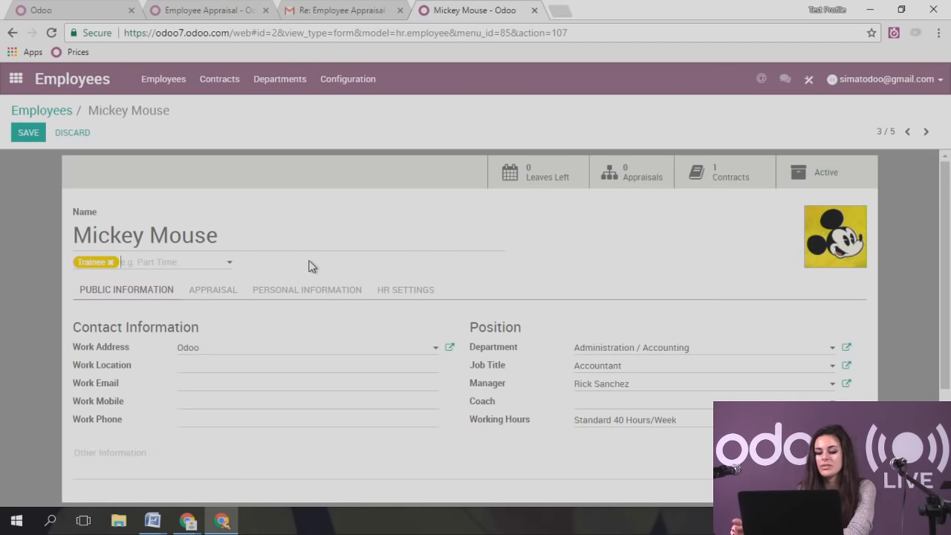
text(Accountant)
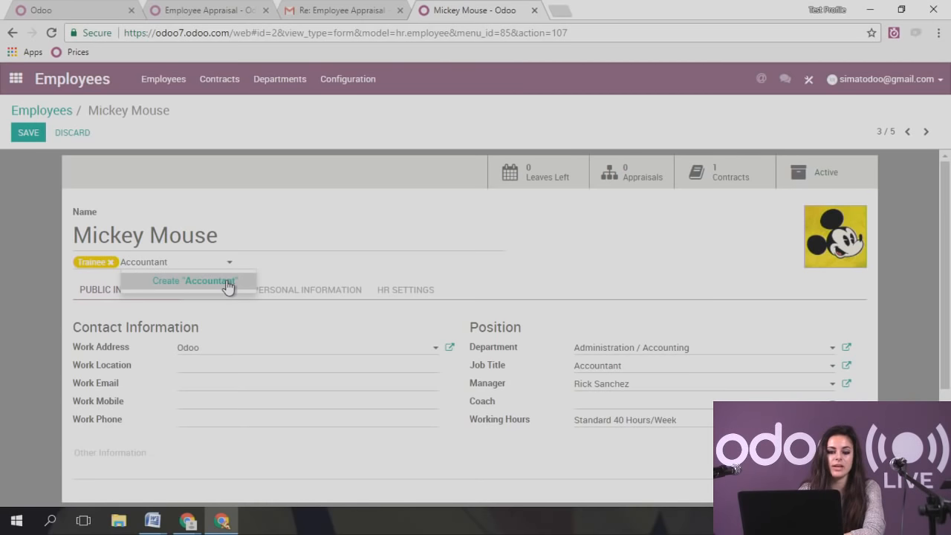
click(228, 282)
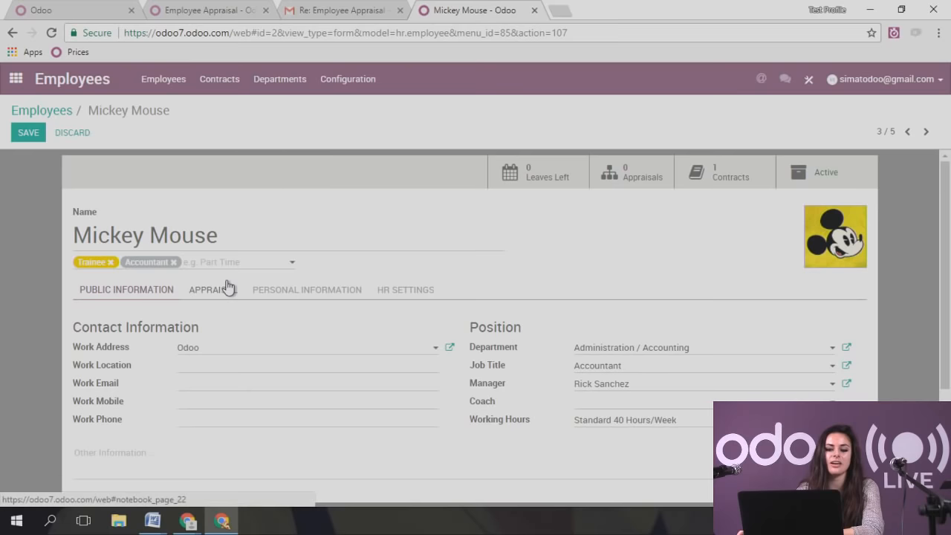
click(149, 268)
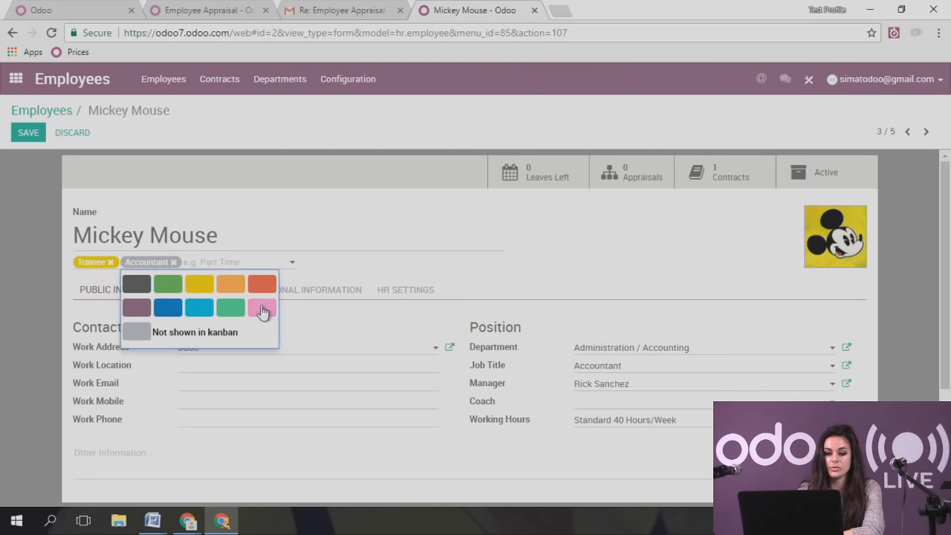
click(199, 316)
click(294, 191)
click(27, 132)
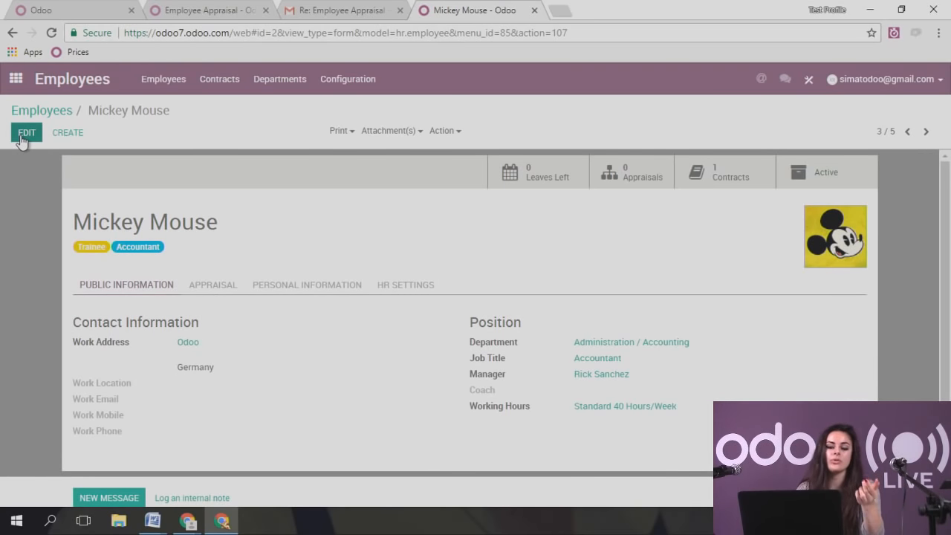
- Filter the Employees overview with a custom filter: Tags contains Accountant
click(39, 111)
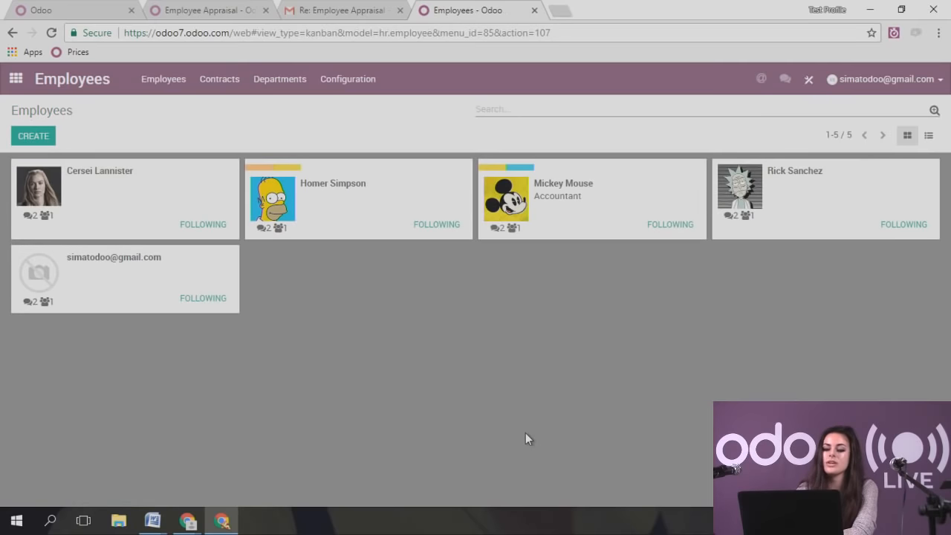
click(934, 111)
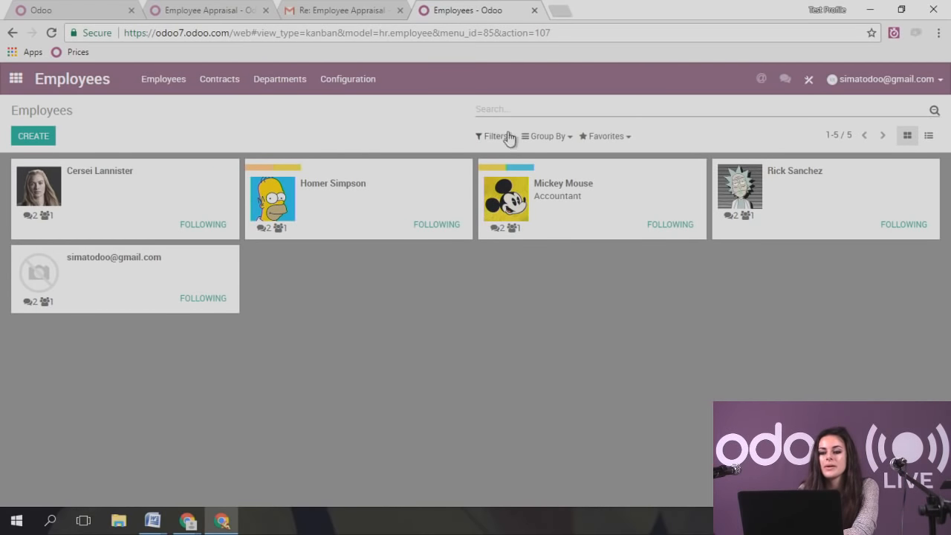
click(499, 137)
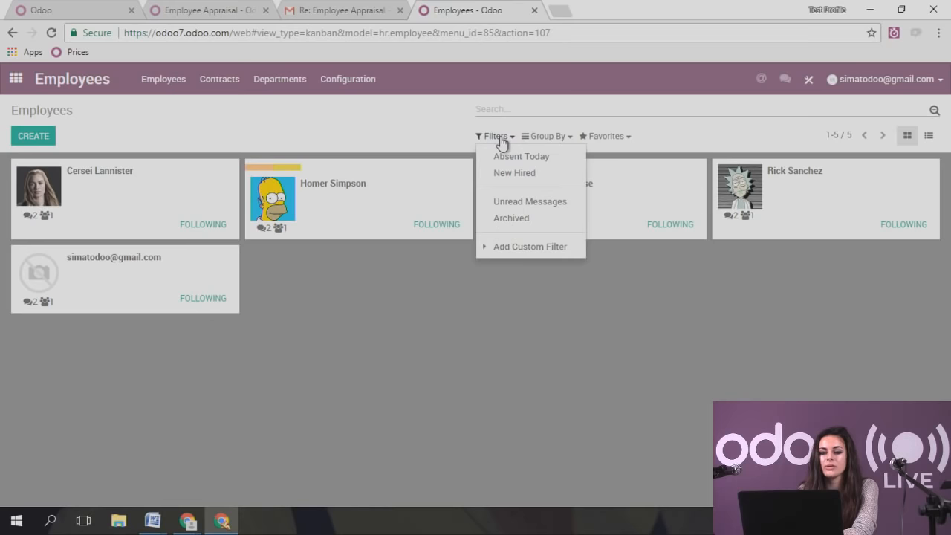
click(534, 247)
click(539, 267)
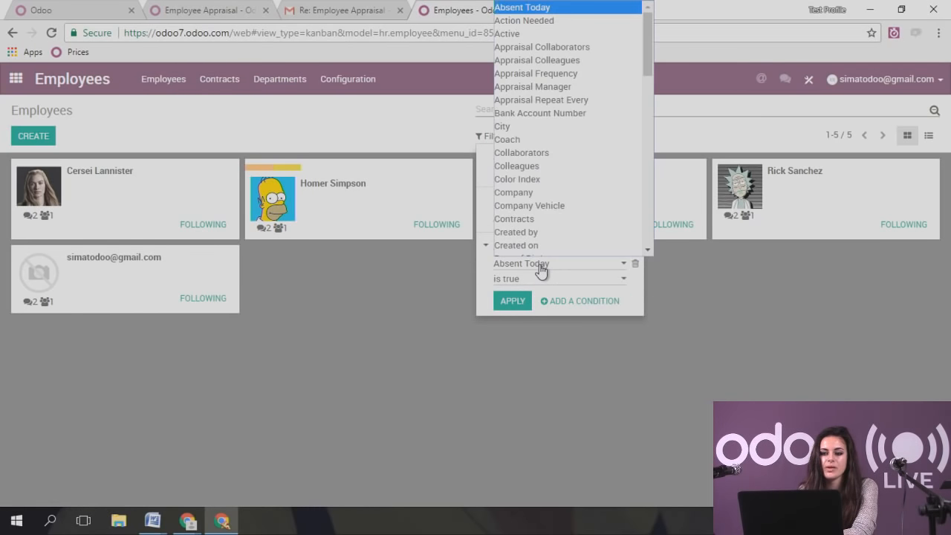
key(t)
click(555, 247)
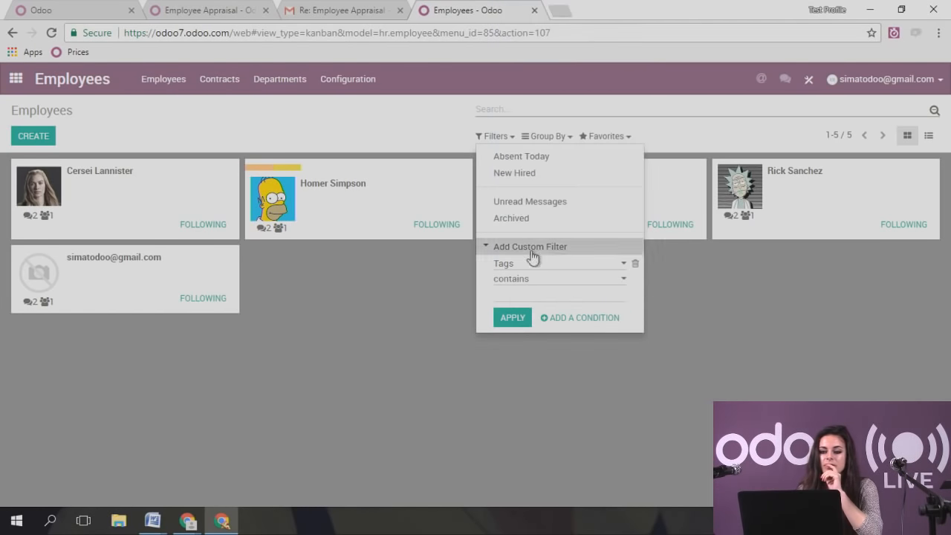
click(544, 295)
text(Accountant)
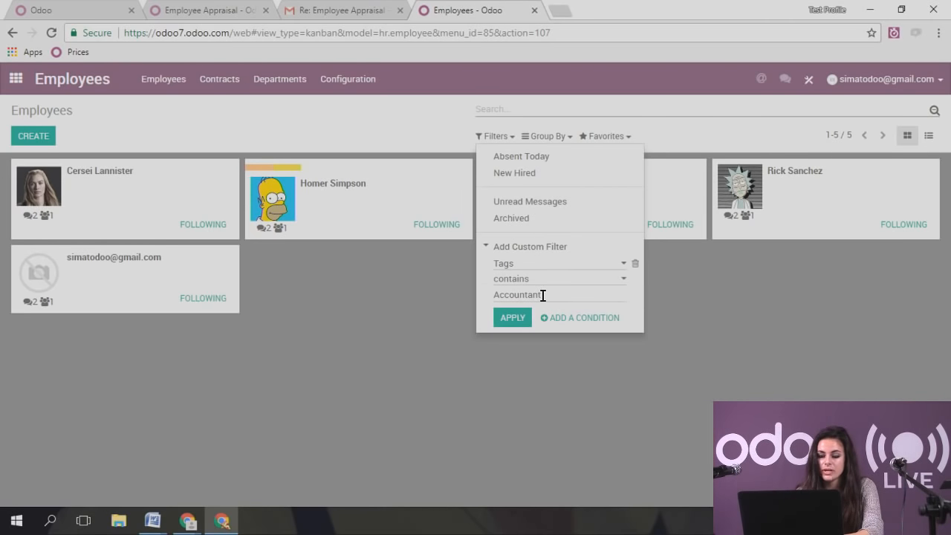
key(Return)
click(427, 304)
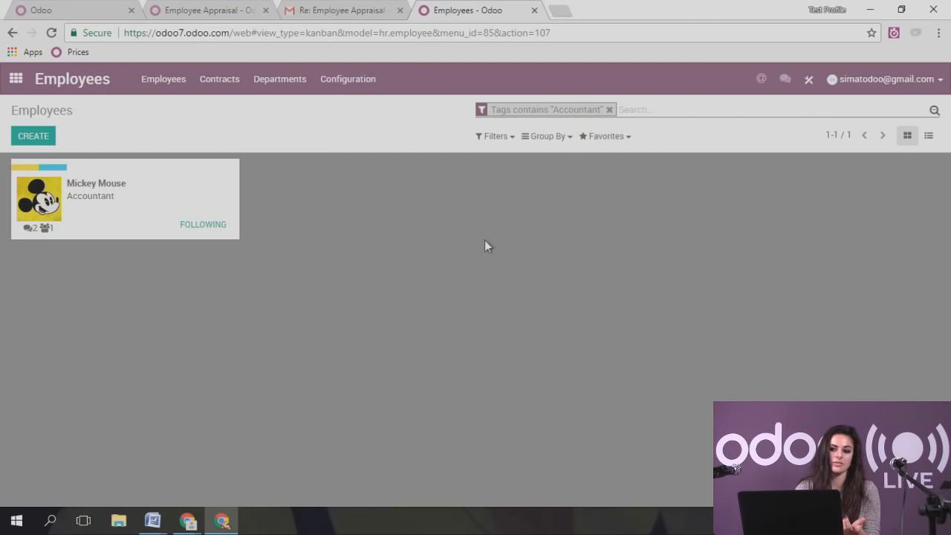
- Save this search as the favorite 'Employees - Accountants'
click(603, 137)
click(612, 155)
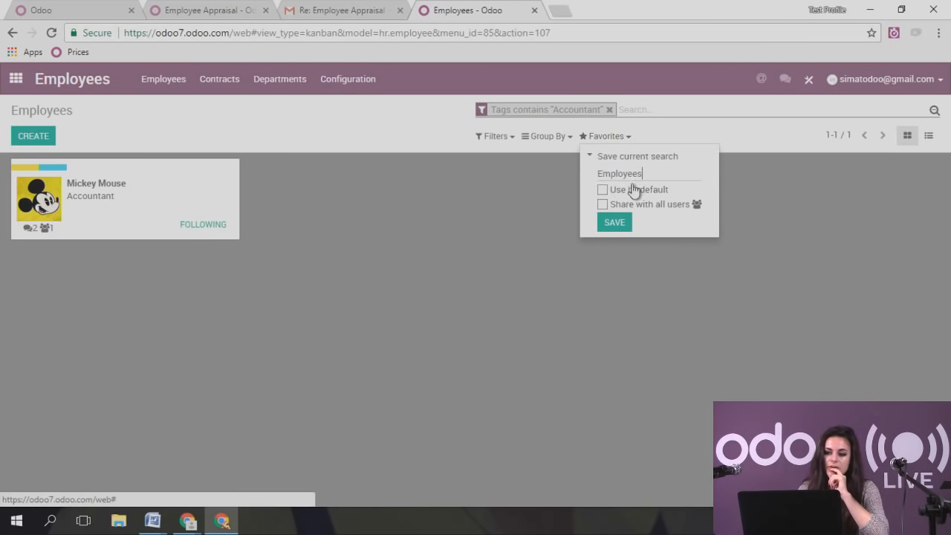
text(Accountants)
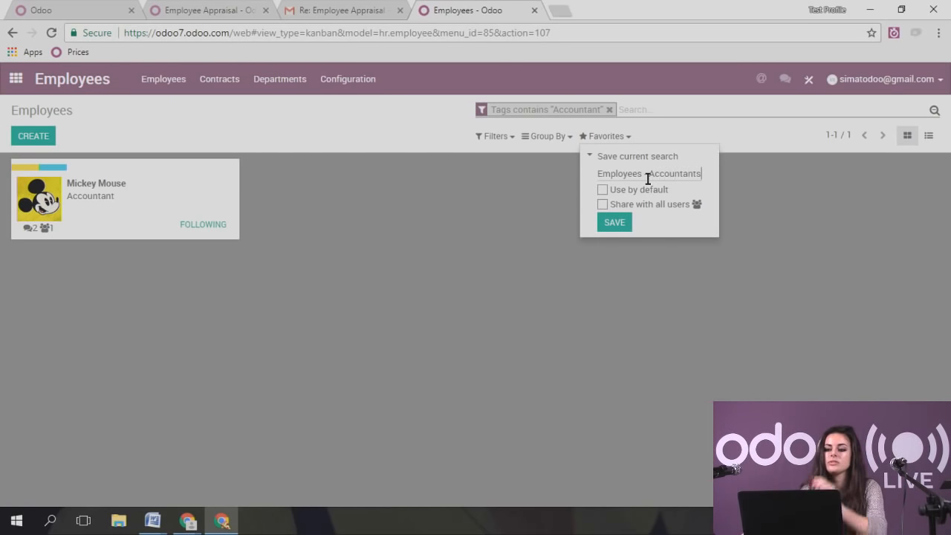
click(630, 226)
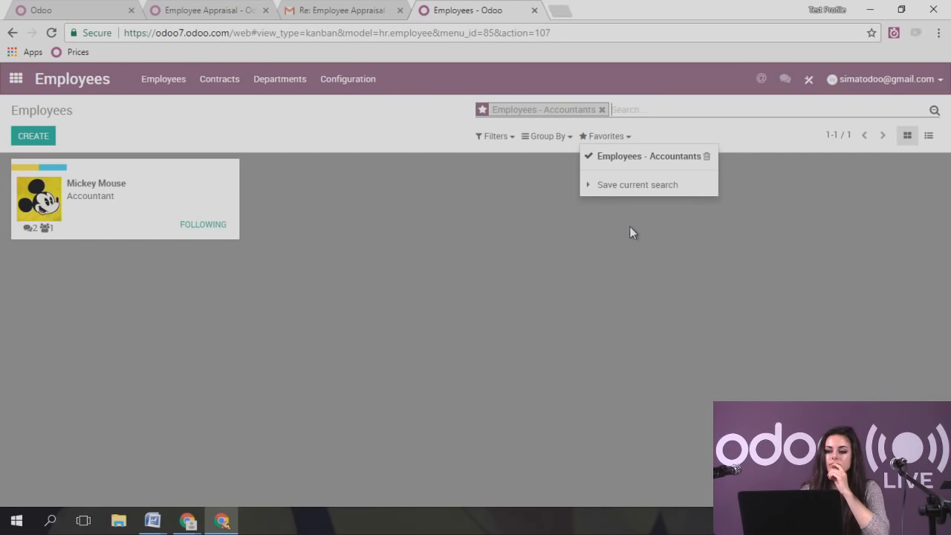
- Turn the Employees - Accountants favorite off so all five employees are listed
click(596, 138)
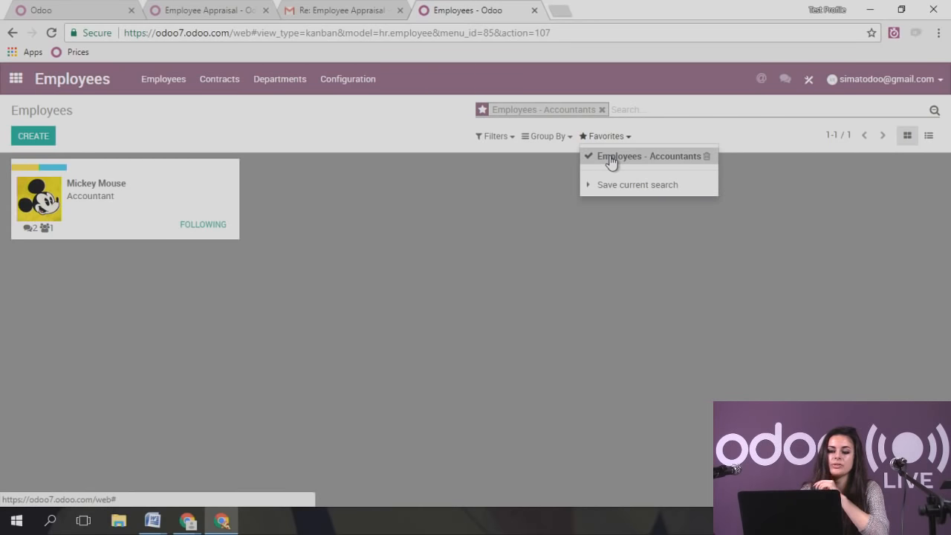
click(611, 158)
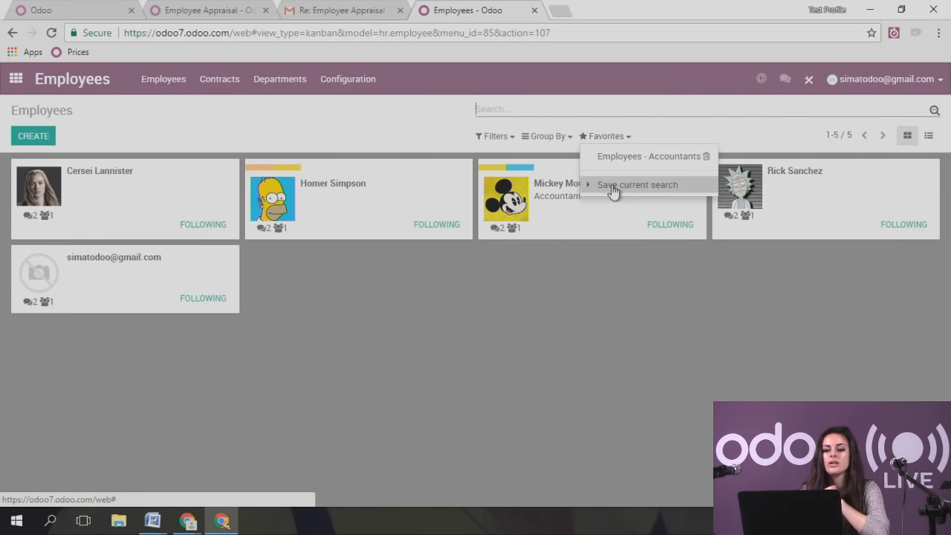
click(613, 158)
click(548, 266)
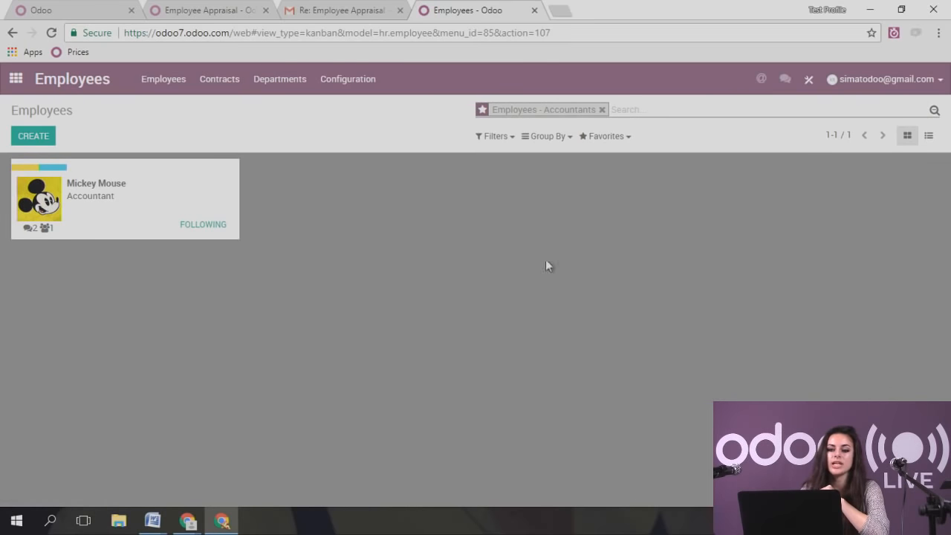
click(616, 141)
click(624, 157)
click(418, 142)
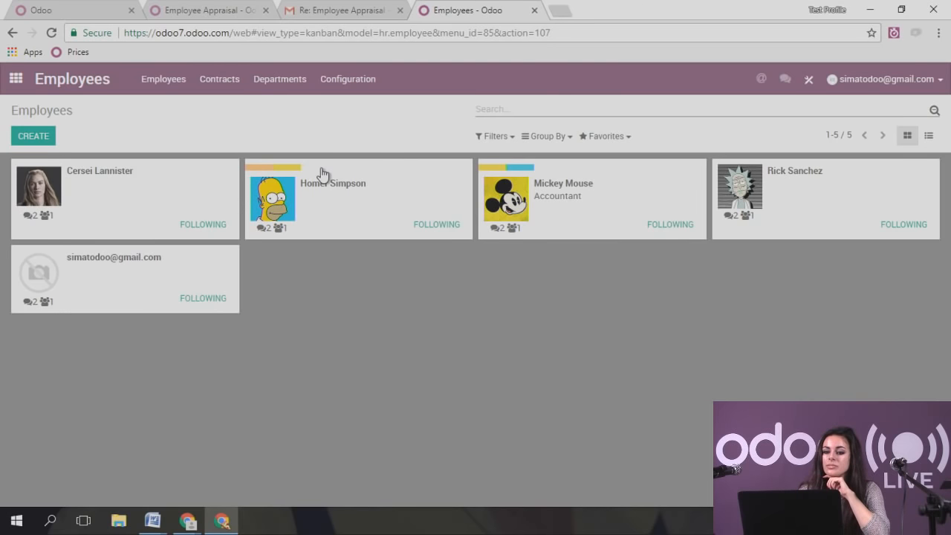
click(327, 85)
click(344, 105)
click(343, 79)
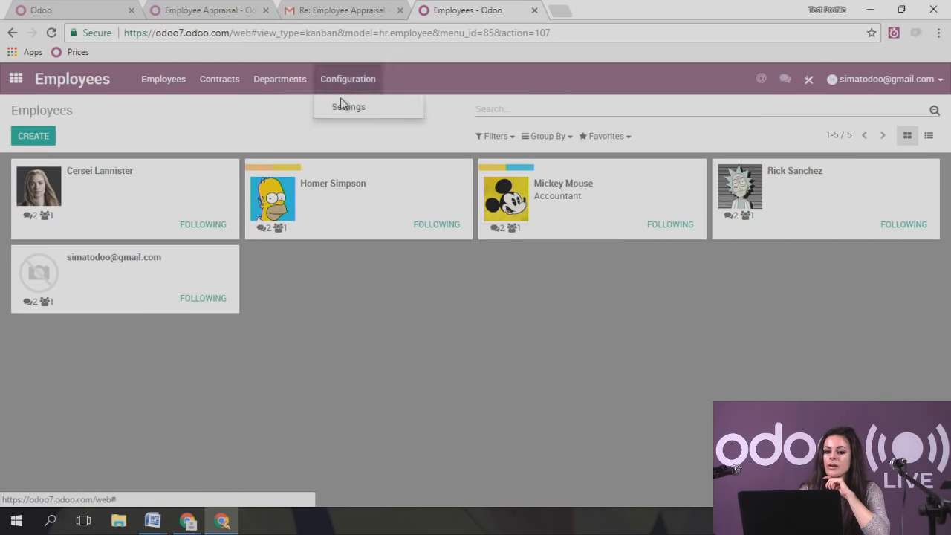
click(344, 105)
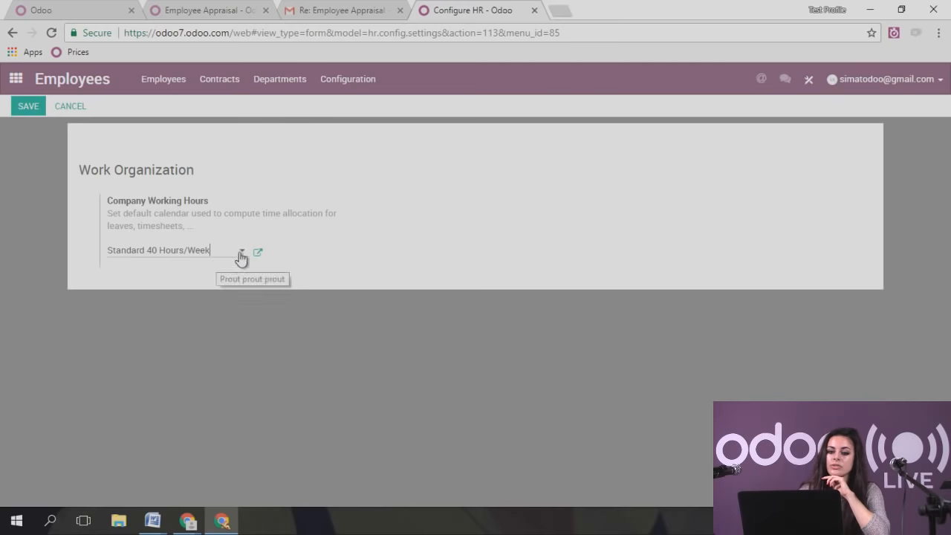
click(298, 81)
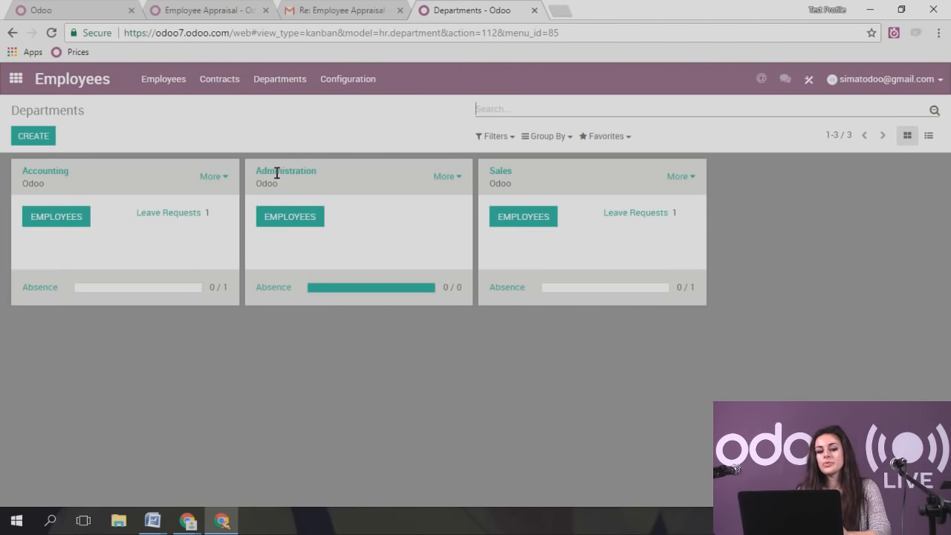
click(37, 139)
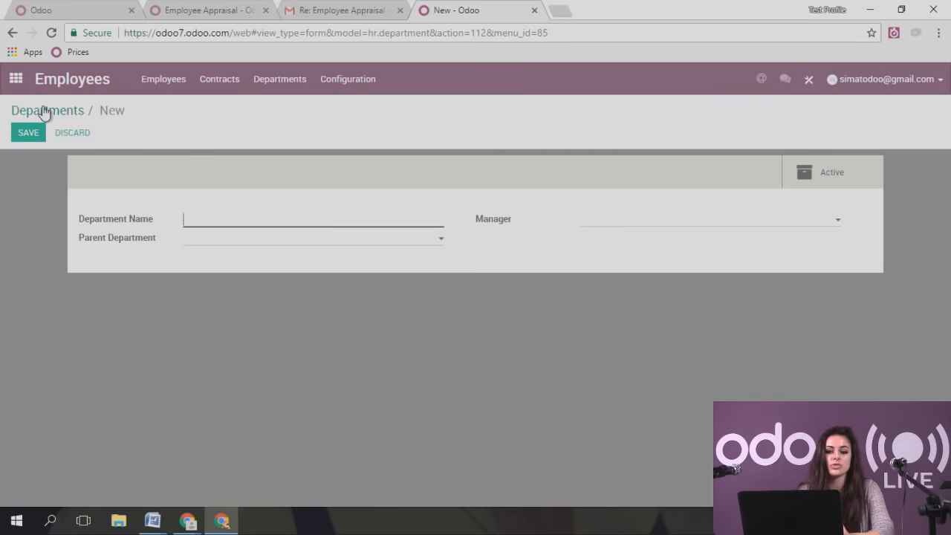
click(43, 111)
click(196, 90)
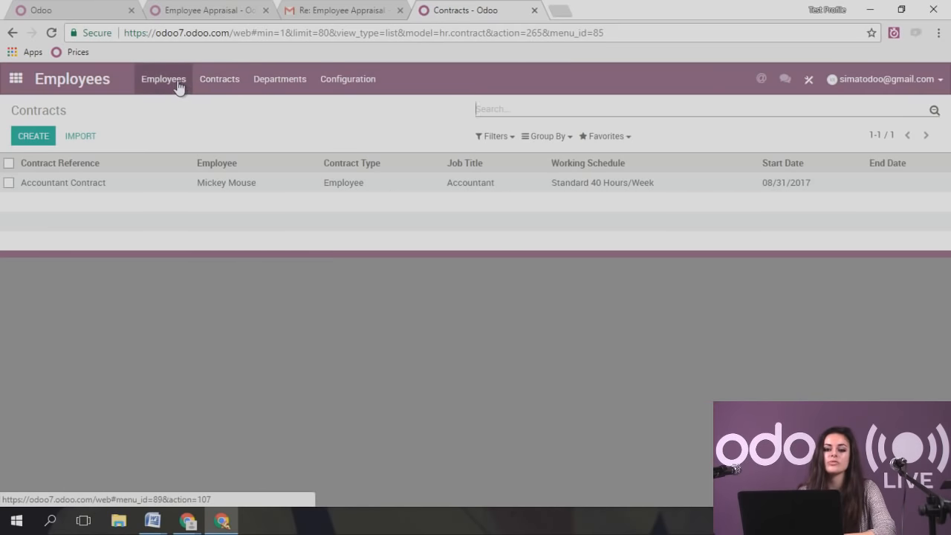
click(177, 86)
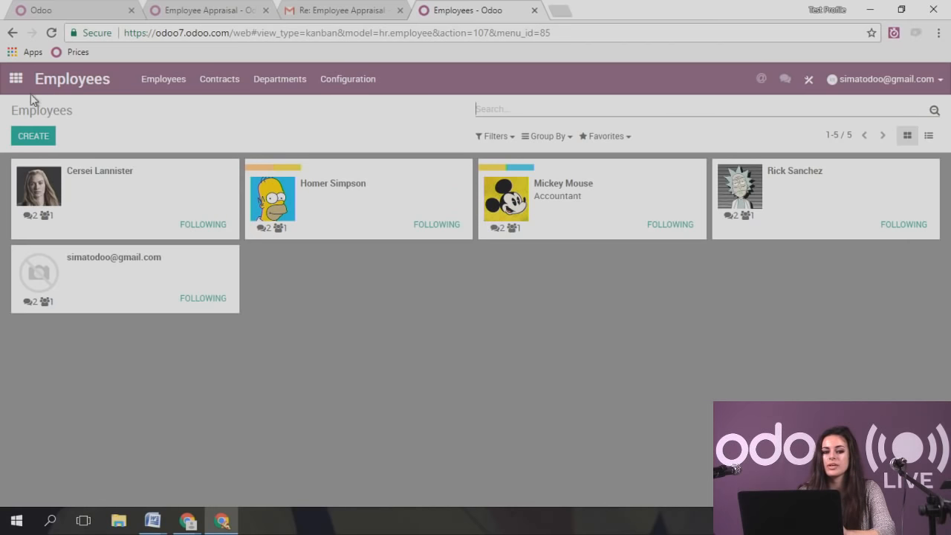
- Open the Leaves app and expand three employees' rows to show sick leave, holiday and vacation allocations
click(16, 79)
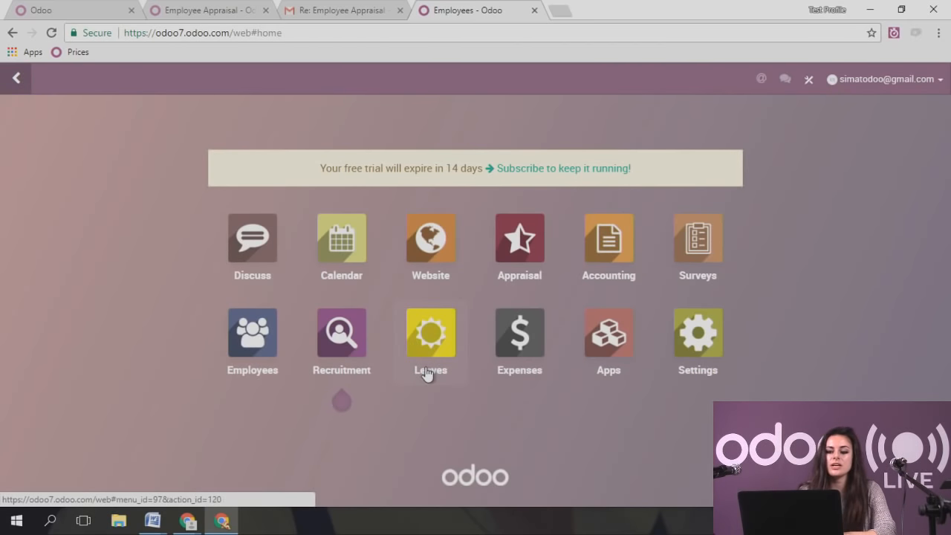
click(426, 339)
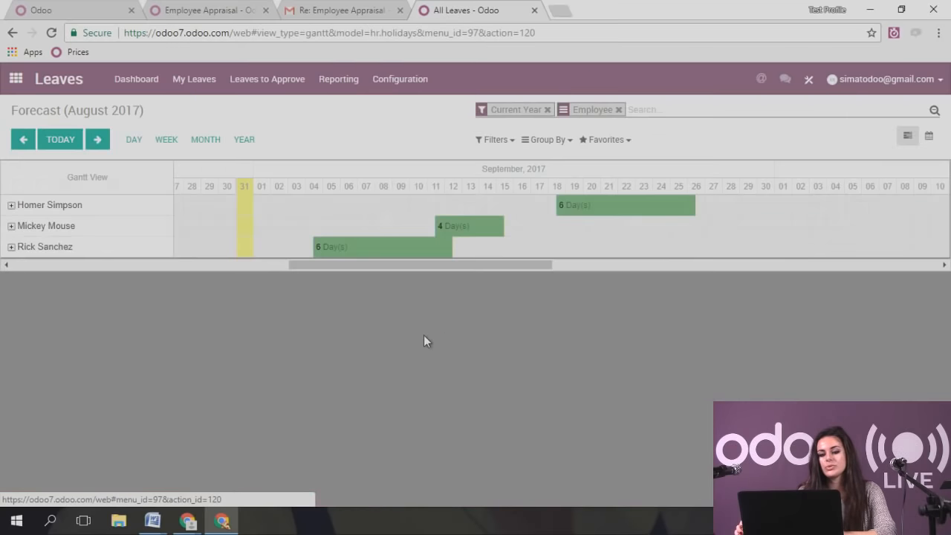
drag(416, 267, 433, 267)
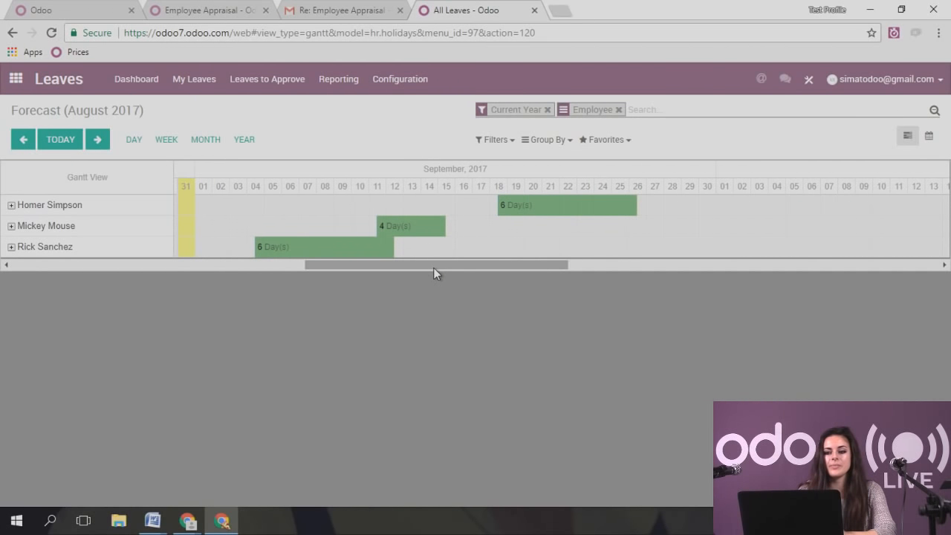
click(12, 205)
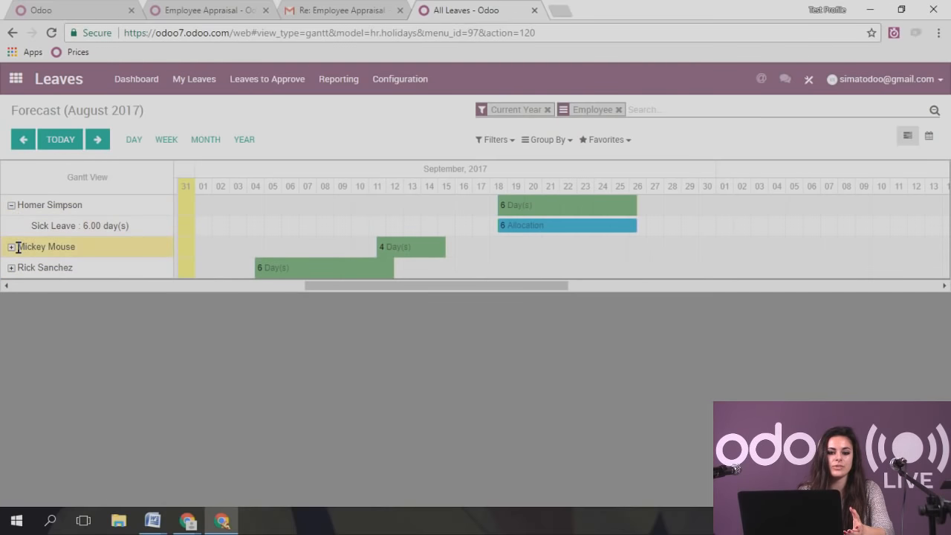
click(14, 247)
click(12, 289)
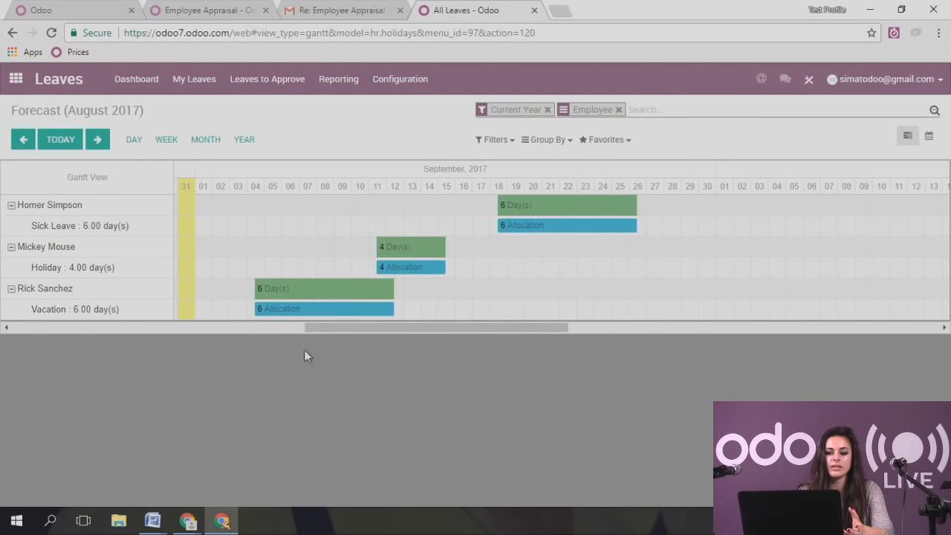
drag(341, 327, 346, 329)
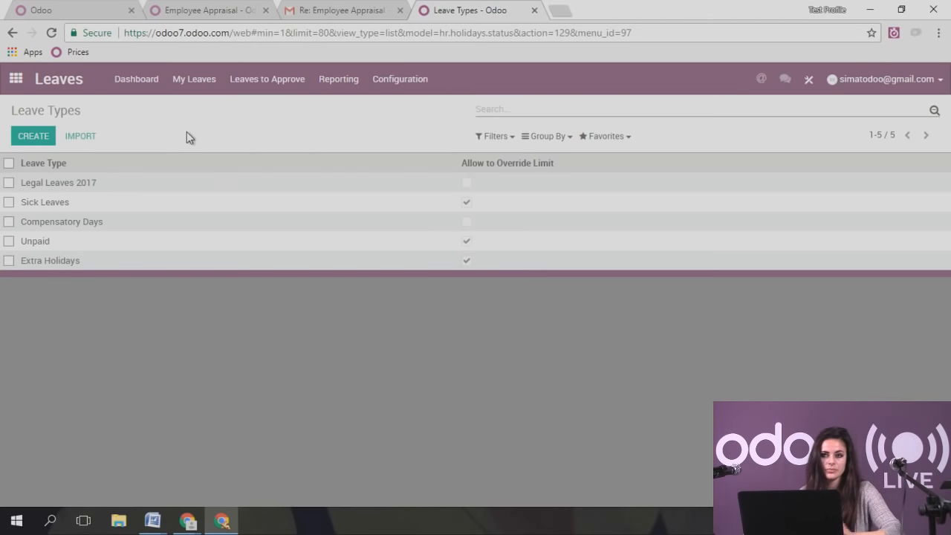
- Show the Leaves Request calendar for September 2017 by month and select September 11–15
click(197, 77)
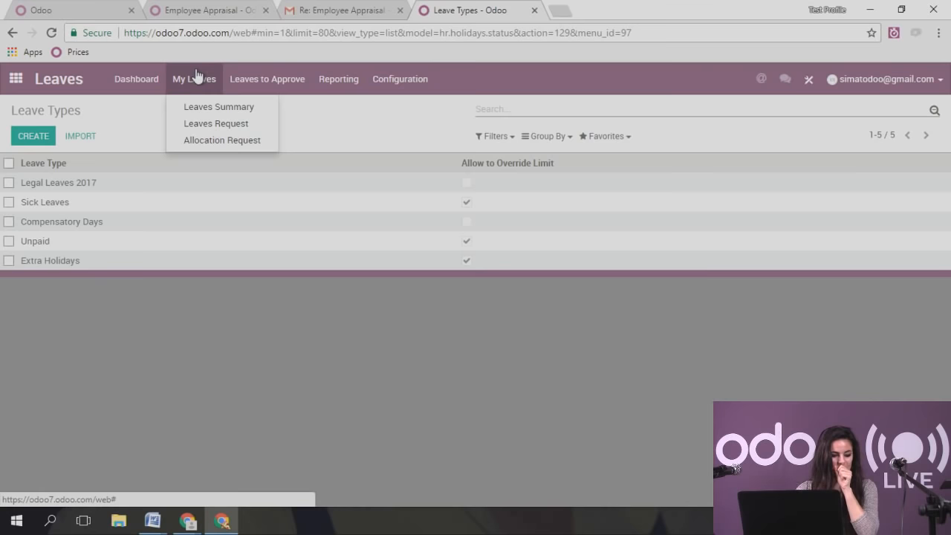
click(228, 123)
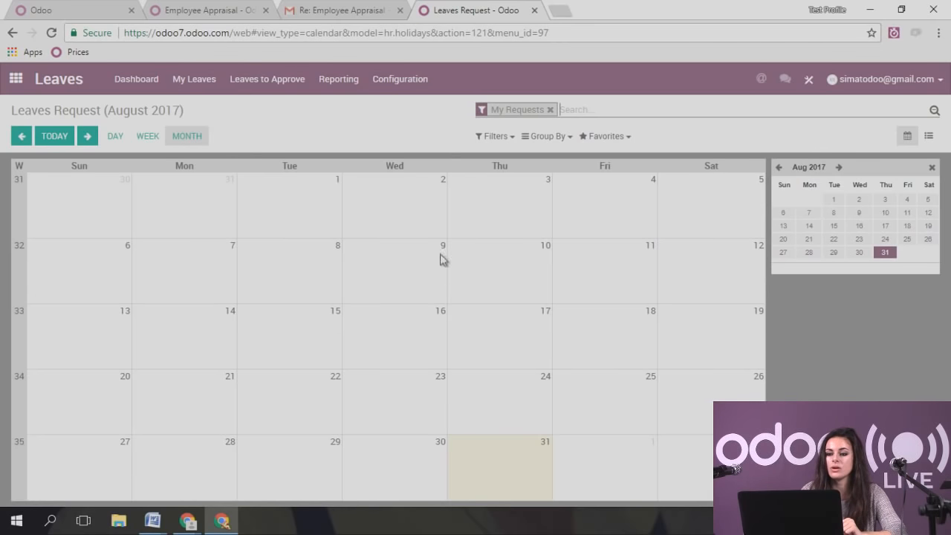
click(838, 167)
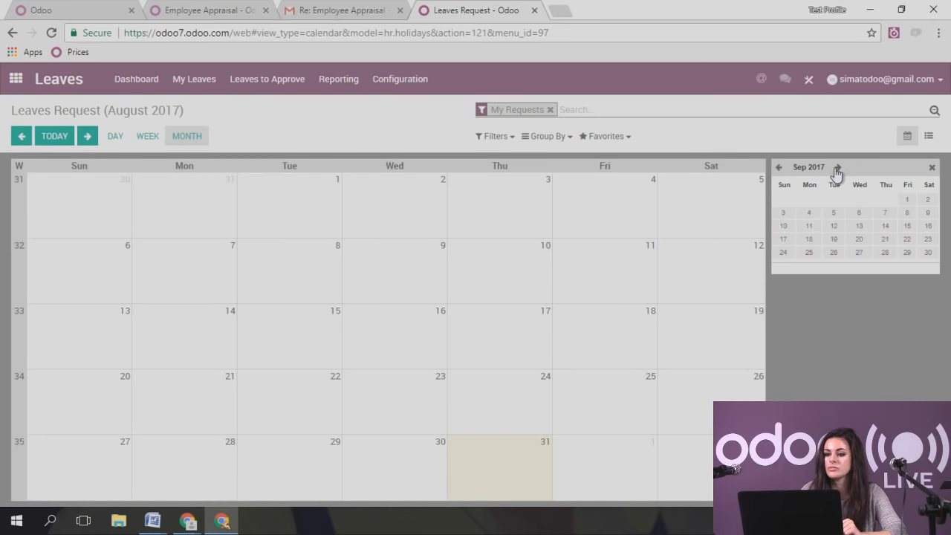
click(809, 213)
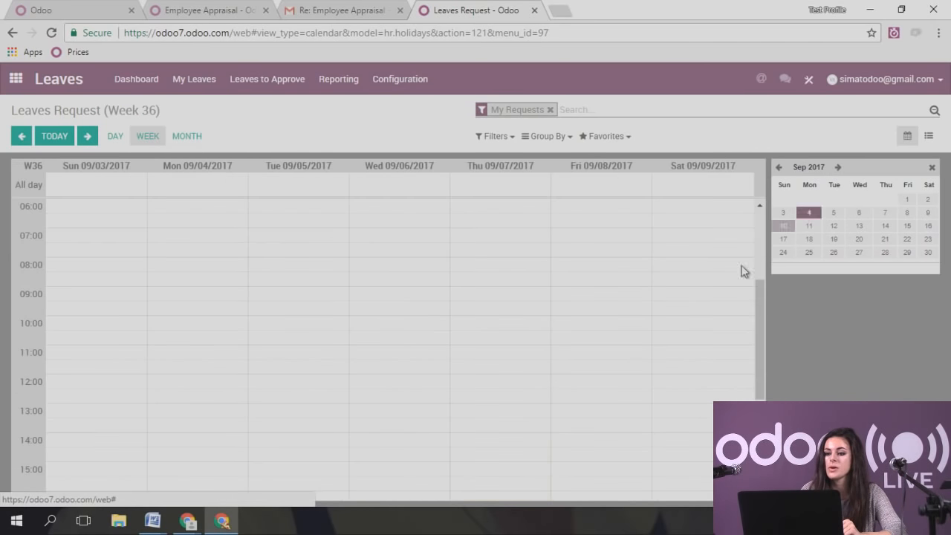
click(115, 136)
click(148, 136)
click(186, 136)
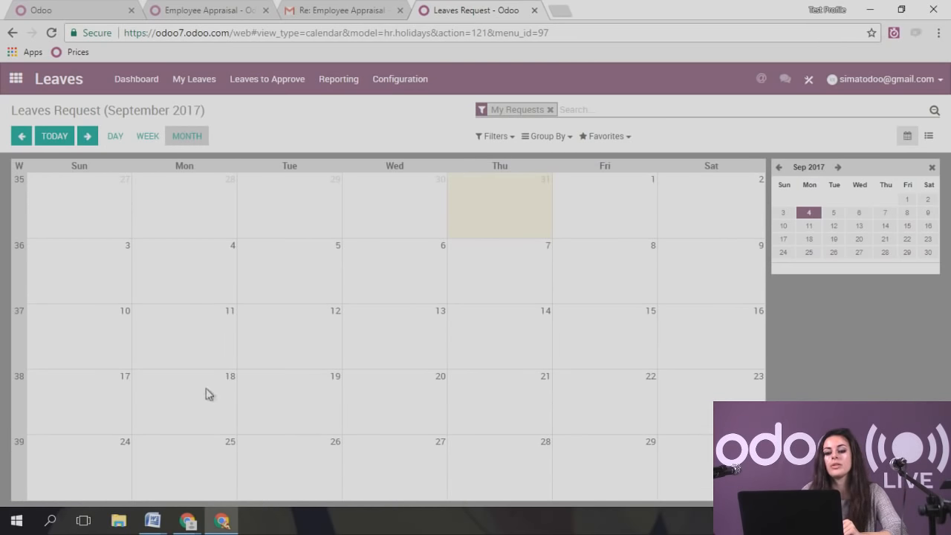
drag(170, 327, 609, 320)
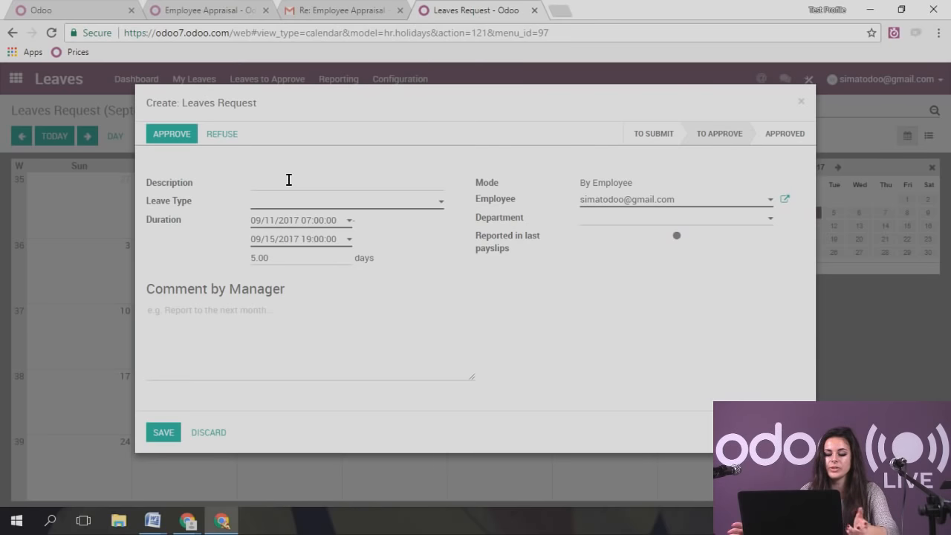
- Describe the leave as 'Holiday', set its type to Unpaid, and assign it to the accountant employee
text(Holiday)
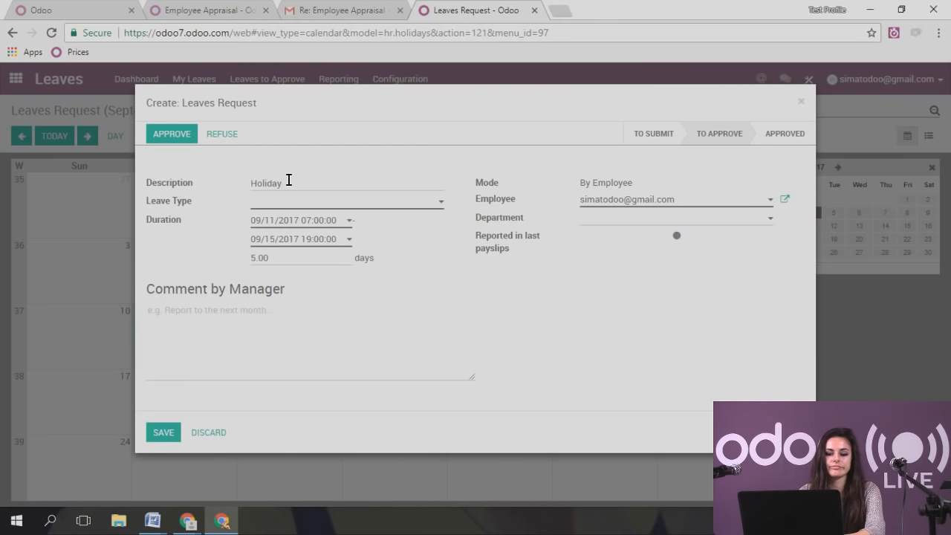
click(308, 208)
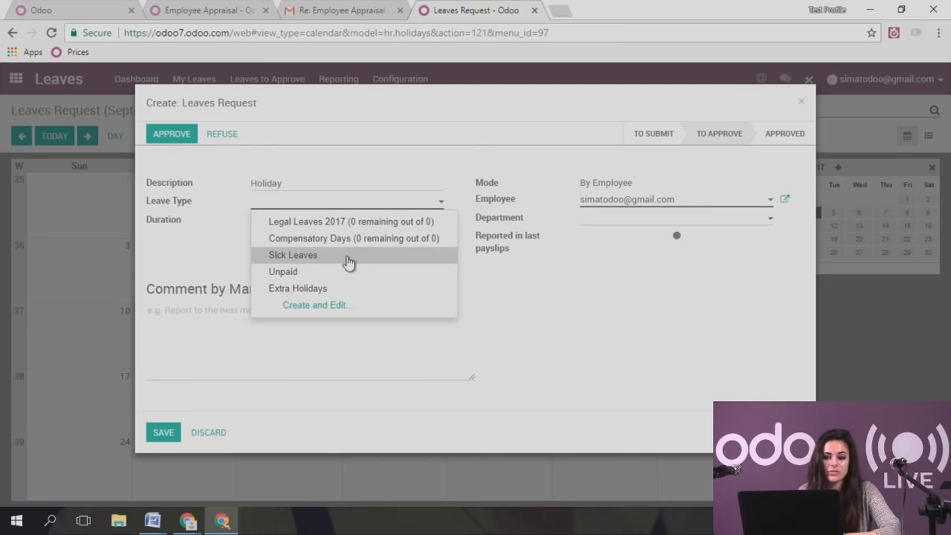
click(348, 294)
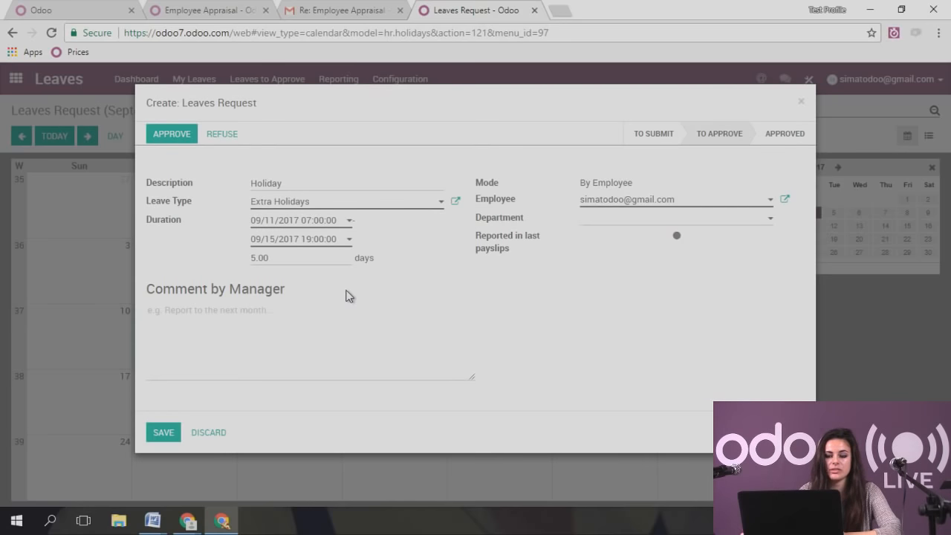
click(319, 206)
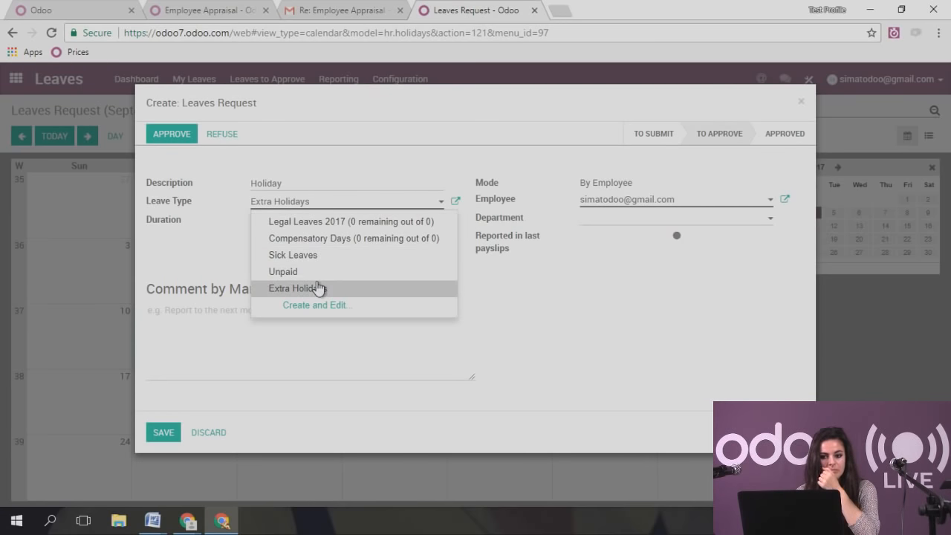
click(318, 272)
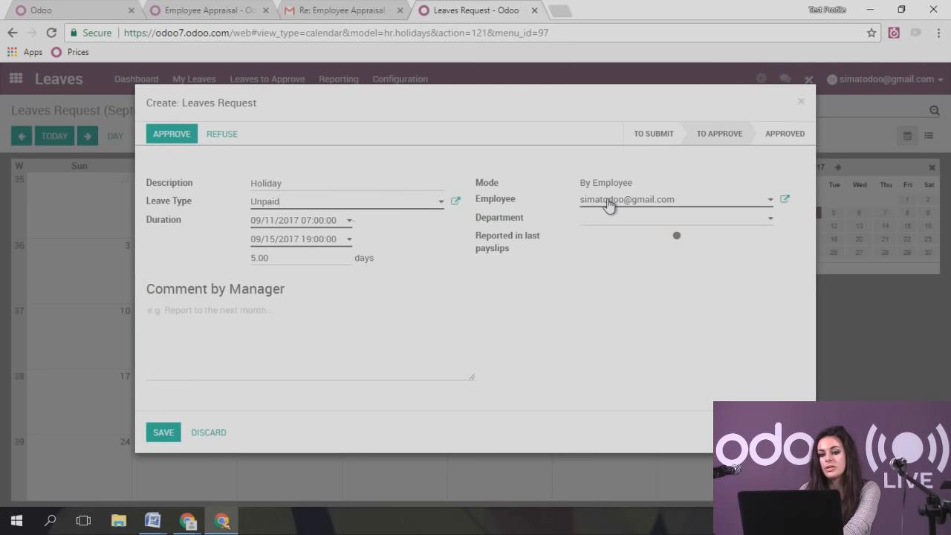
click(608, 206)
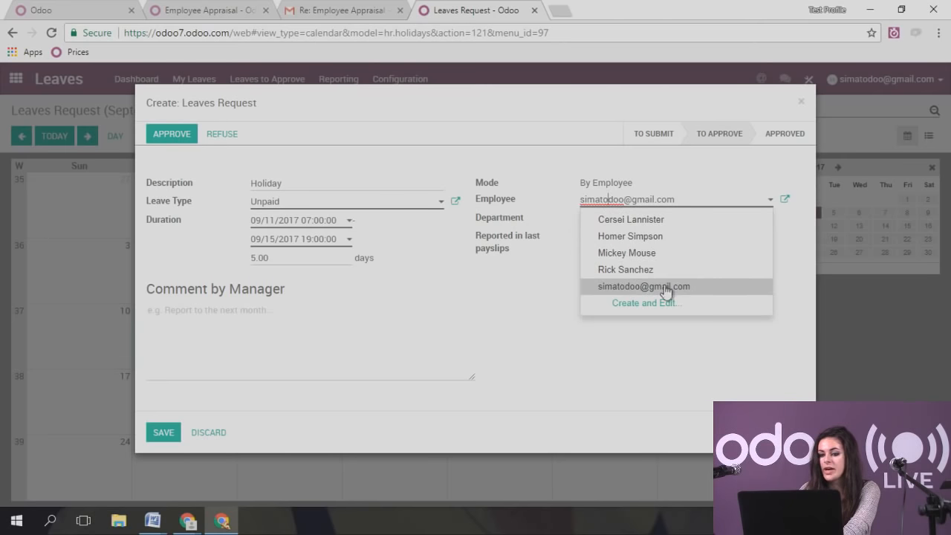
click(648, 255)
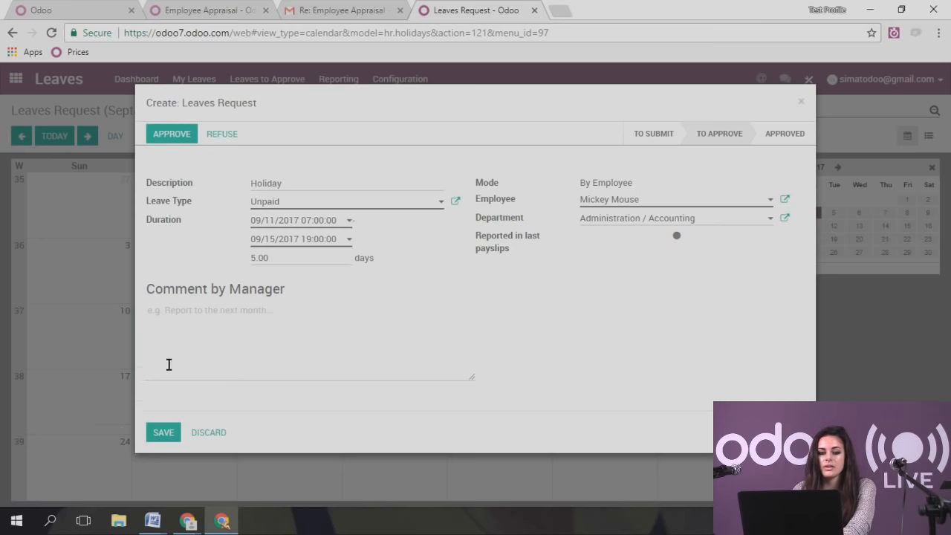
- Add the manager comment 'extra days assigned for good work' and attempt to save
click(170, 365)
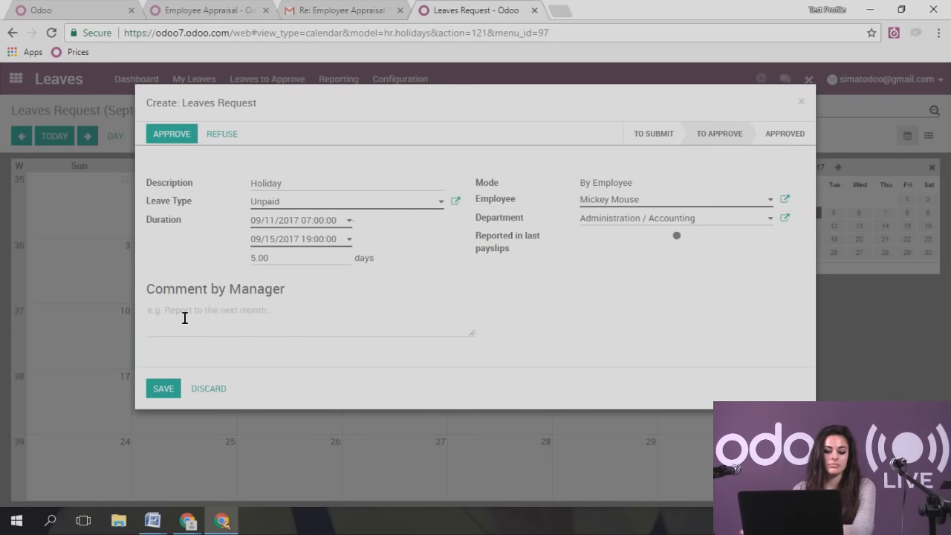
text(extra days assi)
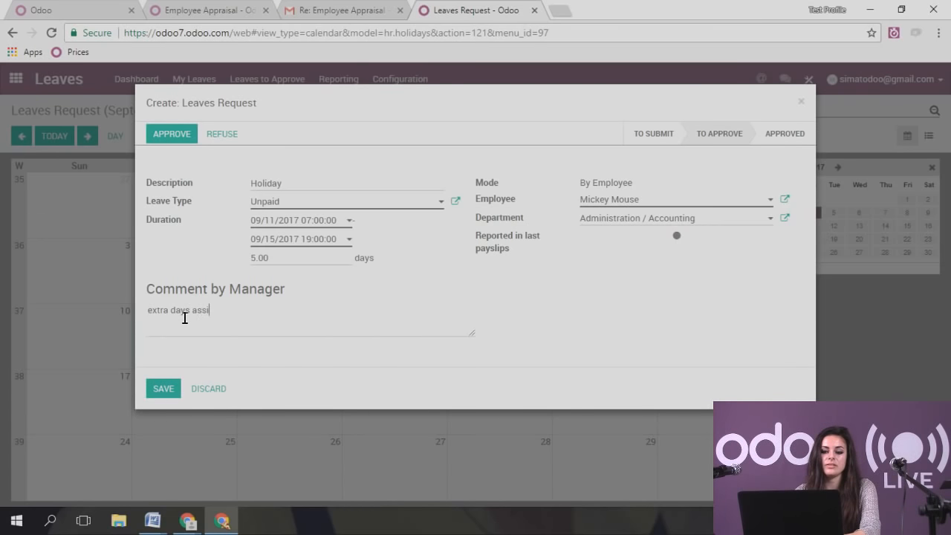
text(gned for good work =))
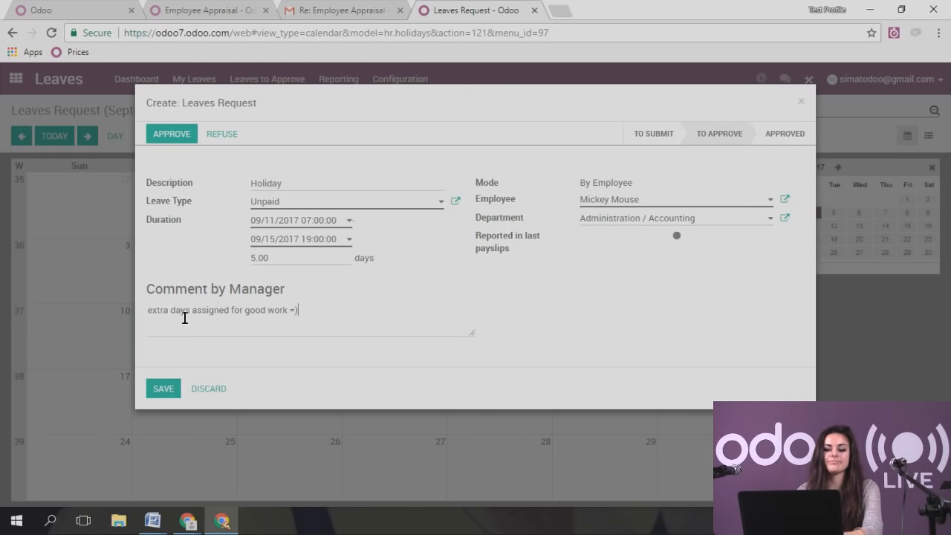
click(157, 396)
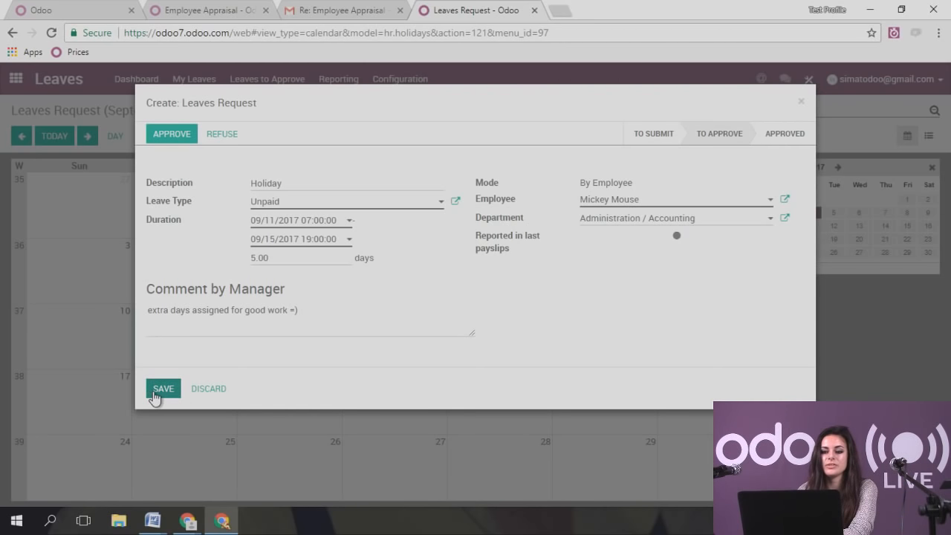
- Resolve the overlap error by setting the duration to 10/16/2017–10/26/2017, then save
click(275, 180)
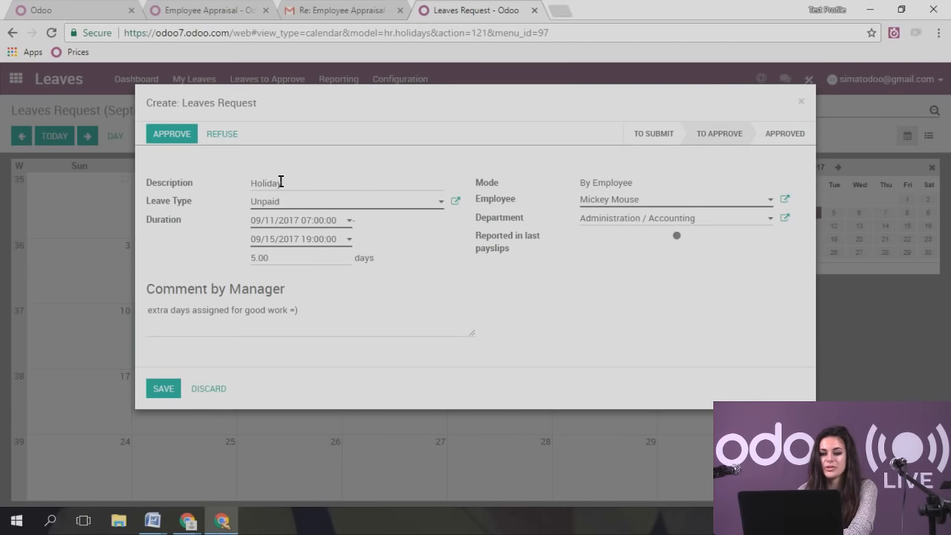
click(299, 220)
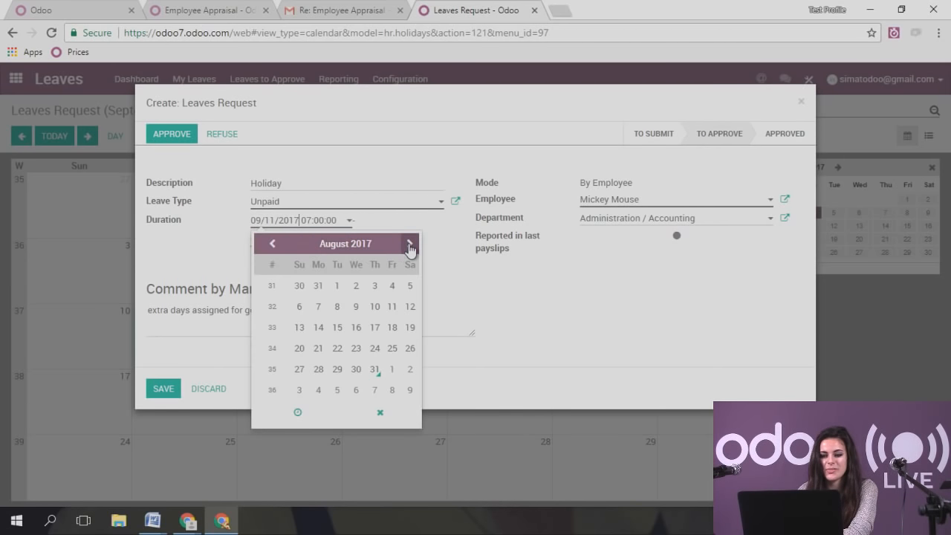
click(409, 244)
click(409, 244)
click(318, 327)
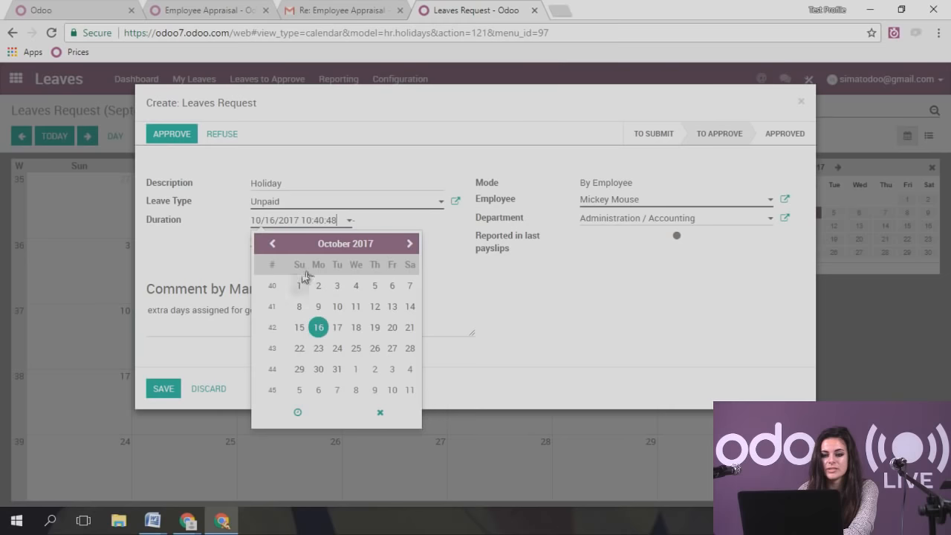
click(466, 256)
click(306, 239)
click(410, 262)
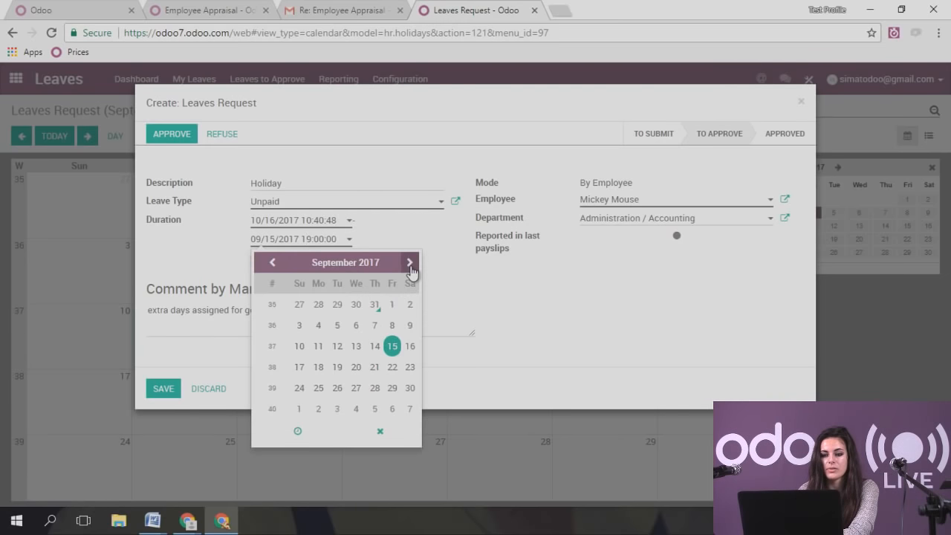
click(410, 262)
click(356, 367)
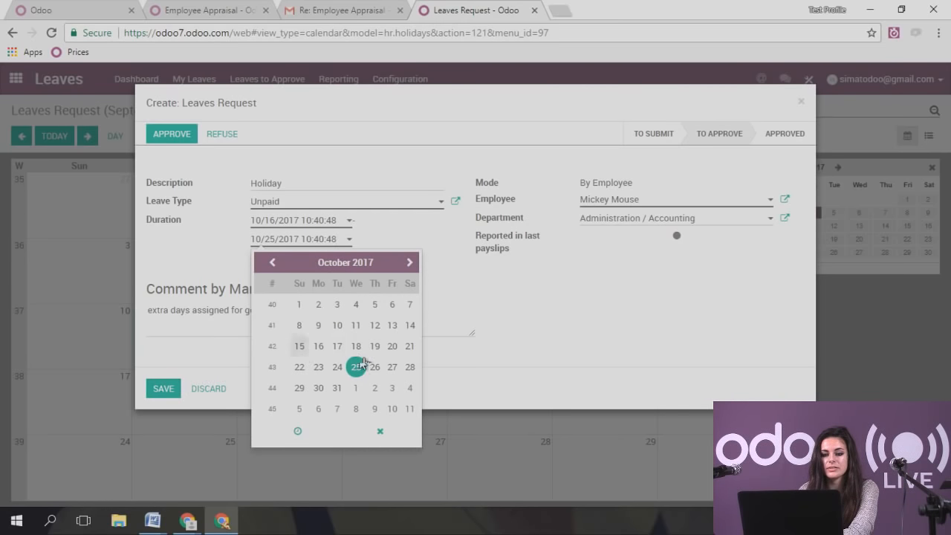
click(374, 367)
click(469, 313)
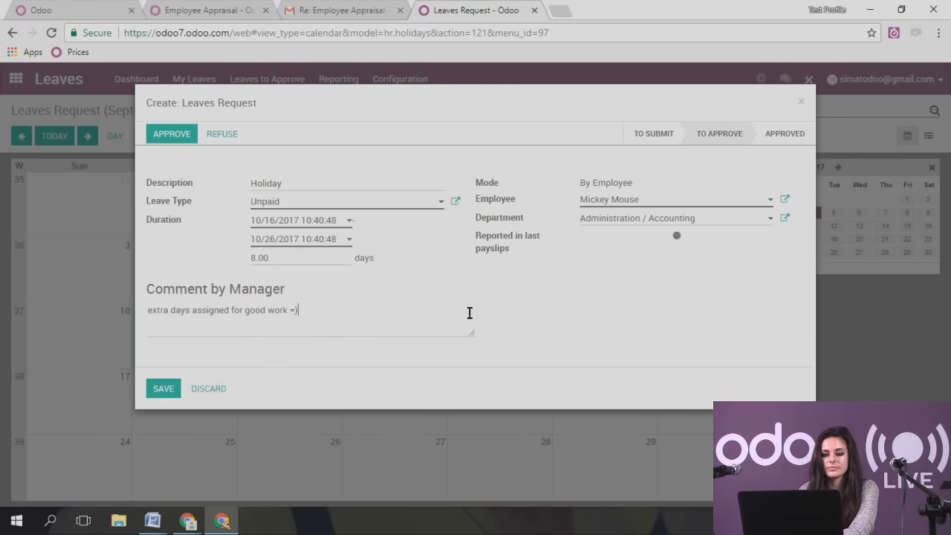
click(162, 389)
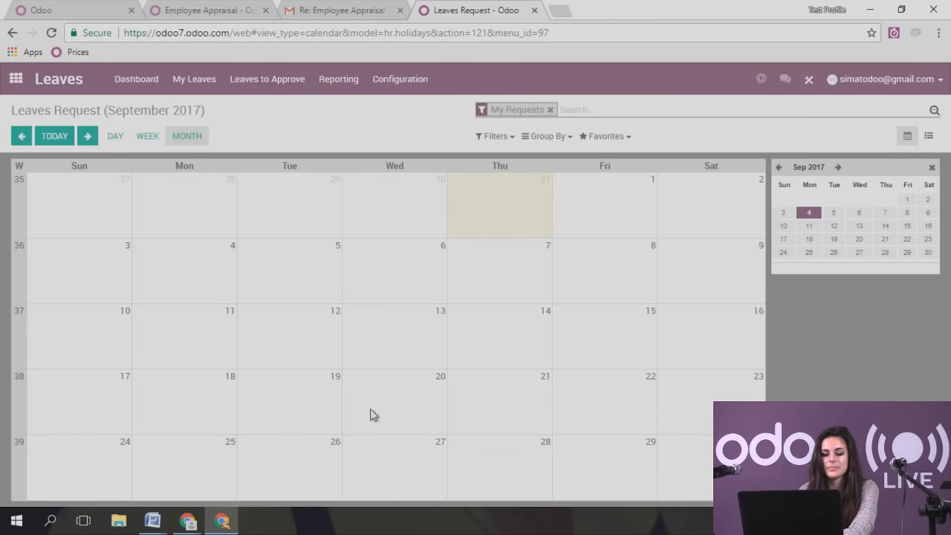
- Show all employees' leaves and switch the calendar to the October 2017 month view
click(551, 110)
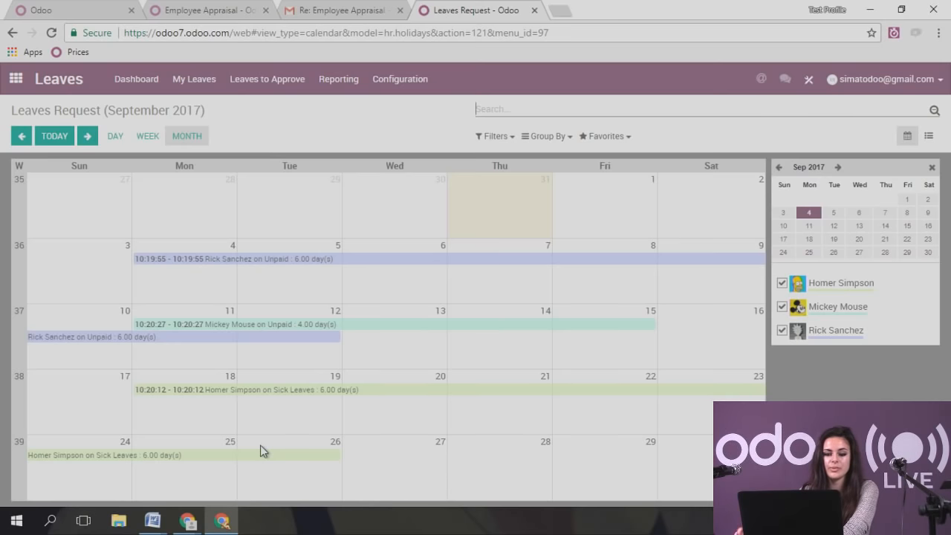
click(838, 168)
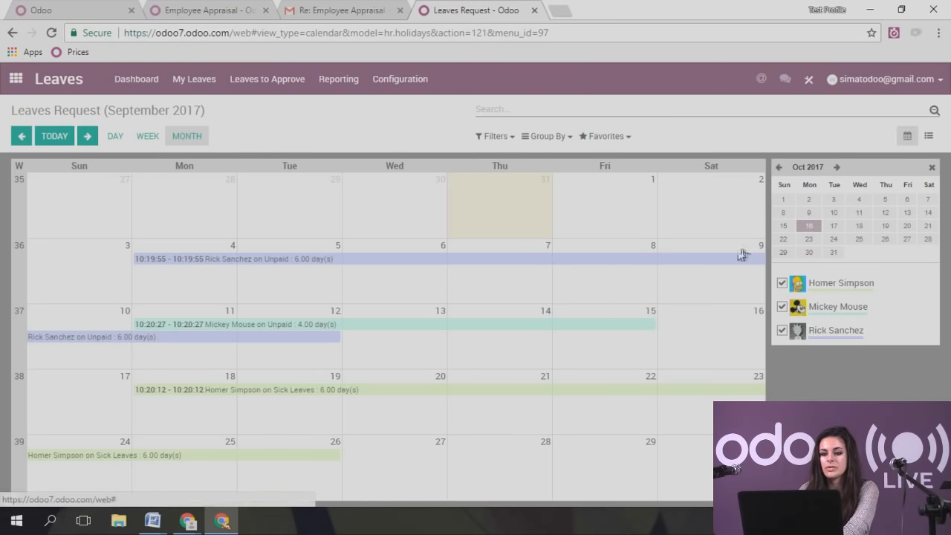
click(784, 199)
click(188, 138)
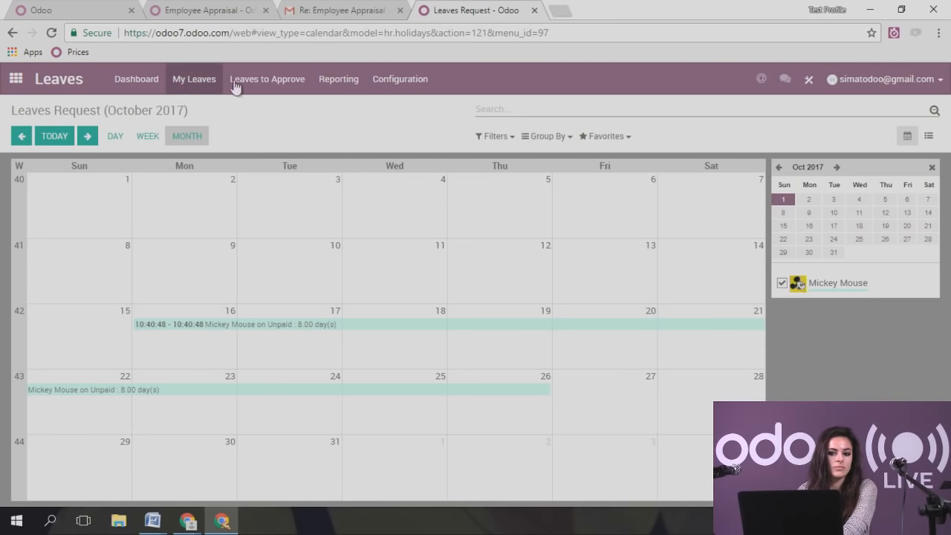
click(276, 89)
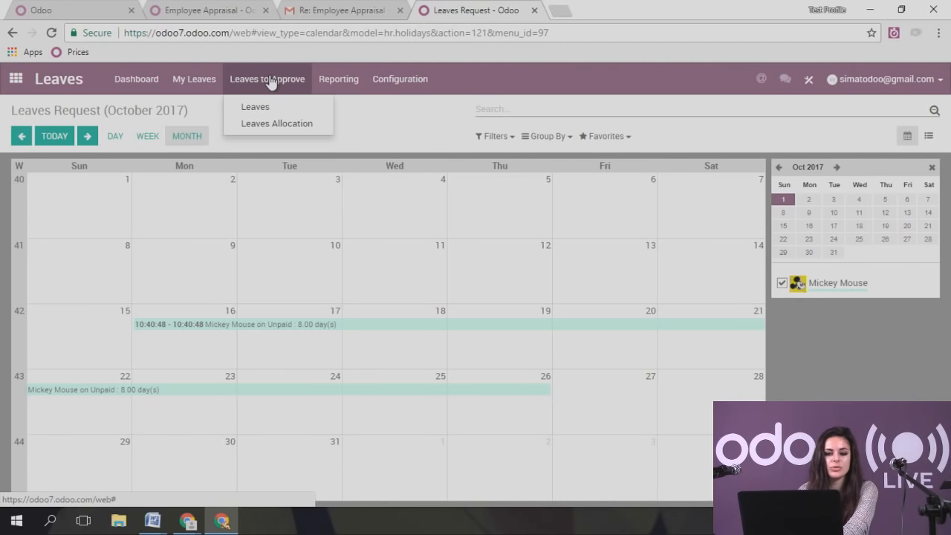
- List the leaves awaiting approval across all departments, not just my department
click(277, 105)
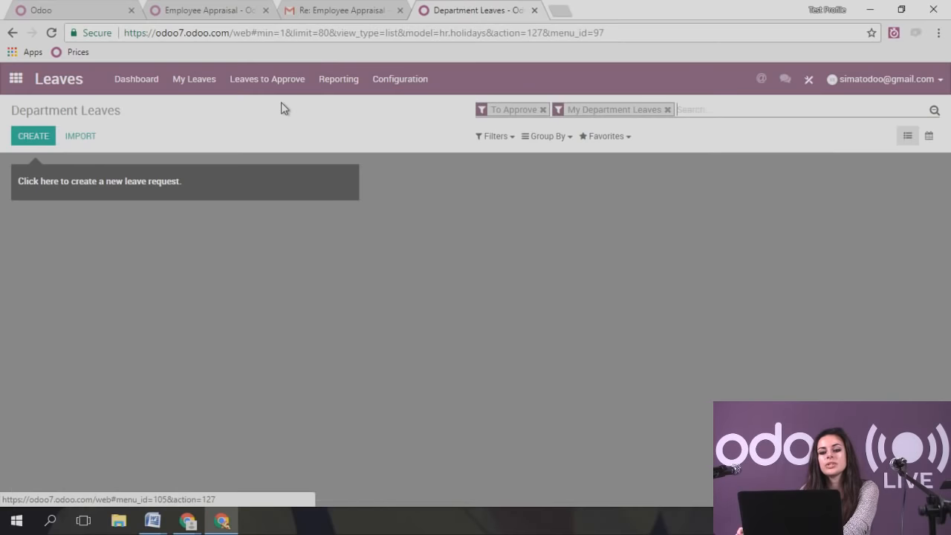
click(260, 80)
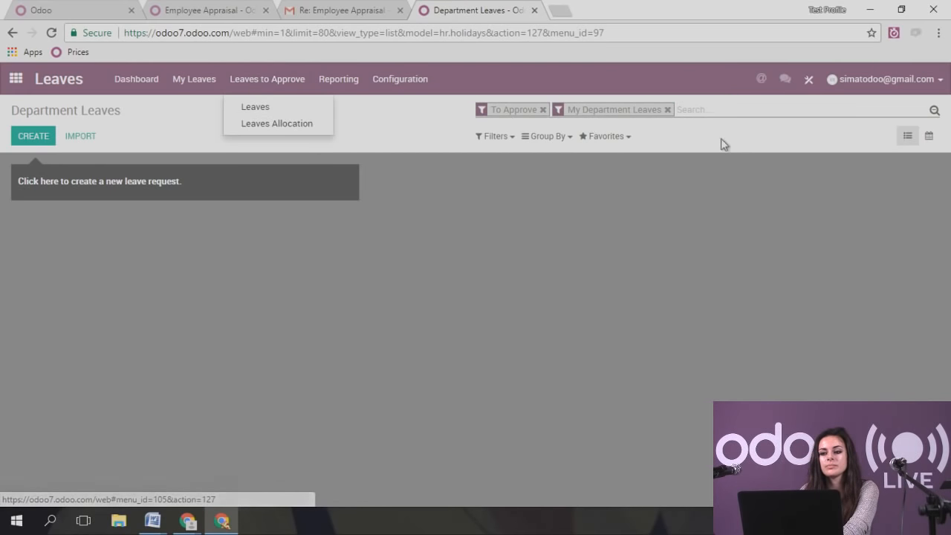
click(668, 109)
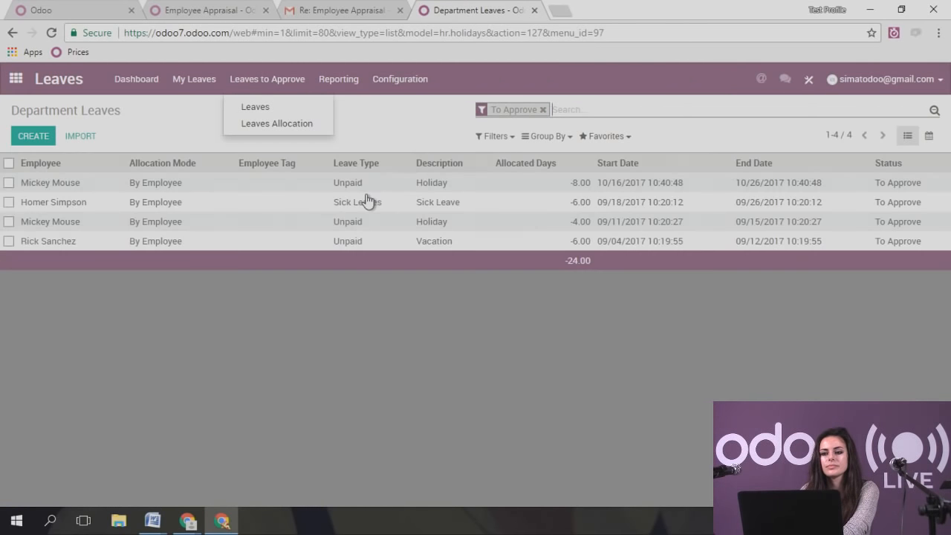
click(284, 337)
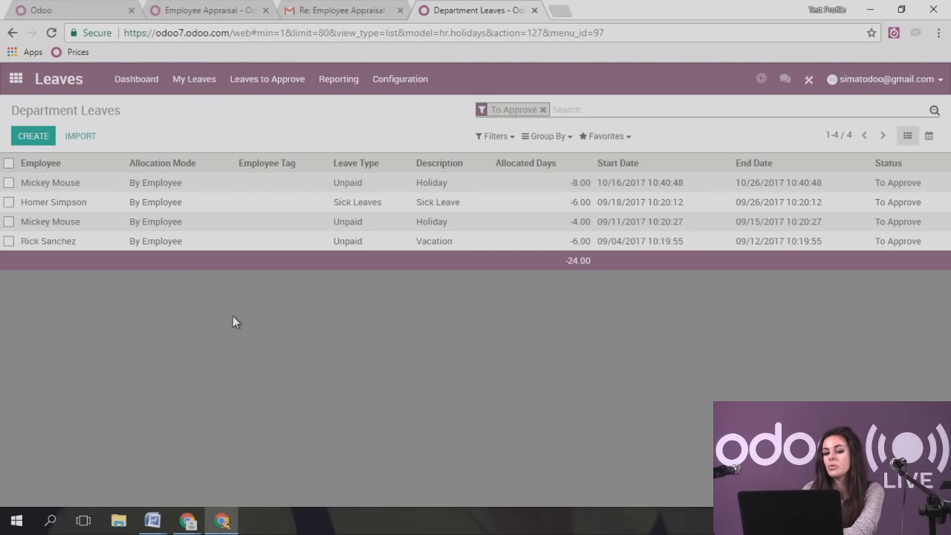
- Approve the 8-day October Holiday request and return to the Department Leaves list
mouse_move(202, 228)
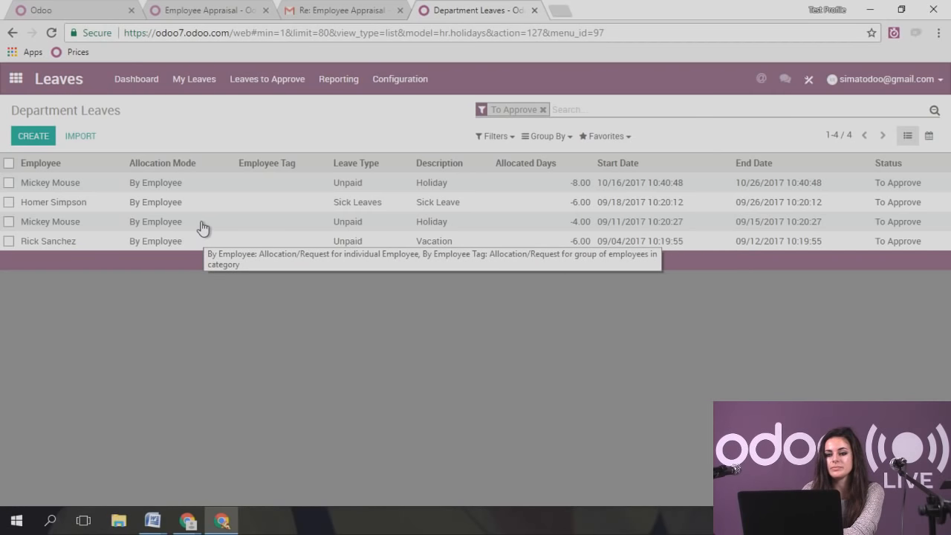
click(185, 182)
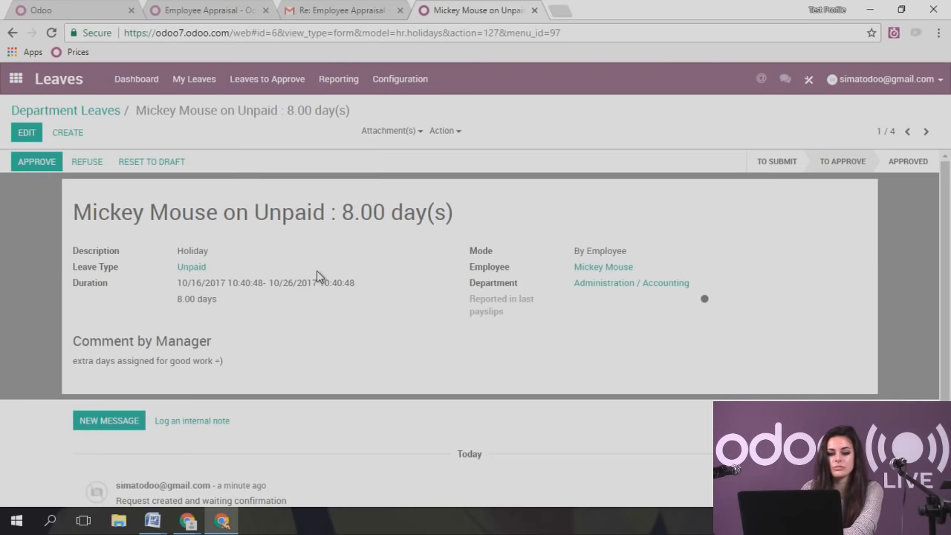
scroll(317, 276, down, 2)
drag(82, 232, 257, 295)
click(320, 359)
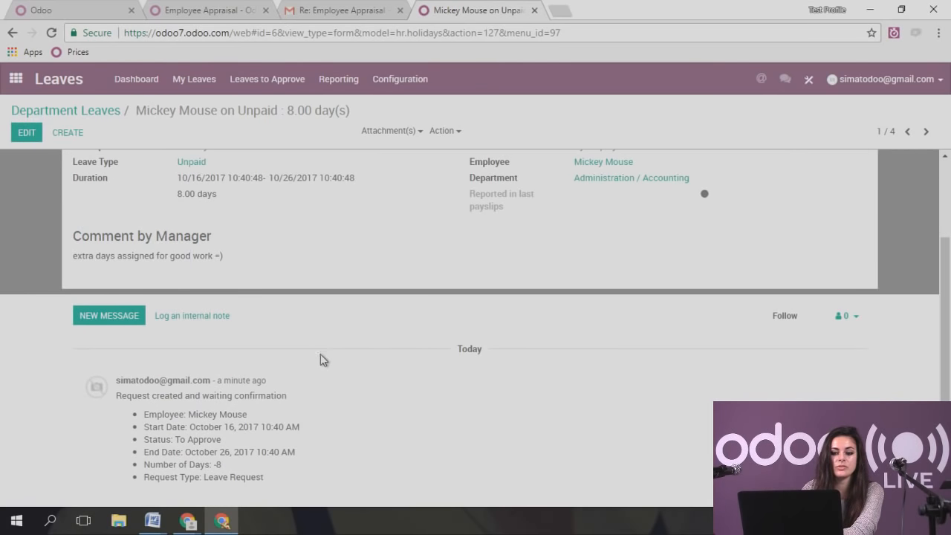
scroll(265, 410, up, 2)
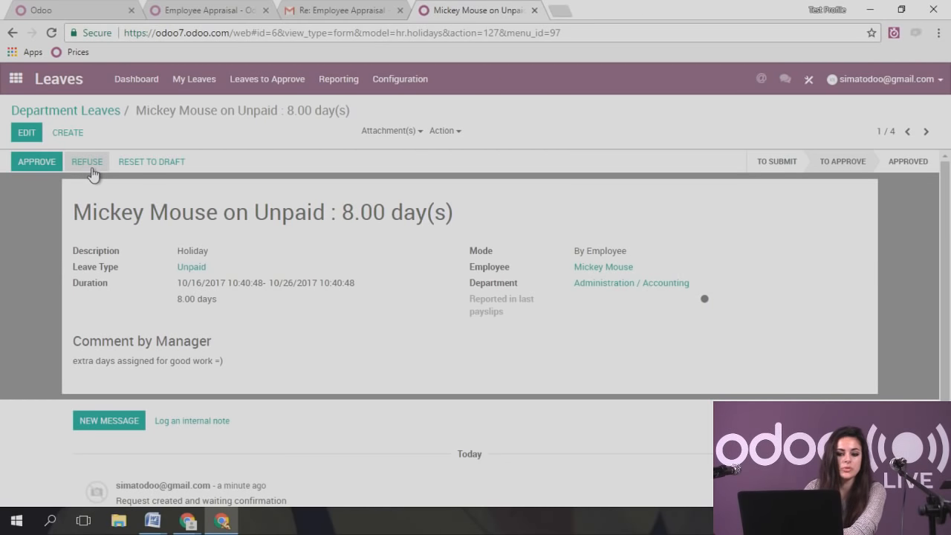
click(31, 167)
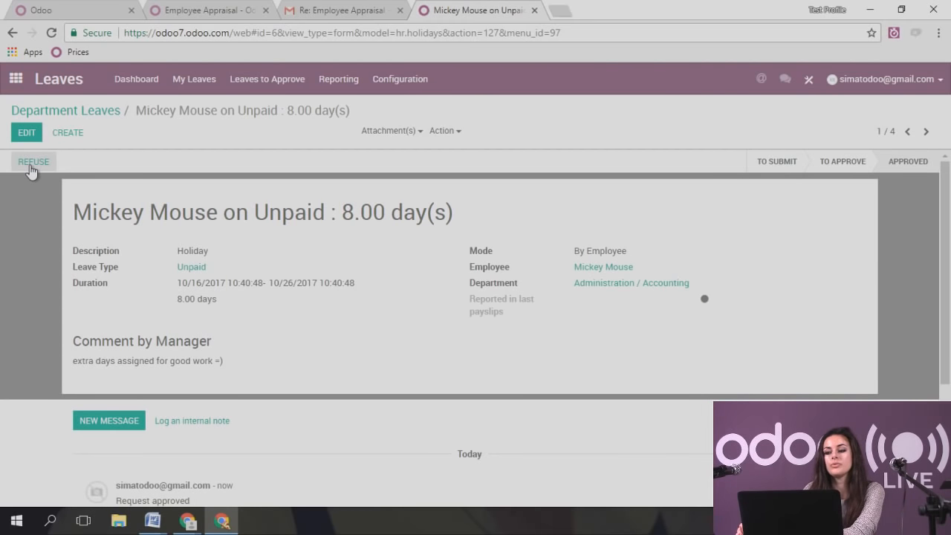
click(66, 111)
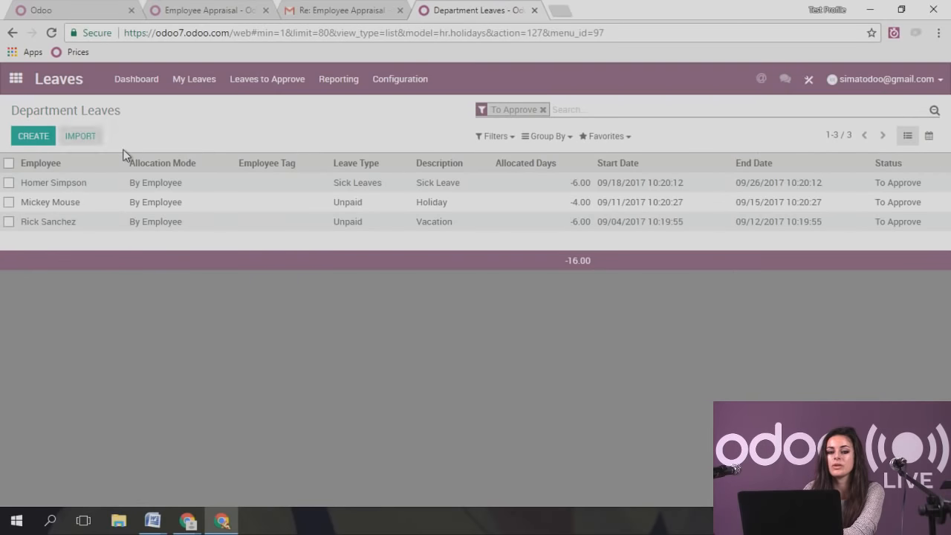
- View the Forecast Gantt chart on the dashboard, then open the Leave Details report
click(130, 79)
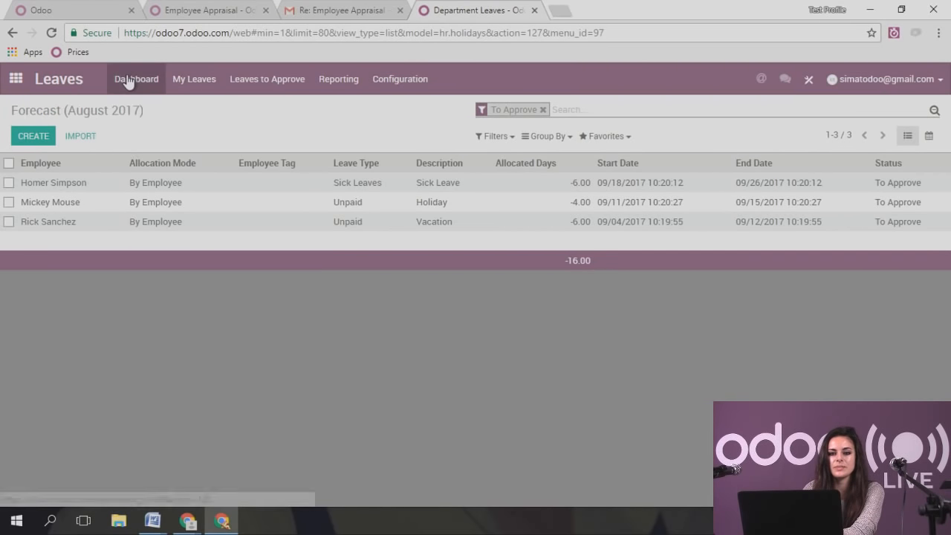
drag(319, 266, 341, 267)
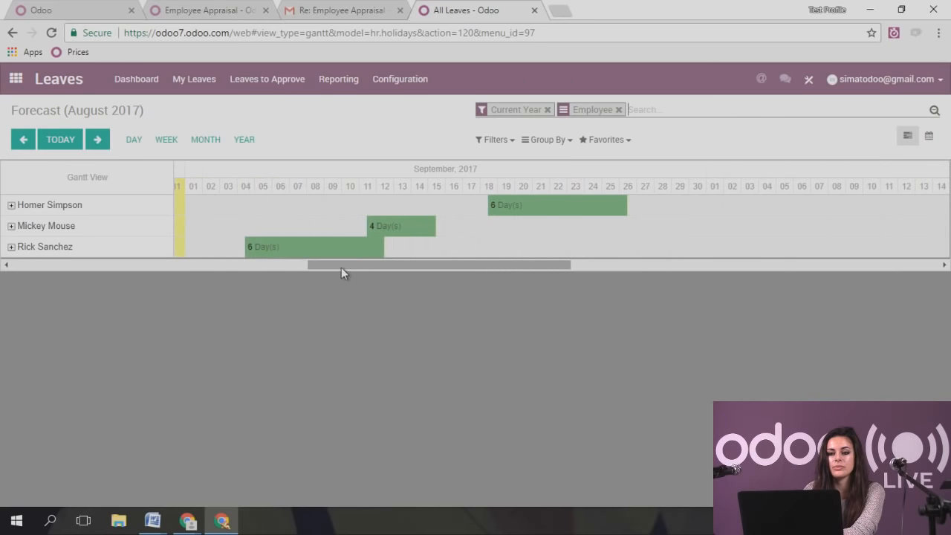
click(334, 93)
click(359, 106)
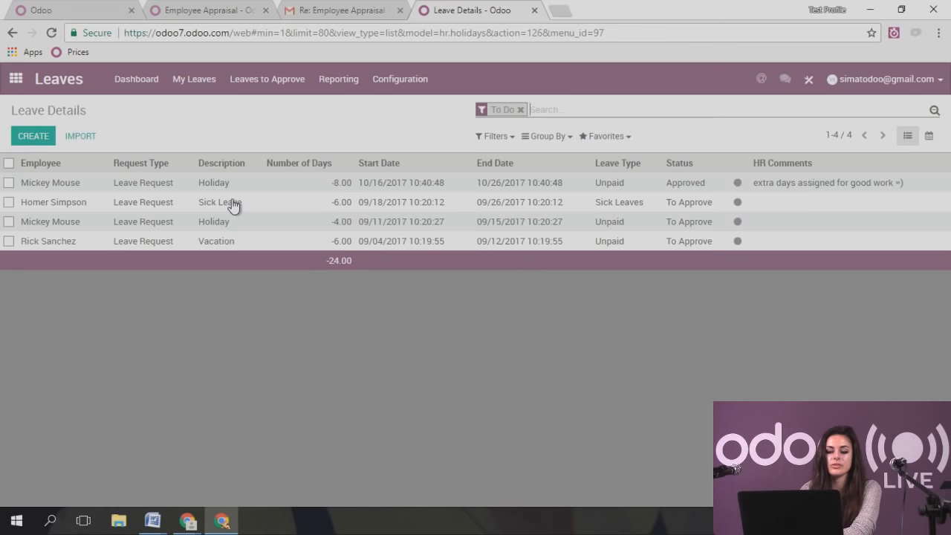
- Open Leaves Analysis and regroup its columns by leave Description instead of creation date
click(336, 93)
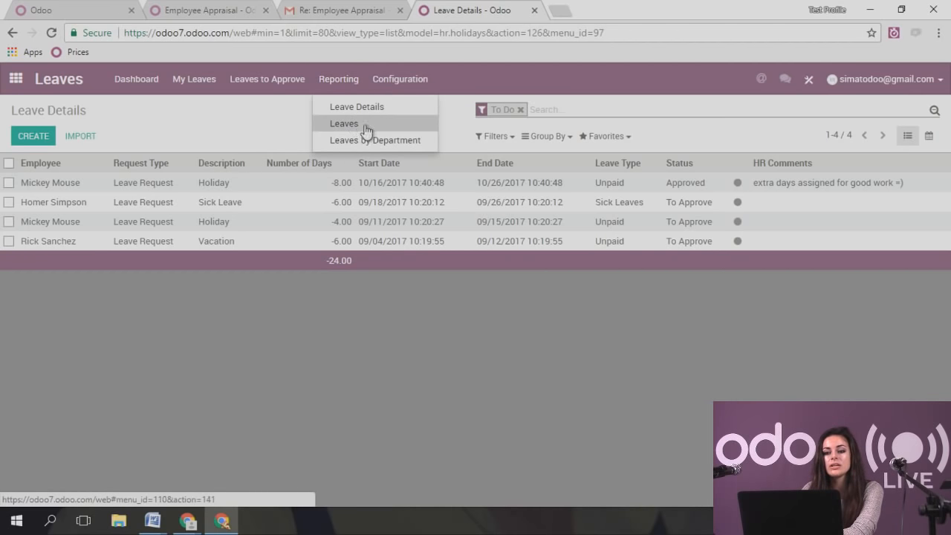
click(344, 123)
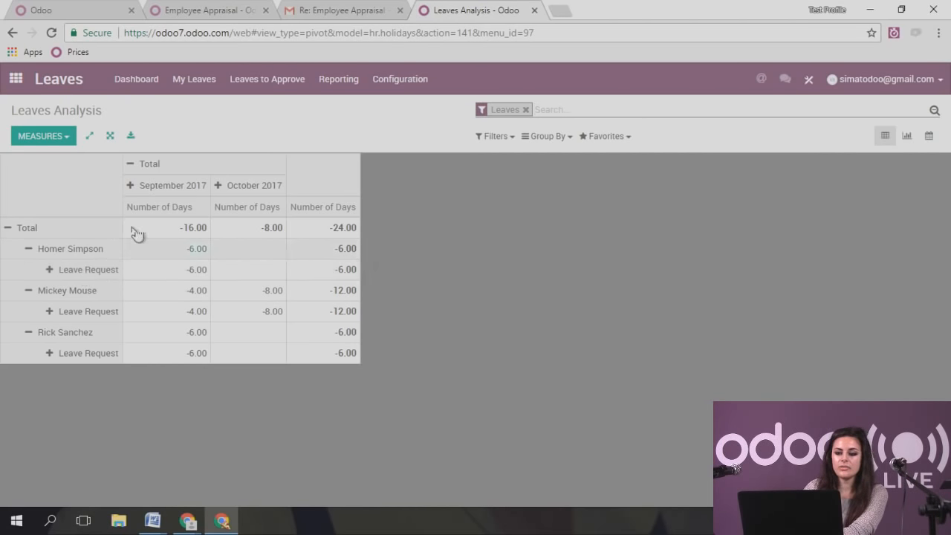
click(178, 187)
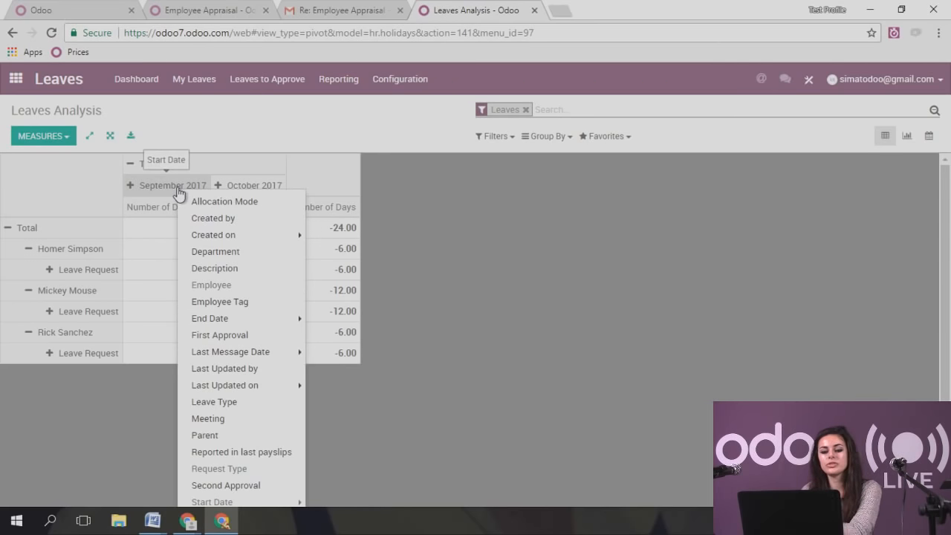
mouse_move(223, 234)
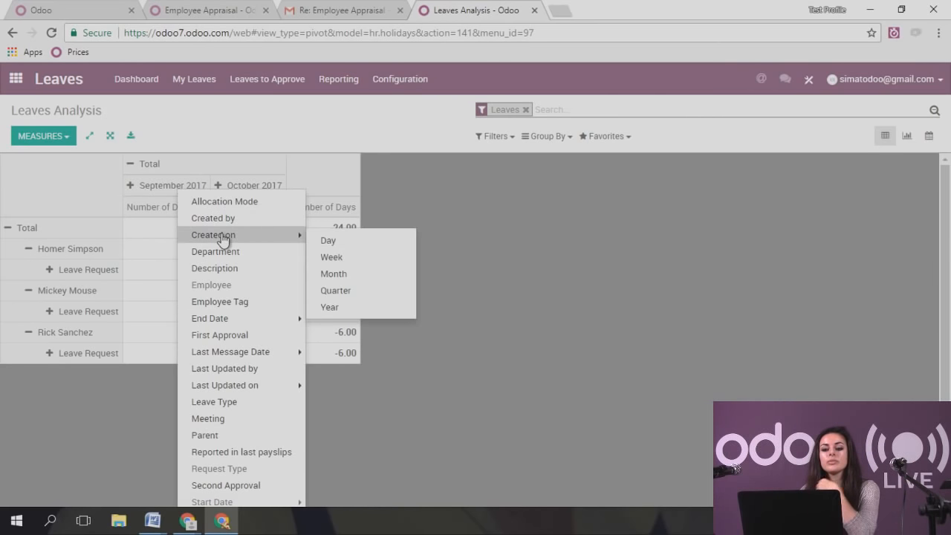
click(330, 240)
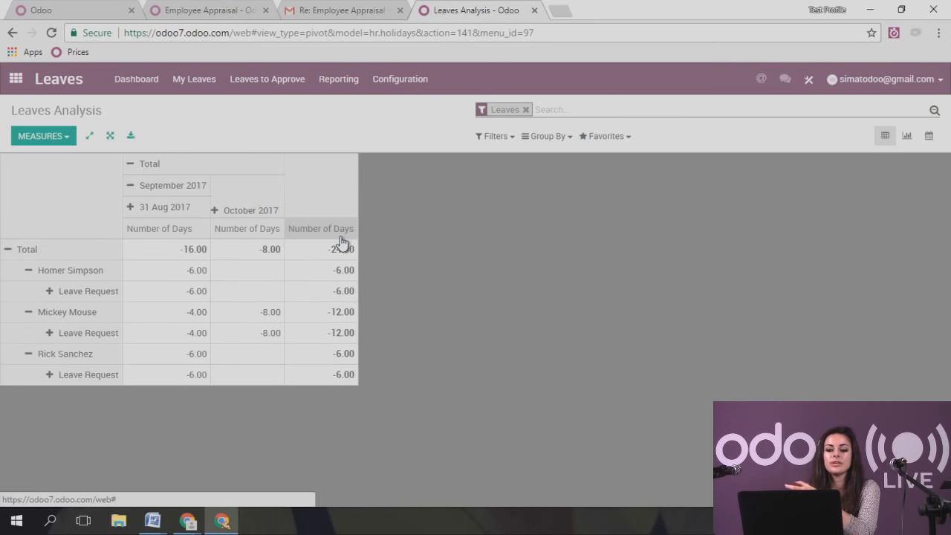
click(201, 170)
click(194, 172)
click(240, 247)
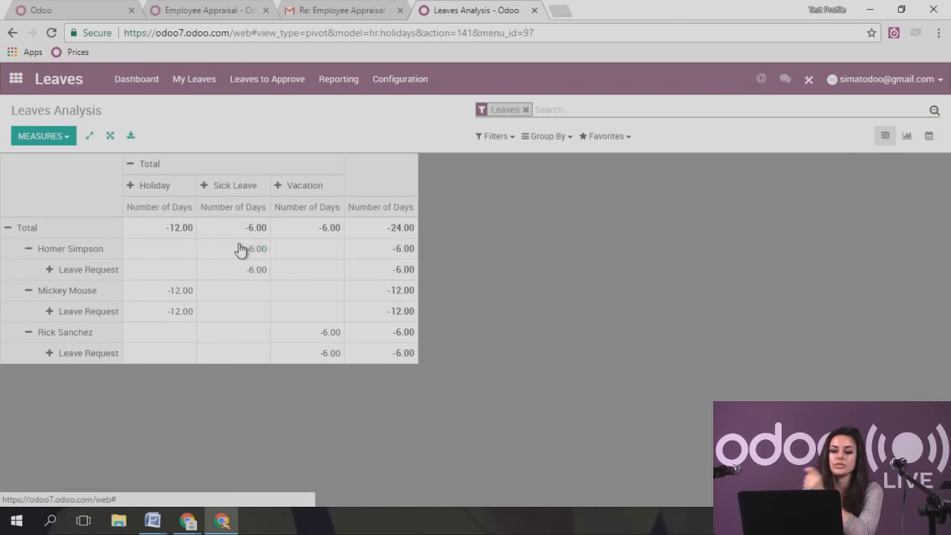
- Add the Allocation and Count measures, then display the analysis as a bar graph
click(49, 138)
click(46, 158)
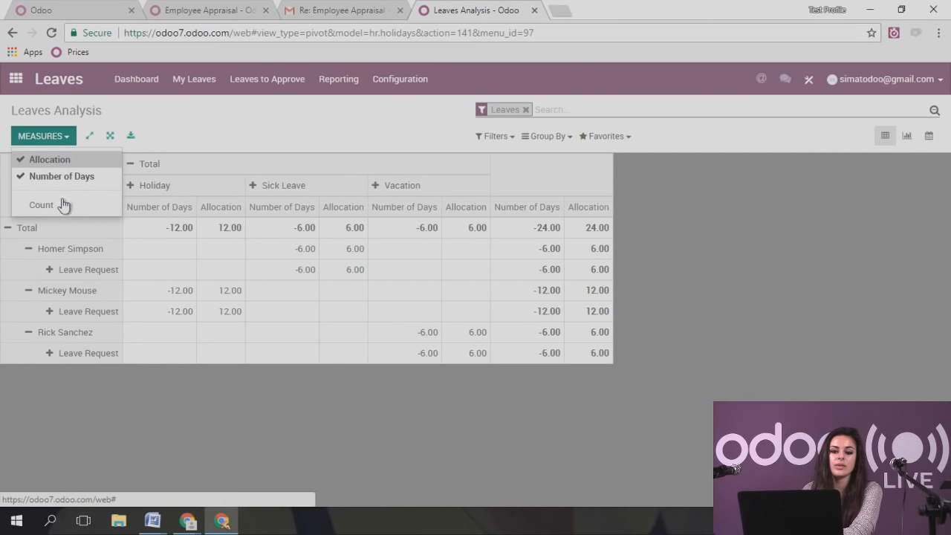
click(64, 204)
click(414, 439)
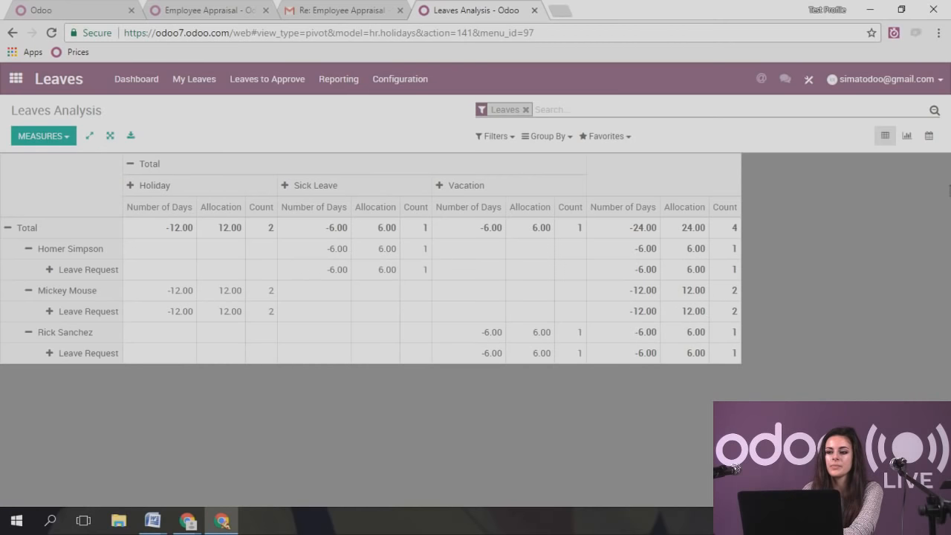
click(907, 137)
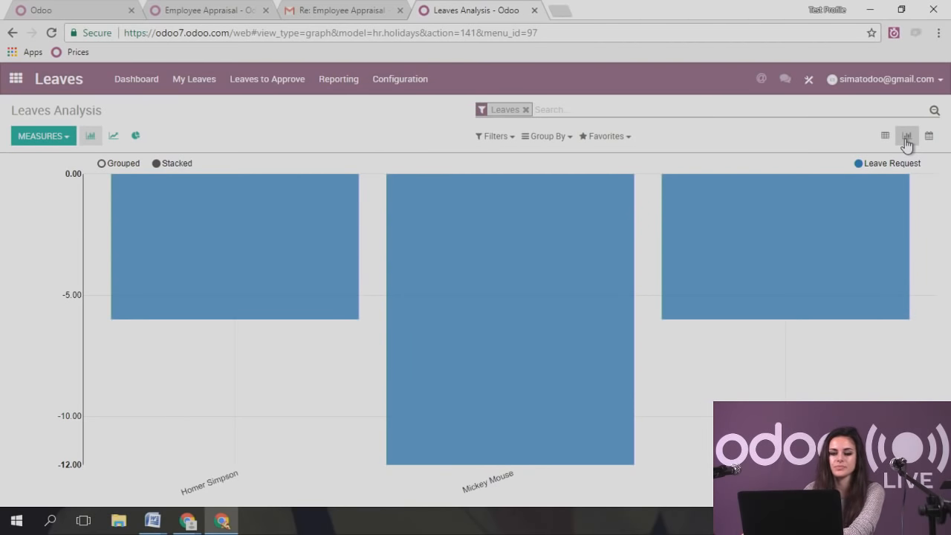
- Show the leaves analysis as a line chart, then a pie chart, then return to the Forecast timeline
click(112, 141)
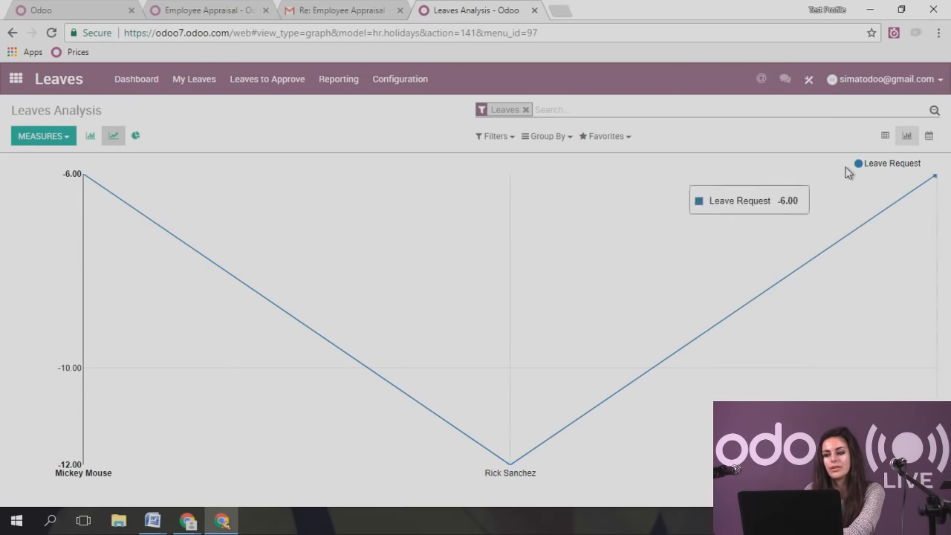
click(138, 138)
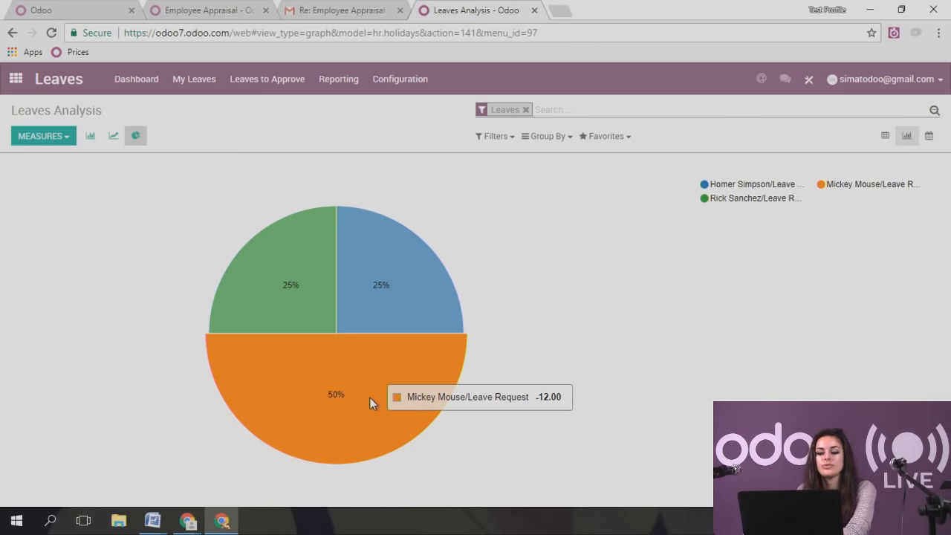
click(134, 80)
drag(336, 265, 357, 268)
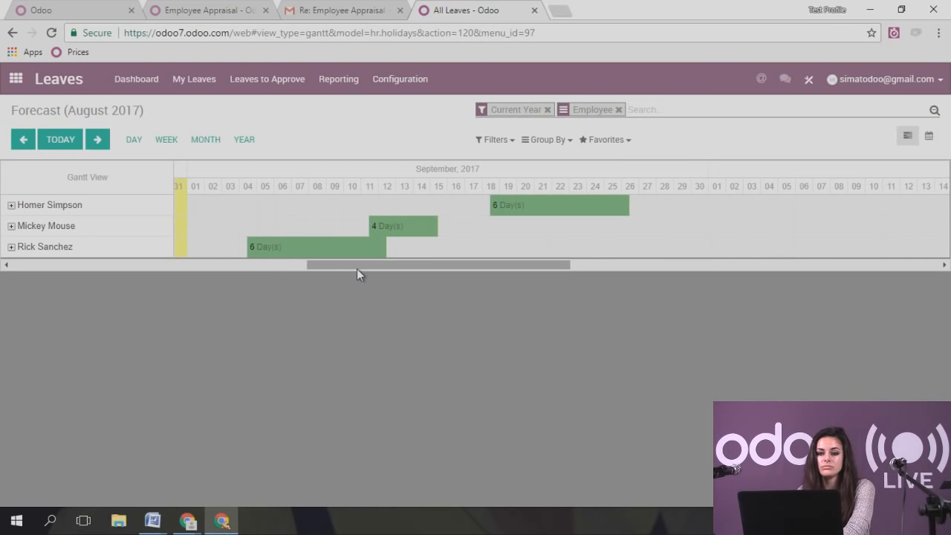
- Check the empty Department Leaves Allocation list, then return to the Odoo apps home screen
click(267, 88)
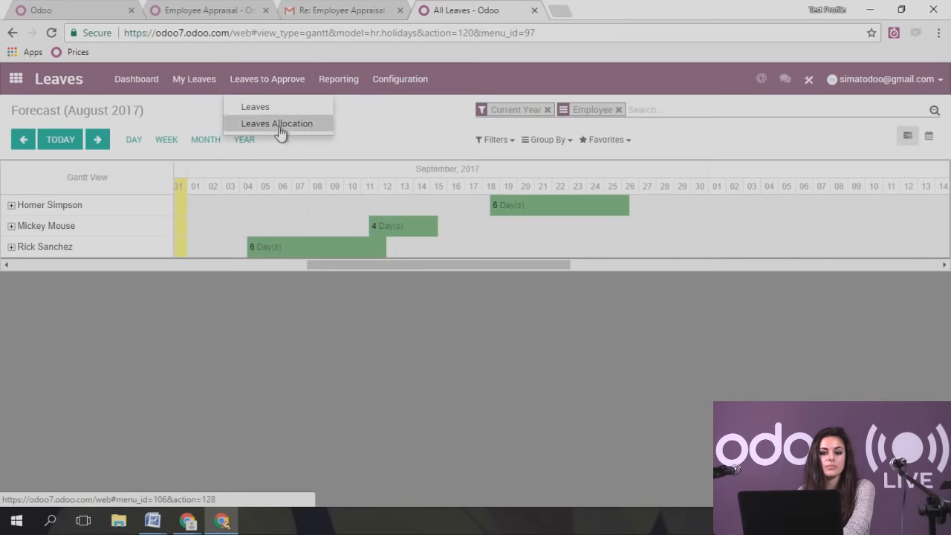
click(282, 128)
click(319, 87)
click(124, 77)
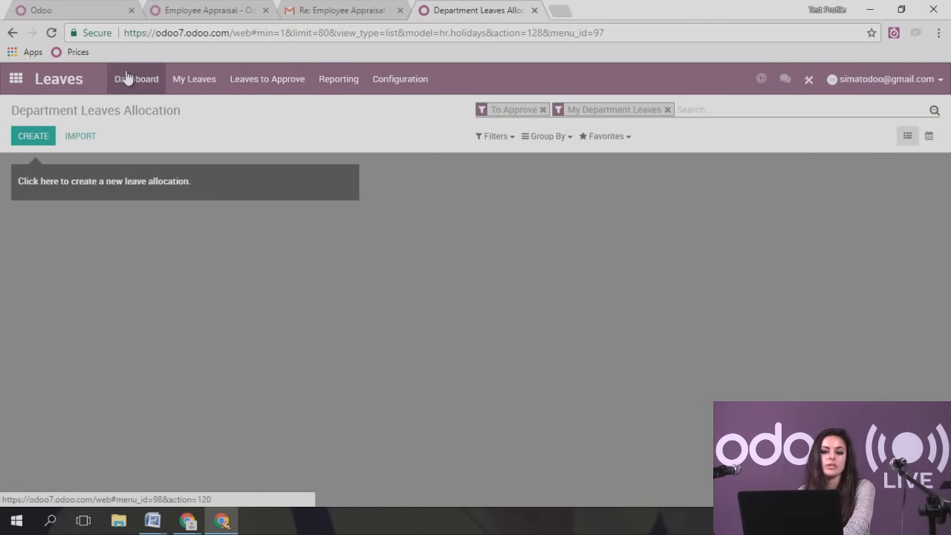
click(16, 79)
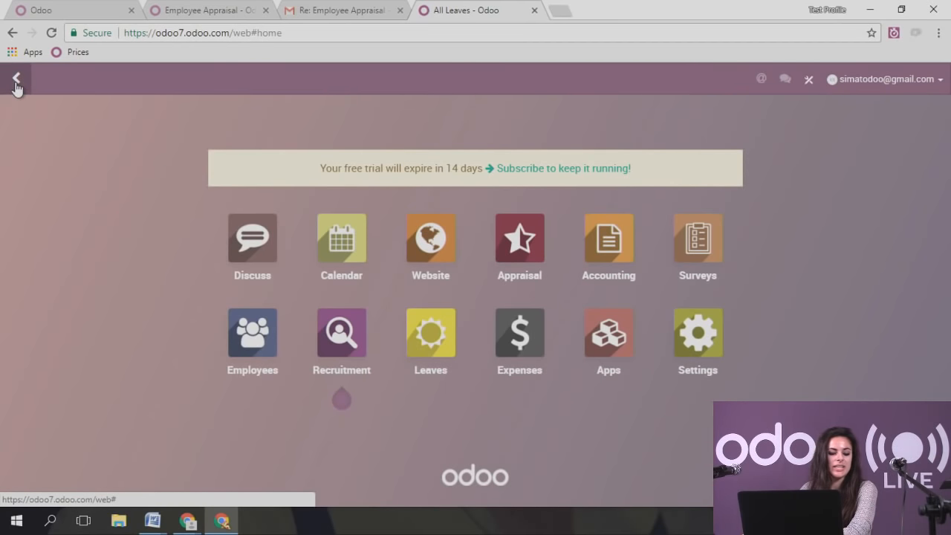
- Open the Appraisal app from the home menu tile
click(523, 251)
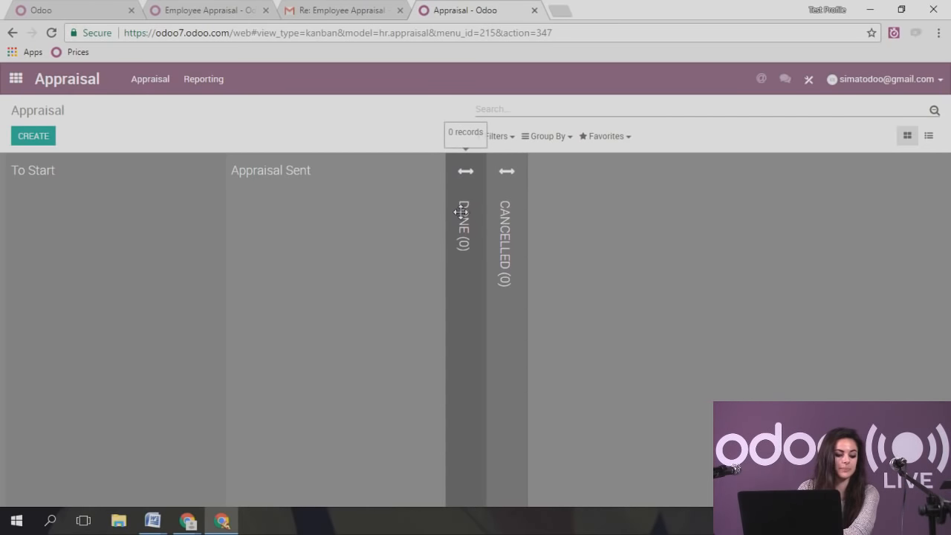
- Create and save an appraisal for the accountant employee: deadline 09/14/2017, final interview 09/15/2017
click(34, 137)
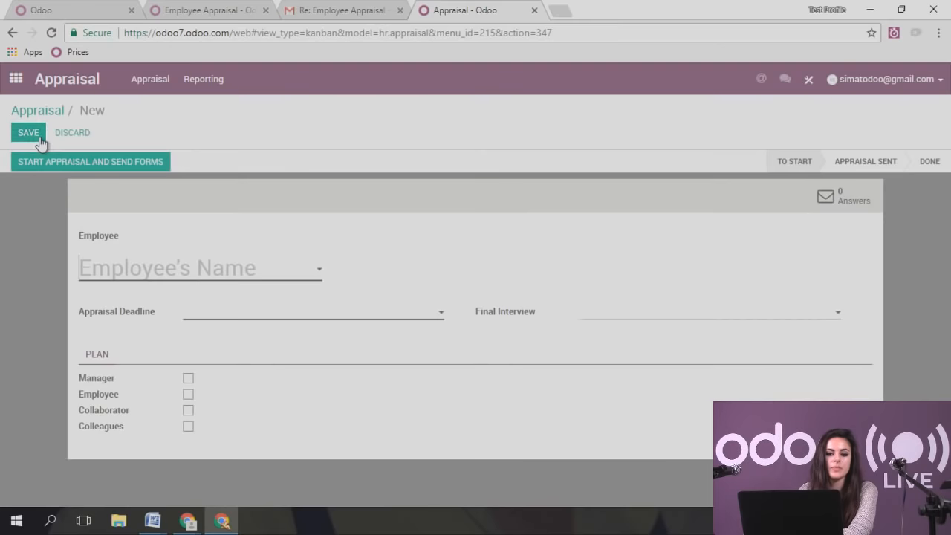
click(156, 279)
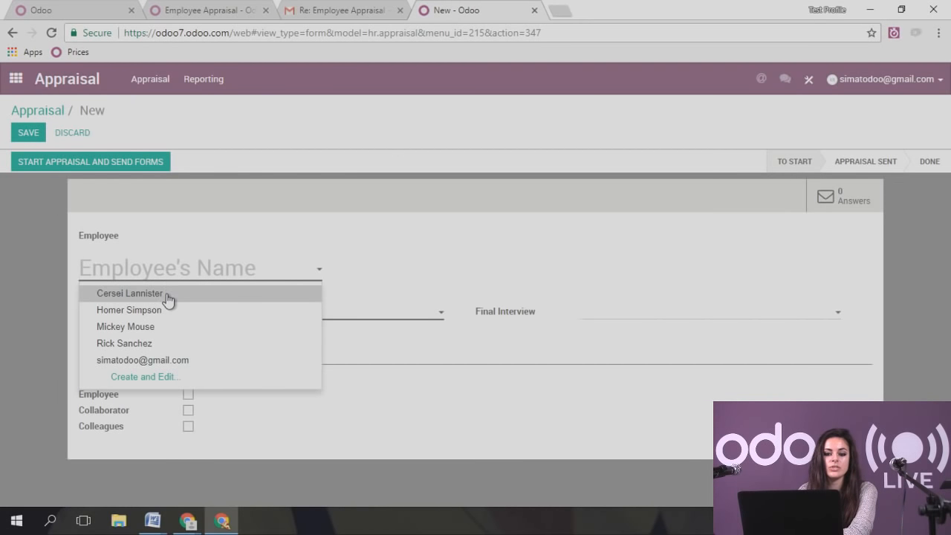
click(130, 294)
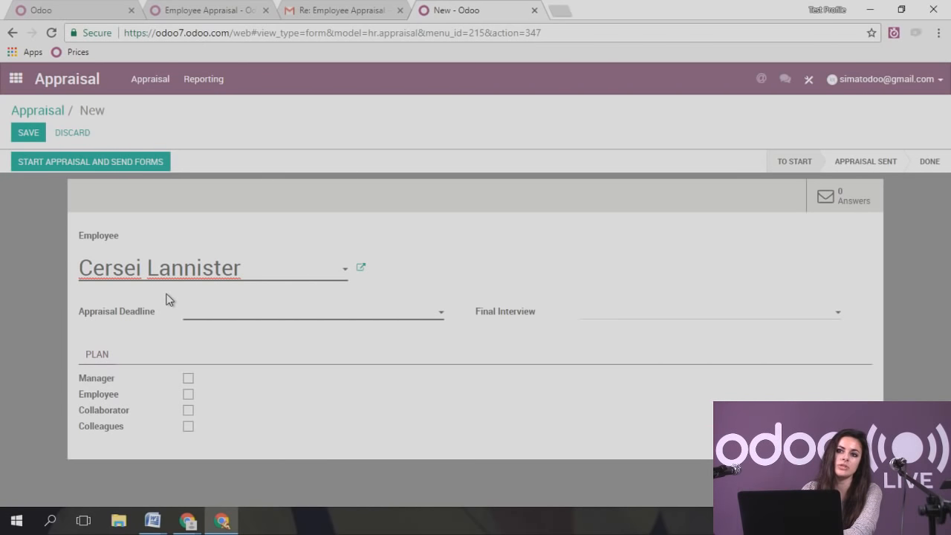
click(225, 312)
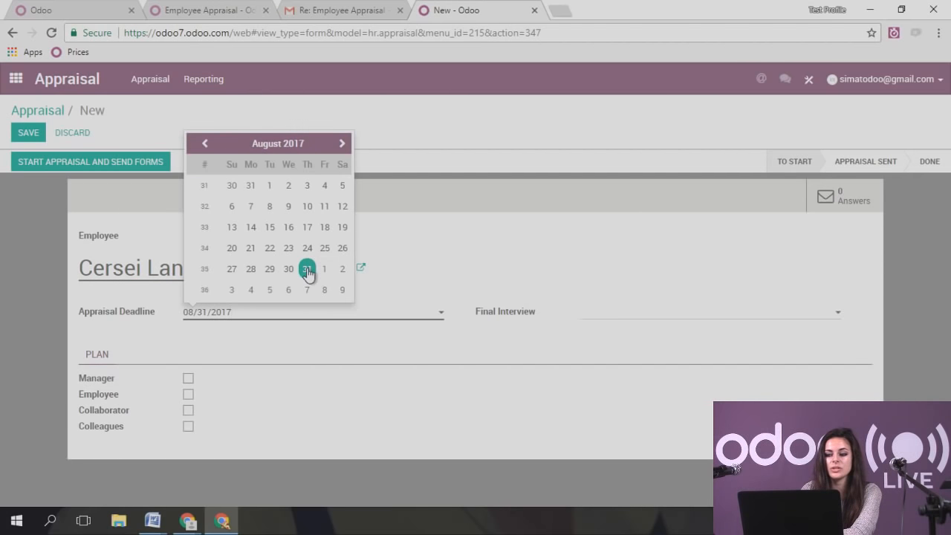
click(343, 145)
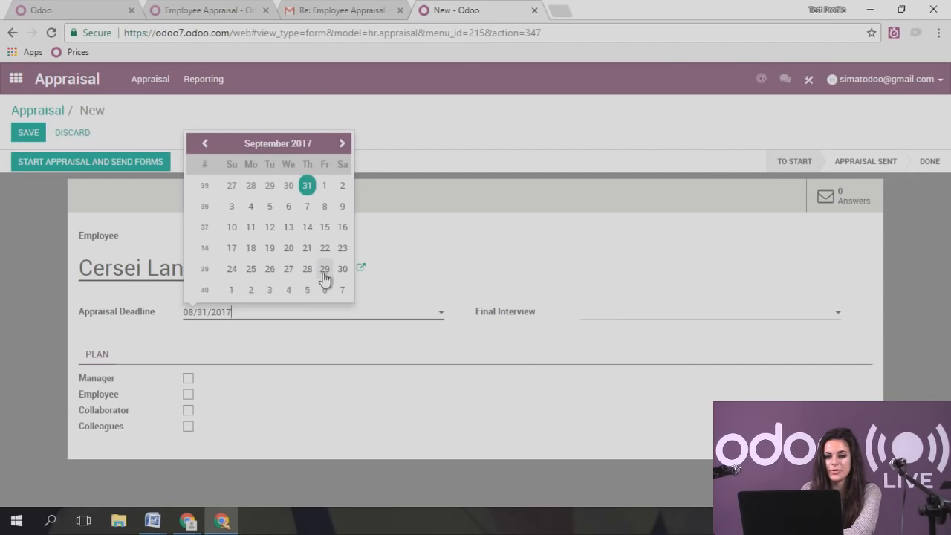
click(308, 227)
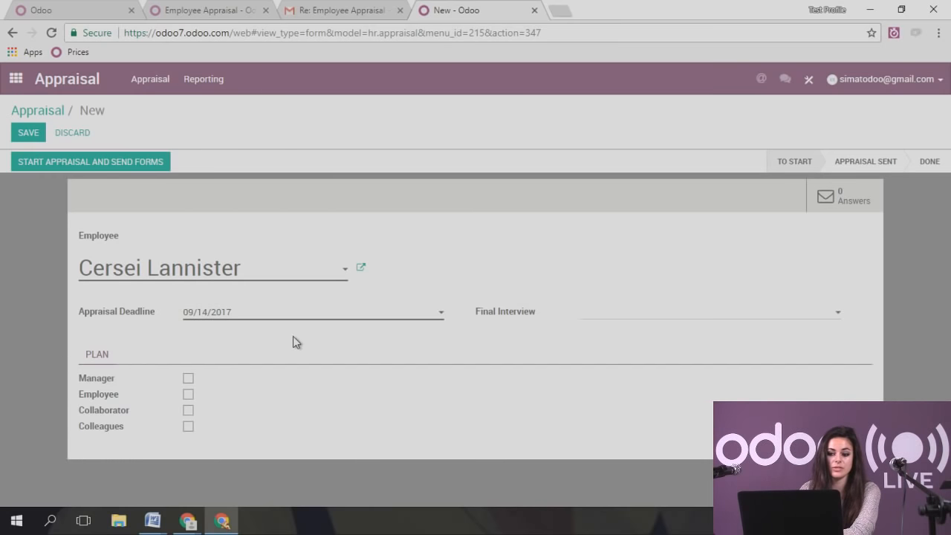
click(611, 312)
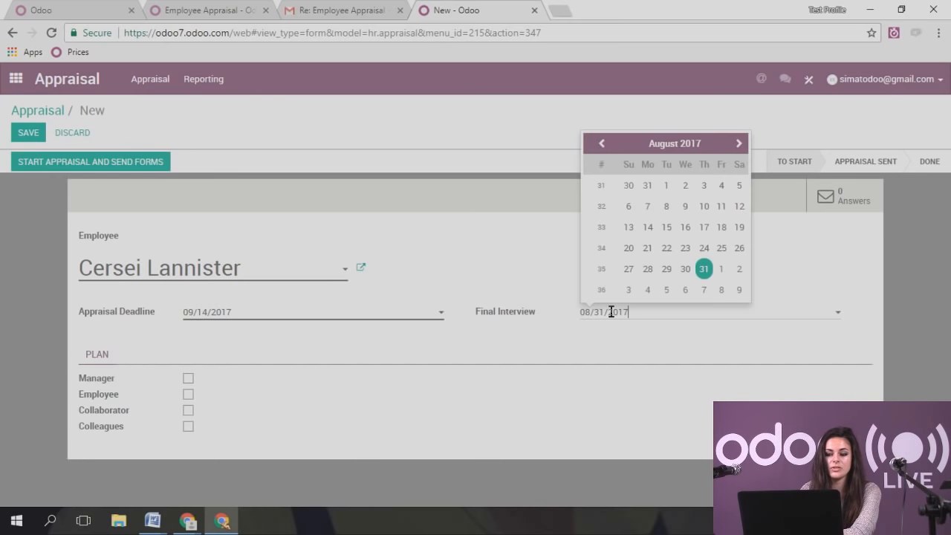
click(738, 144)
click(724, 232)
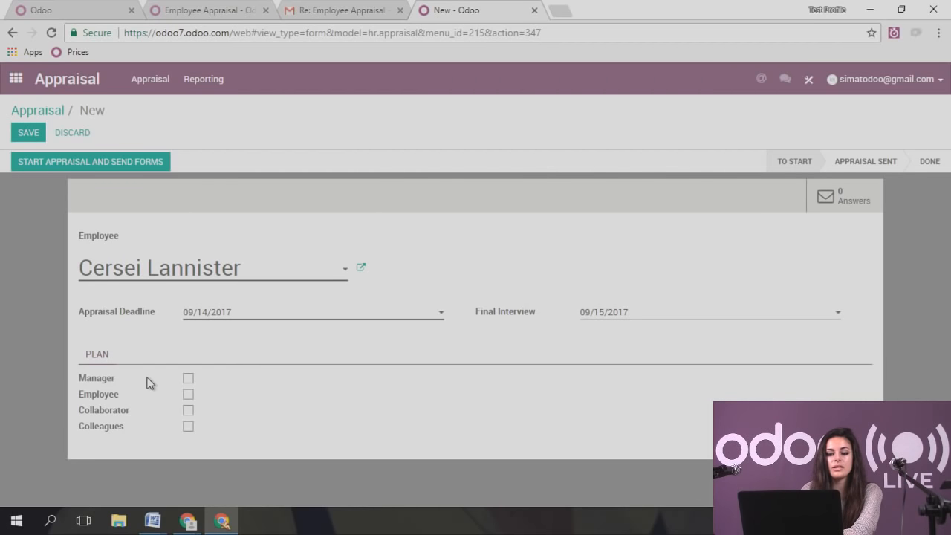
click(32, 133)
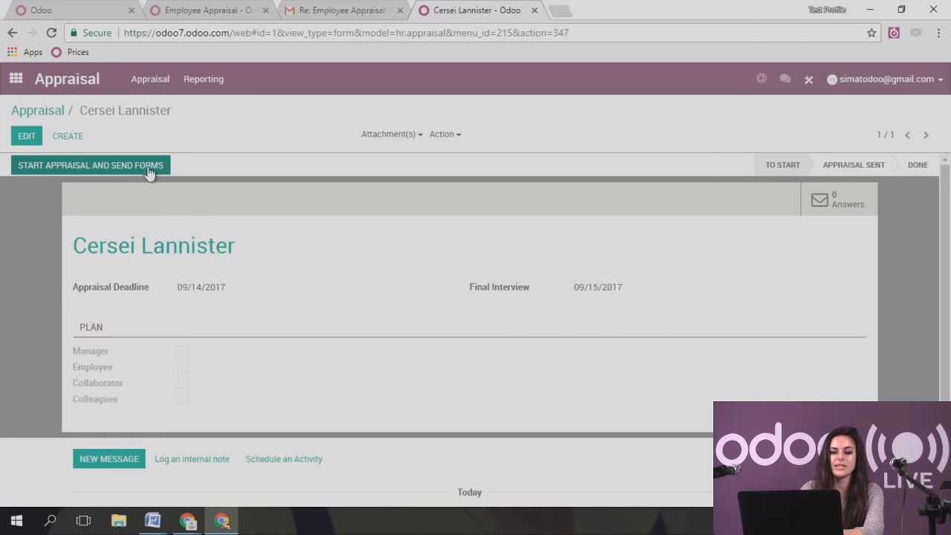
- In the Surveys app, create a new survey and title it 'Appraisal for Employees'
click(15, 78)
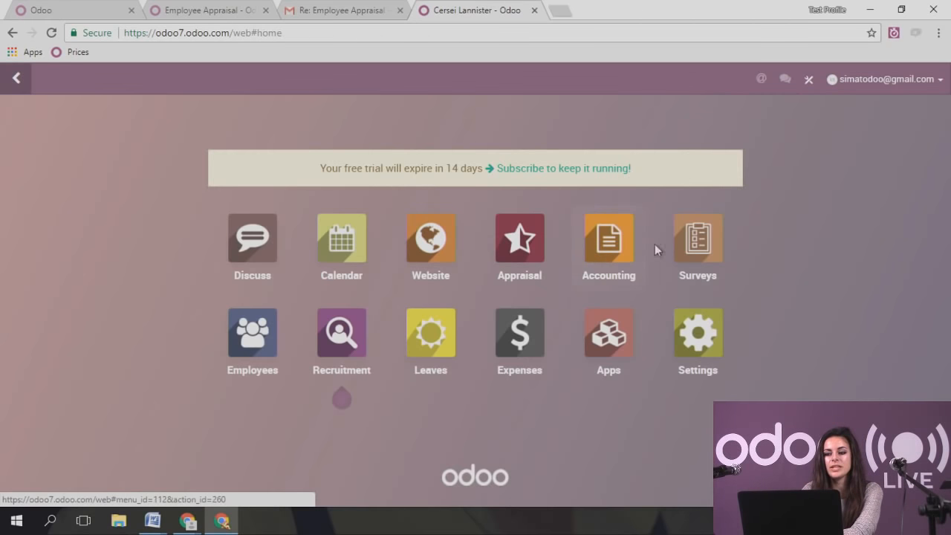
click(682, 264)
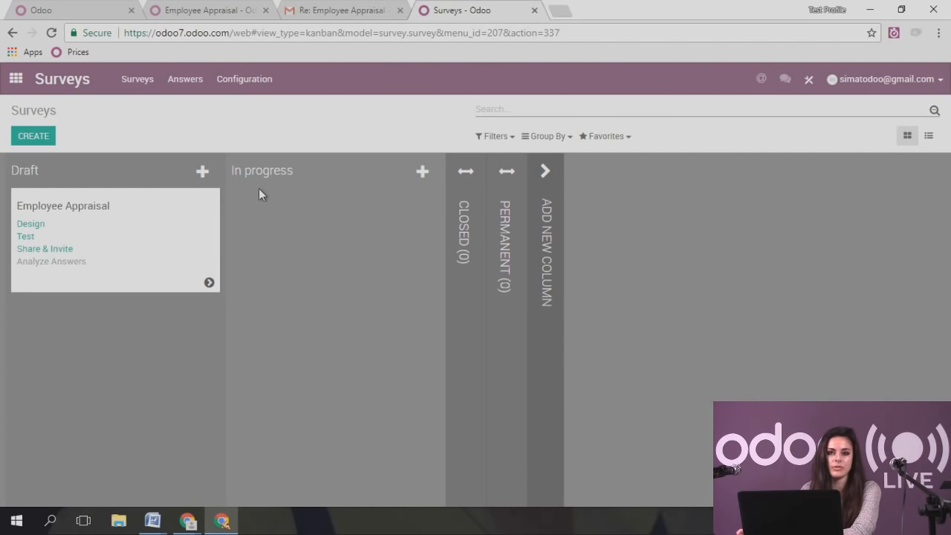
click(26, 136)
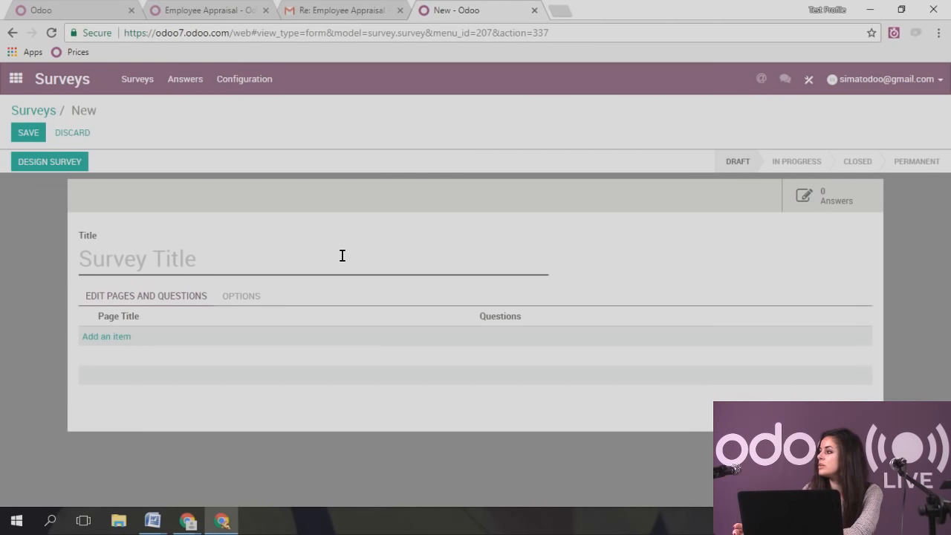
text(Appraisal )
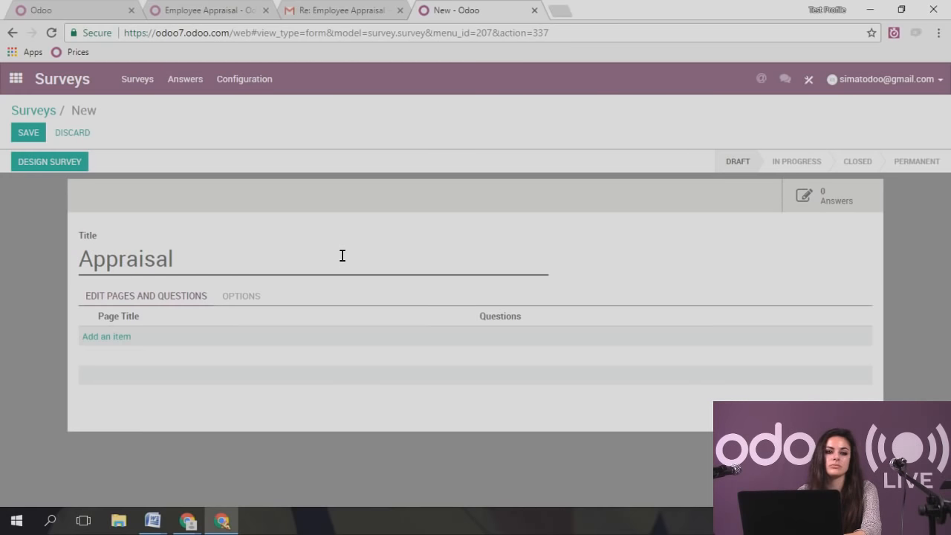
text(for emx)
key(BackSpace)
key(BackSpace)
key(BackSpace)
text(Emp)
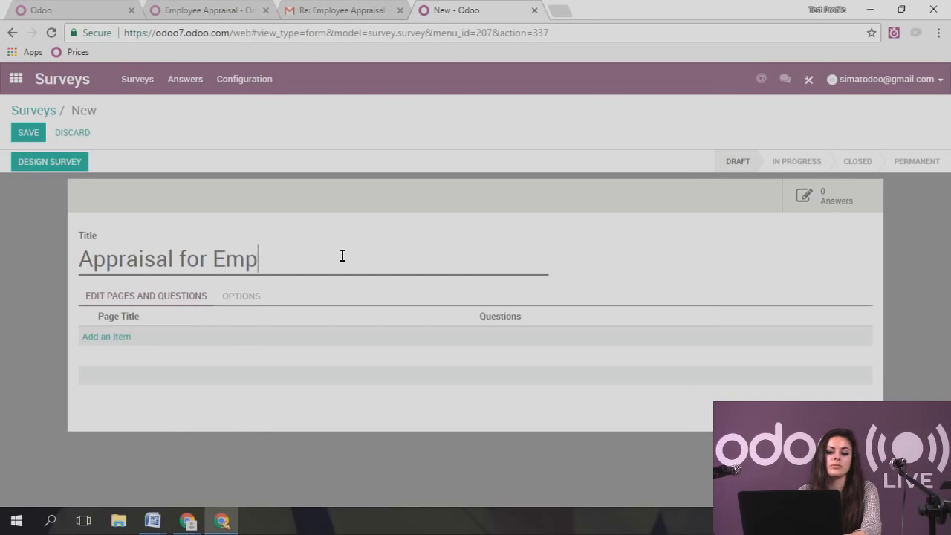
text(loyees)
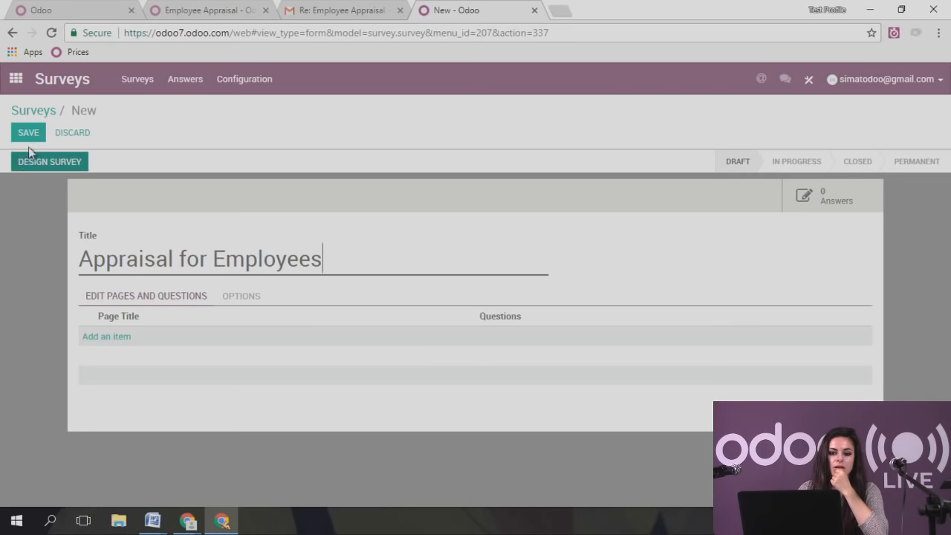
- Add a survey page titled 'Basic Information' and bring up a blank question form for it
click(119, 338)
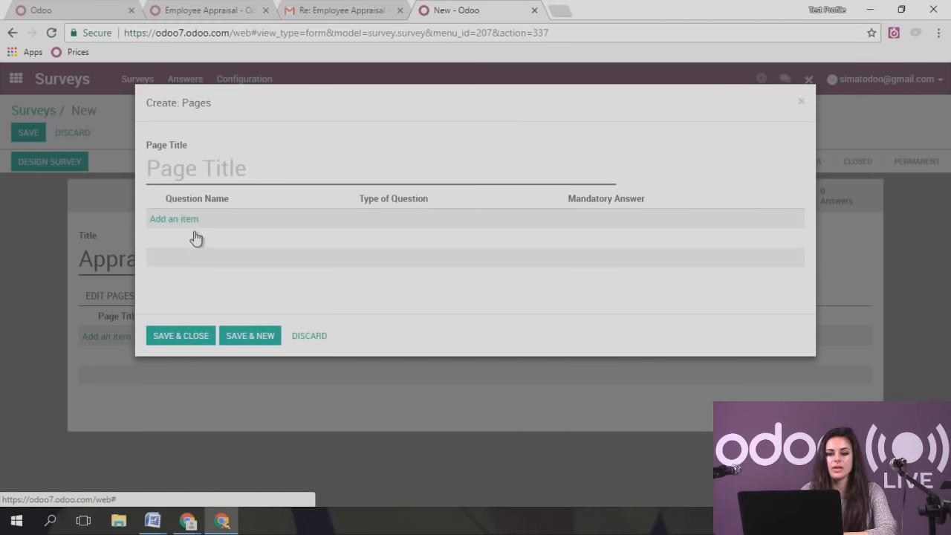
text(Basic)
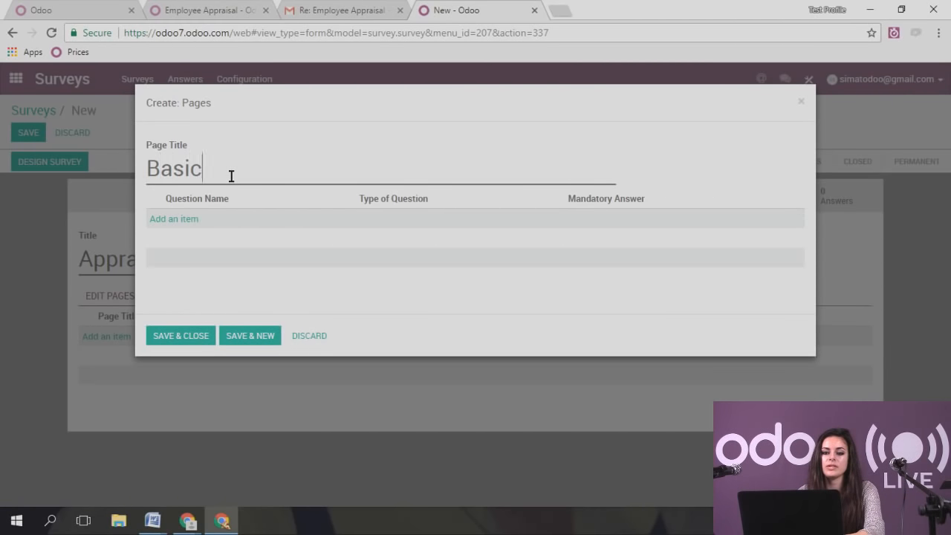
text( Information)
key(BackSpace)
key(BackSpace)
key(BackSpace)
key(BackSpace)
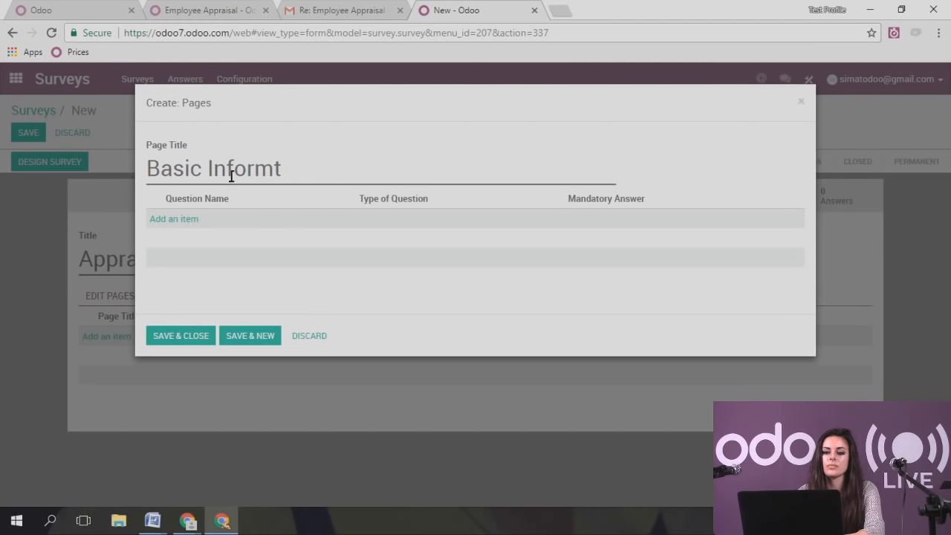
text(ation)
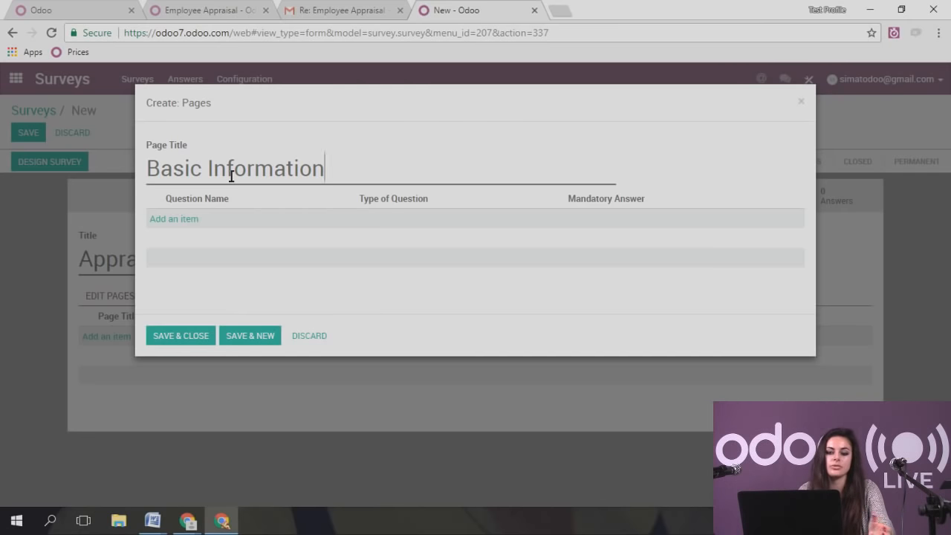
click(197, 224)
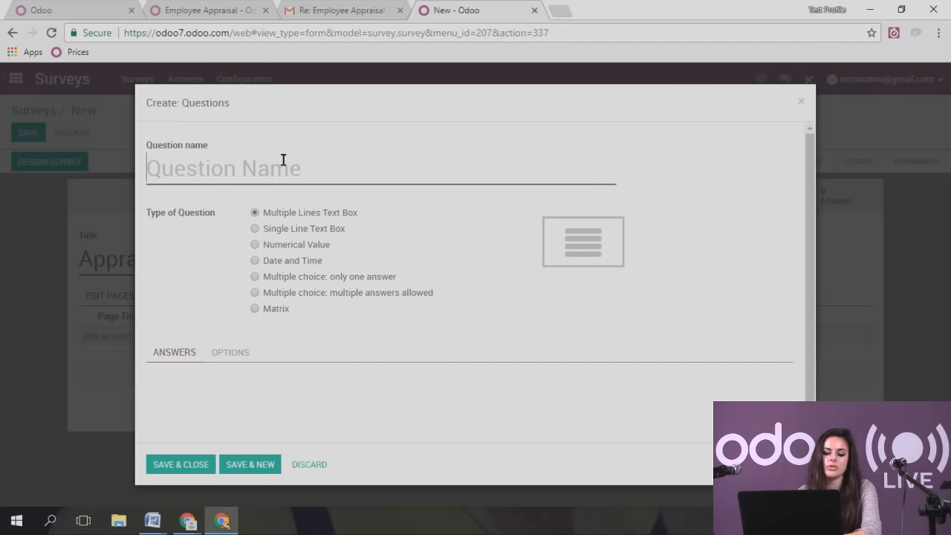
- Name the question 'Name' and make it a single-line text box
text(Name)
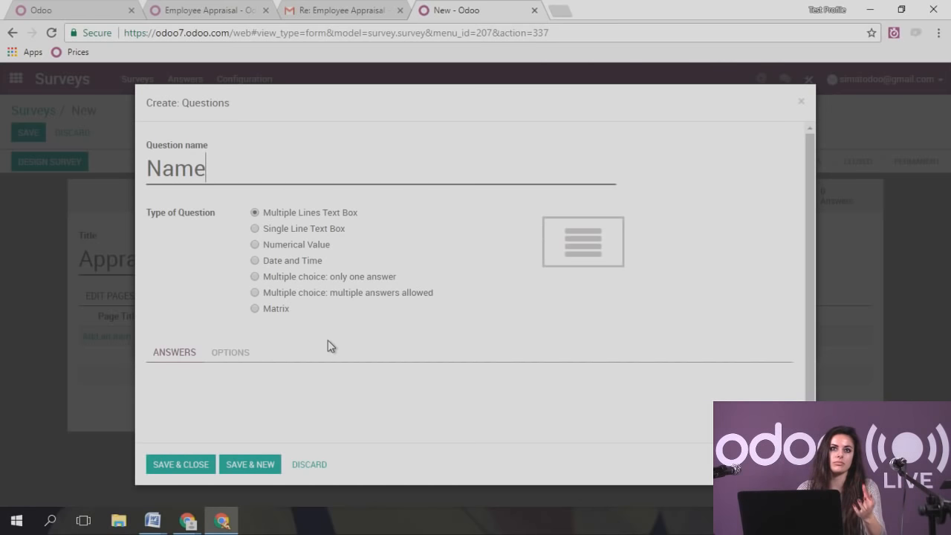
click(257, 229)
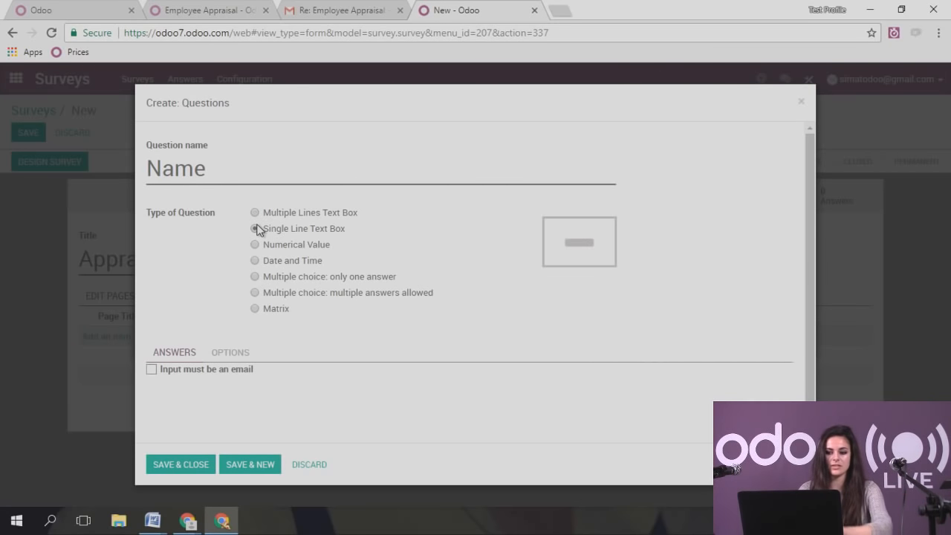
drag(227, 172, 147, 169)
click(220, 172)
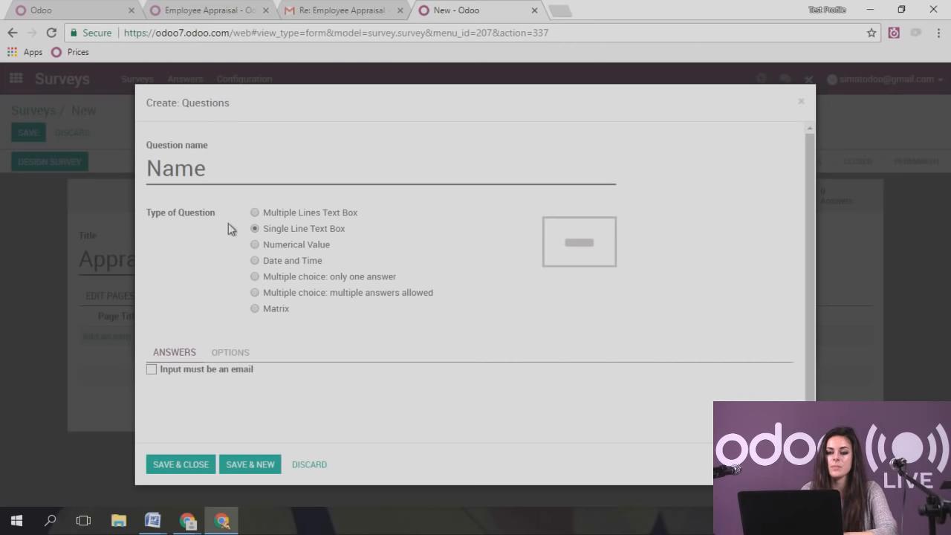
- Preview the numerical, date, choice and matrix types, then restore single-line text and Save & New
click(257, 245)
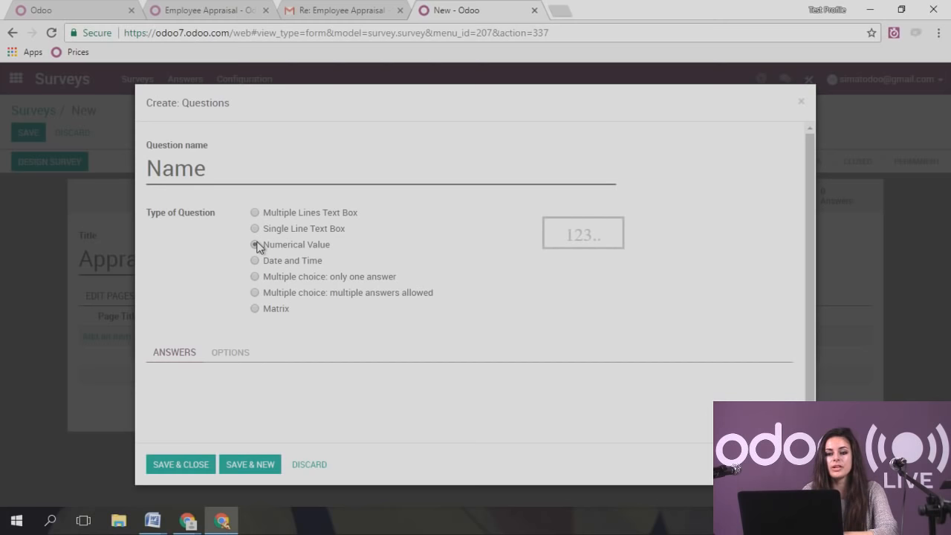
click(255, 262)
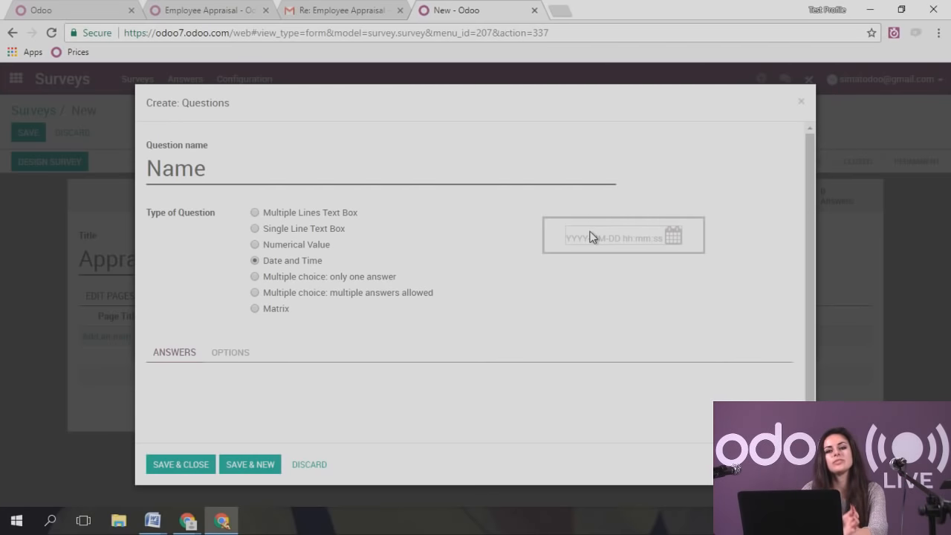
click(255, 276)
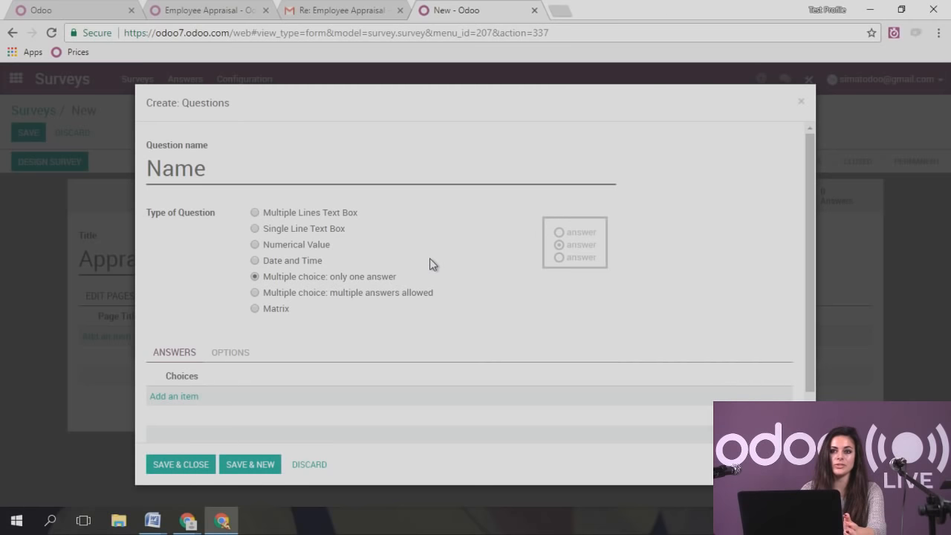
click(255, 294)
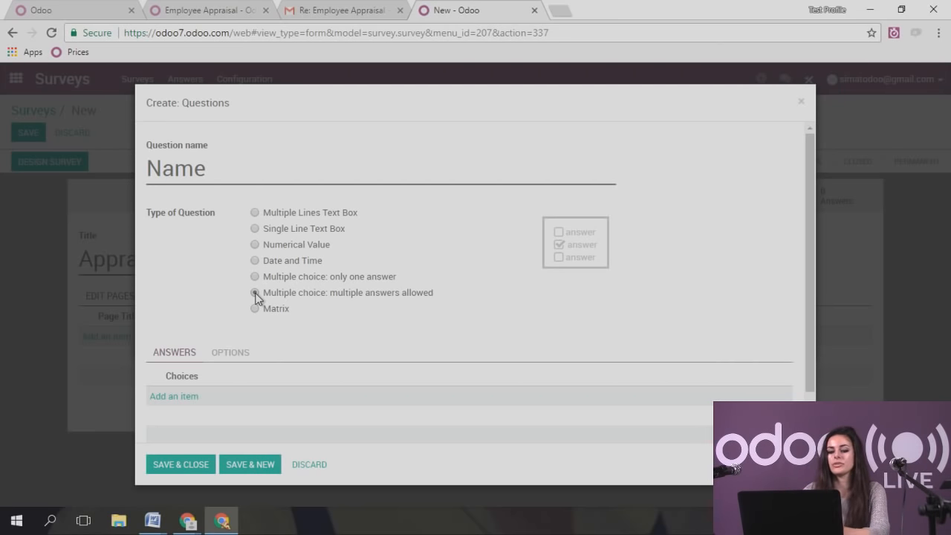
click(254, 310)
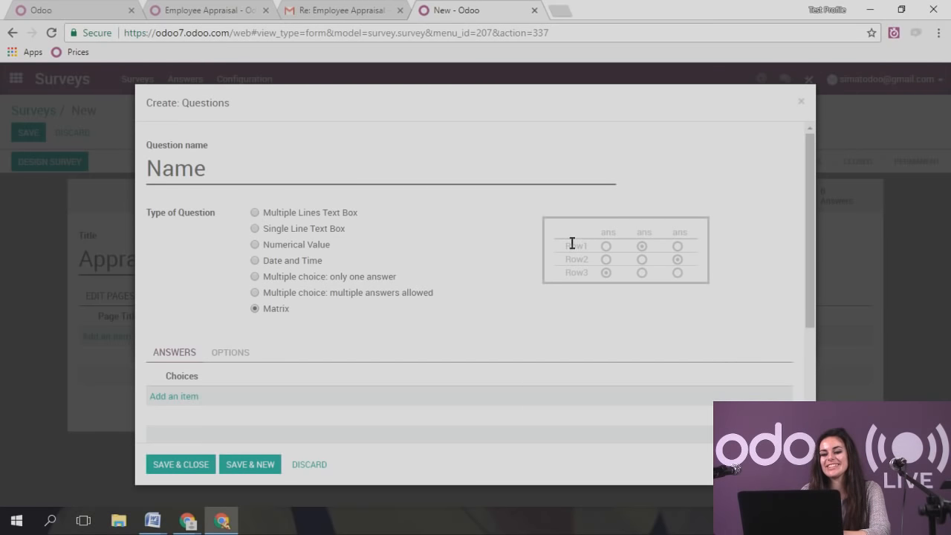
drag(572, 246, 572, 274)
click(589, 296)
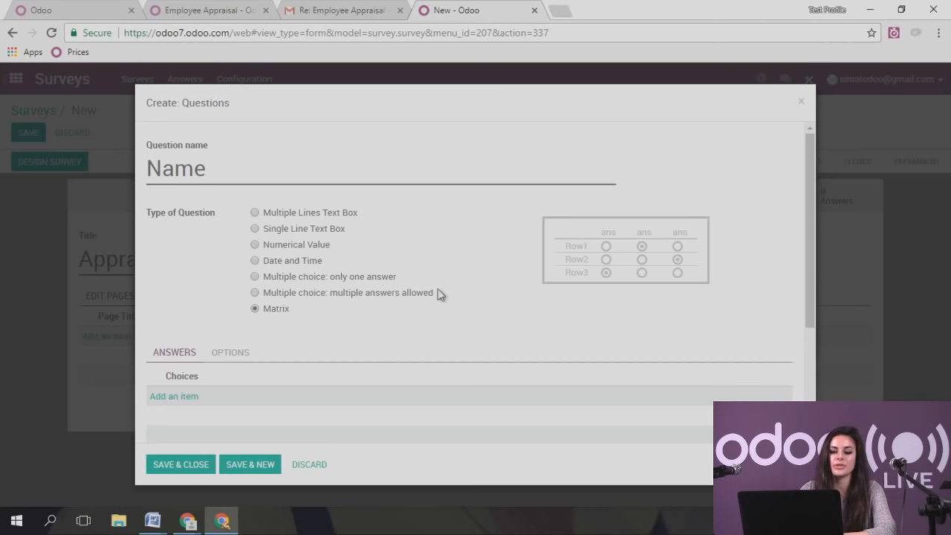
click(255, 228)
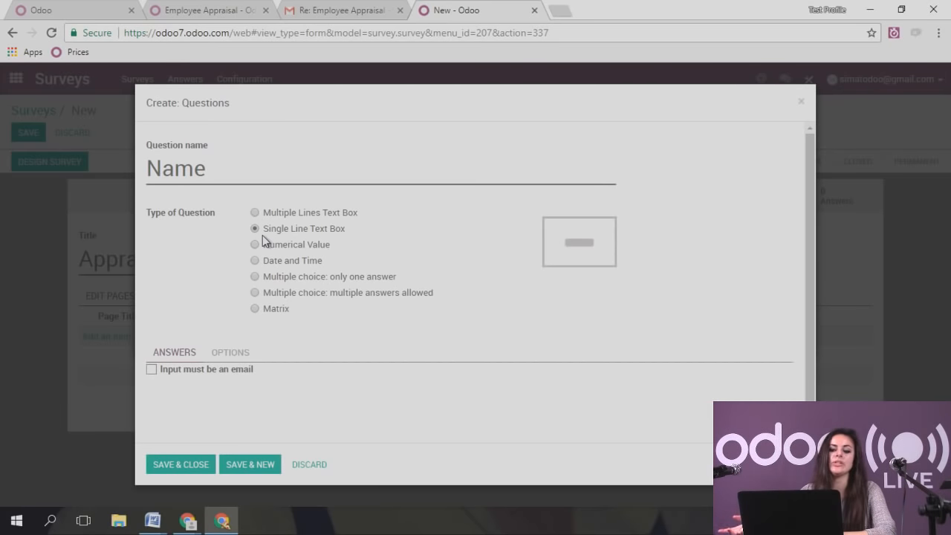
click(236, 465)
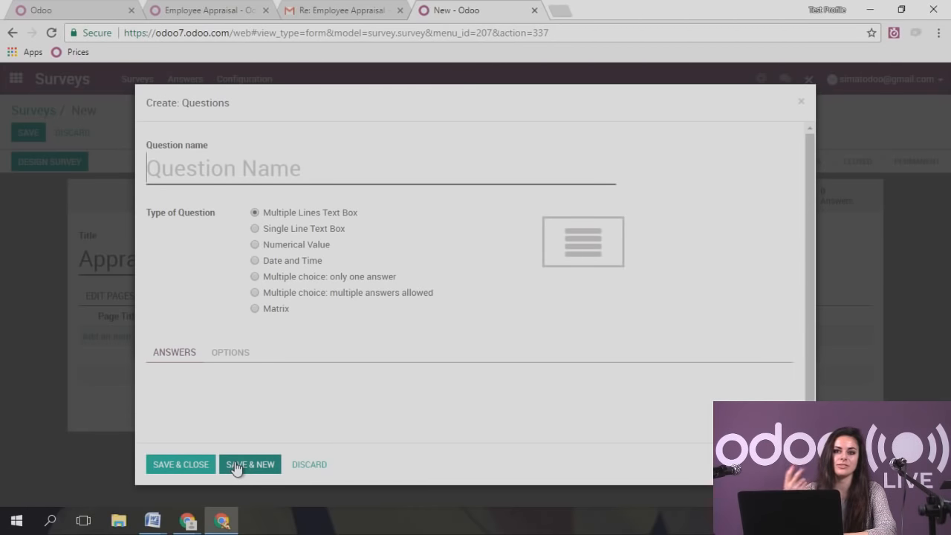
- Add a single-line text question 'Job Position' and save it to the page
click(274, 168)
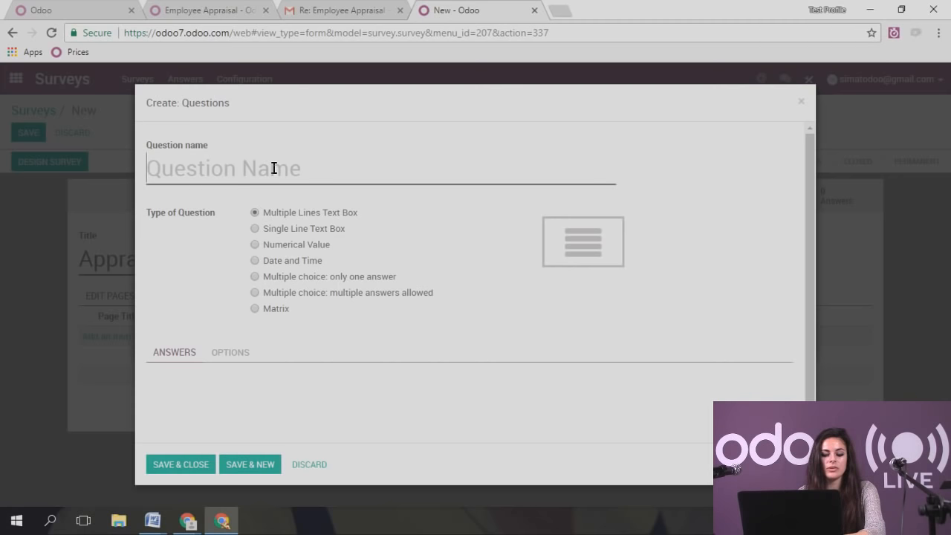
text(job)
key(BackSpace)
key(BackSpace)
key(BackSpace)
text(Jo)
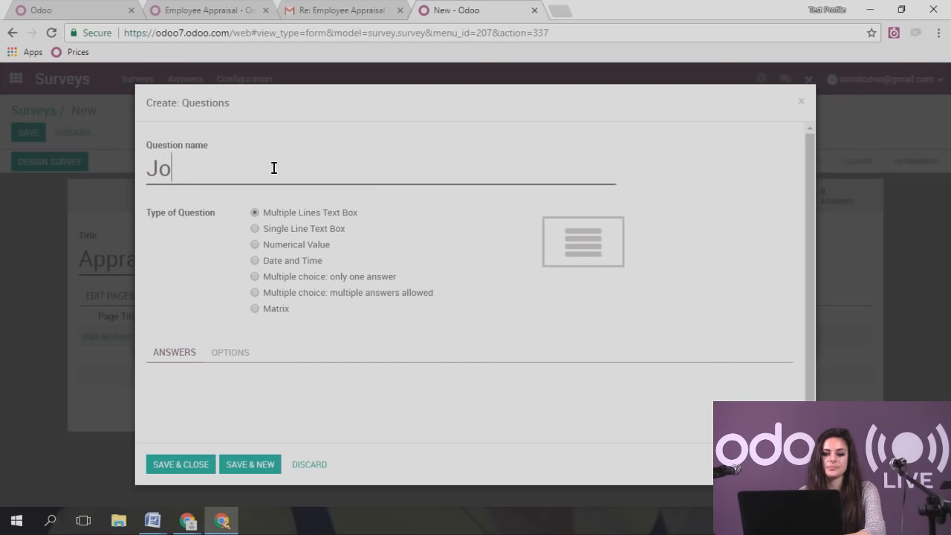
text(b Position)
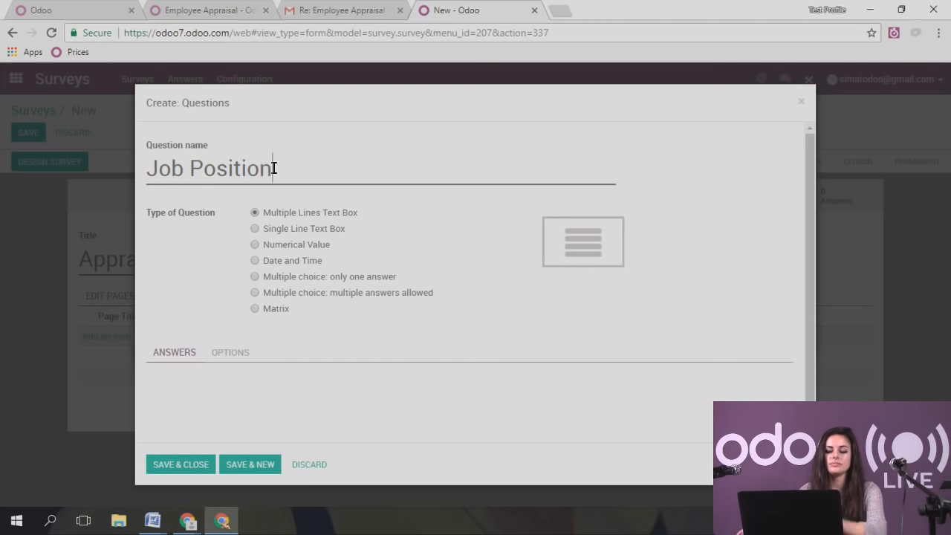
click(255, 228)
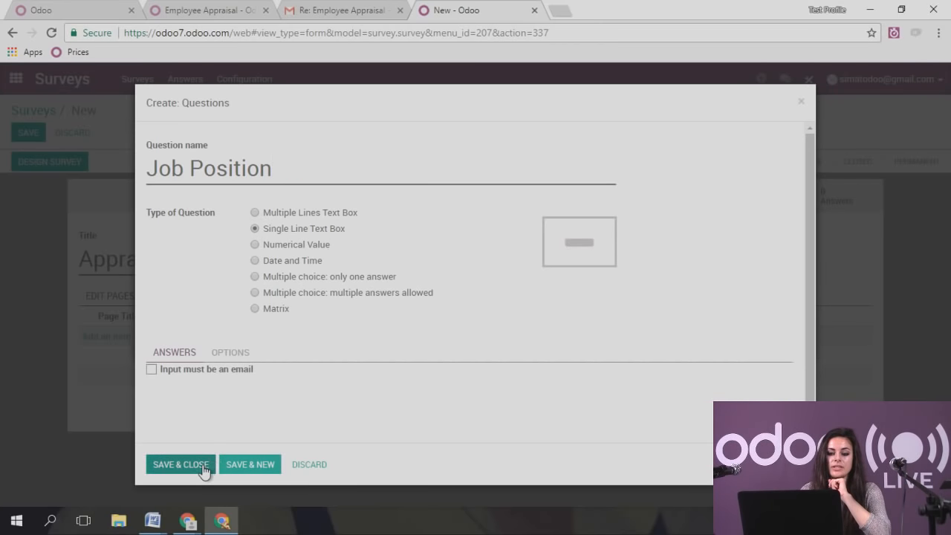
click(181, 464)
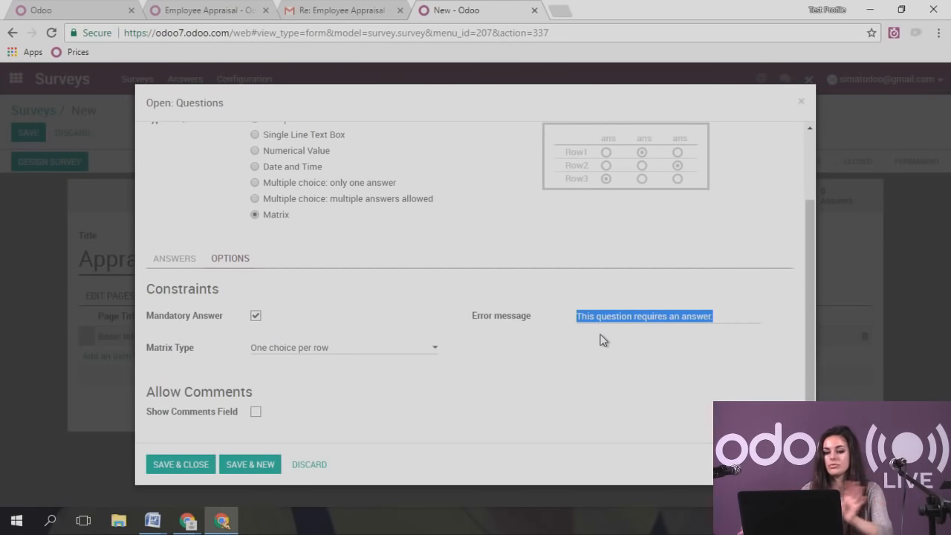
- Save a mandatory 'Quality appraisal' matrix question with one choice per row, then the Performance page
click(655, 346)
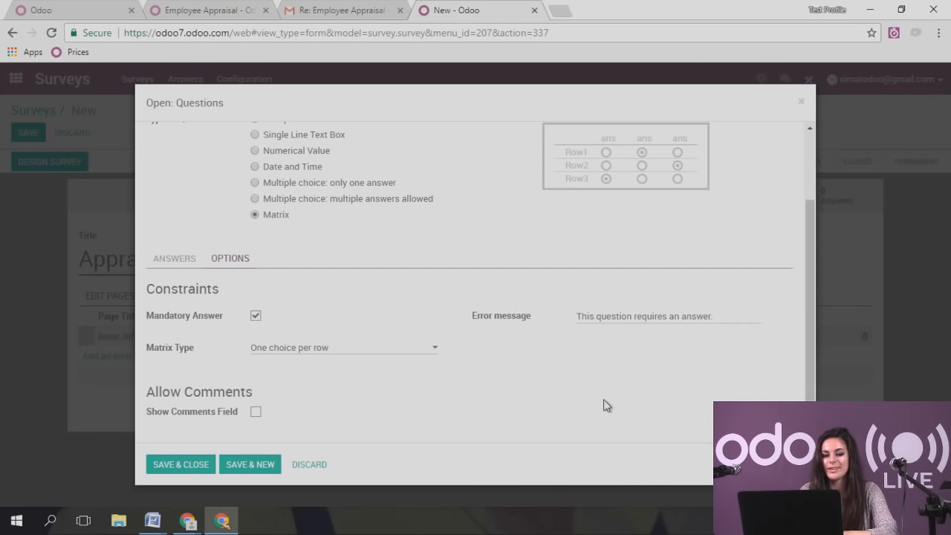
click(315, 350)
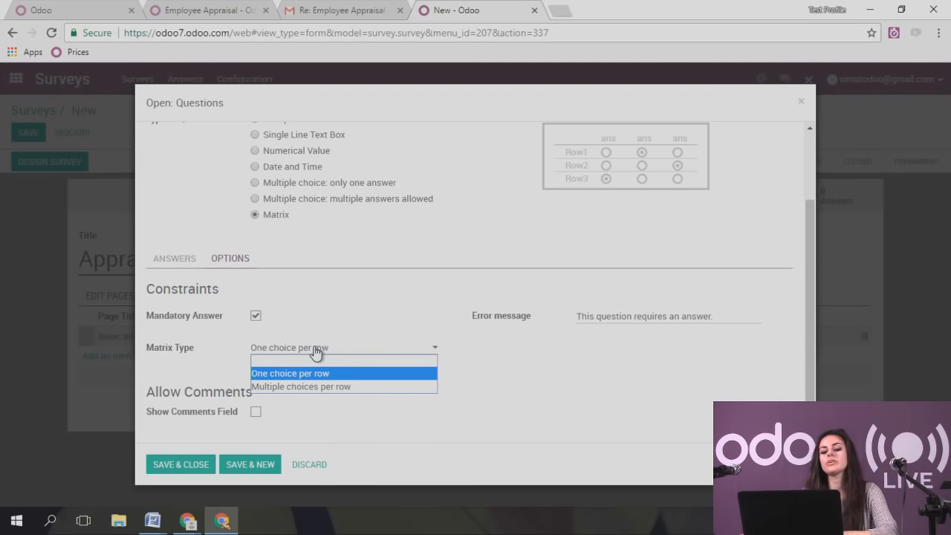
click(348, 375)
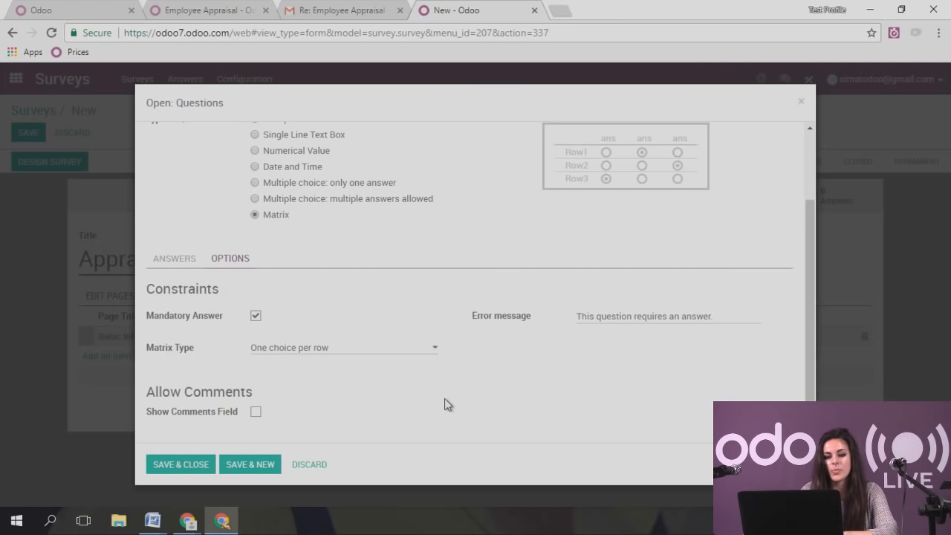
scroll(448, 405, down, 1)
click(256, 410)
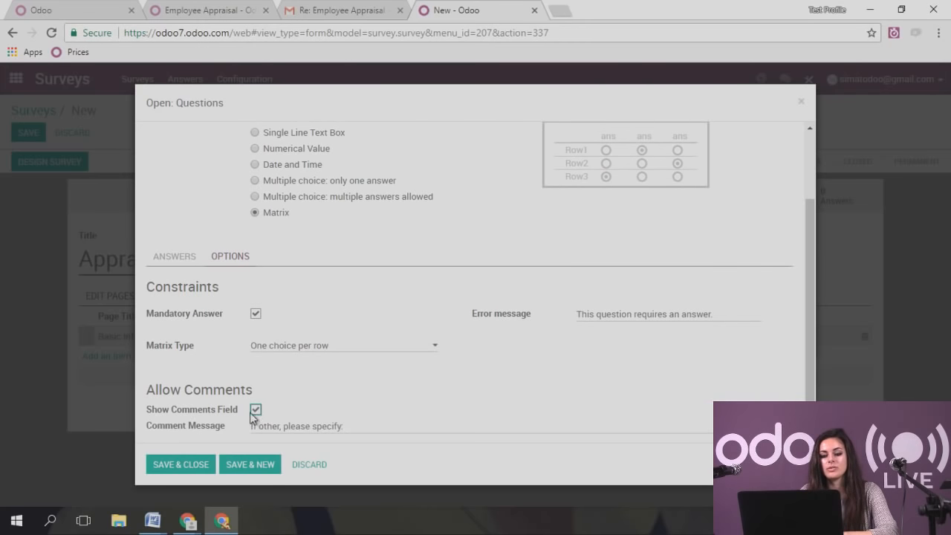
scroll(349, 402, down, 1)
drag(343, 408, 214, 408)
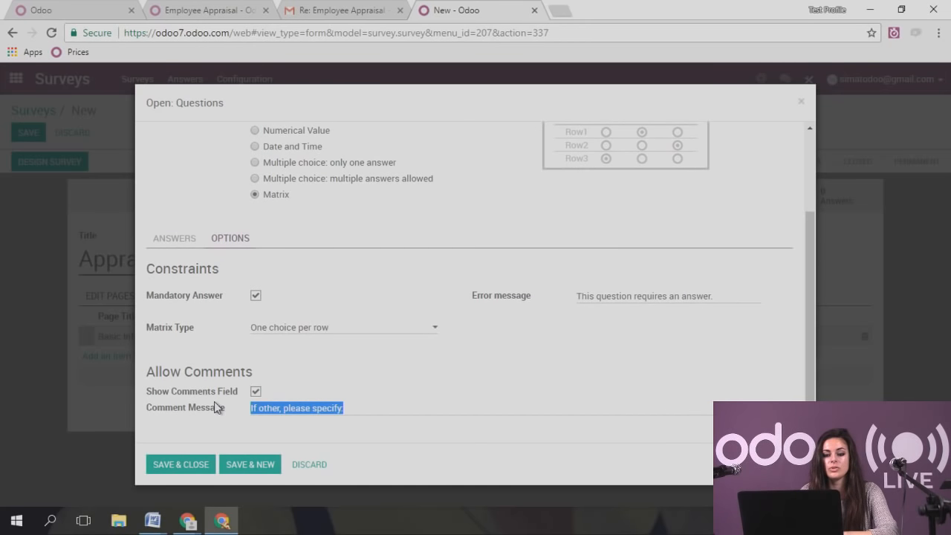
click(256, 391)
click(166, 469)
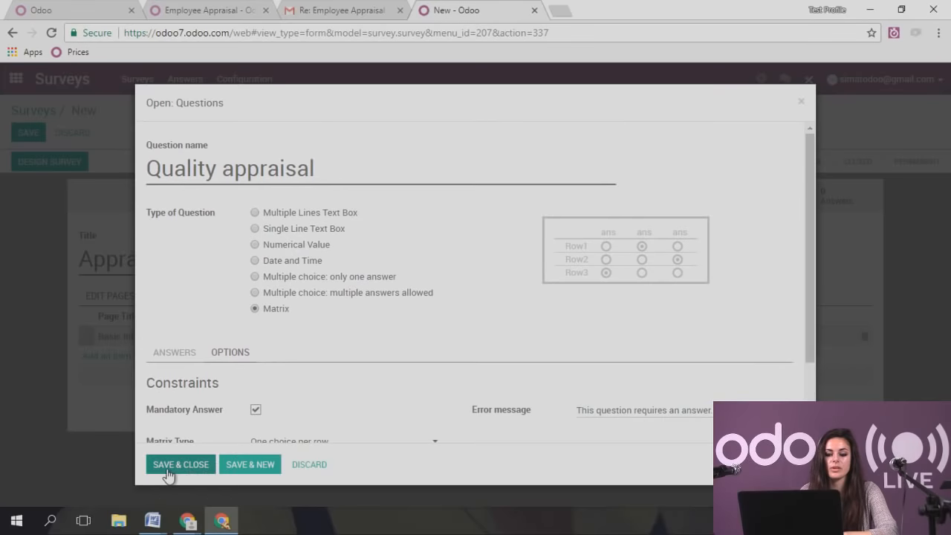
click(184, 338)
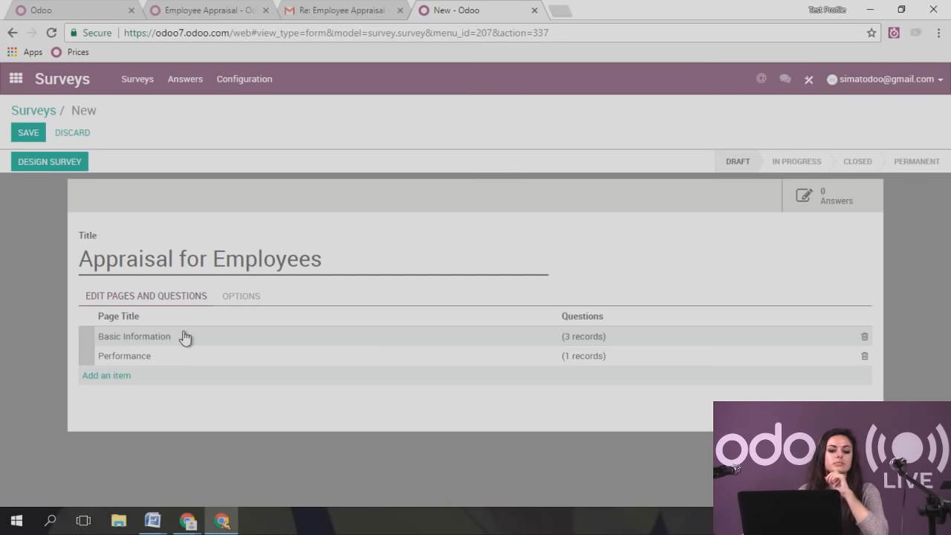
- Add a 'Comments' page with a multi-line question 'Please comment on the questions in the survey, if needed'
click(111, 376)
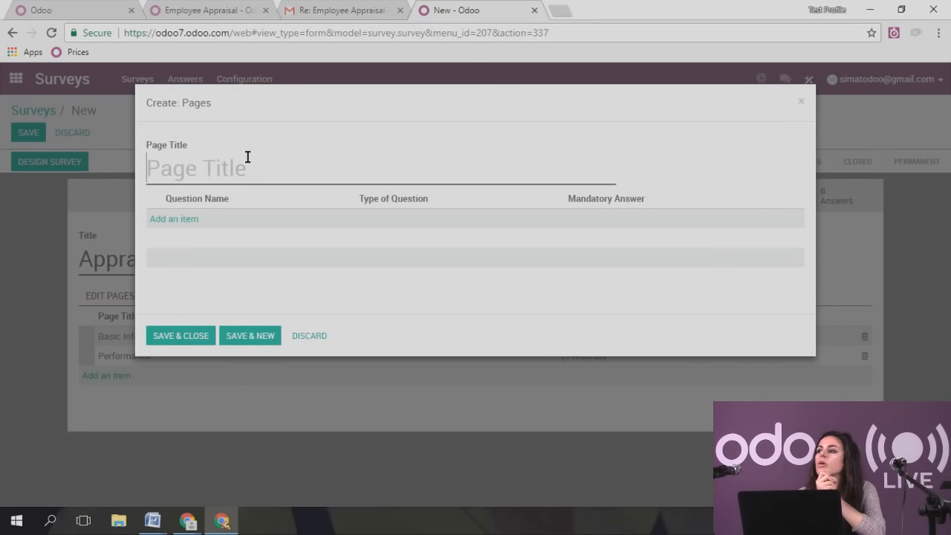
text(Comments)
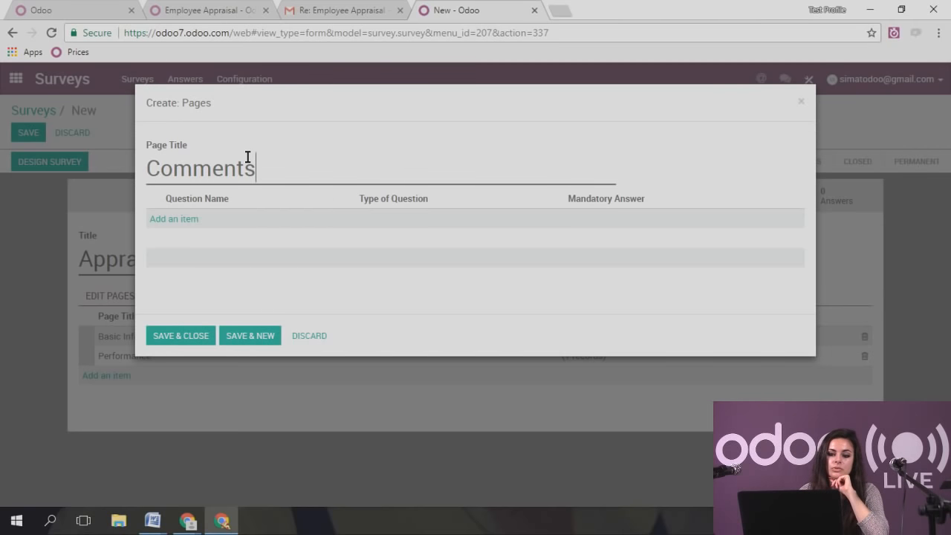
click(186, 219)
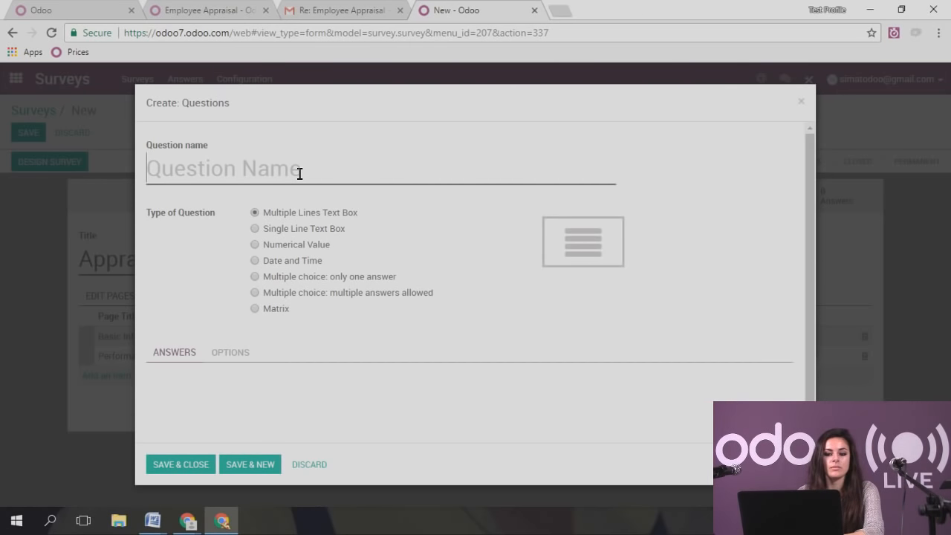
text(Please comment on the )
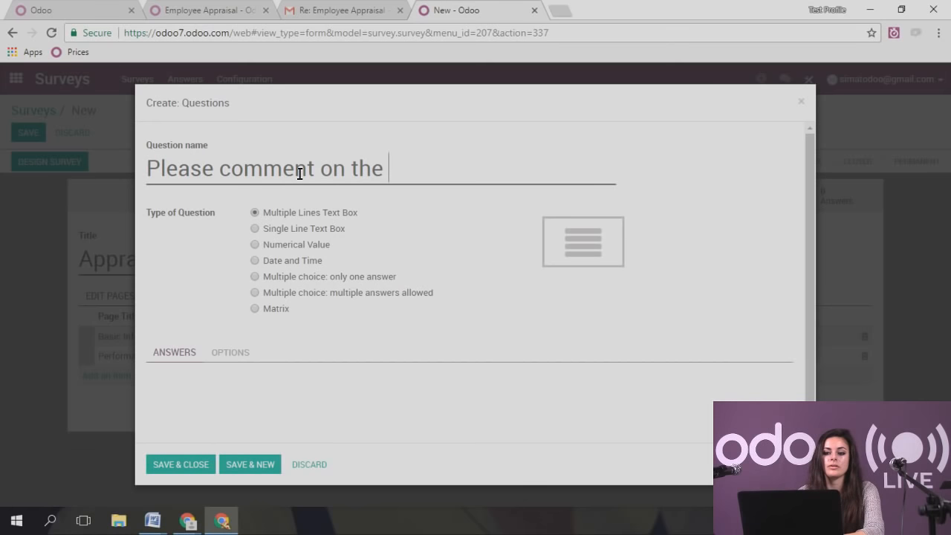
text(questions )
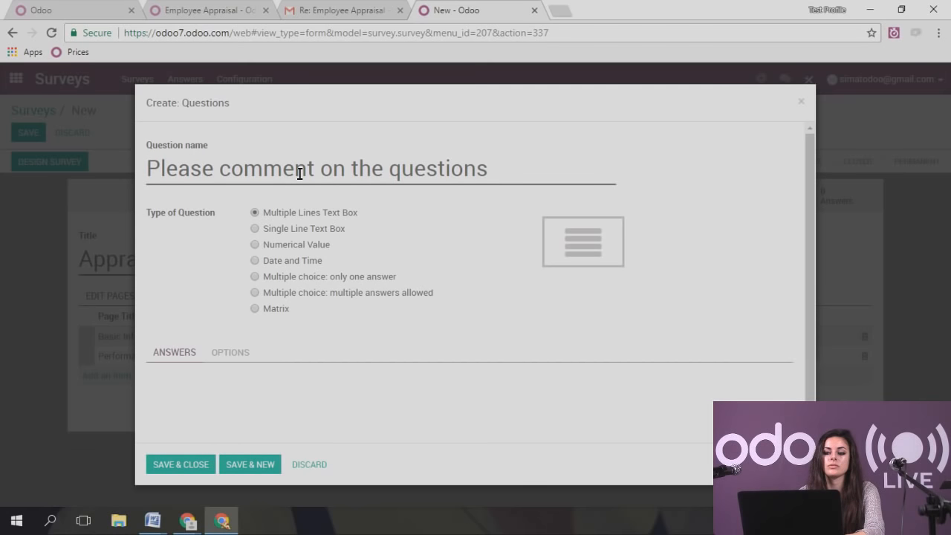
text(in the sur)
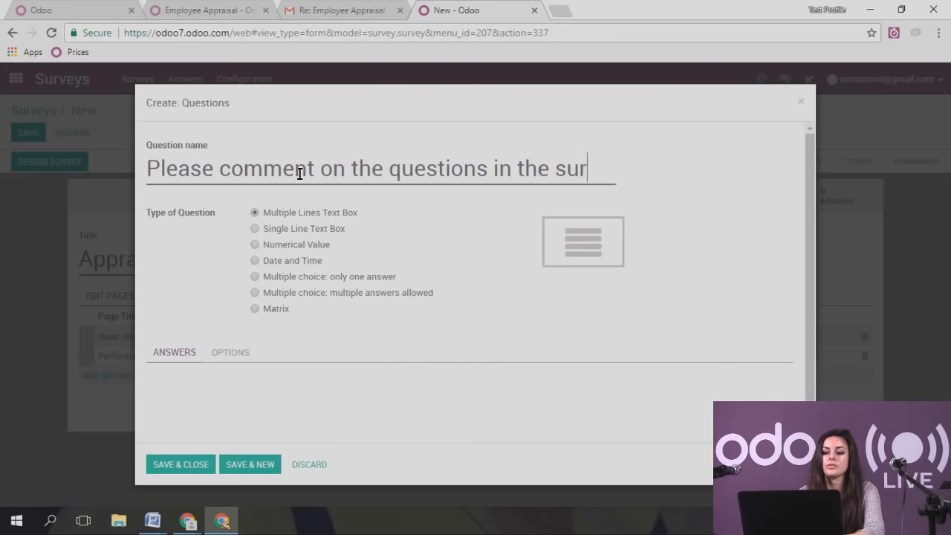
text(vey, if )
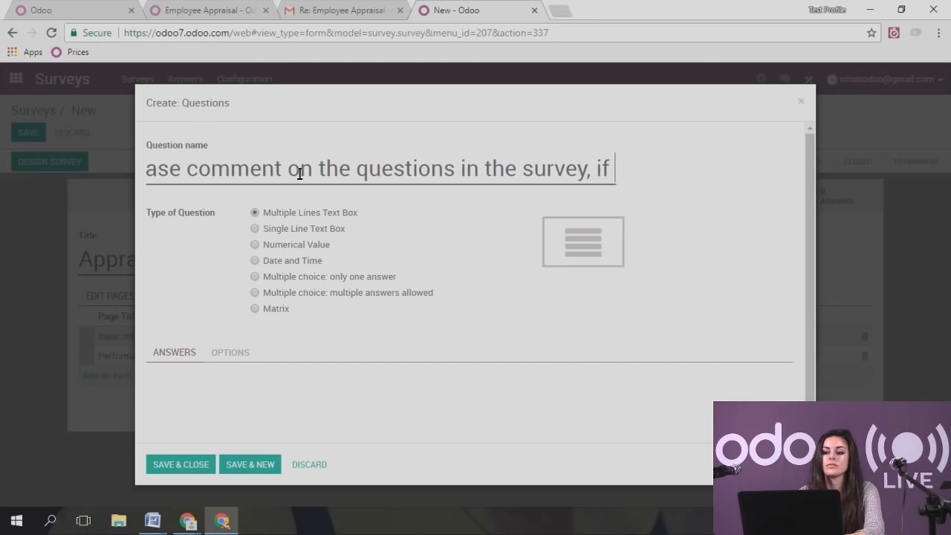
text(needed)
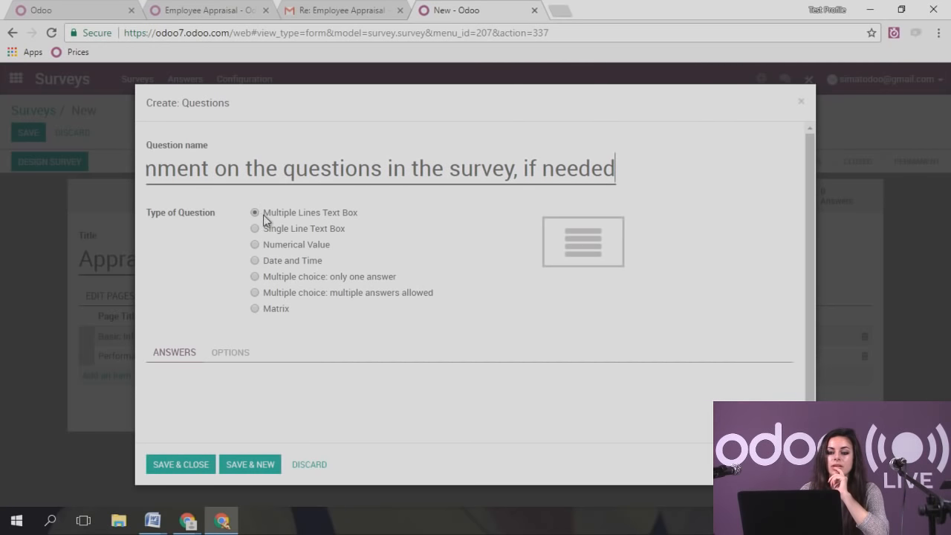
drag(263, 213, 354, 216)
click(344, 217)
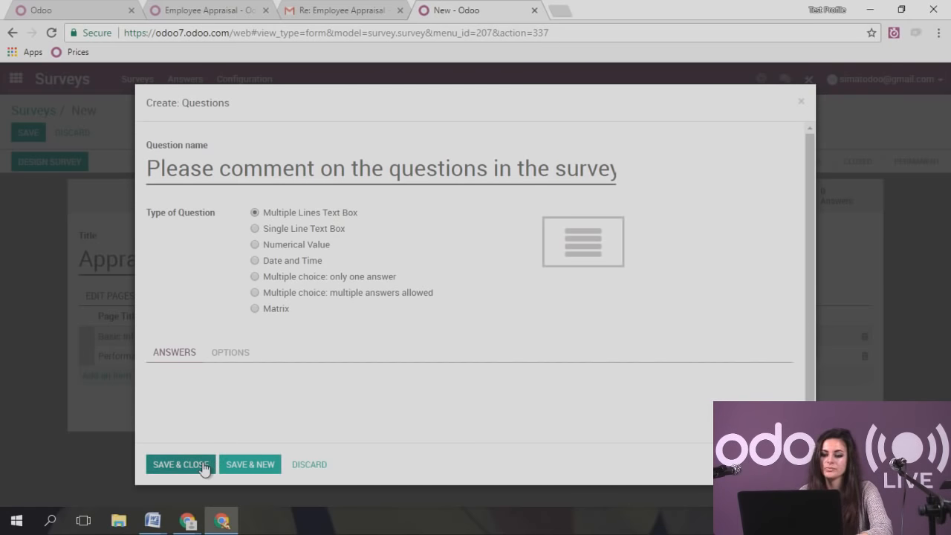
click(225, 355)
click(182, 466)
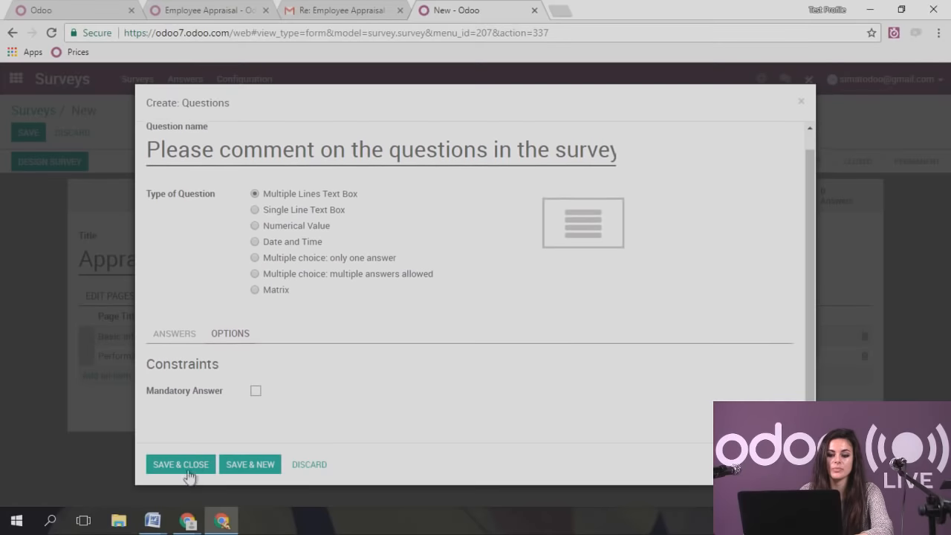
click(166, 339)
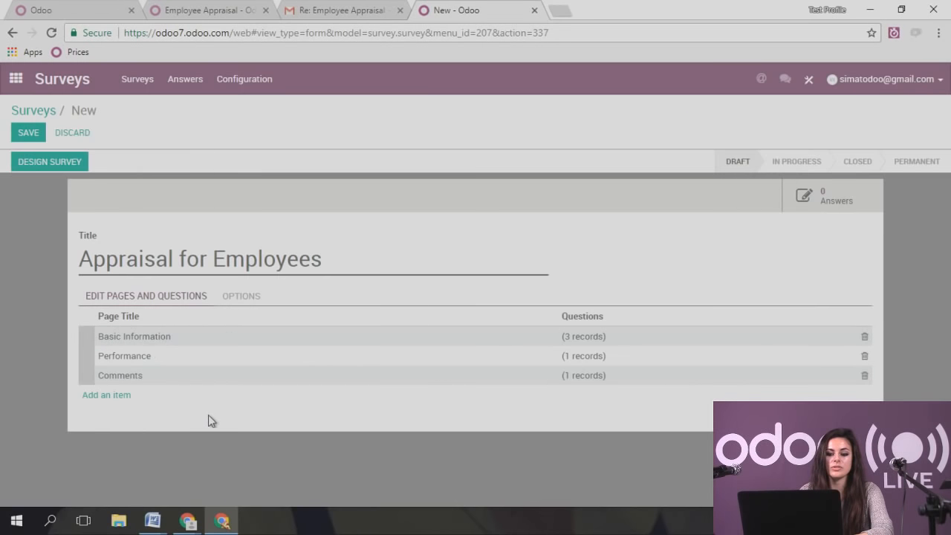
- Save the survey, step its status through In Progress and Closed, and launch Design Survey
click(28, 132)
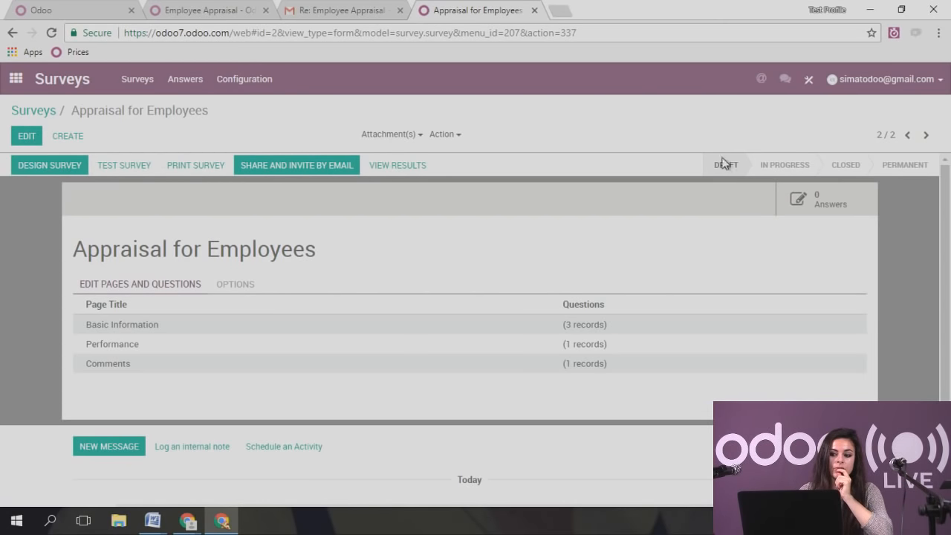
click(788, 172)
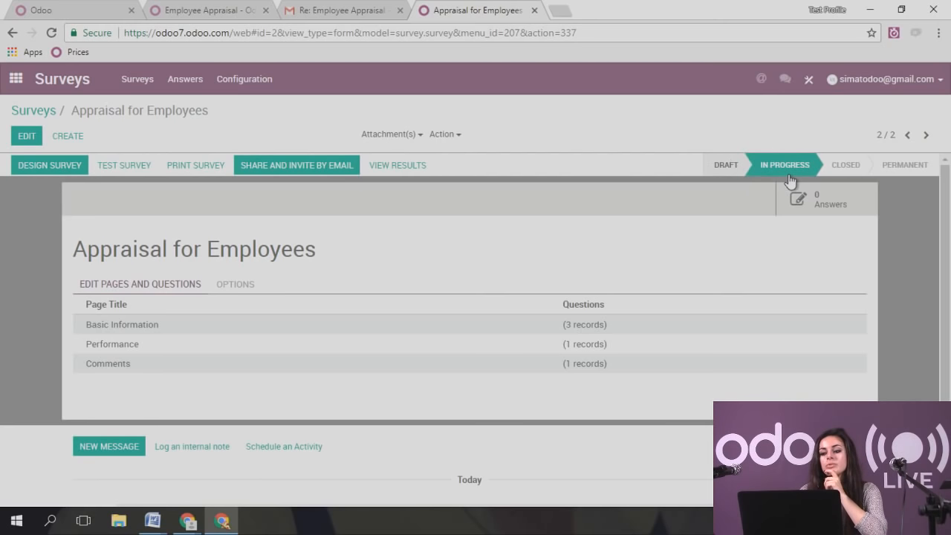
click(869, 177)
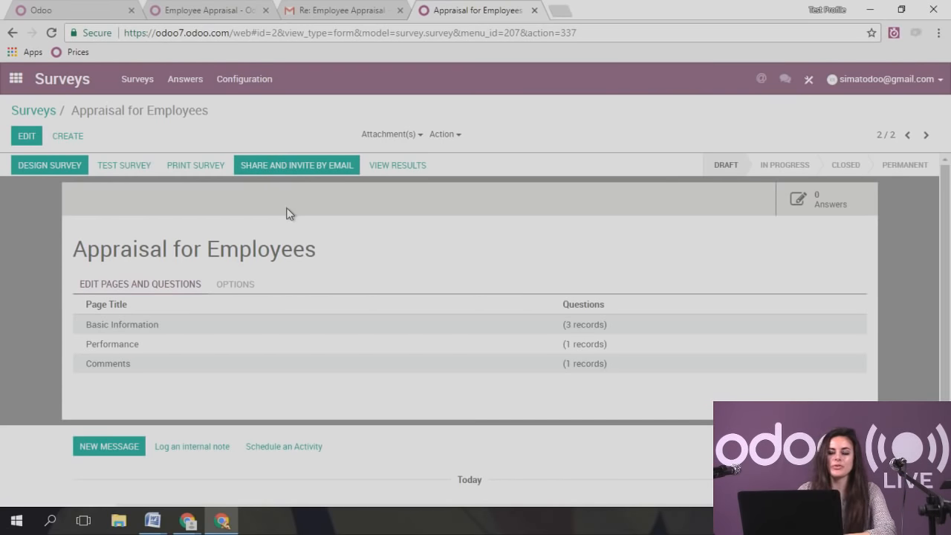
click(27, 165)
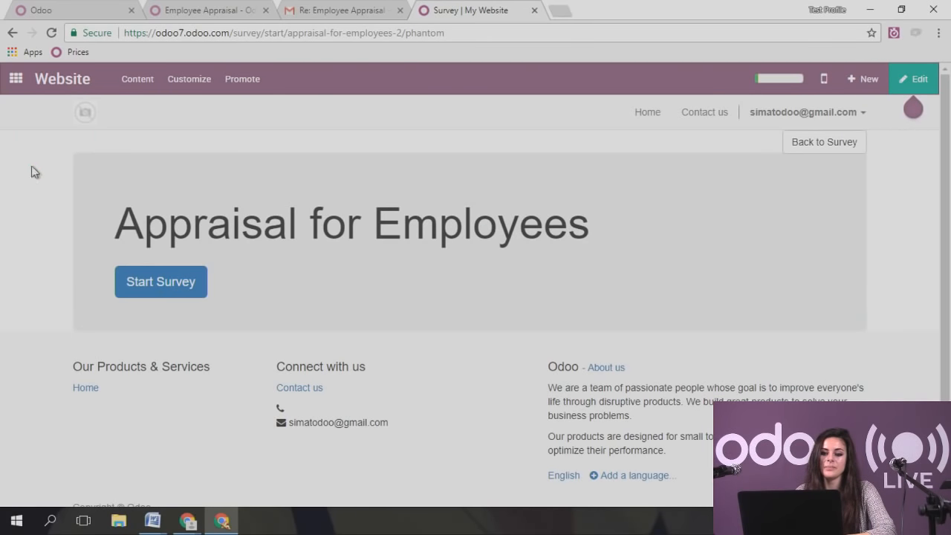
- Start the survey to reach page 1 of 3, Basic Information, with Name, Job Position and Manager fields
click(182, 269)
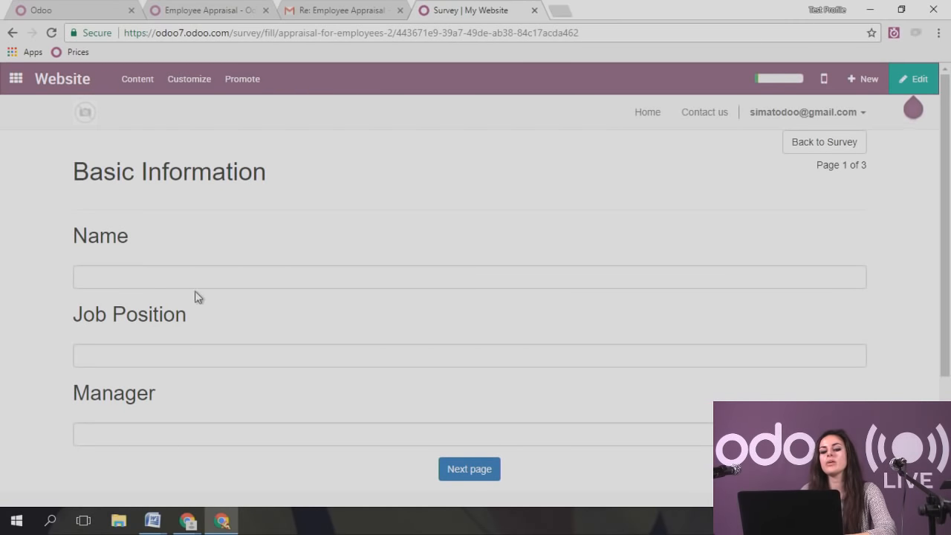
scroll(133, 415, down, 1)
scroll(130, 414, down, 2)
scroll(130, 414, up, 2)
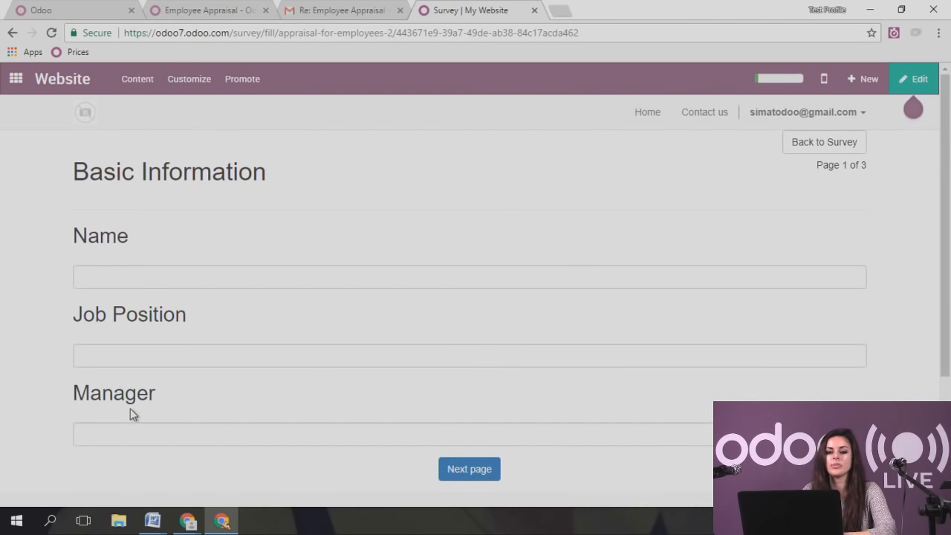
- Enter the website editor, place a Cover block below the Name question, then delete it
click(914, 80)
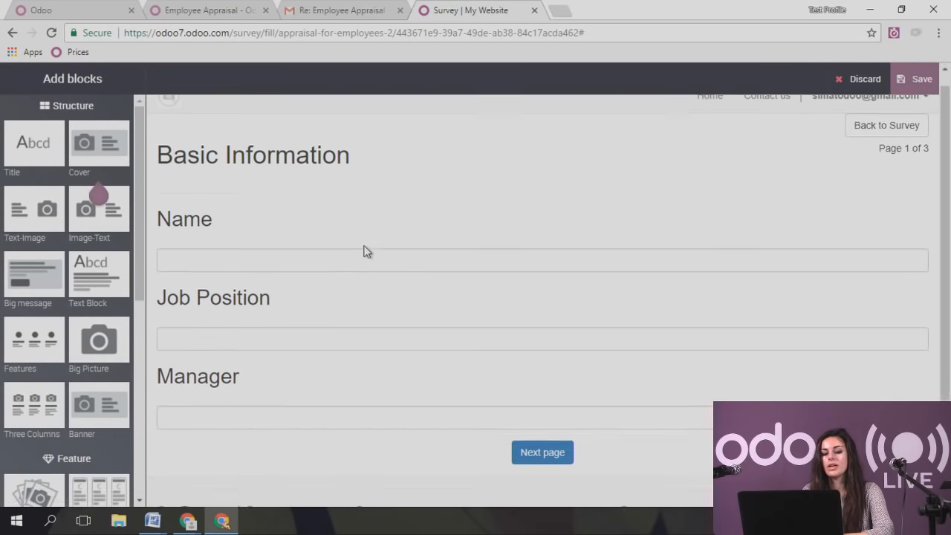
scroll(365, 251, down, 2)
scroll(261, 242, up, 2)
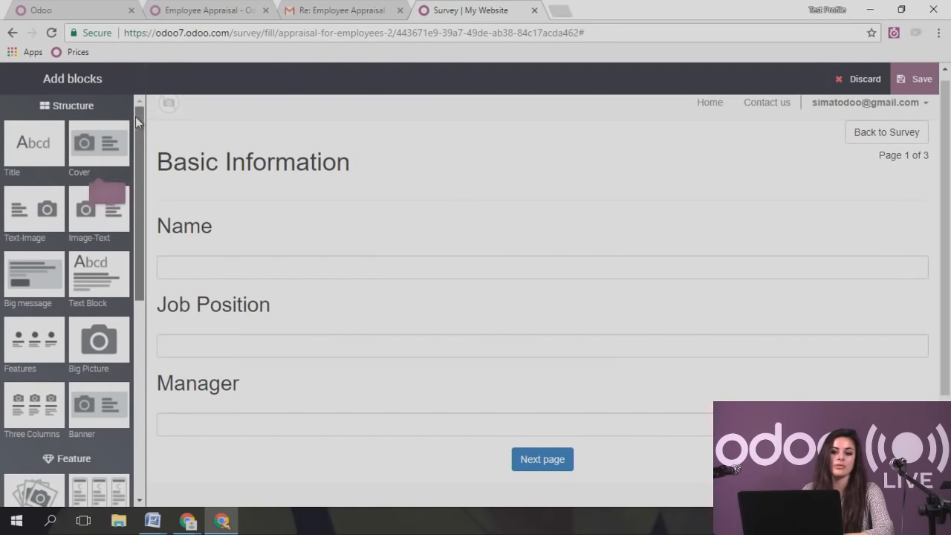
mouse_move(135, 117)
mouse_down()
mouse_move(139, 305)
mouse_move(130, 107)
mouse_up()
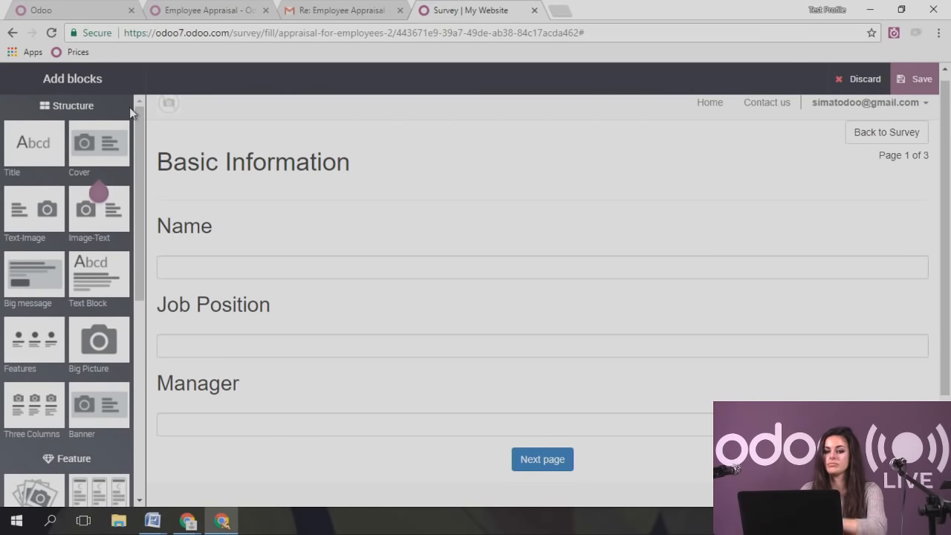
mouse_move(122, 135)
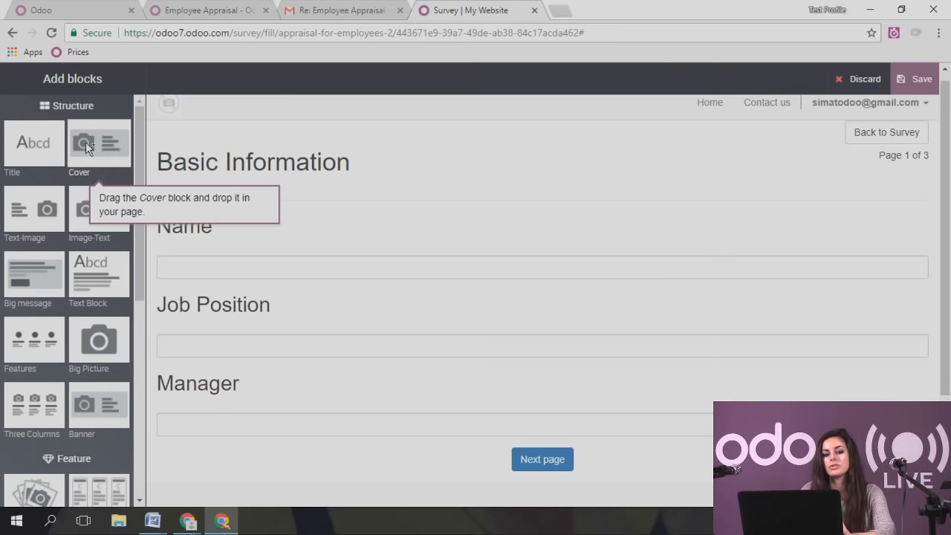
drag(112, 141, 408, 279)
scroll(403, 336, down, 1)
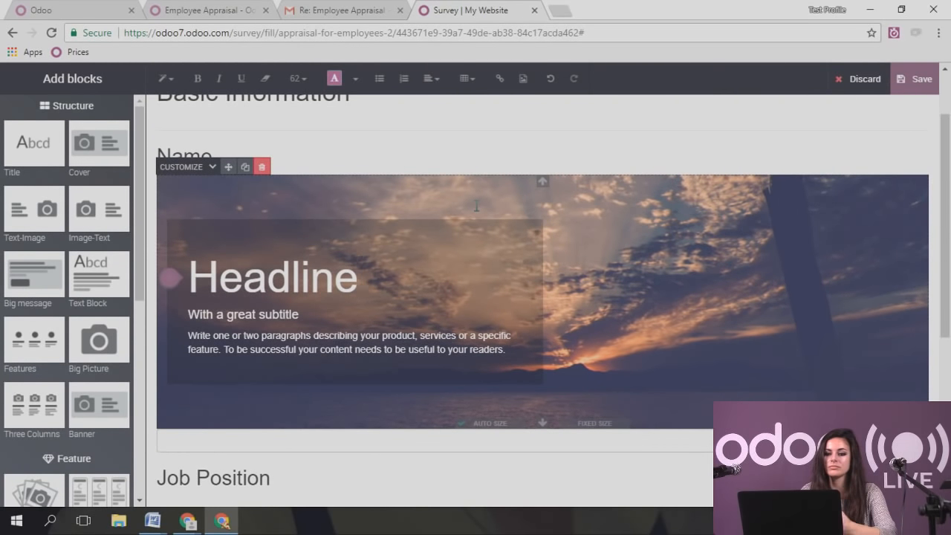
click(262, 166)
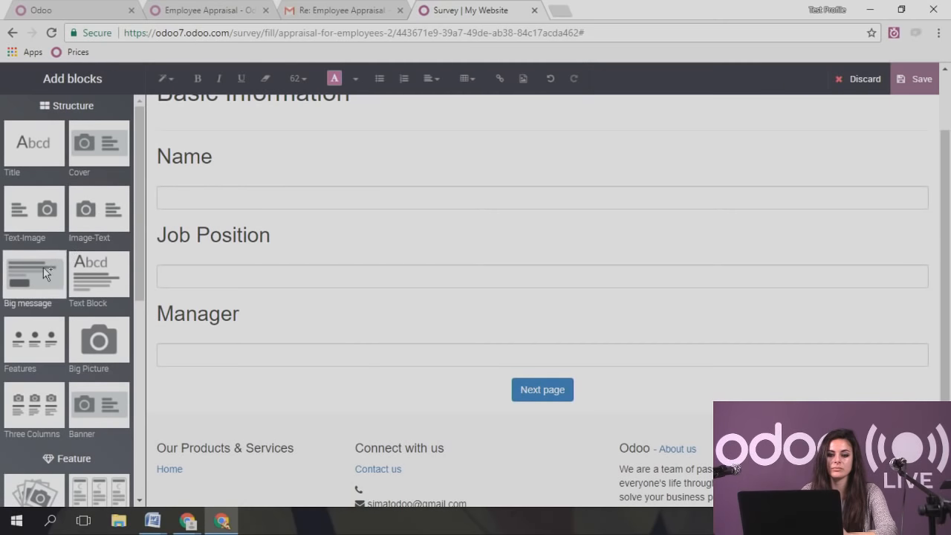
- Try a Big message banner and an Accordion block on the page, deleting both
drag(34, 278, 342, 368)
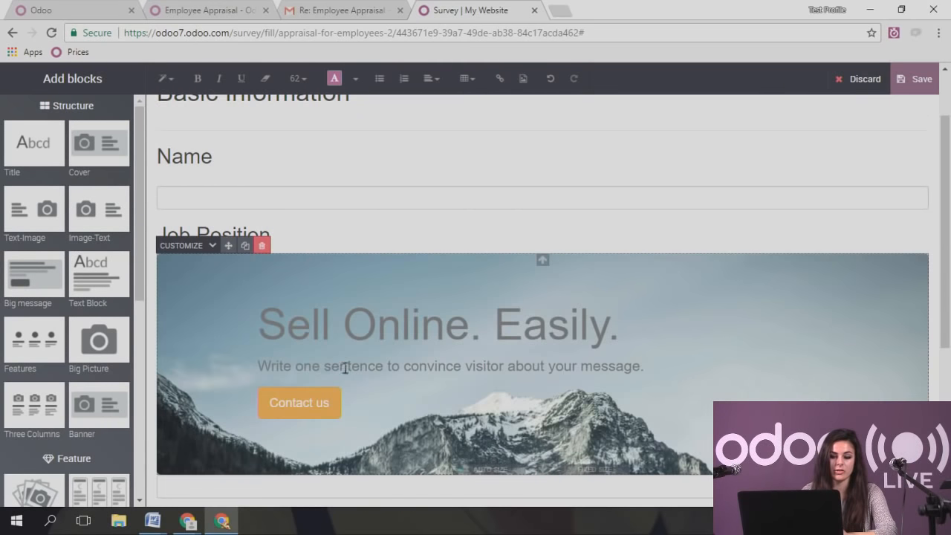
click(261, 246)
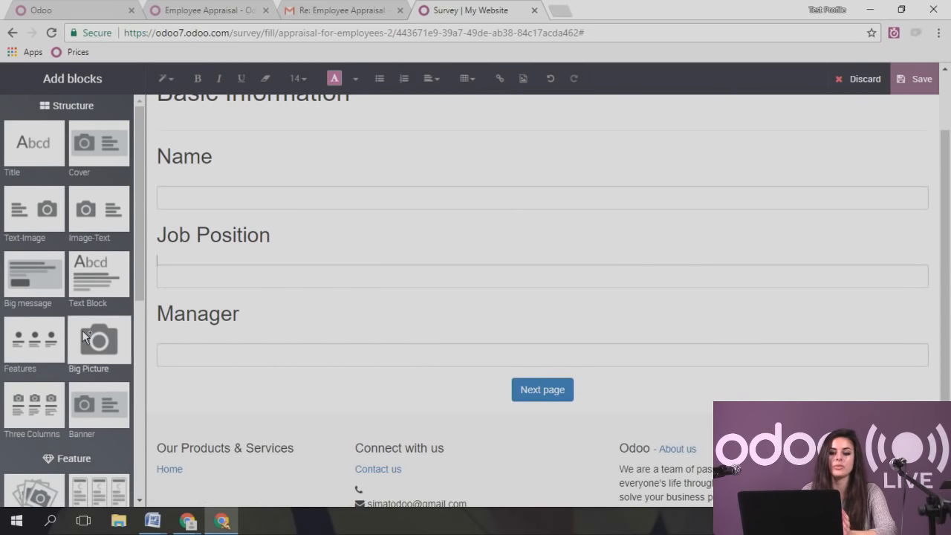
scroll(137, 253, down, 3)
scroll(131, 270, up, 1)
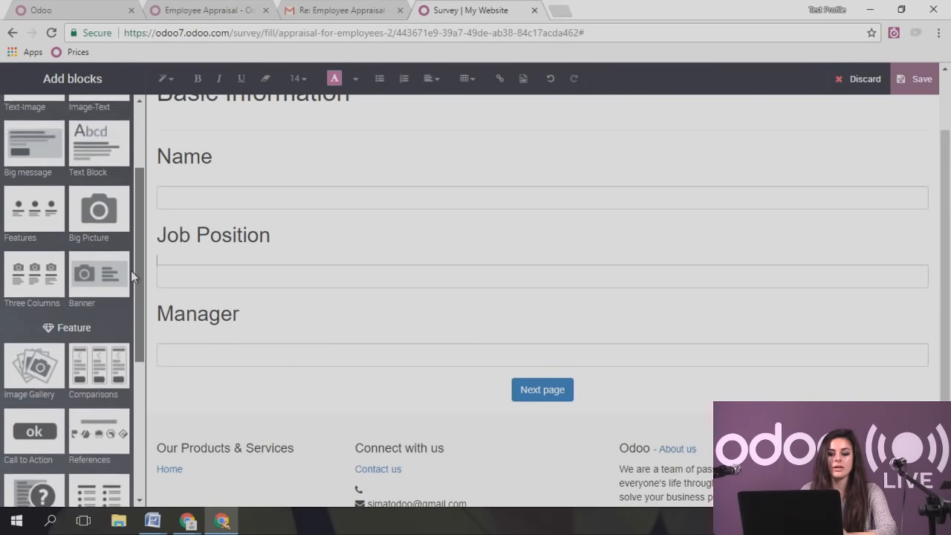
scroll(128, 314, down, 1)
scroll(223, 366, down, 1)
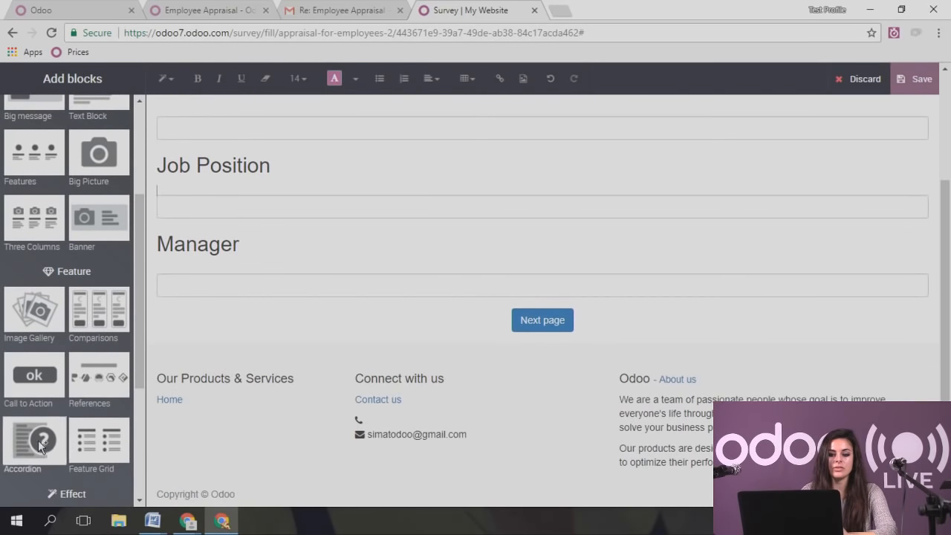
drag(34, 437, 238, 339)
scroll(245, 349, down, 2)
drag(375, 244, 159, 257)
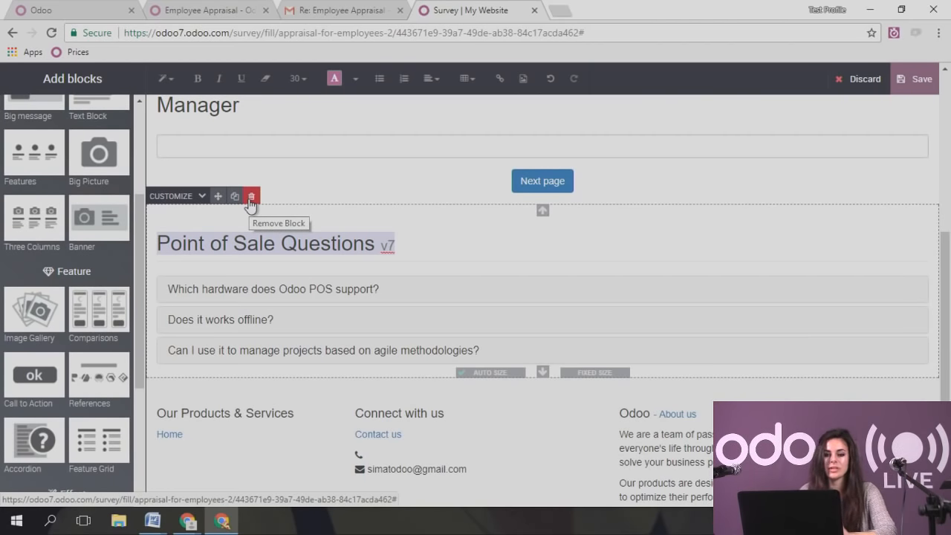
click(251, 196)
scroll(102, 280, up, 10)
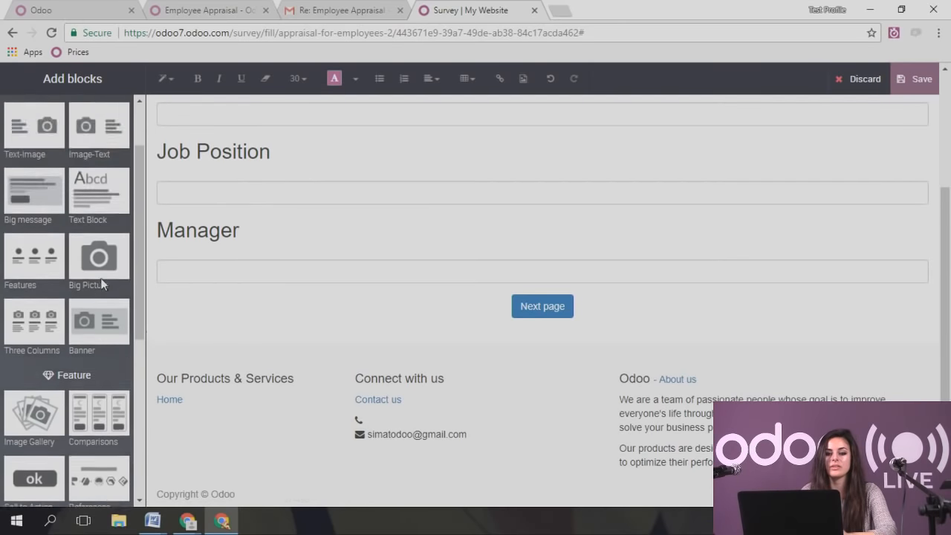
- Insert a title block below Basic Information reading 'Appraisal' with subtitle '2017'
drag(43, 162, 409, 195)
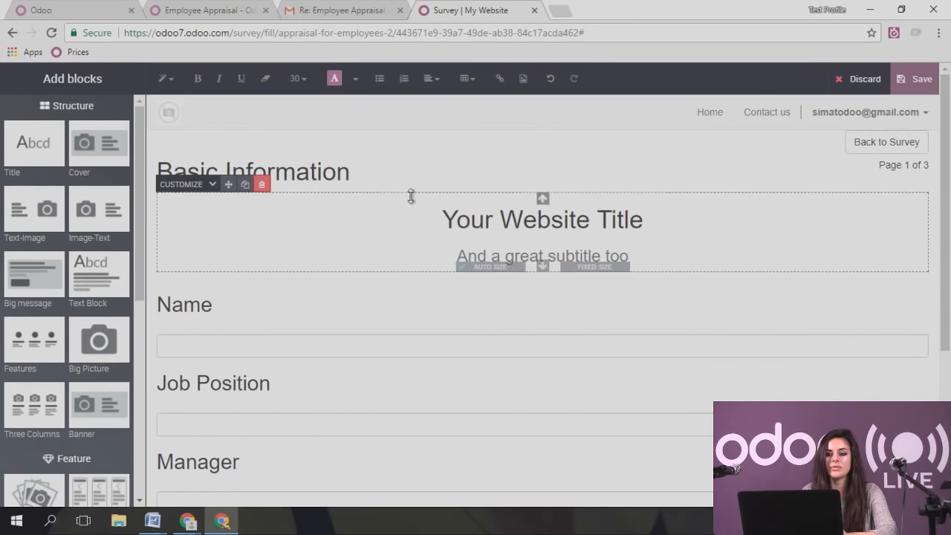
triple_click(647, 218)
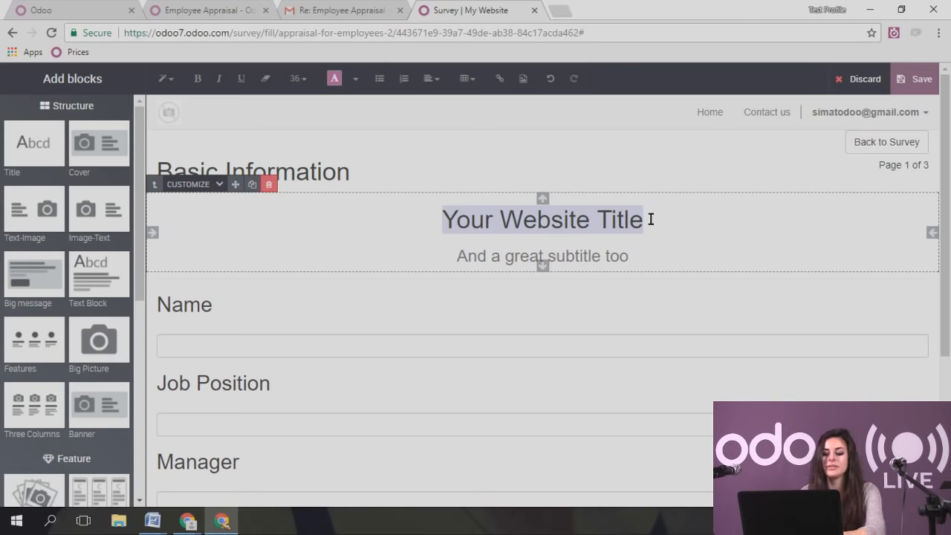
text(Appraisal)
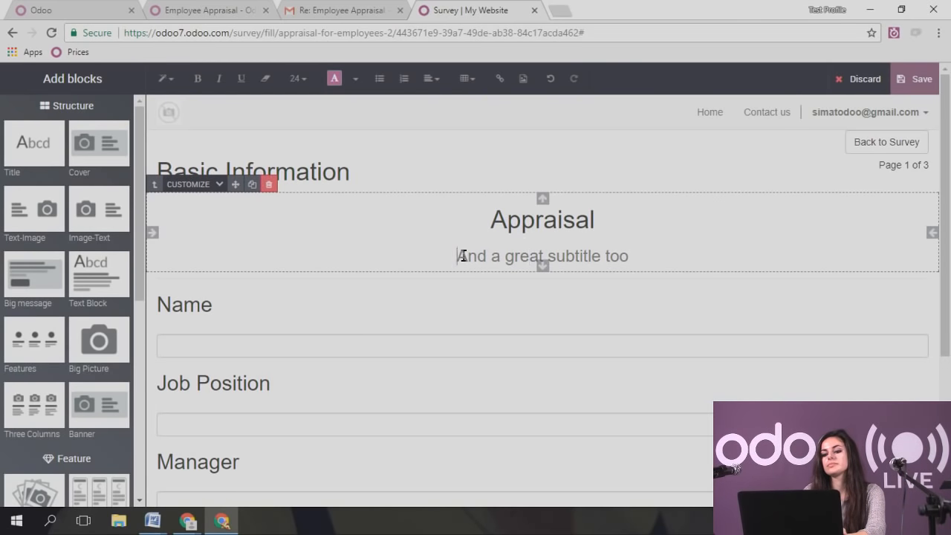
drag(459, 256, 634, 240)
key(BackSpace)
text(201)
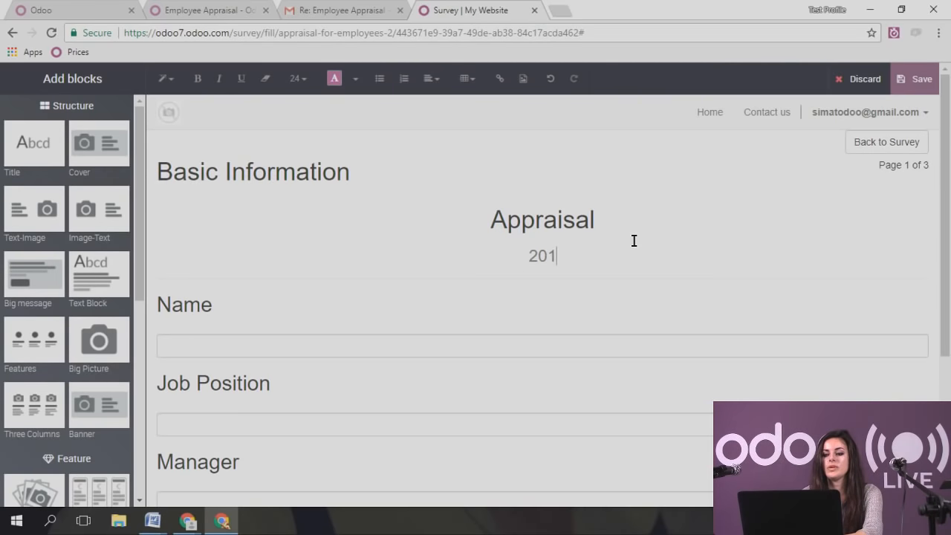
text(7)
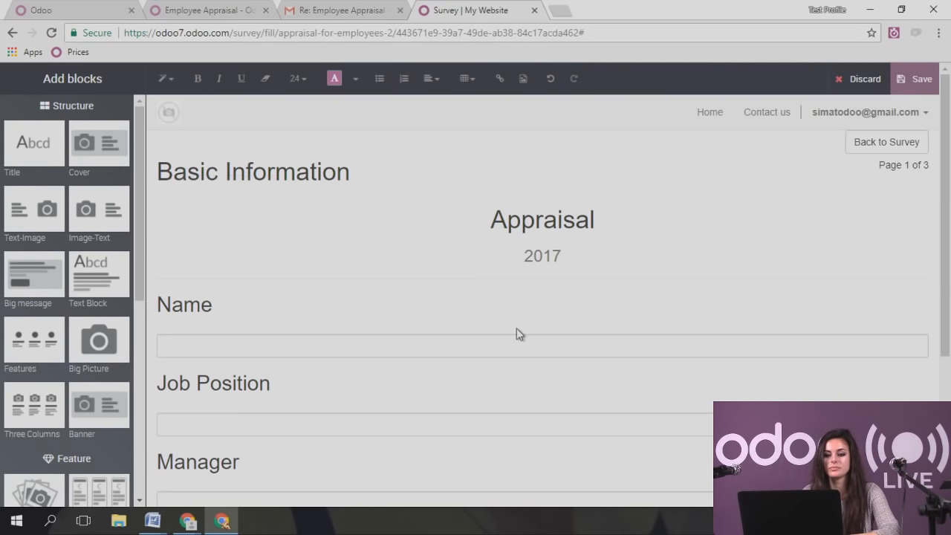
scroll(270, 348, down, 1)
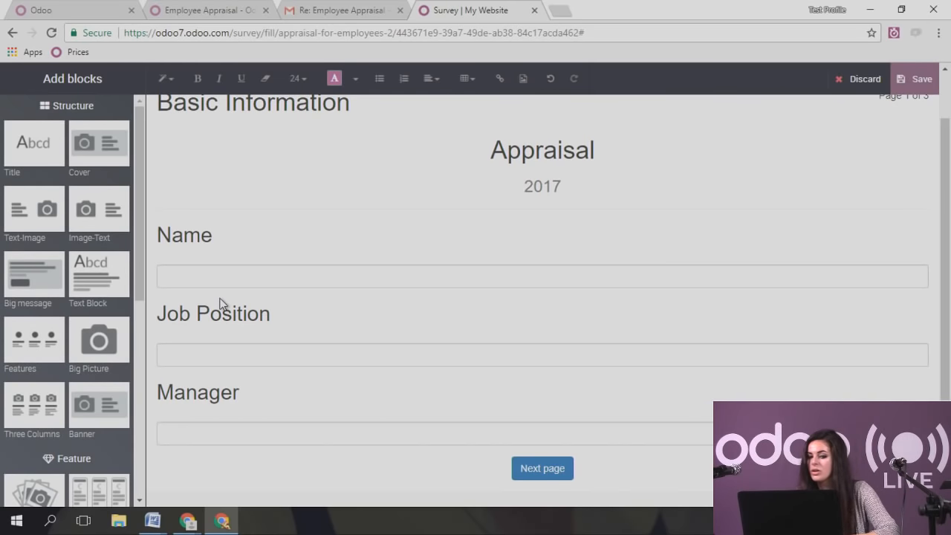
scroll(255, 312, down, 1)
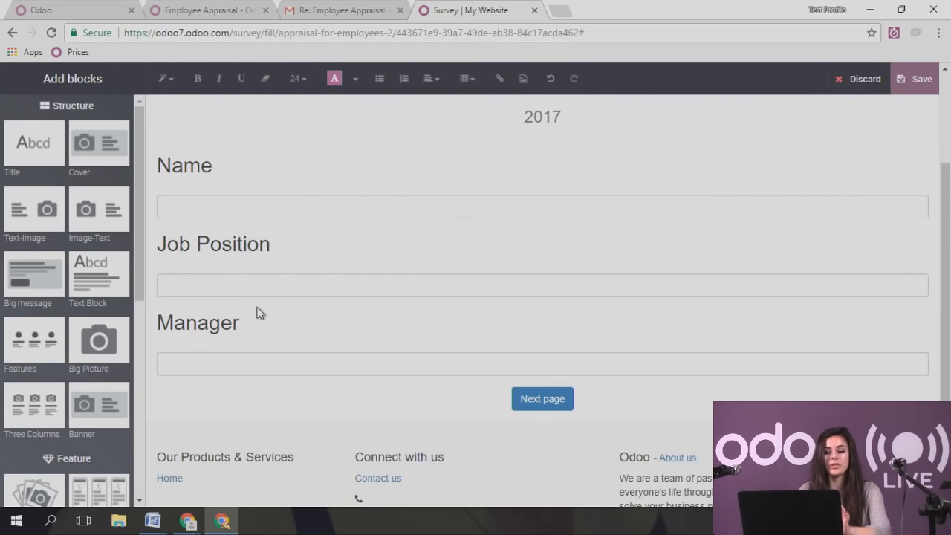
scroll(264, 310, up, 1)
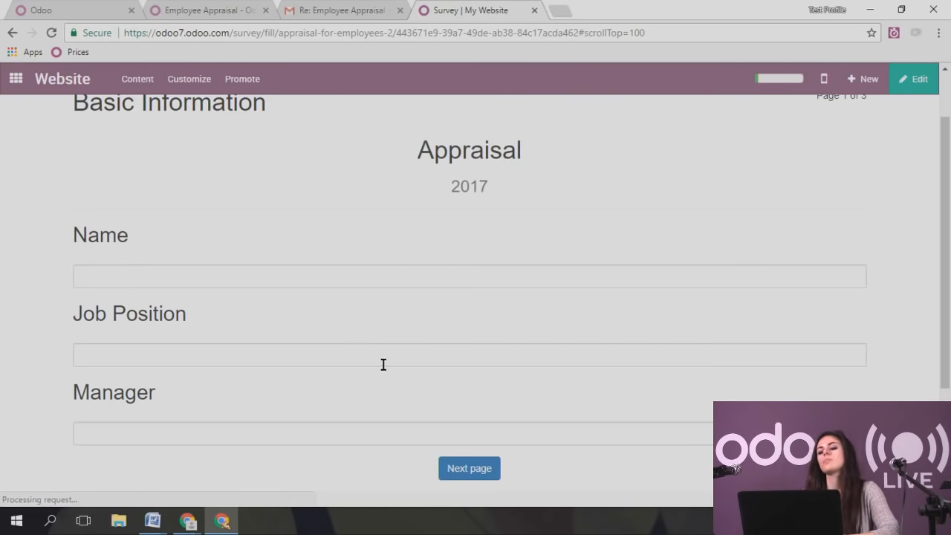
- Return from the live survey page to the Appraisal for Employees survey record
scroll(511, 217, down, 2)
scroll(513, 212, up, 3)
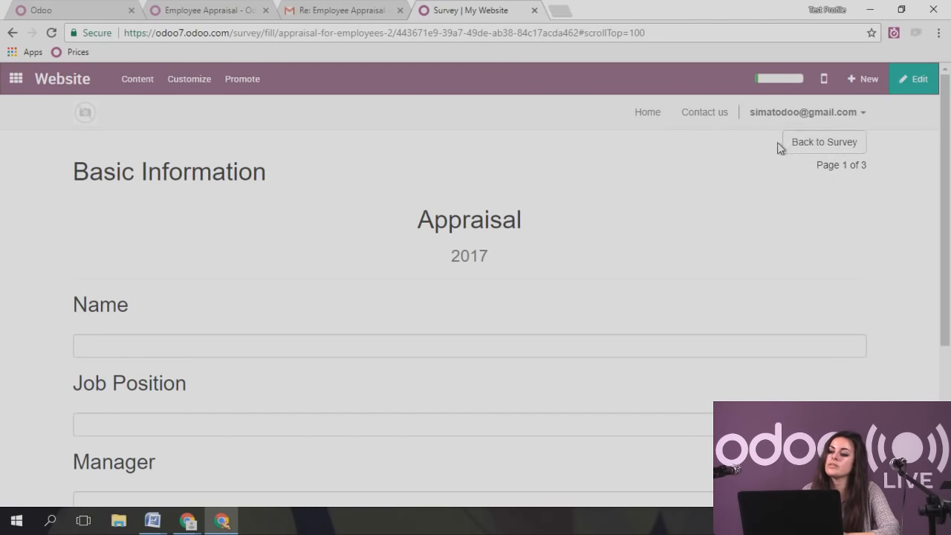
click(817, 148)
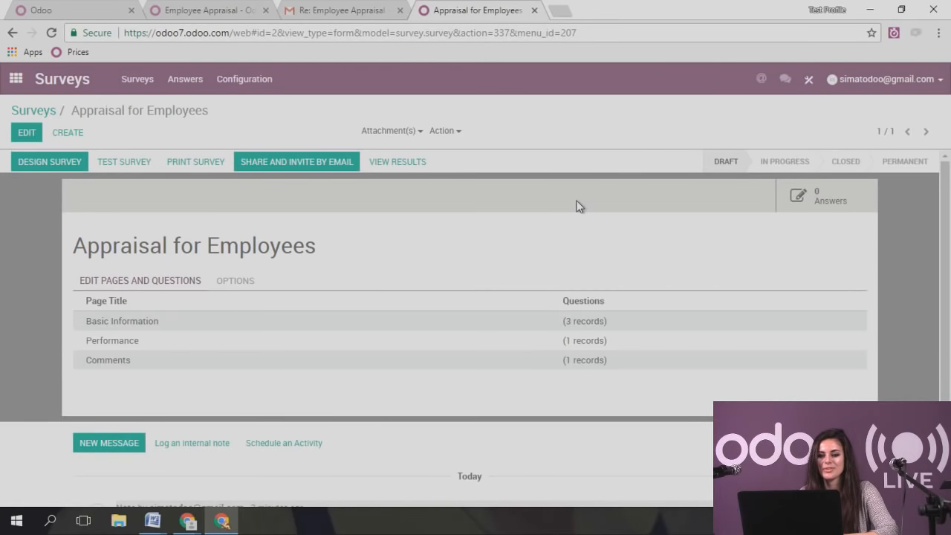
click(295, 153)
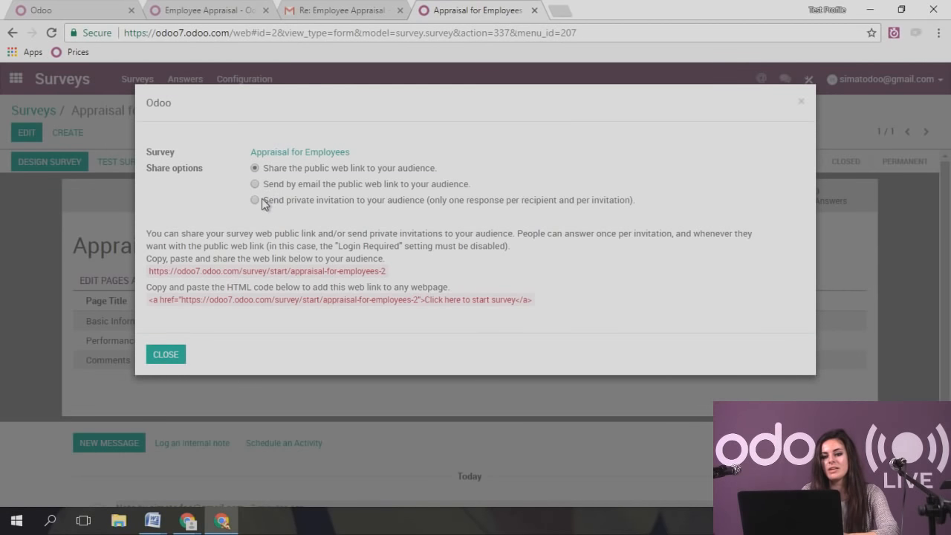
- Send a private survey invitation to the employee's email address and check the mailbox for it
click(256, 200)
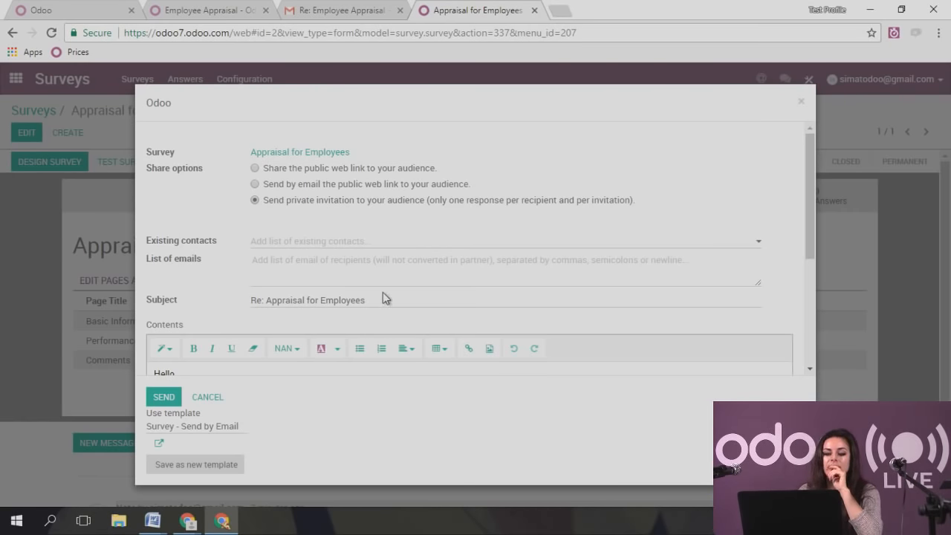
click(326, 266)
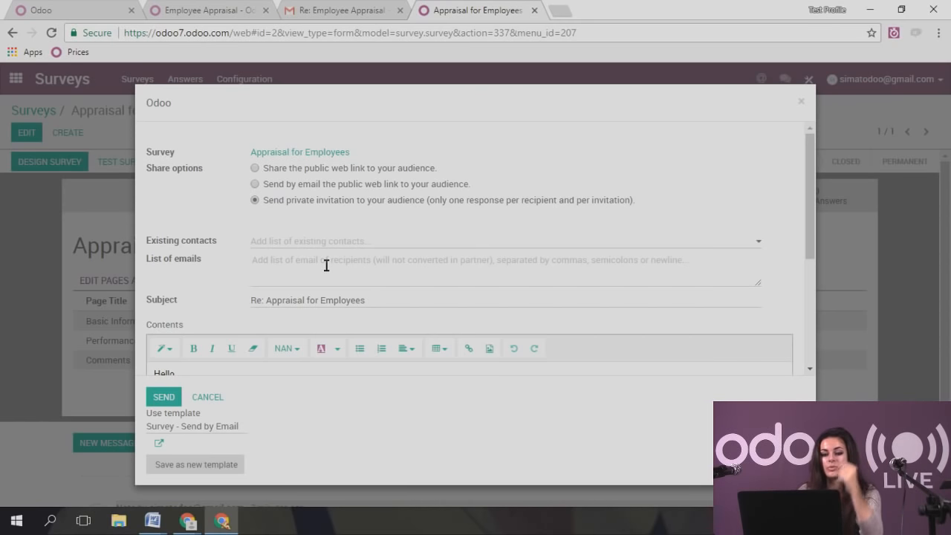
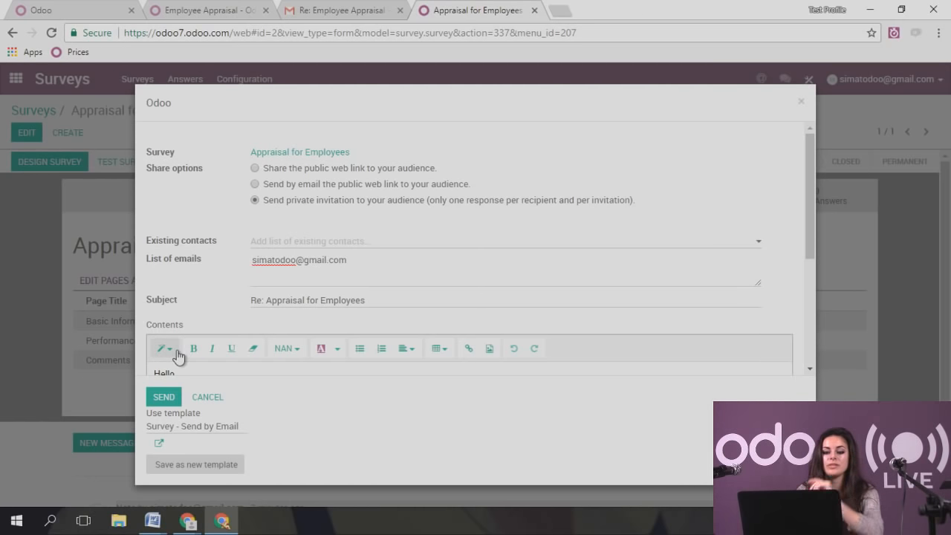
scroll(206, 349, down, 1)
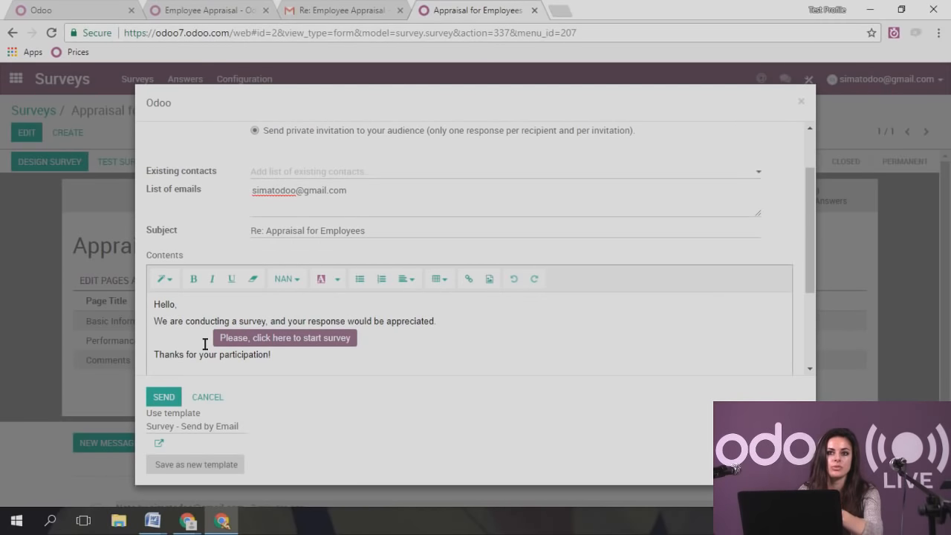
click(165, 399)
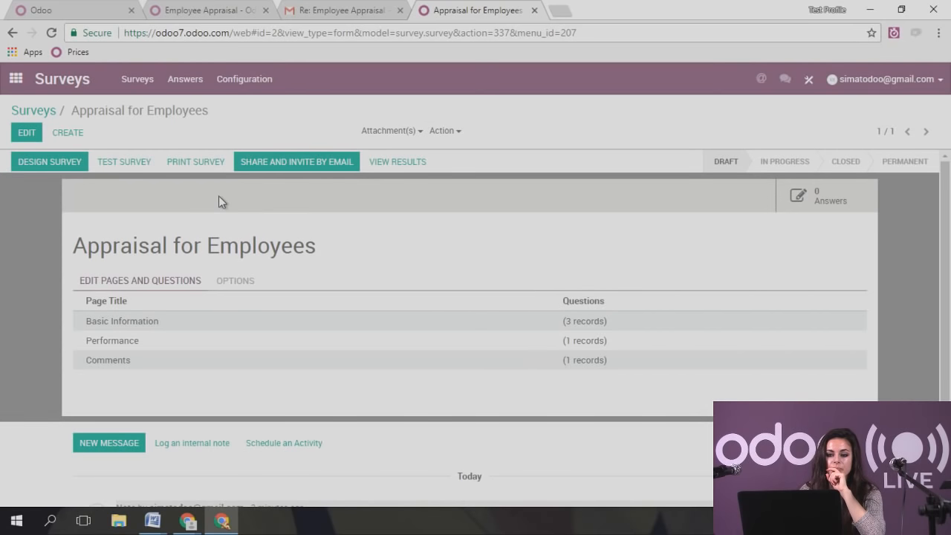
click(314, 10)
- Refresh the Gmail inbox and open the 'Re: Appraisal for Employees' invitation email
click(47, 178)
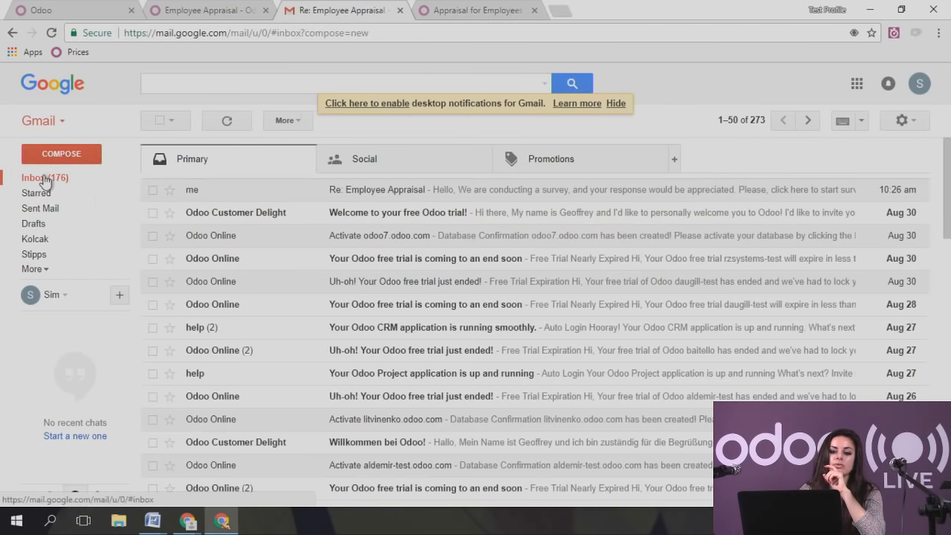
click(52, 33)
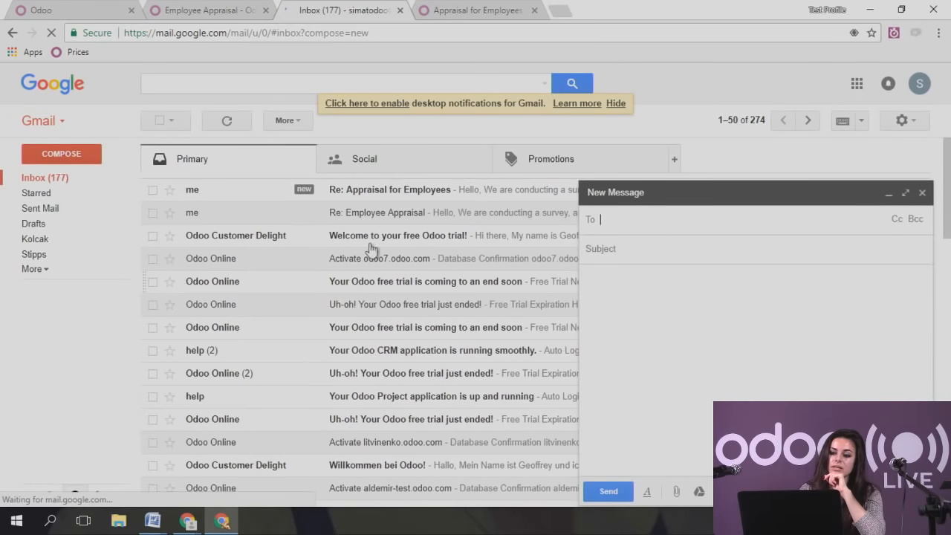
click(392, 189)
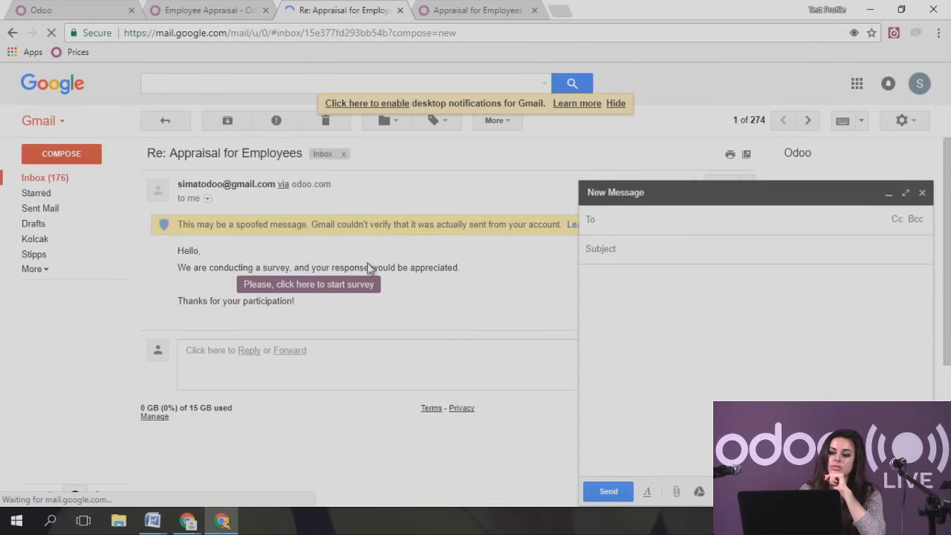
click(888, 192)
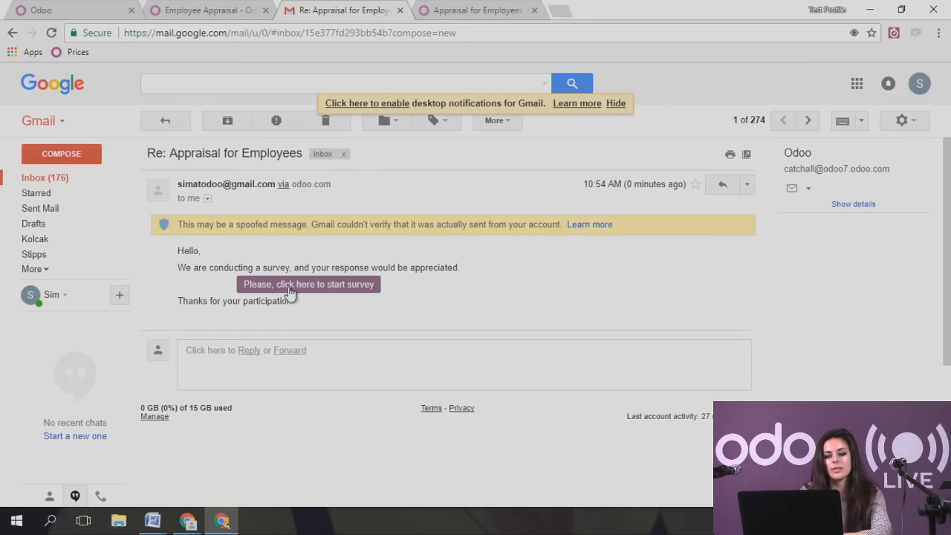
drag(191, 255, 323, 314)
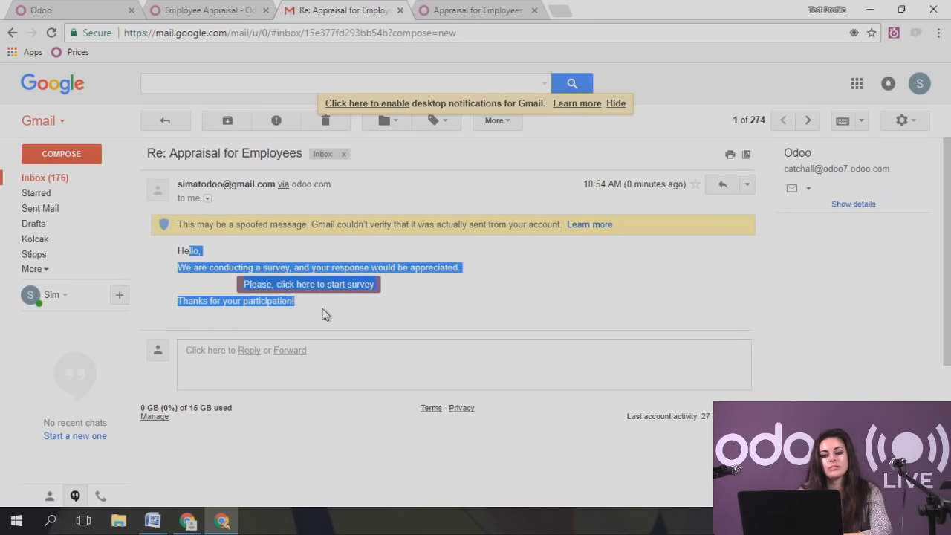
click(323, 315)
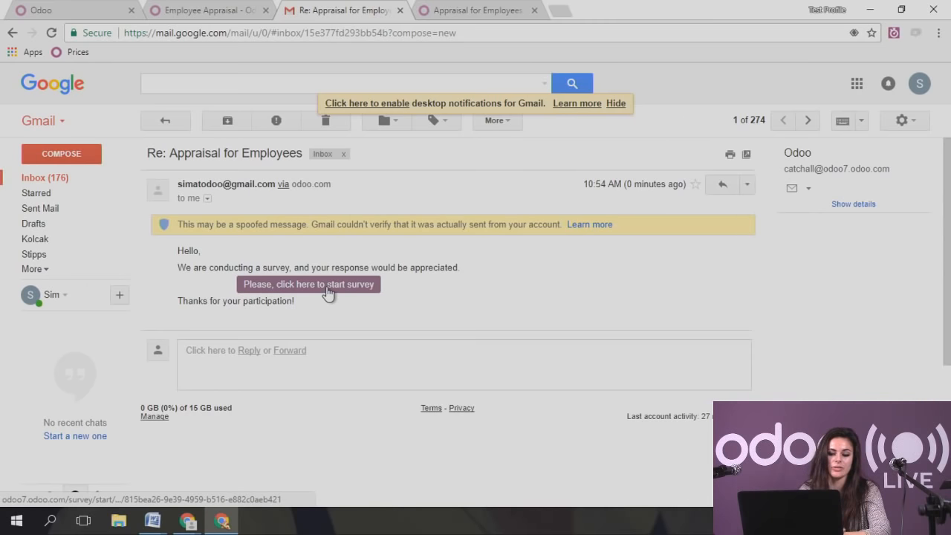
- Start the survey and enter the employee's name, Job Position 'Accountant' and the manager's name
click(327, 292)
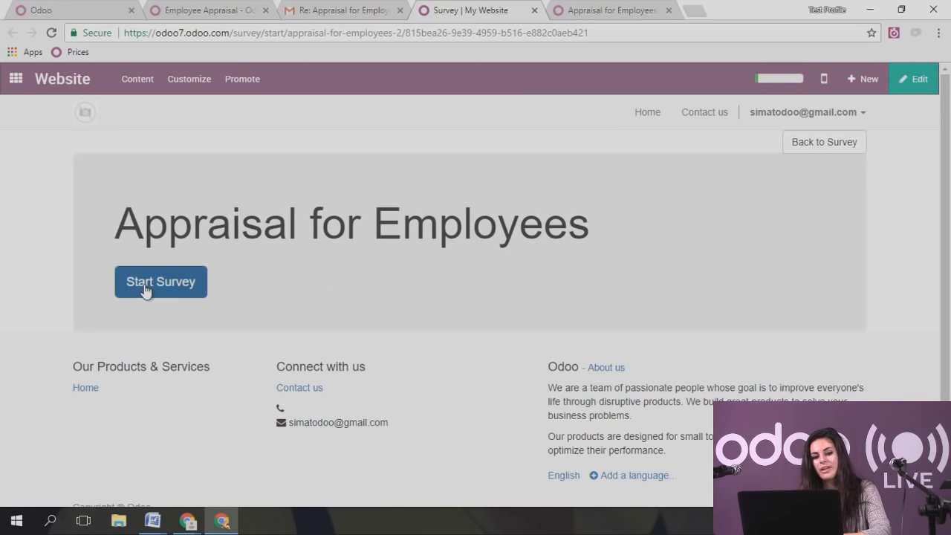
click(188, 292)
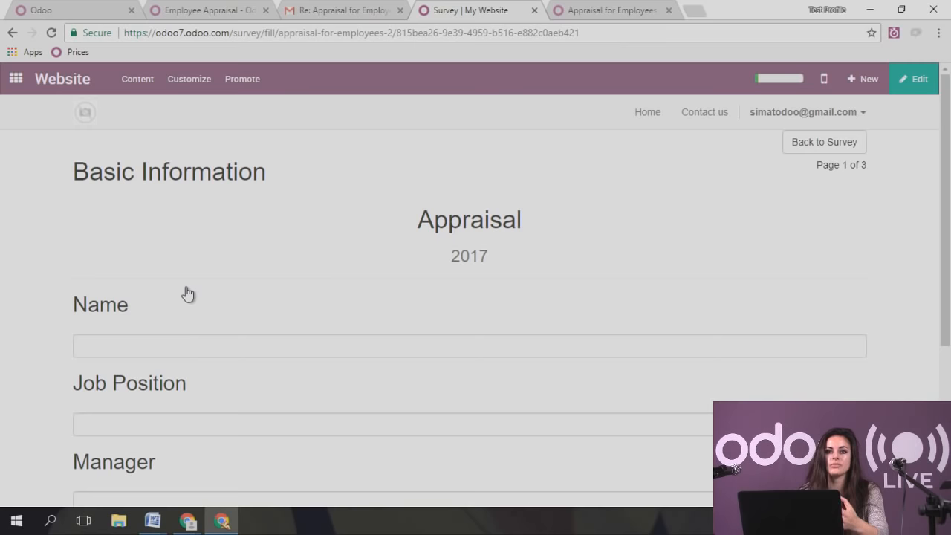
click(212, 338)
text(S)
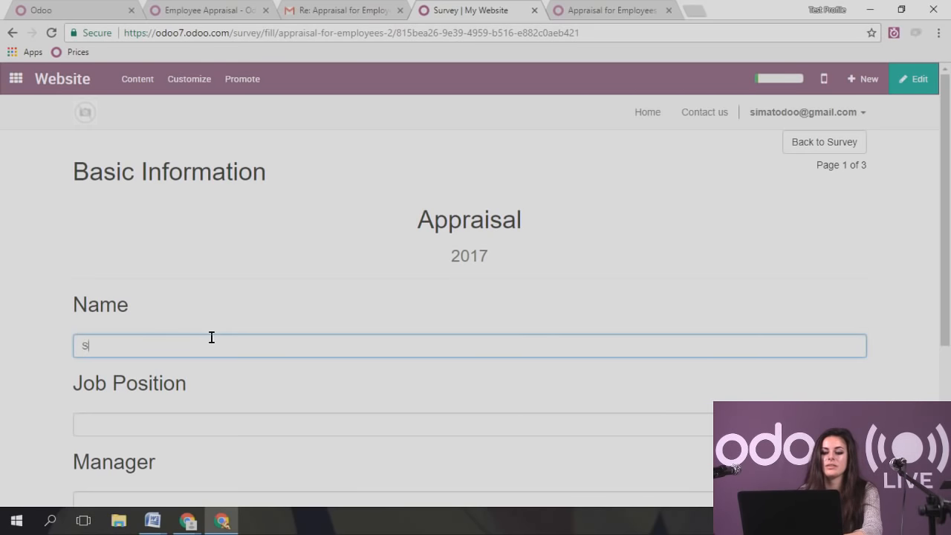
text(imona)
scroll(211, 338, down, 3)
click(176, 223)
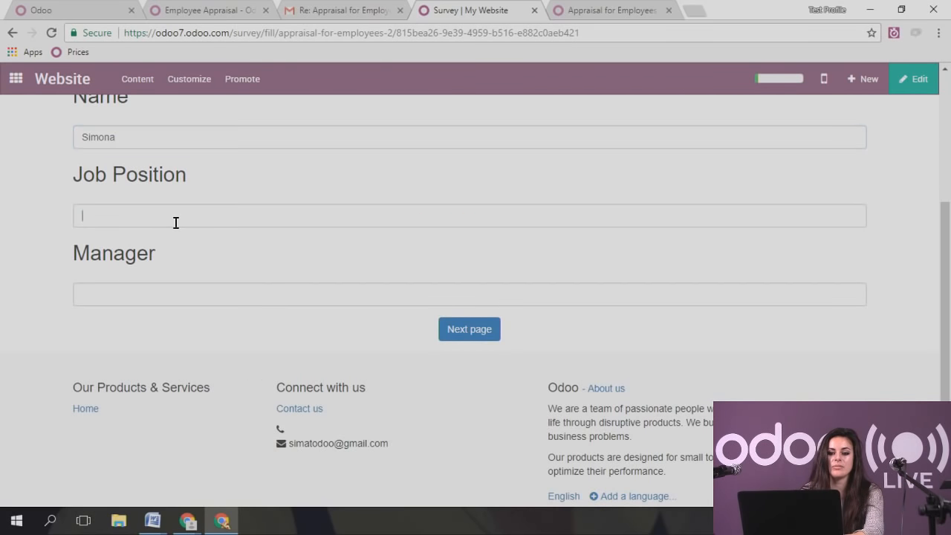
text(A)
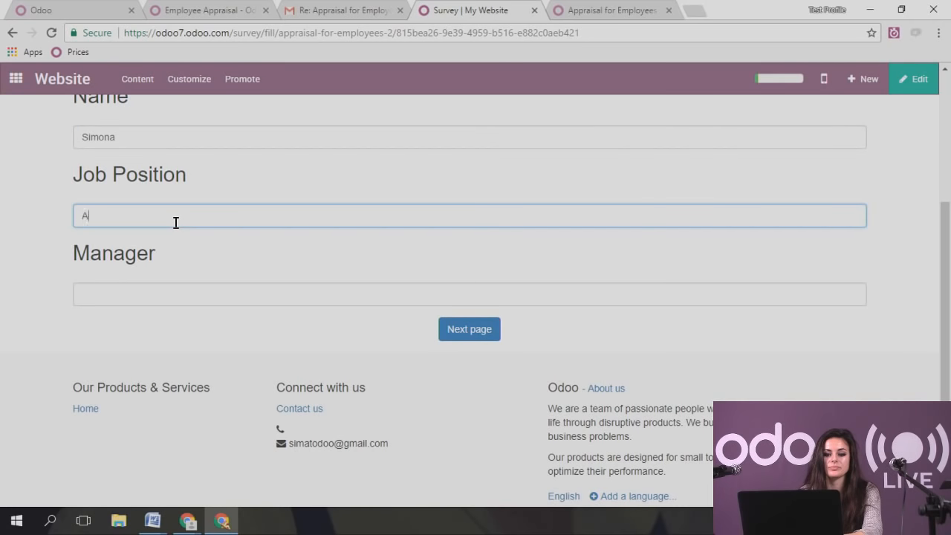
text(ccountant)
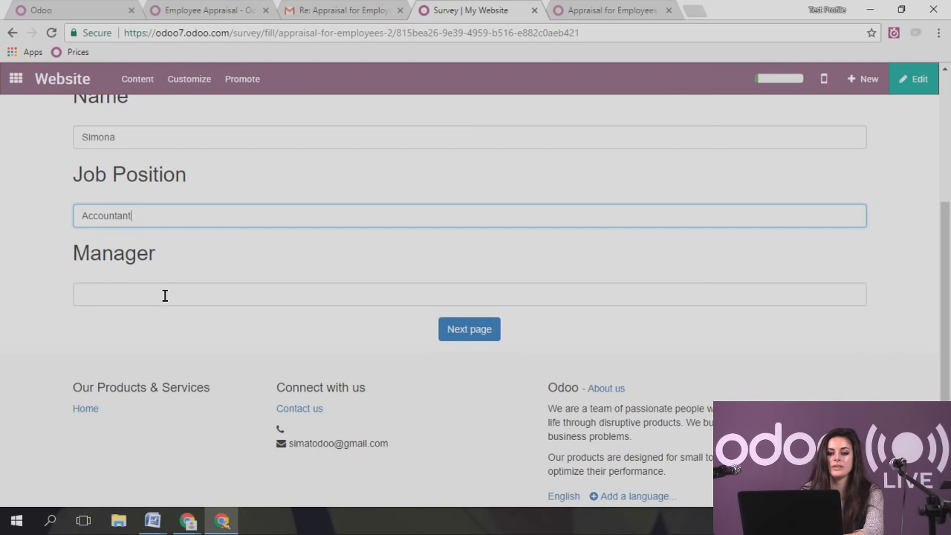
click(165, 296)
text(mickey )
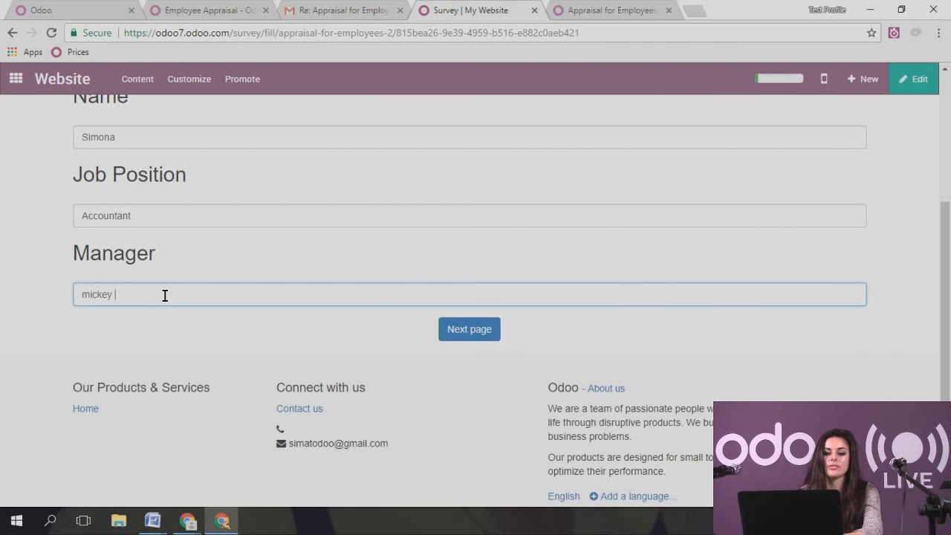
text(mouse)
- Rate Team Spirit 2, Initiative 1, Decision making 3 and Commitment 2
click(448, 338)
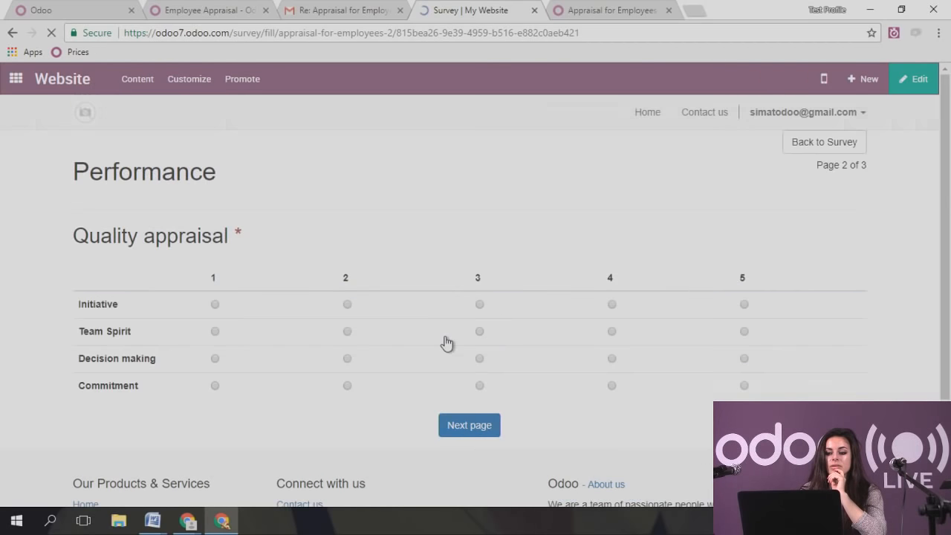
click(347, 331)
click(214, 305)
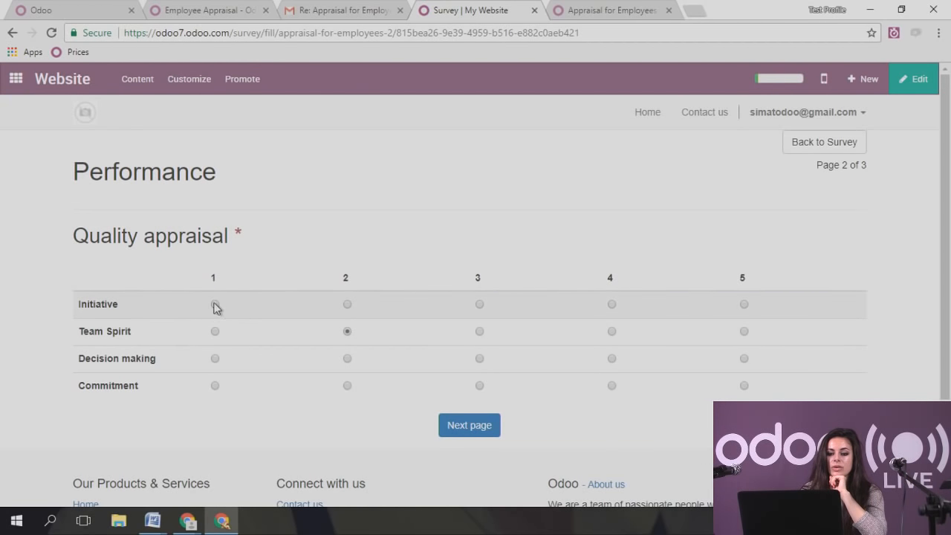
click(479, 359)
click(347, 386)
- Add the comment ':)' and submit the survey
click(456, 424)
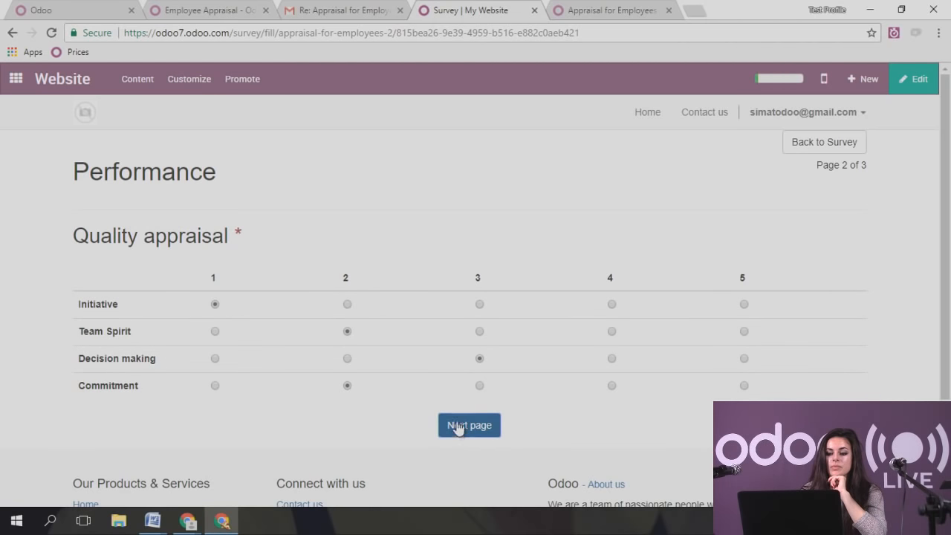
click(270, 282)
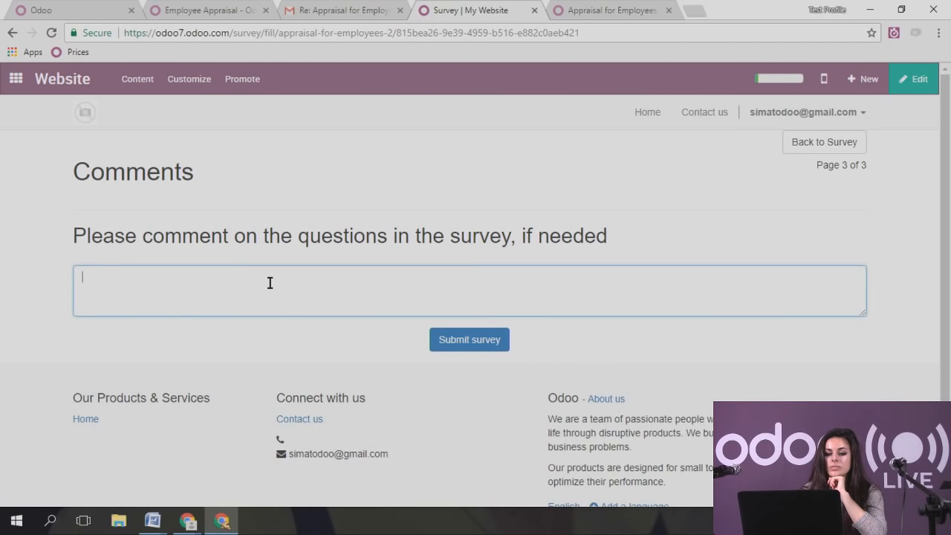
text(:))
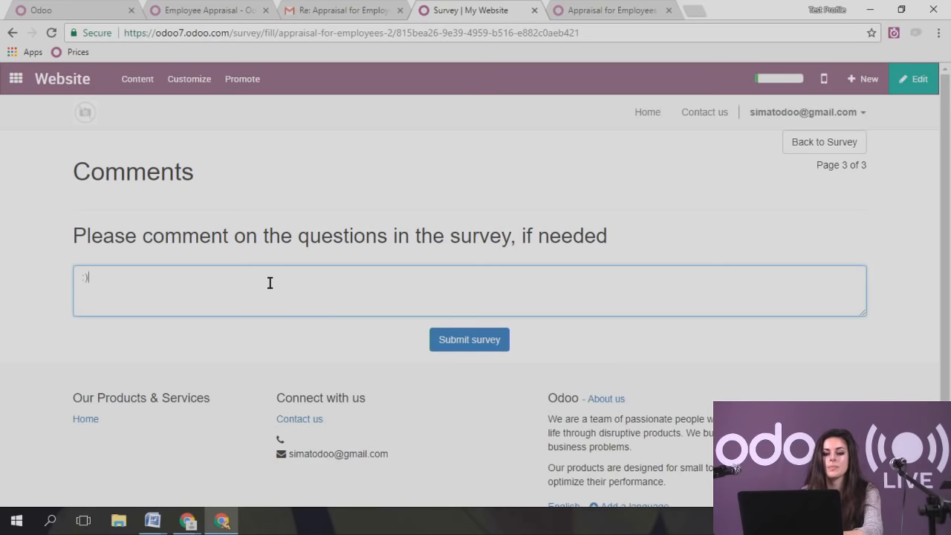
click(471, 341)
drag(200, 223, 385, 261)
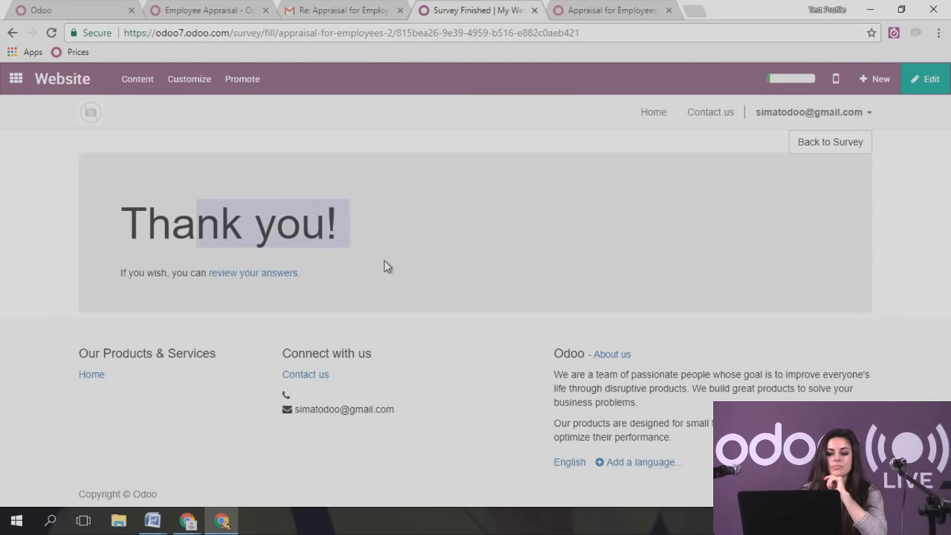
- Go to the Surveys app and open the Appraisal for Employees survey record
click(384, 261)
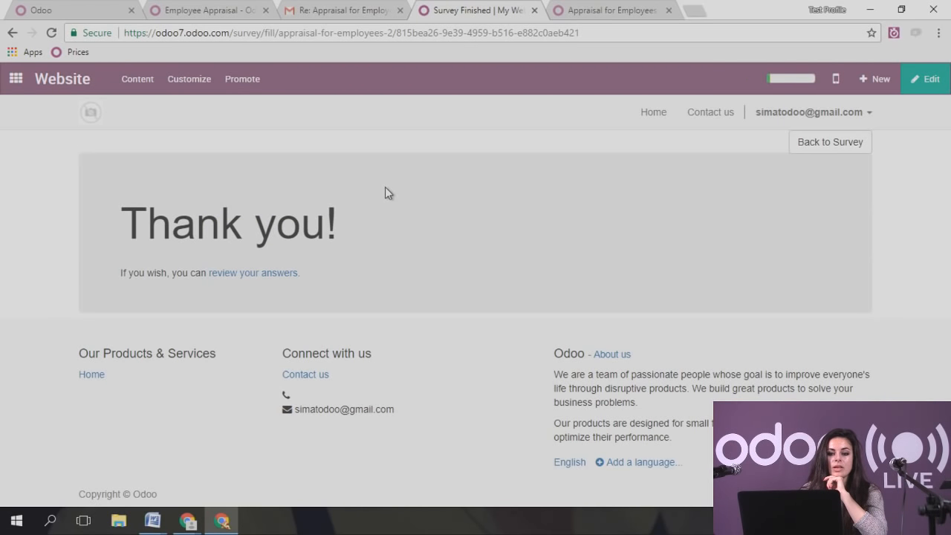
click(90, 112)
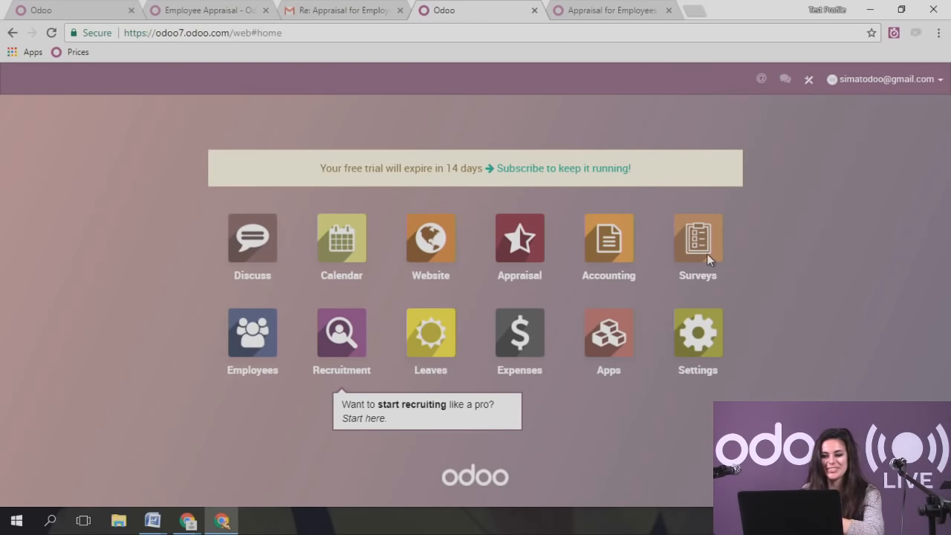
click(720, 227)
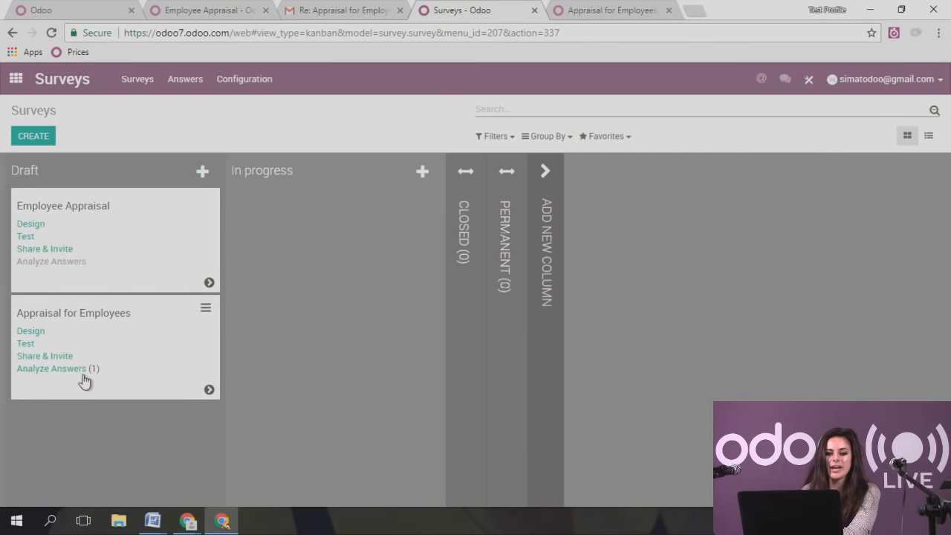
click(108, 321)
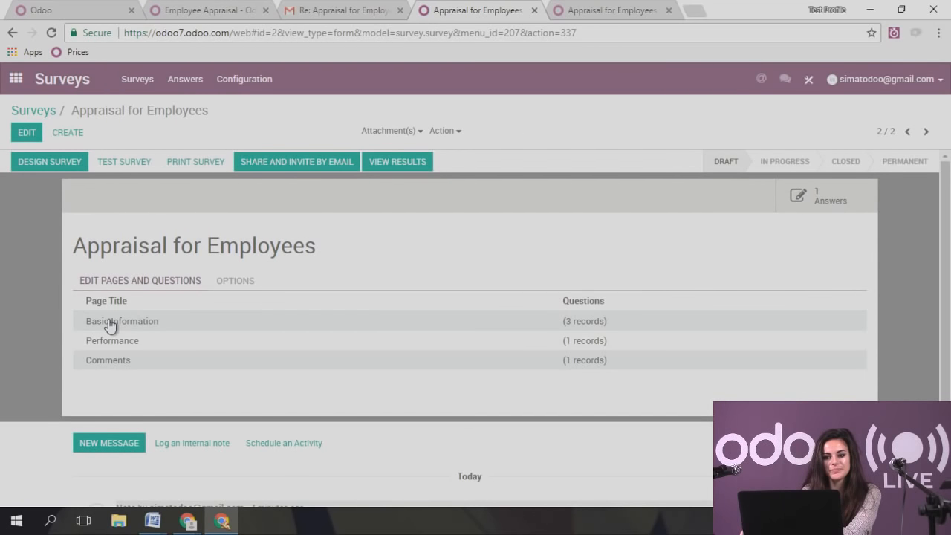
- Open the survey's results and scroll through each question's collected answers
click(399, 164)
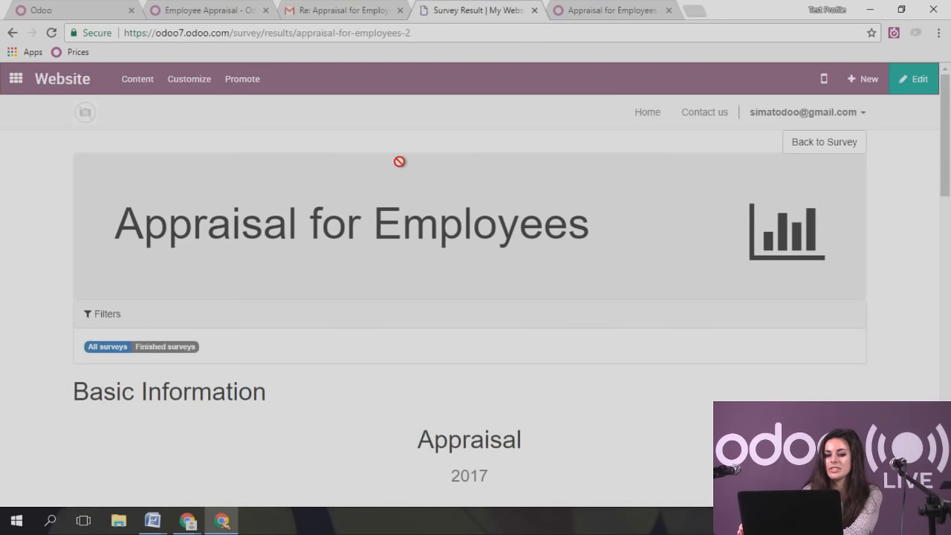
scroll(482, 313, down, 2)
scroll(482, 314, down, 6)
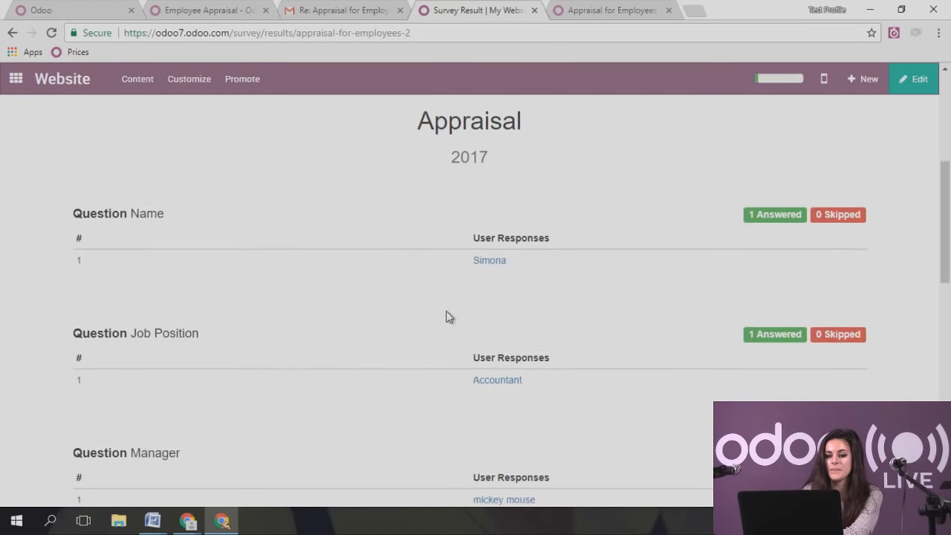
scroll(448, 316, down, 2)
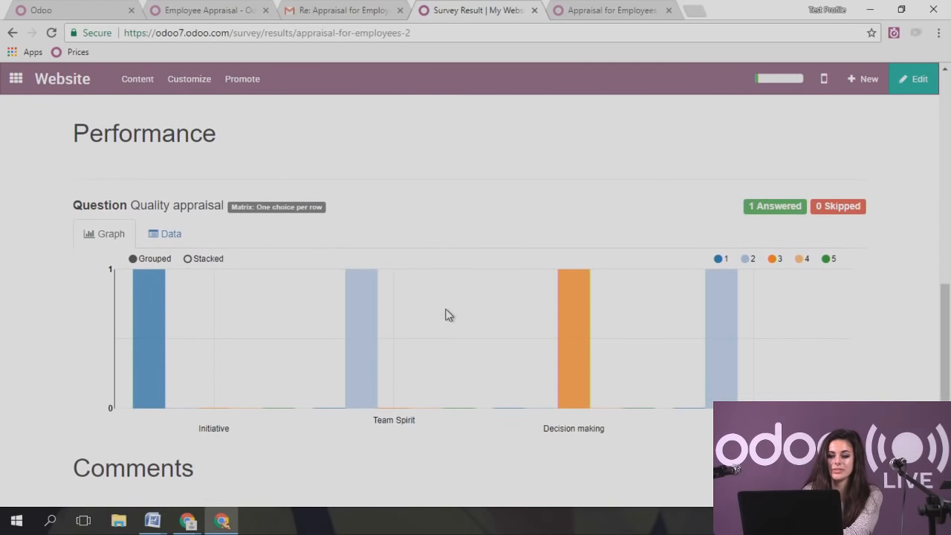
scroll(383, 301, down, 1)
mouse_move(374, 297)
scroll(374, 293, down, 1)
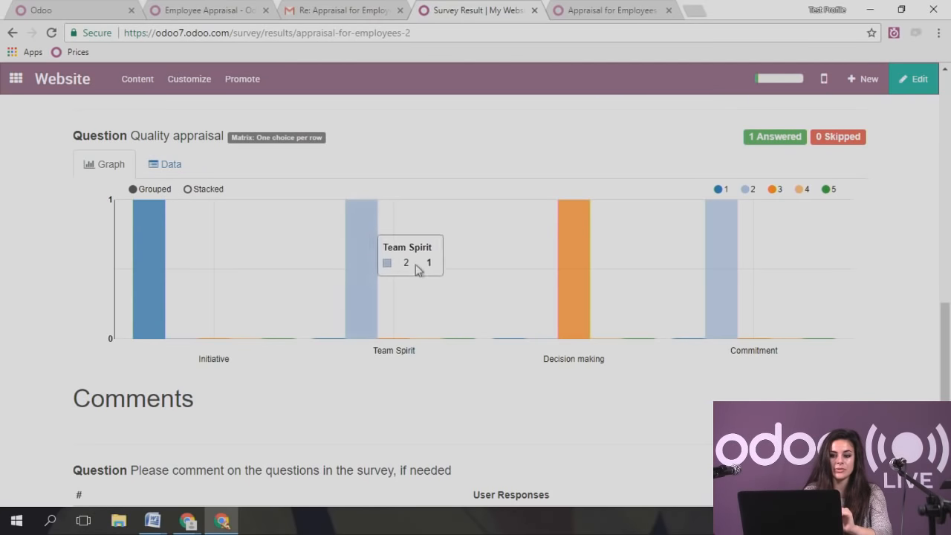
mouse_move(720, 273)
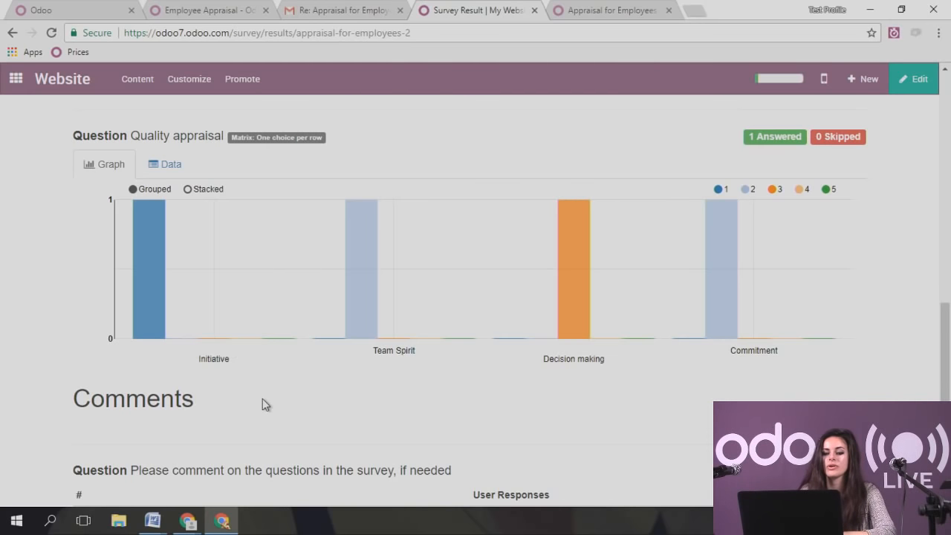
- Show the Quality appraisal answers as a percentage data table, then return to the apps home
click(168, 168)
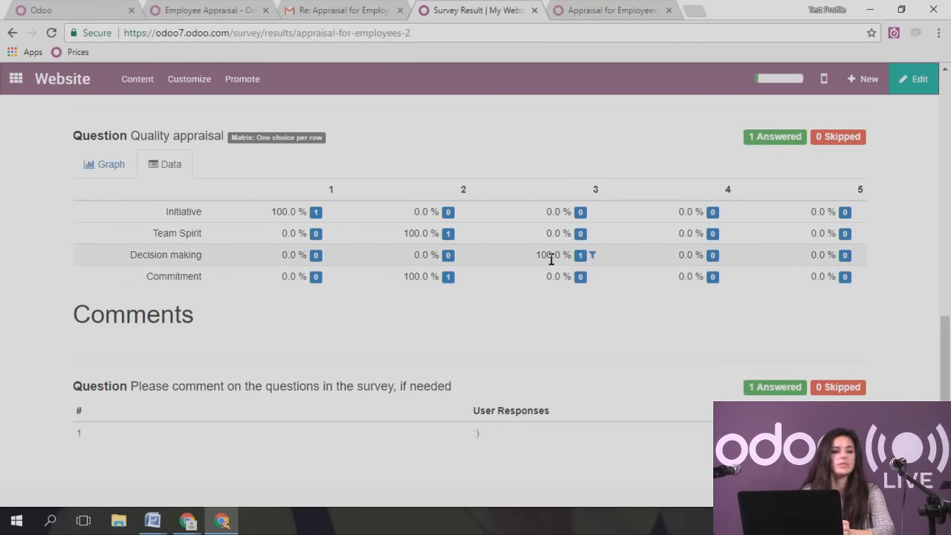
scroll(388, 345, down, 1)
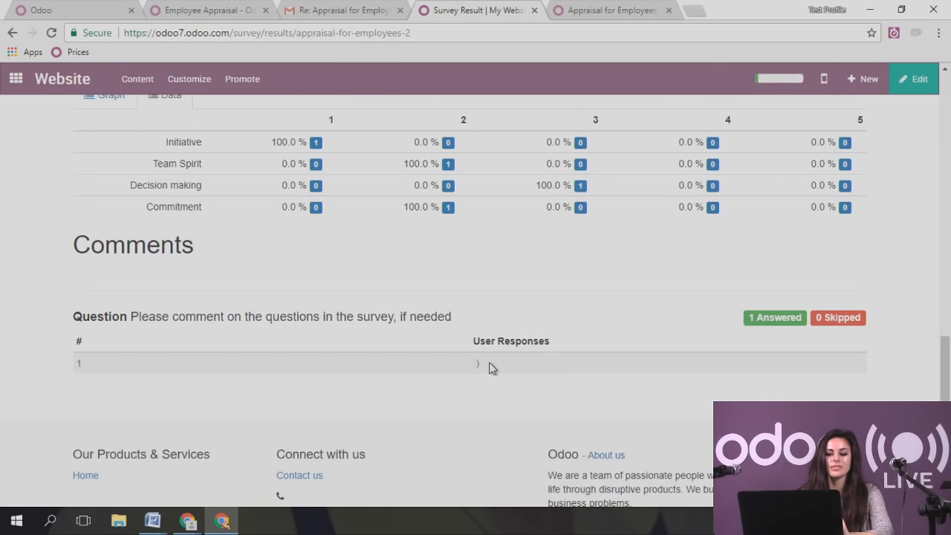
scroll(489, 368, up, 3)
scroll(489, 364, up, 5)
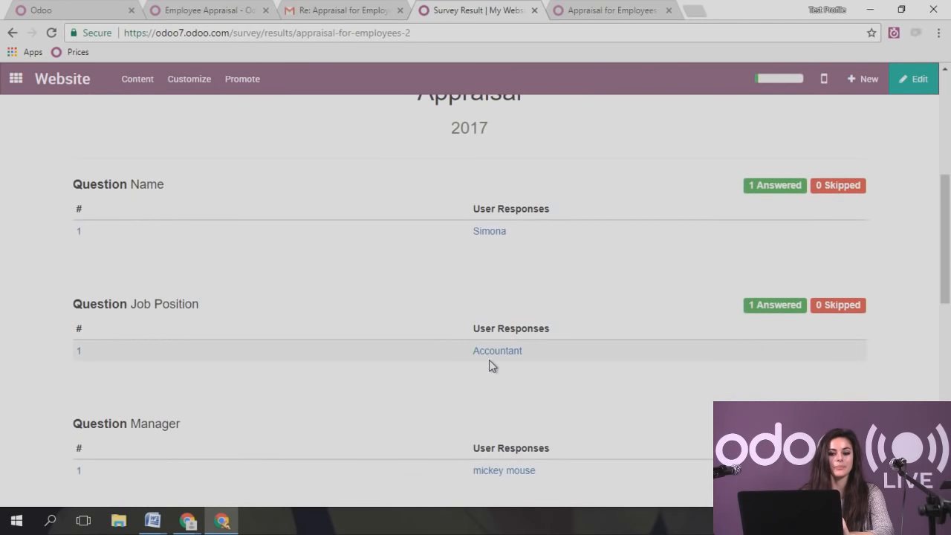
scroll(489, 361, up, 4)
scroll(491, 362, up, 2)
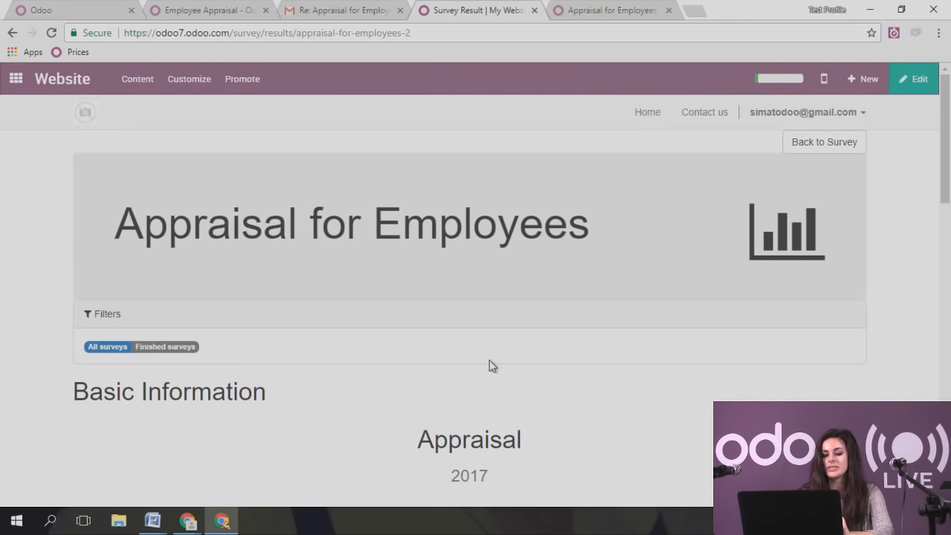
click(16, 80)
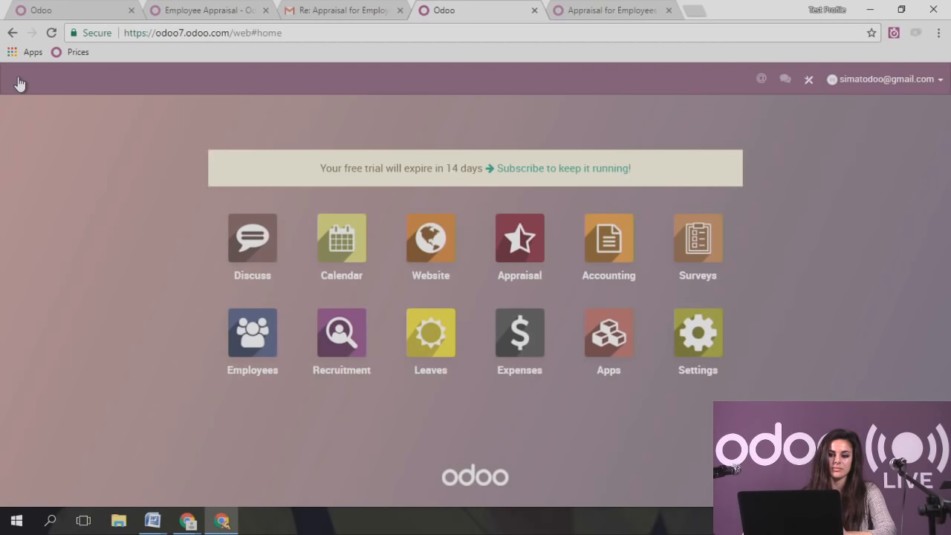
click(537, 251)
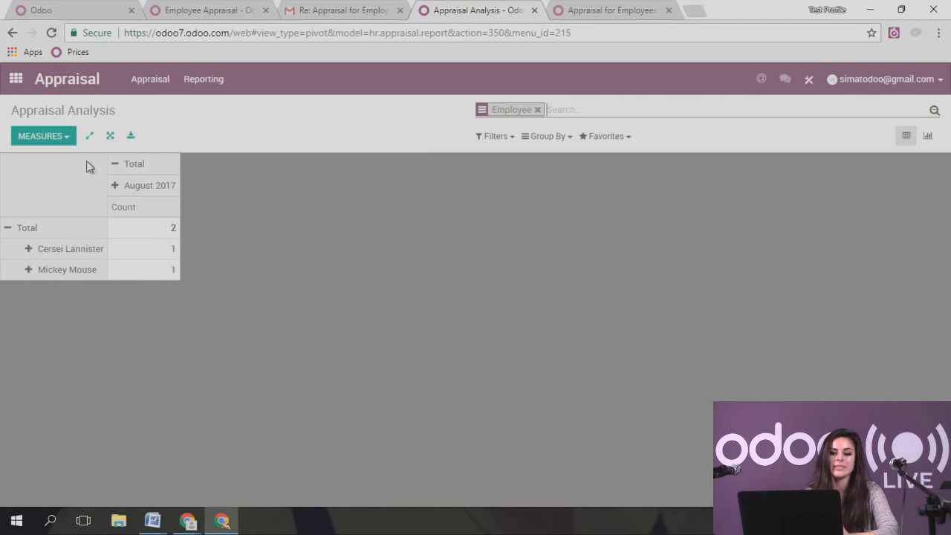
click(65, 138)
click(243, 217)
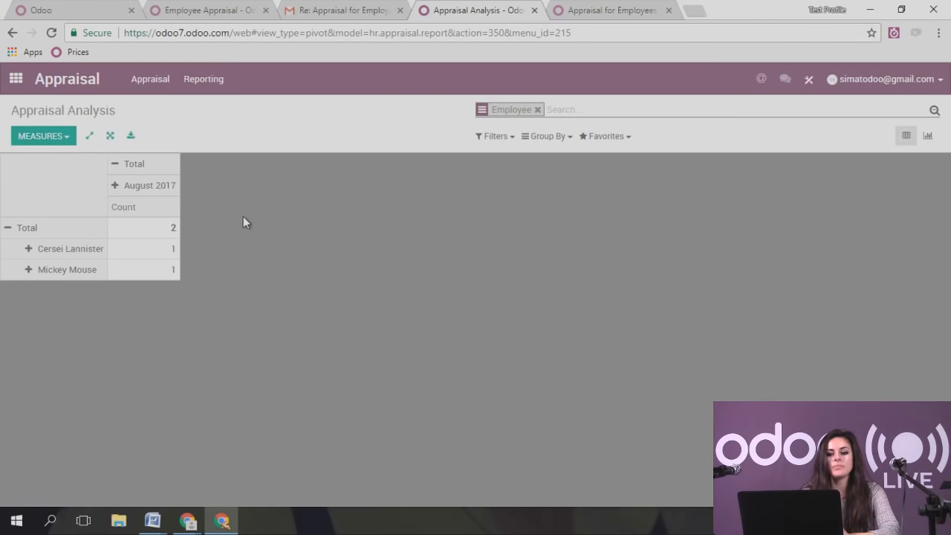
click(72, 250)
click(62, 269)
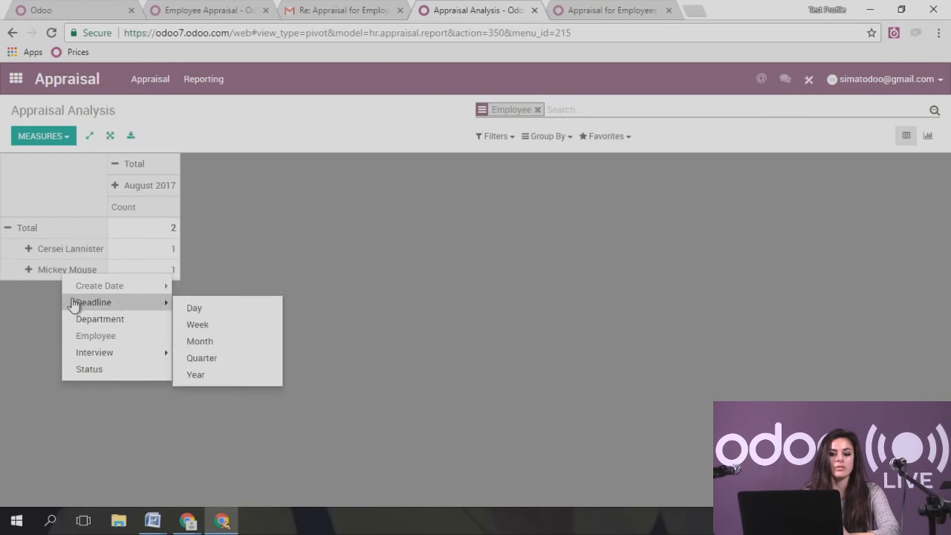
click(112, 323)
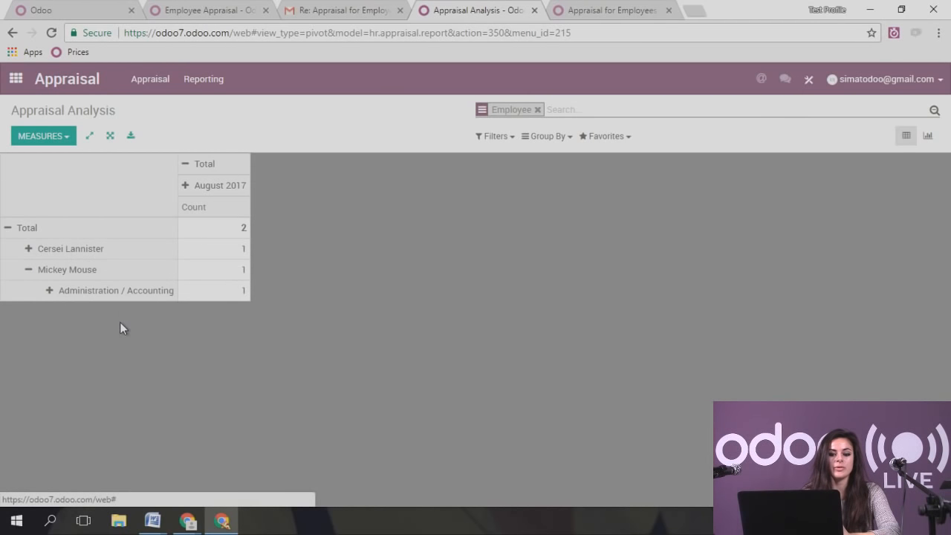
click(212, 186)
mouse_move(279, 269)
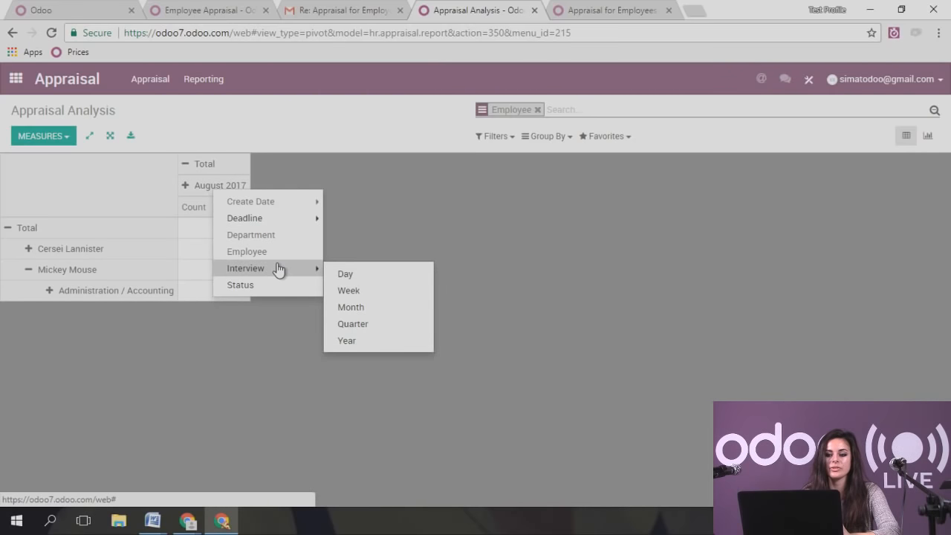
click(281, 284)
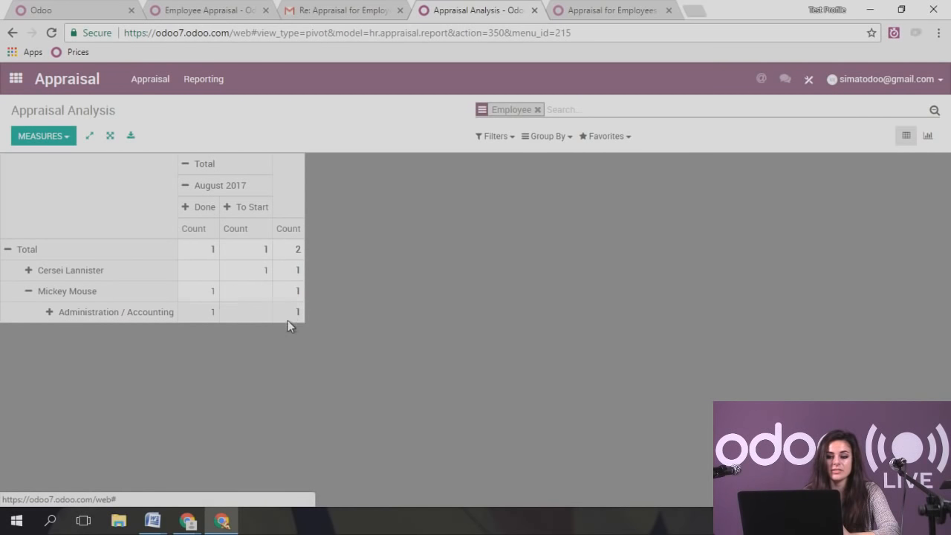
click(928, 139)
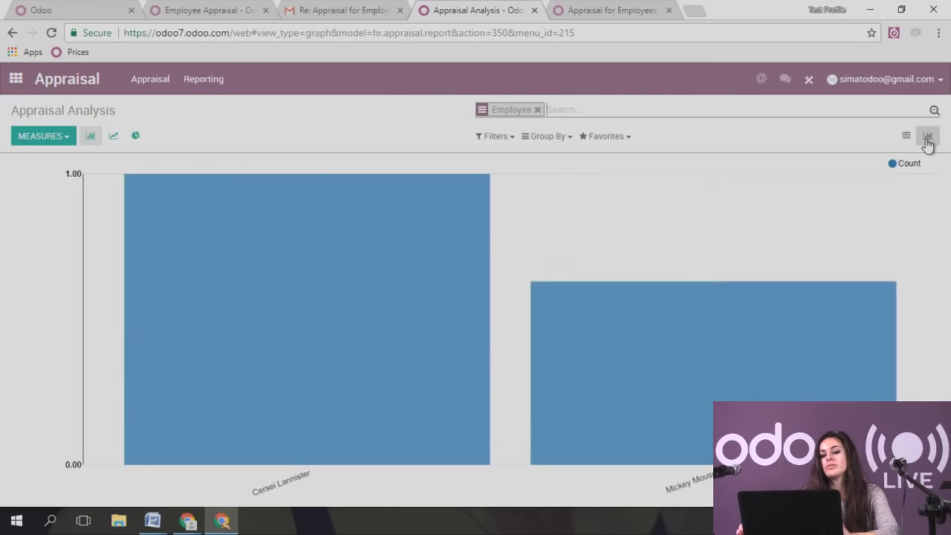
click(113, 135)
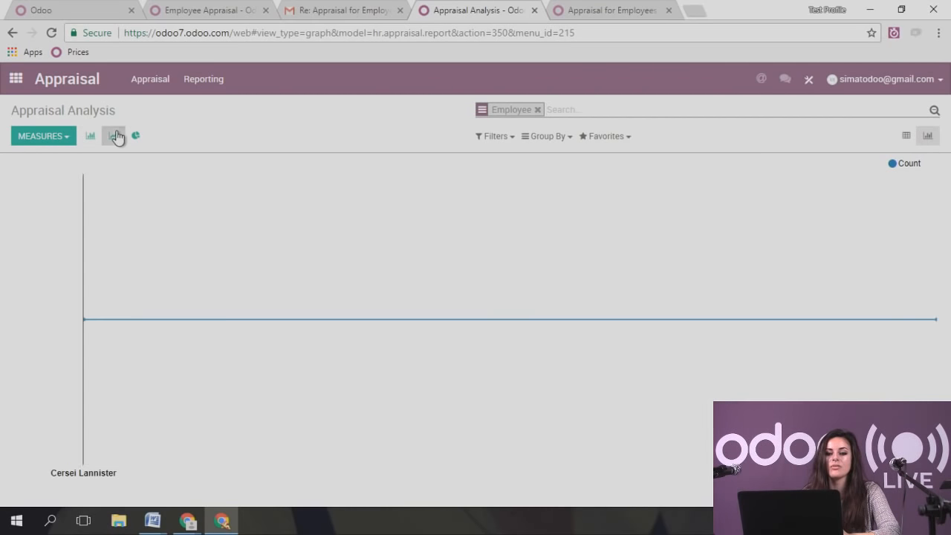
click(141, 143)
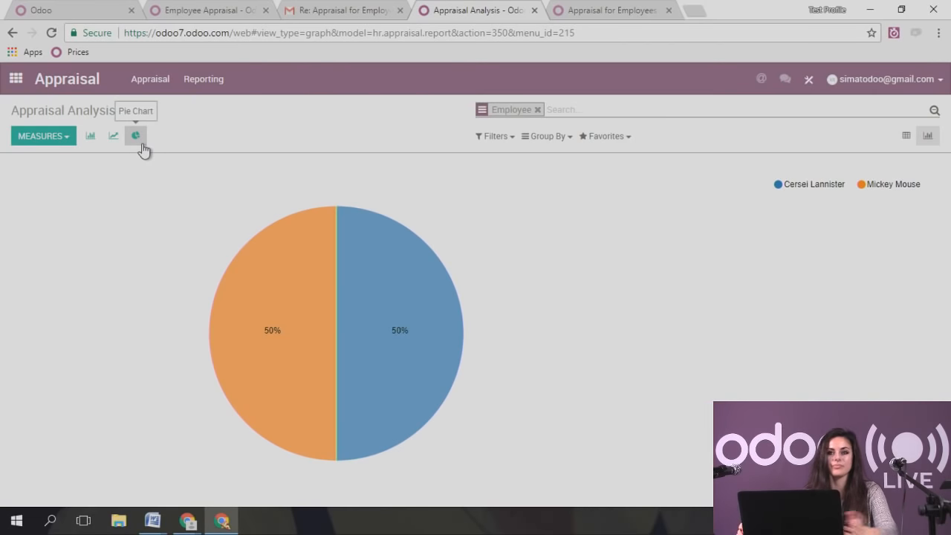
click(20, 87)
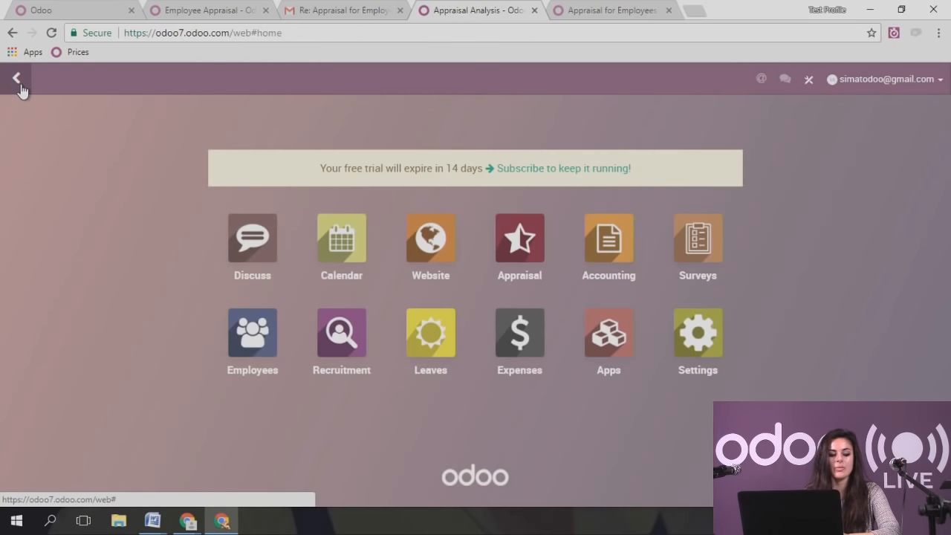
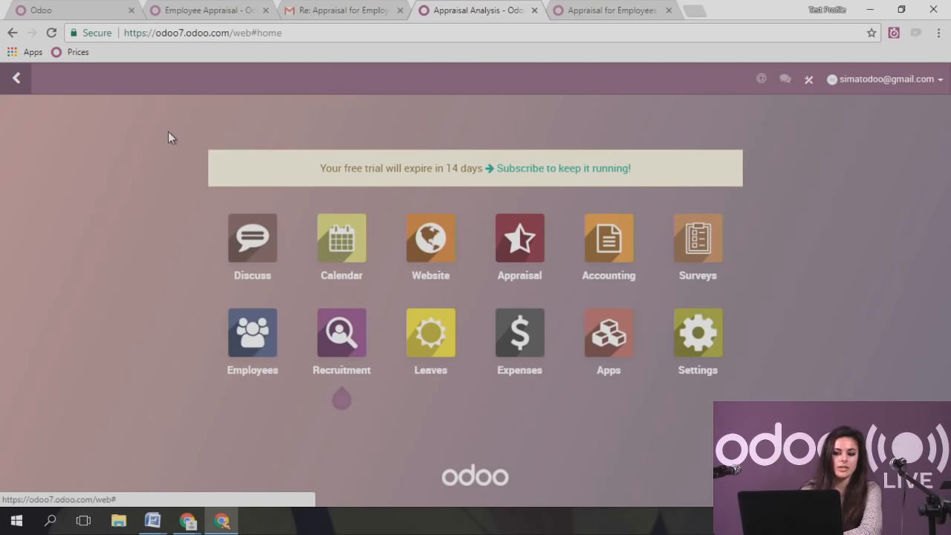
- In Expenses settings, enable recording expenses by email with the 'expense' alias, and save
click(542, 345)
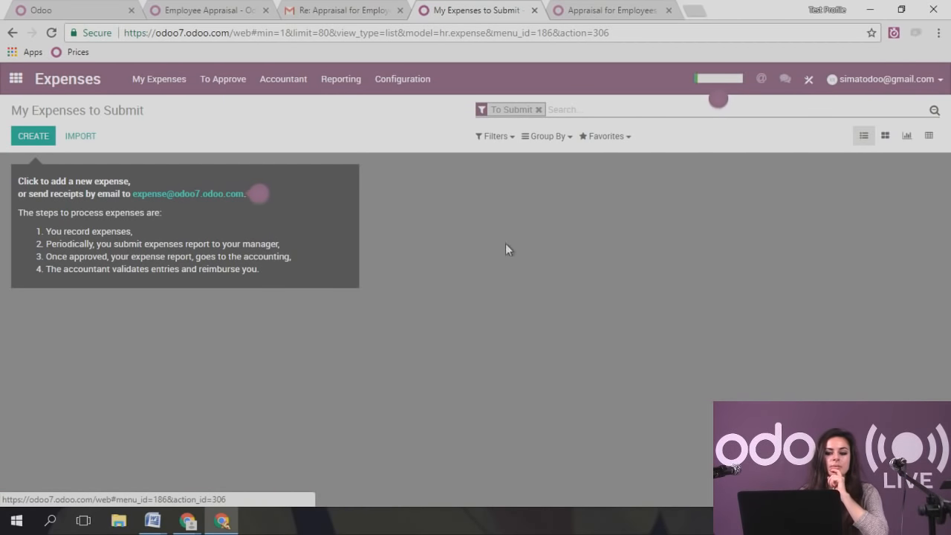
click(413, 81)
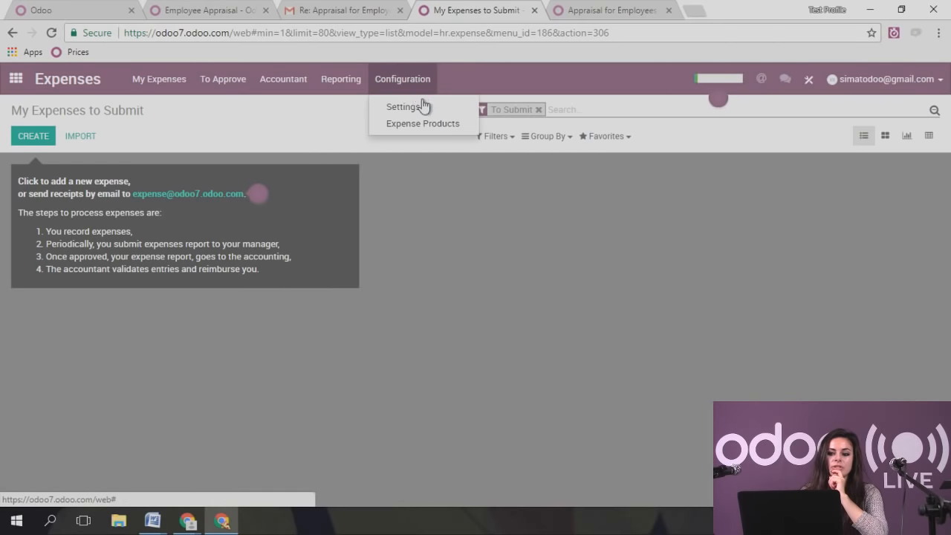
click(422, 109)
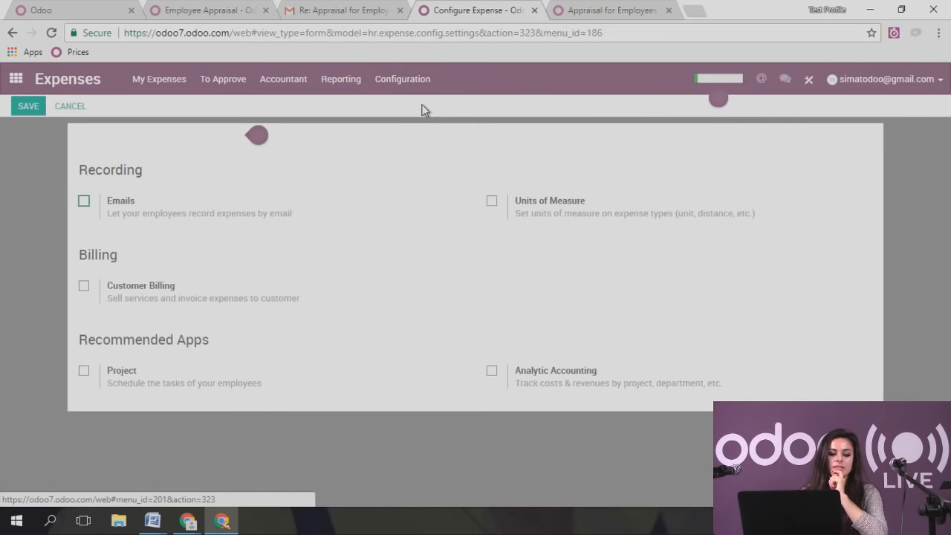
click(84, 201)
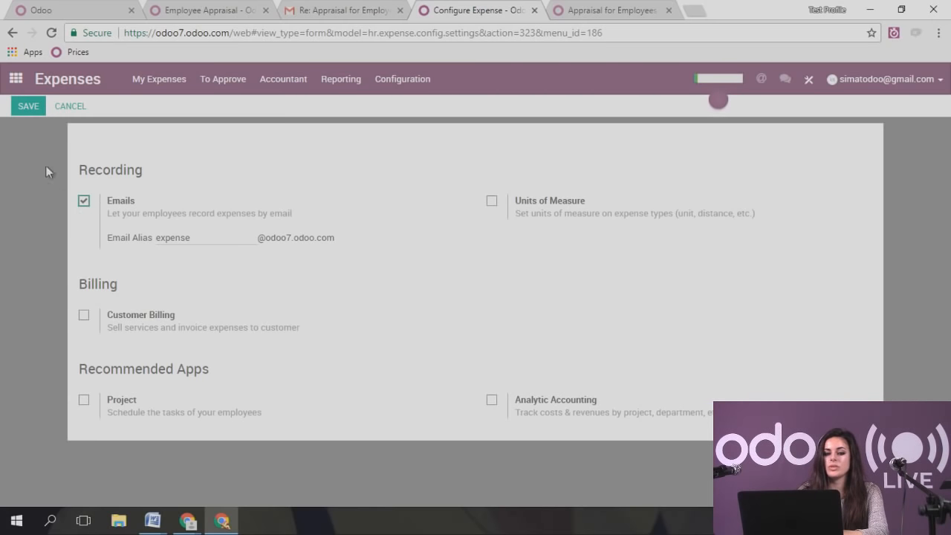
click(26, 107)
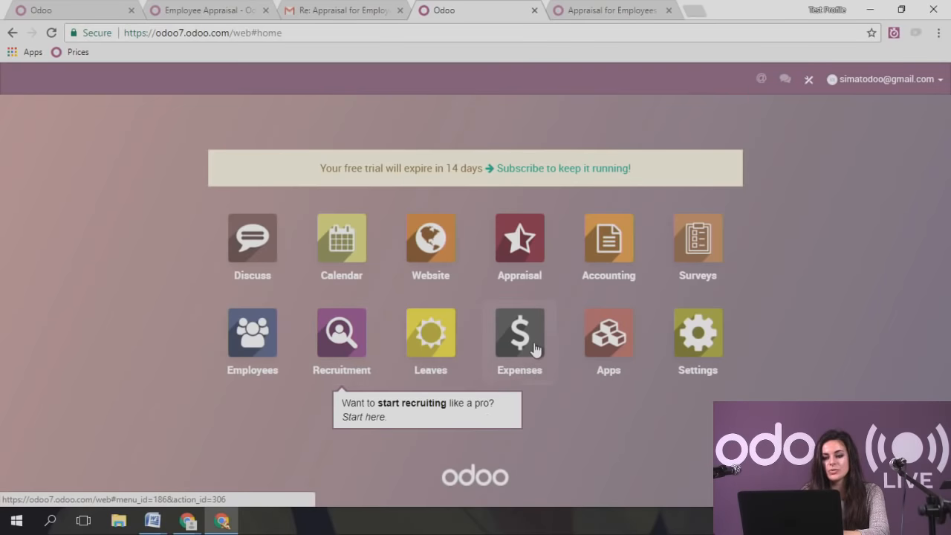
- Create a new expense product named Lunch Meeting, keeping Service as its product type
click(508, 369)
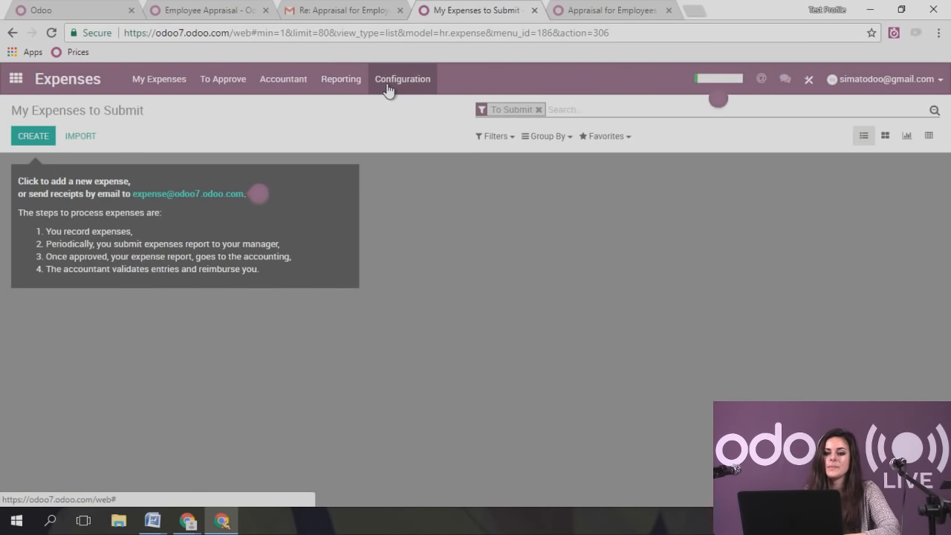
click(387, 88)
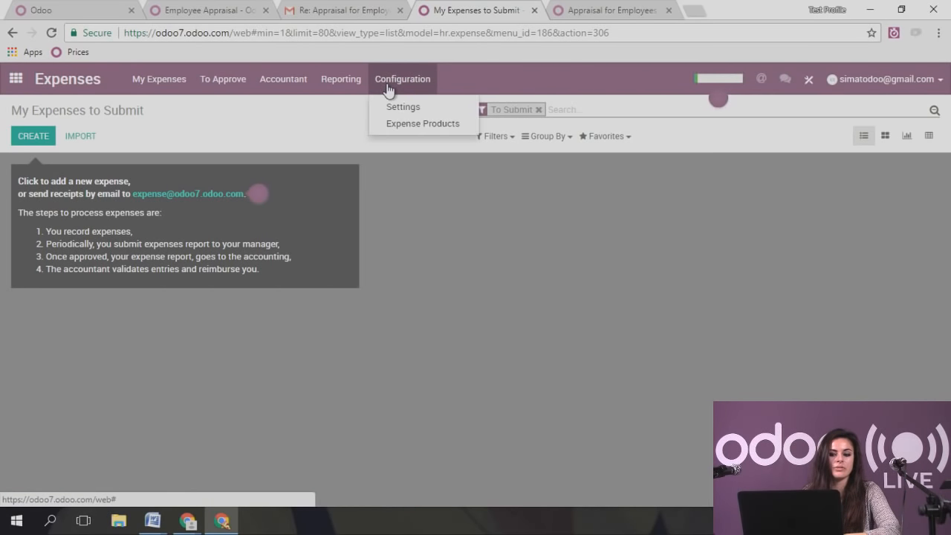
click(419, 128)
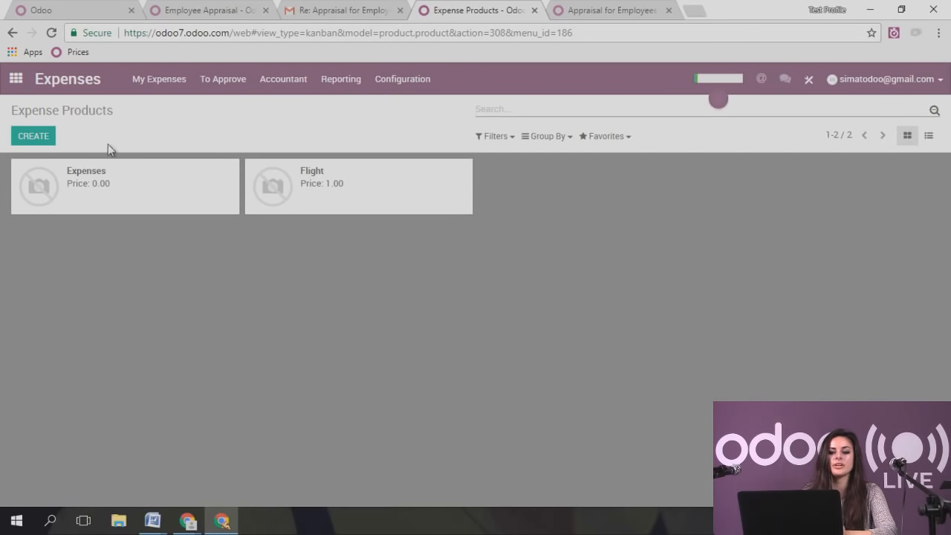
click(32, 136)
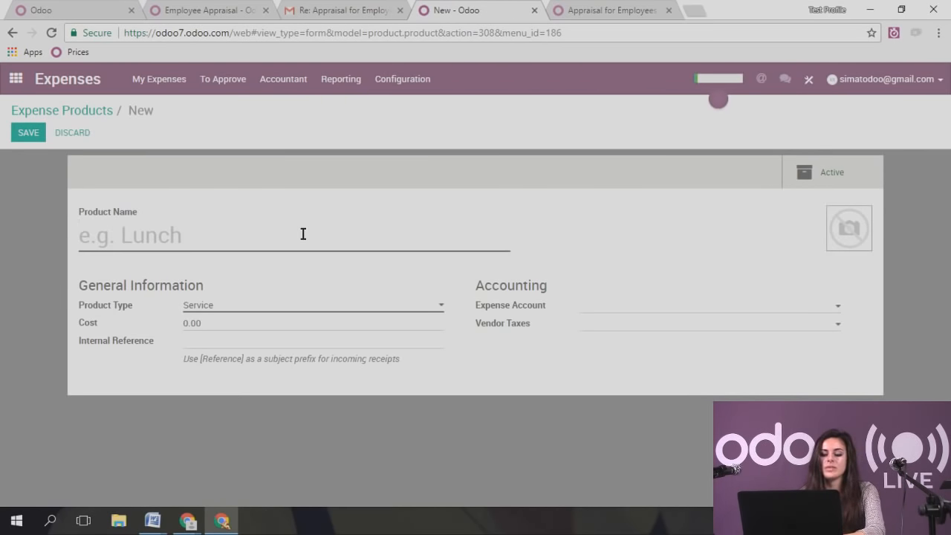
text(Lunch Meeting)
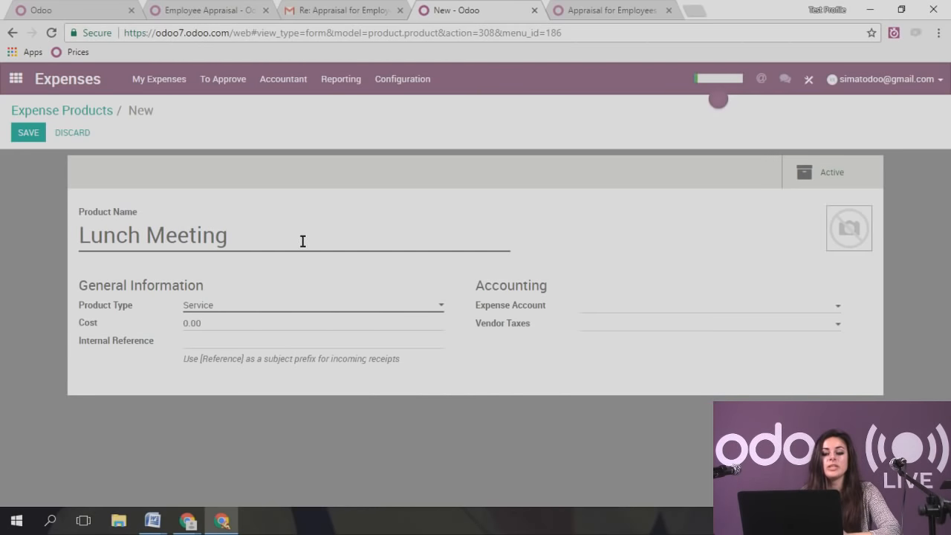
click(241, 309)
click(241, 311)
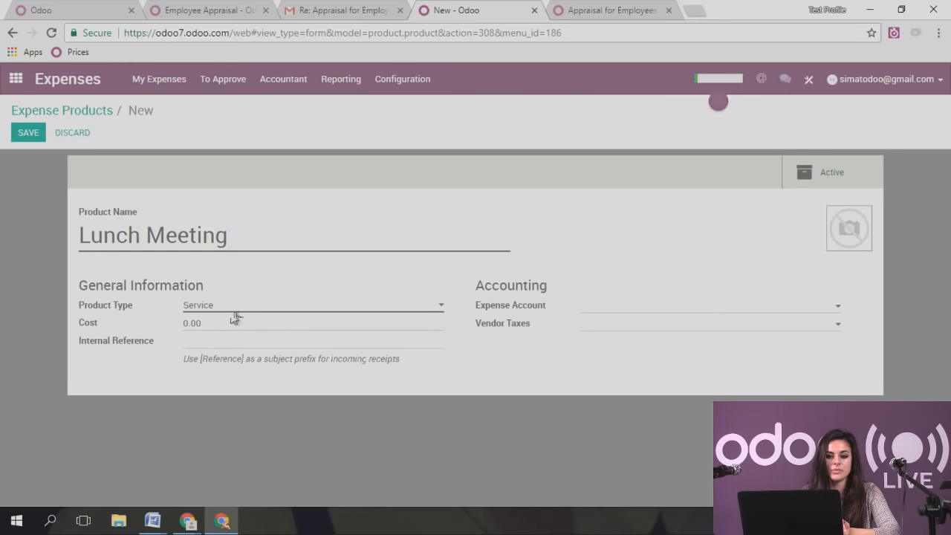
- Keep the cost at 0.00, set internal reference MEAL, and save the Lunch Meeting product
click(233, 319)
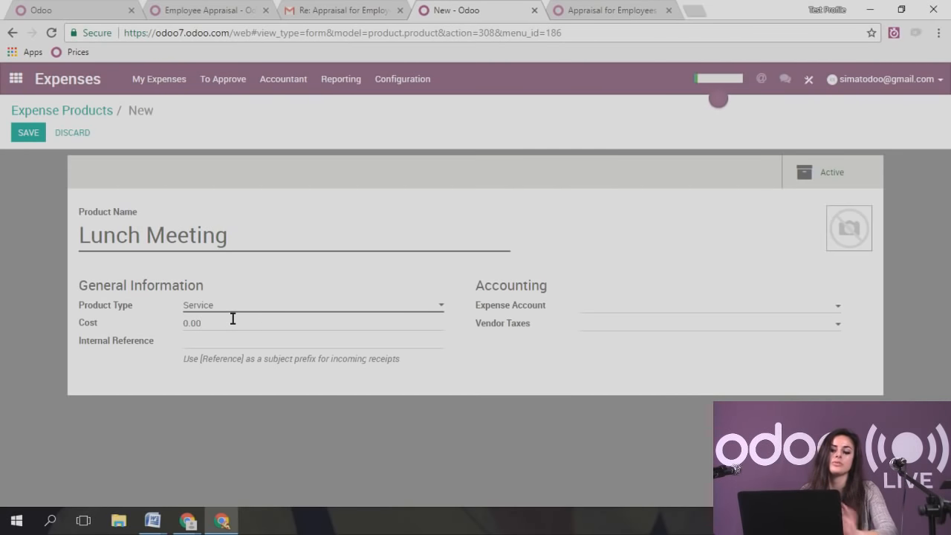
click(232, 338)
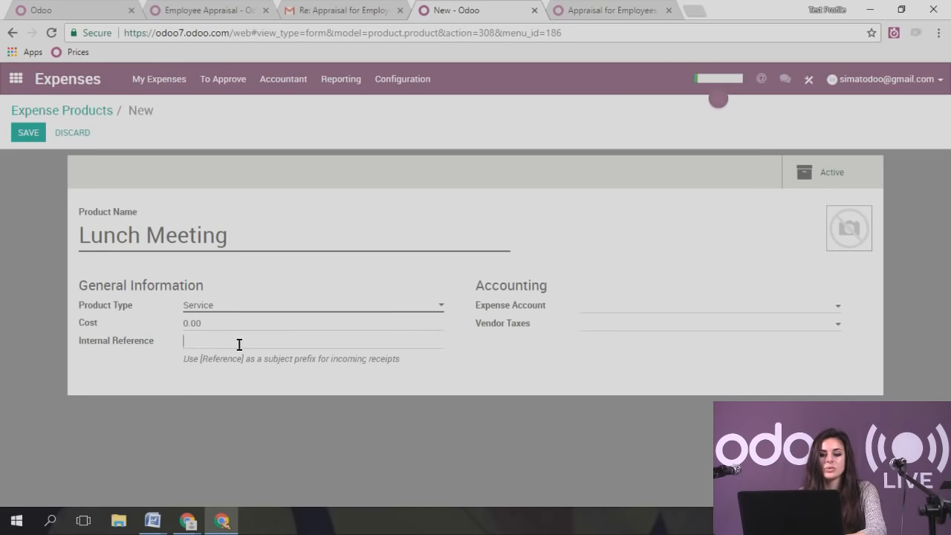
text(LUN)
key(BackSpace)
key(BackSpace)
key(BackSpace)
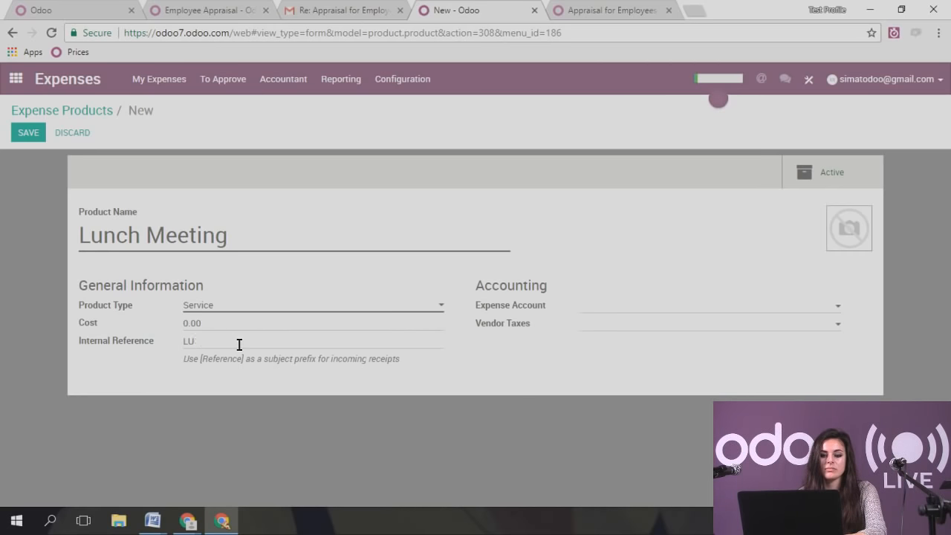
text(MEAL)
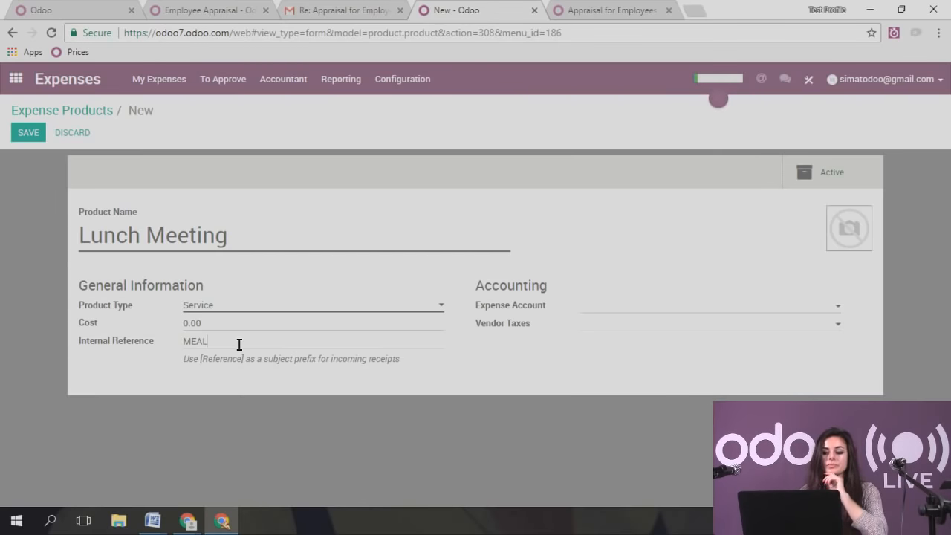
click(603, 308)
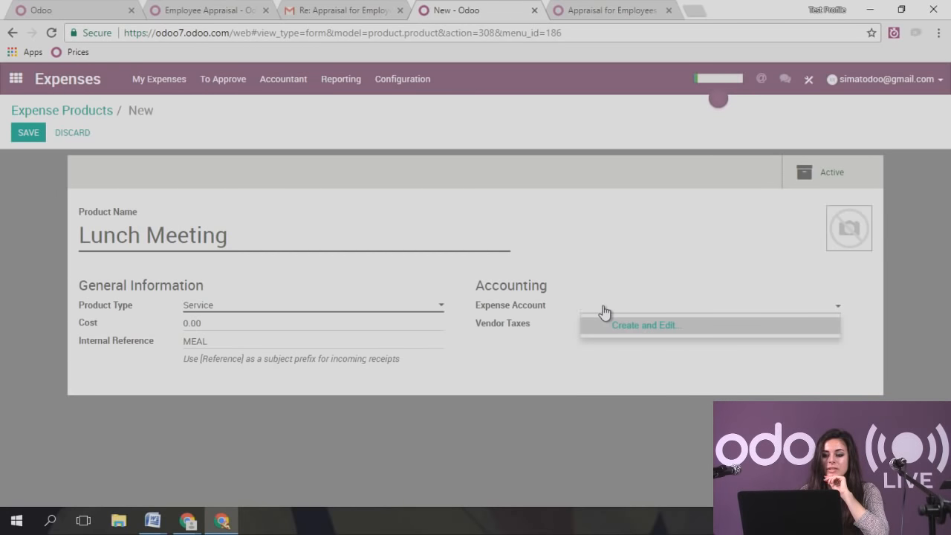
click(605, 327)
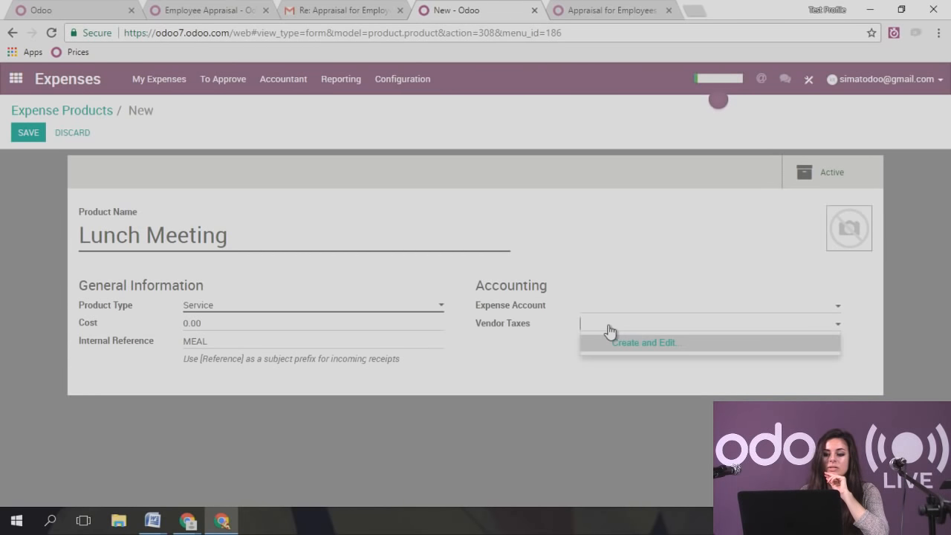
click(608, 327)
drag(498, 325, 549, 335)
click(551, 336)
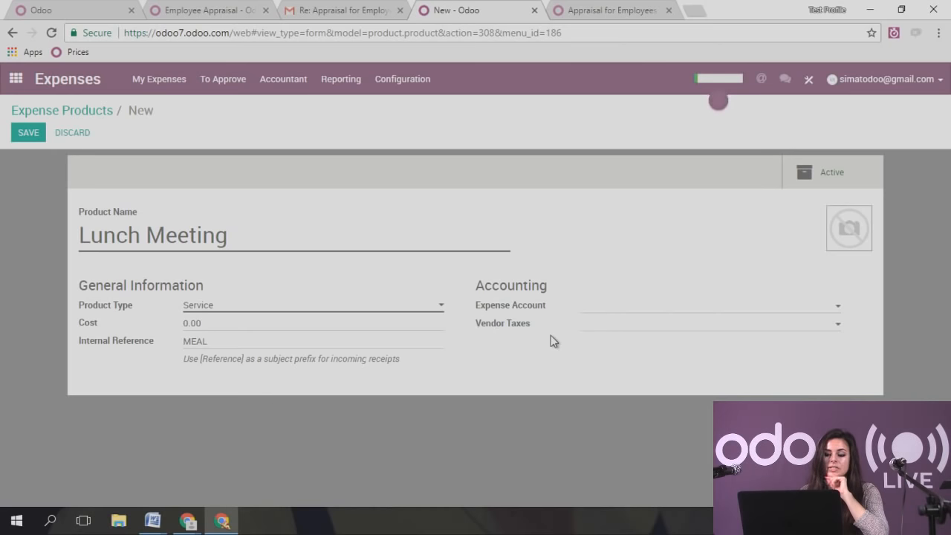
click(18, 136)
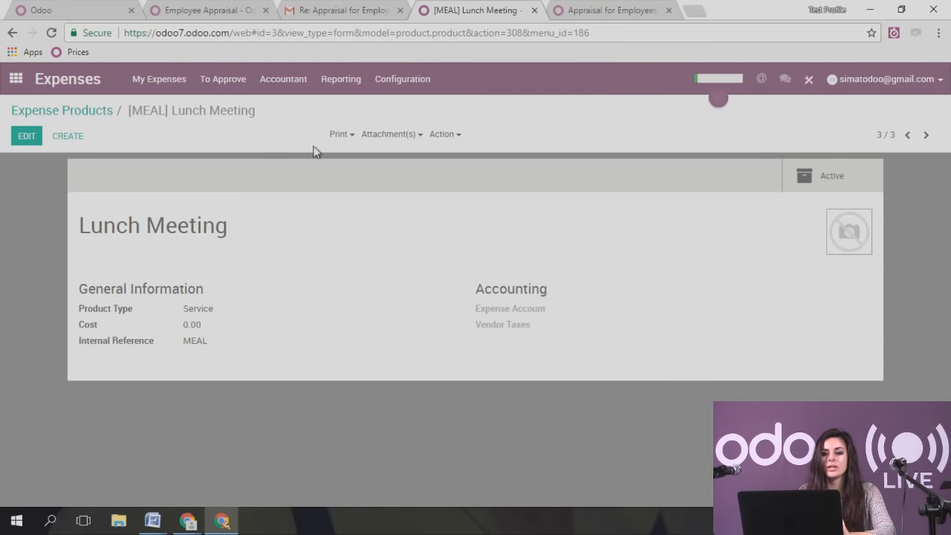
click(355, 9)
- Compose a new full-size Gmail message with subject '[MEAL] meeting with client 22.46'
click(67, 154)
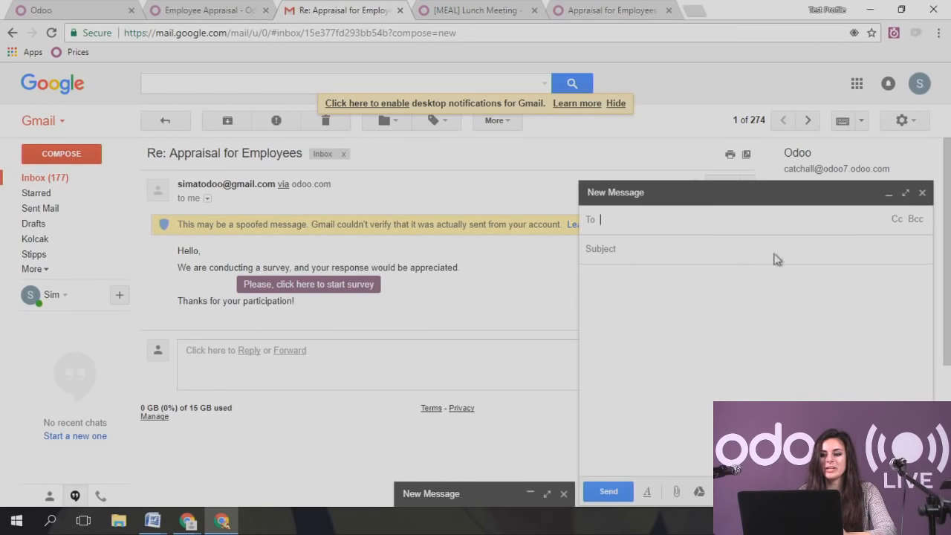
click(908, 189)
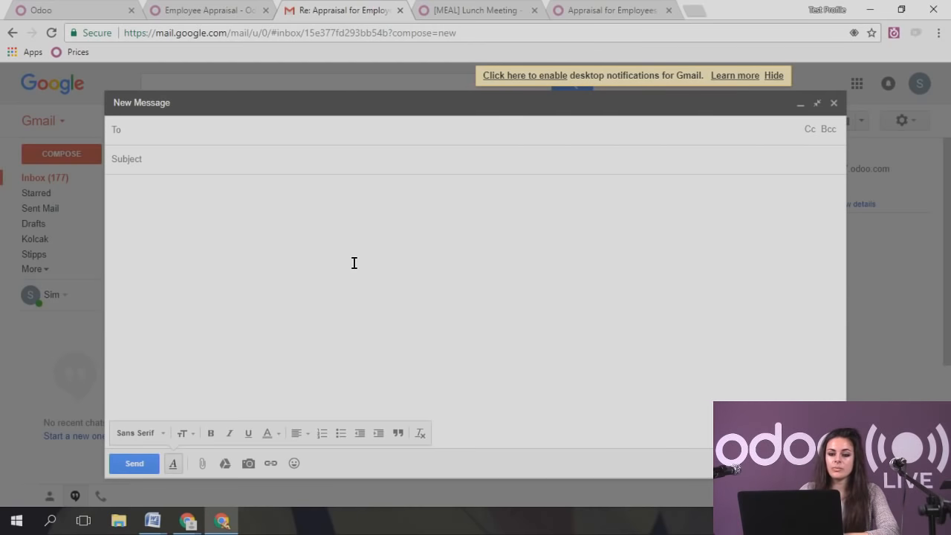
click(232, 165)
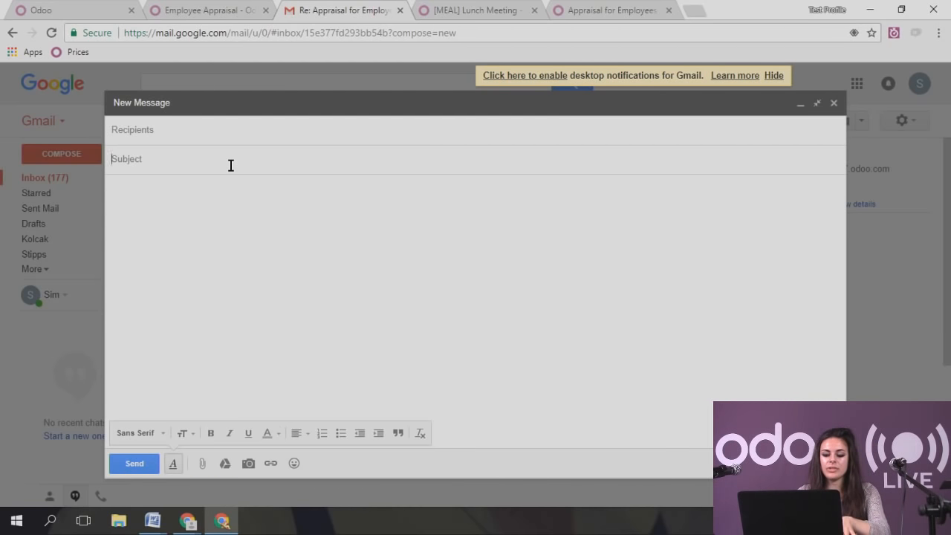
text([)
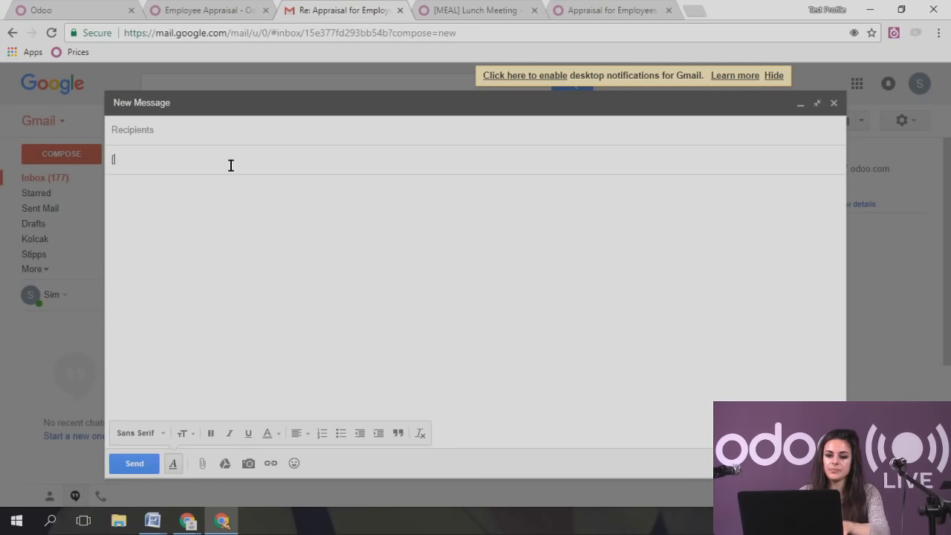
text(MEAL])
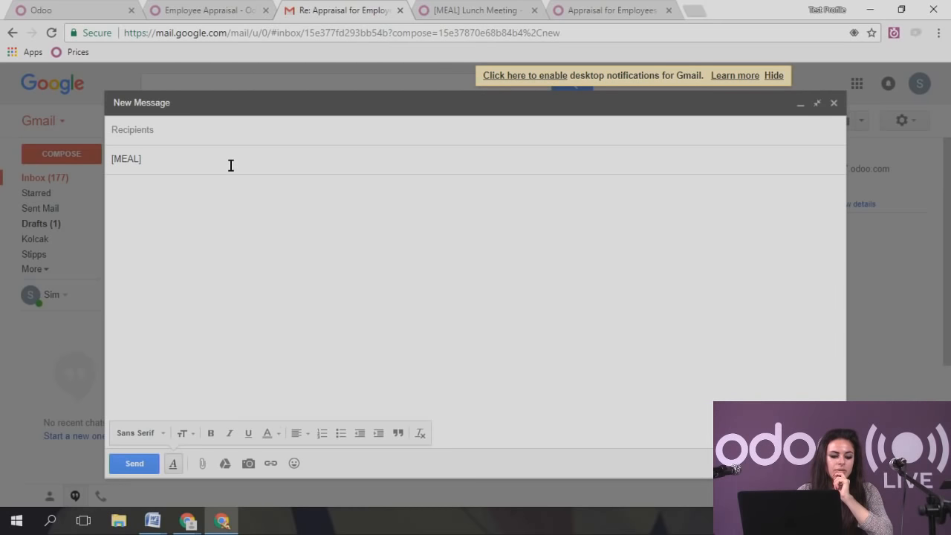
text(meeting)
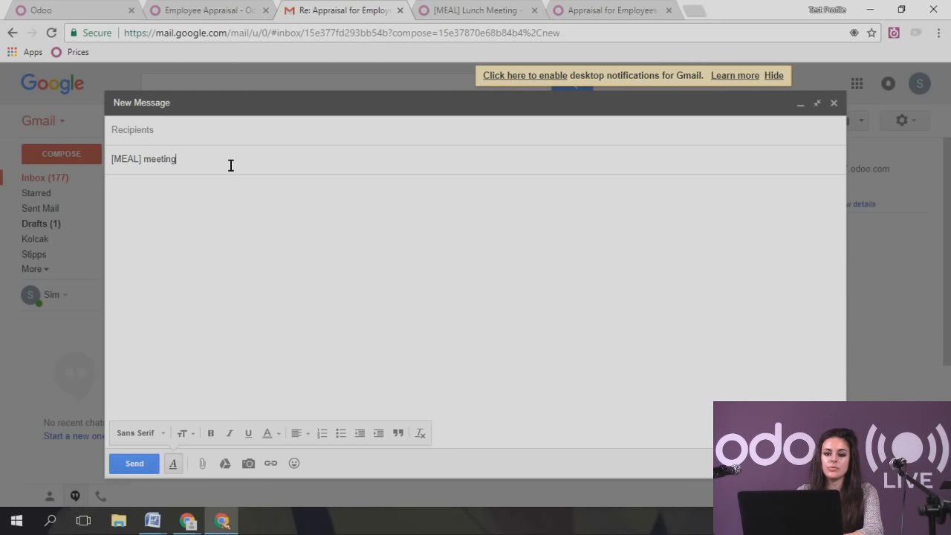
text( with client)
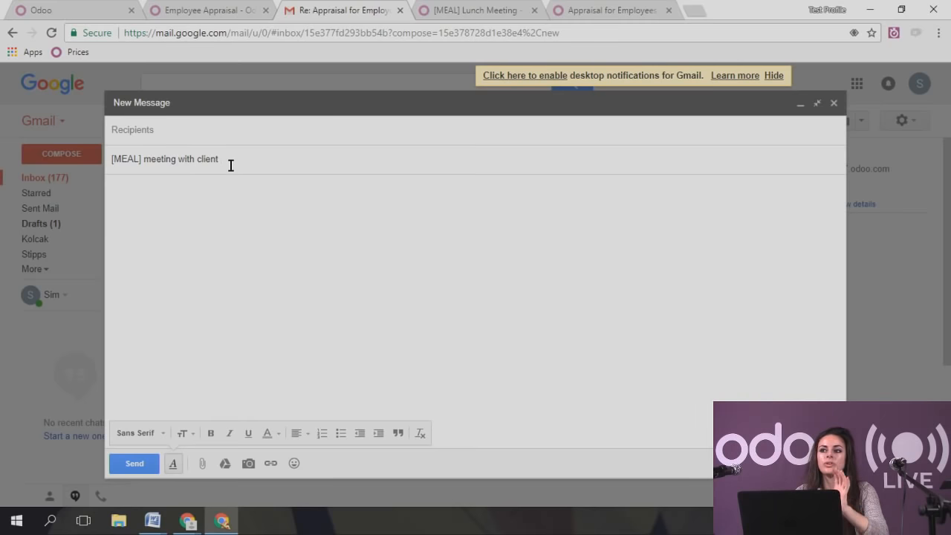
text(22)
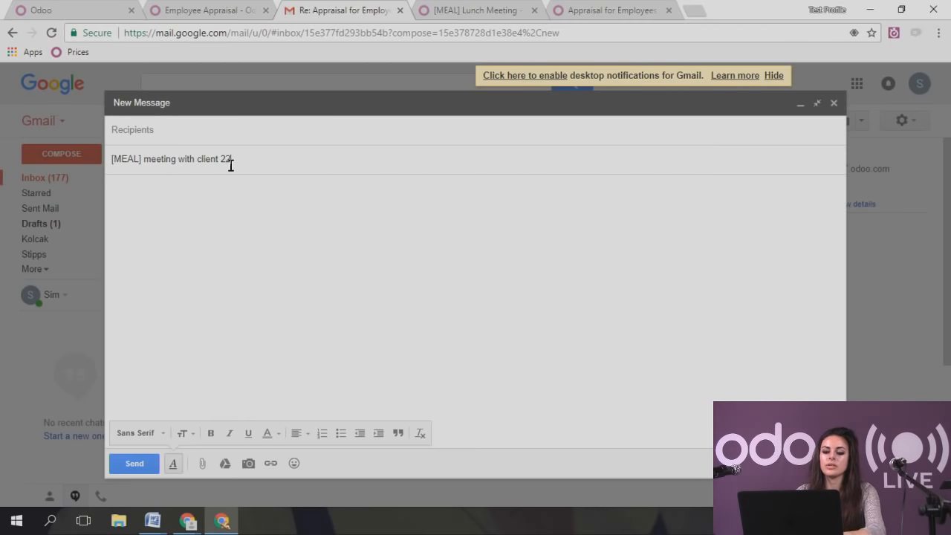
text(.46)
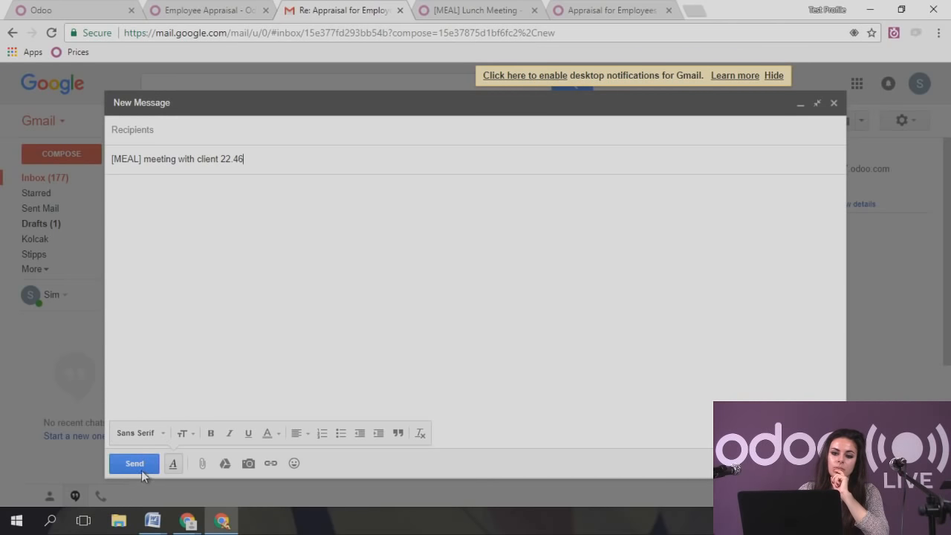
click(178, 121)
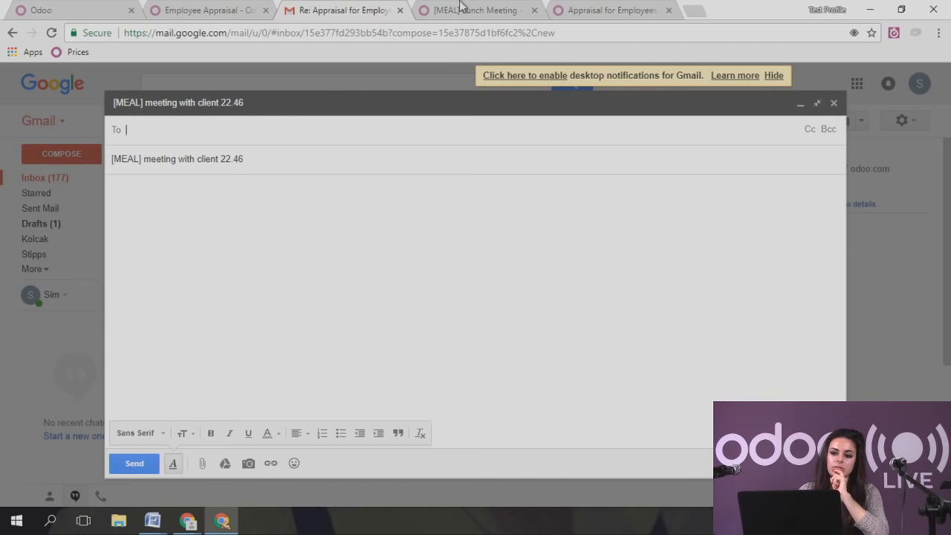
click(461, 9)
click(405, 84)
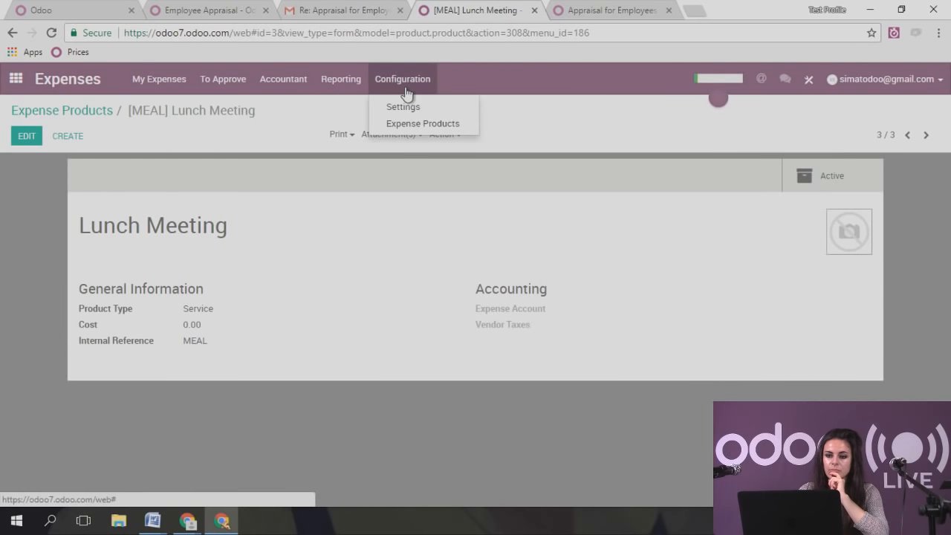
click(410, 108)
click(204, 239)
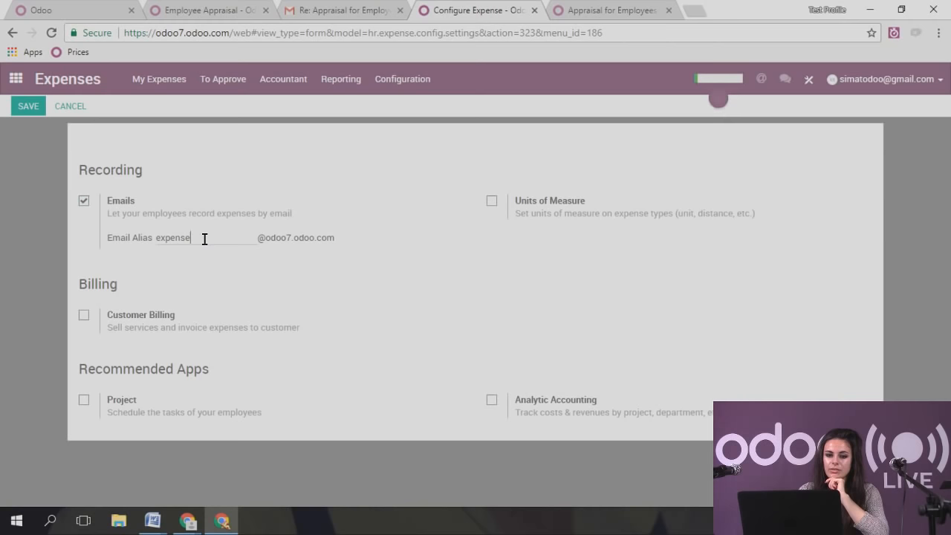
drag(258, 238, 329, 238)
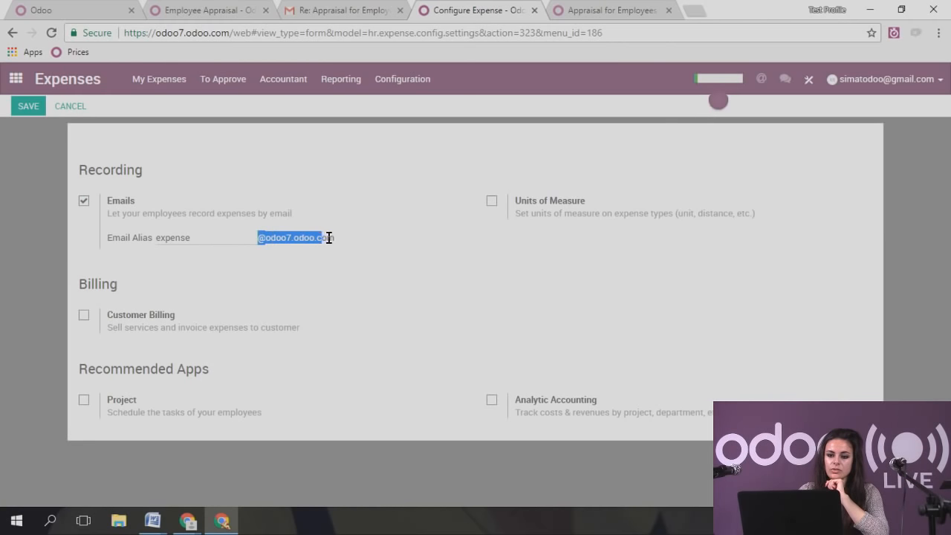
click(355, 9)
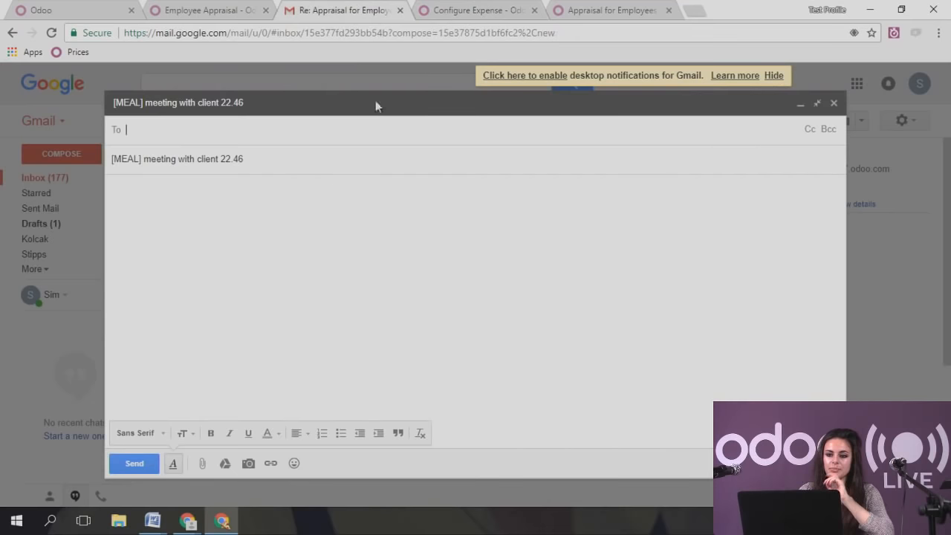
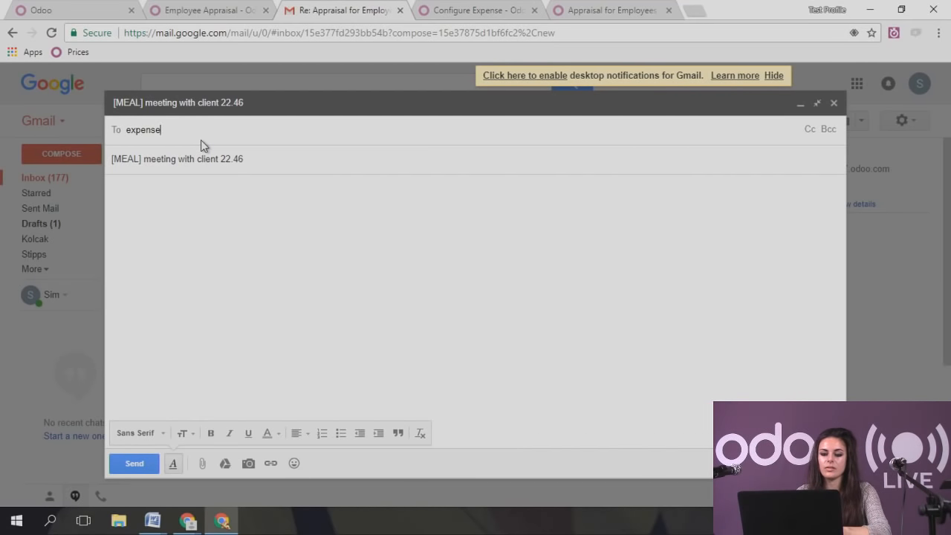
click(207, 235)
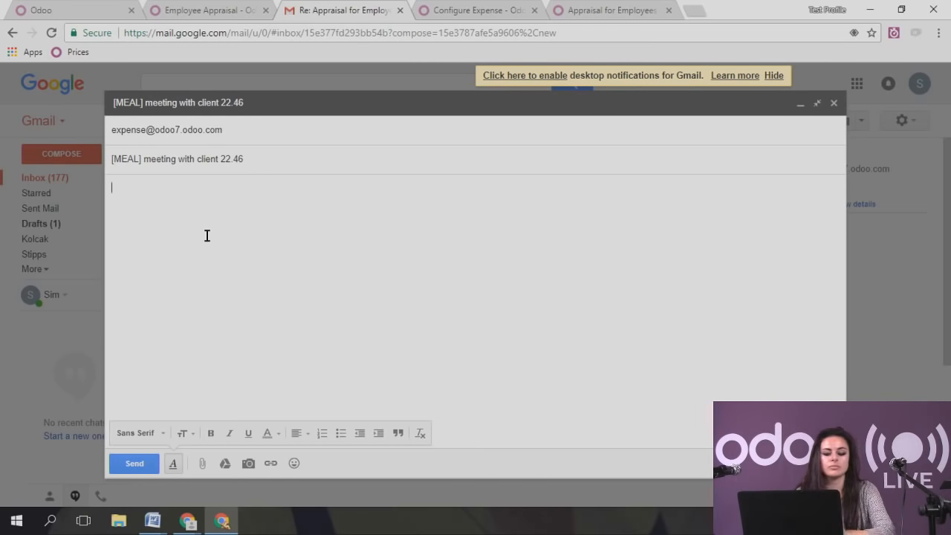
text(meeting )
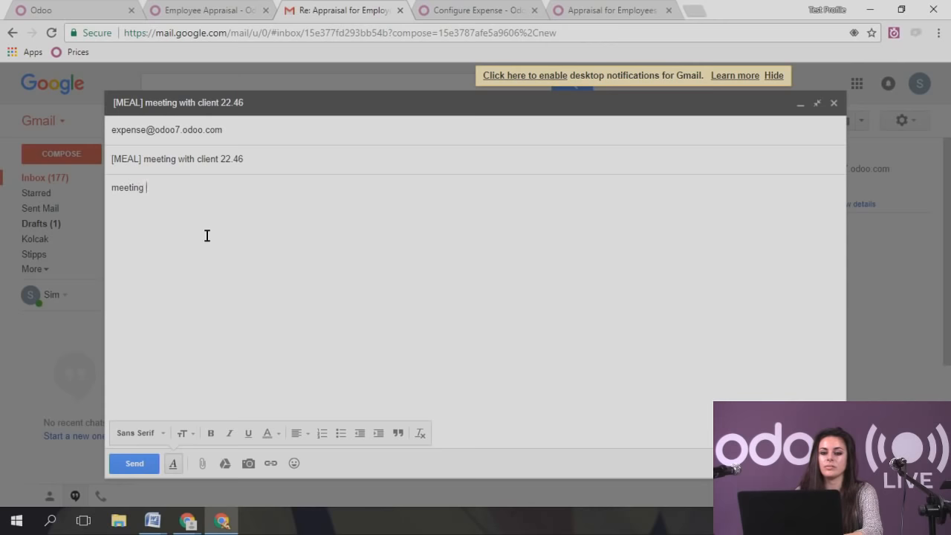
text(with client X )
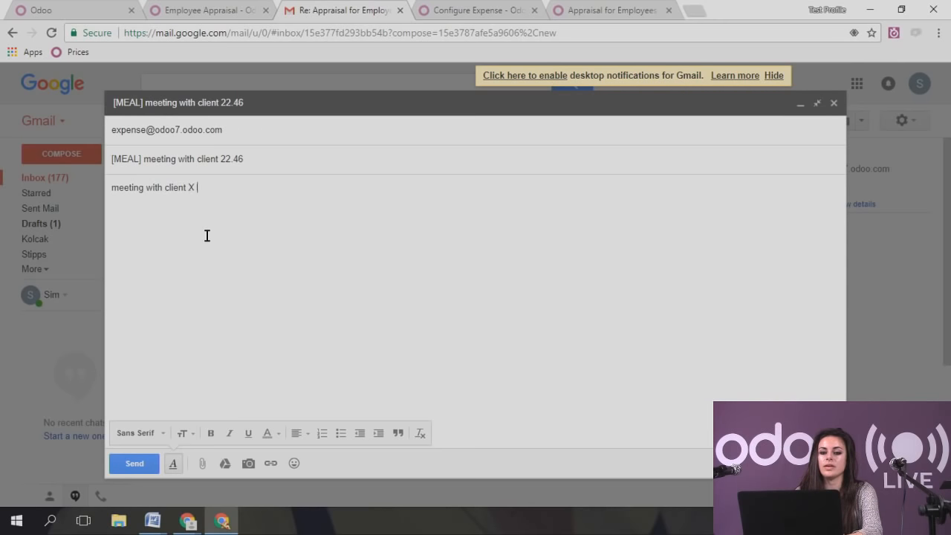
text(in café >)
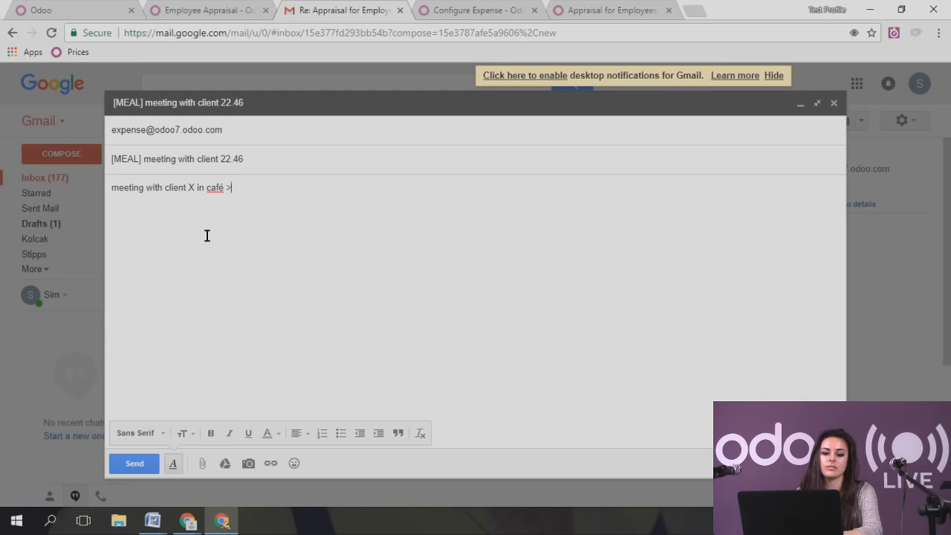
key(BackSpace)
text(Y for)
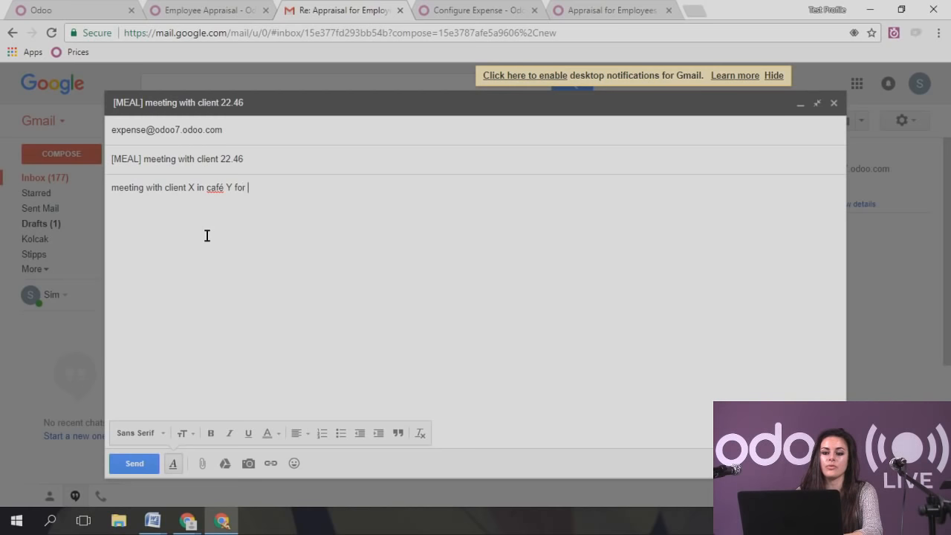
key(BackSpace)
key(BackSpace)
key(BackSpace)
key(BackSpace)
text(to close the sale)
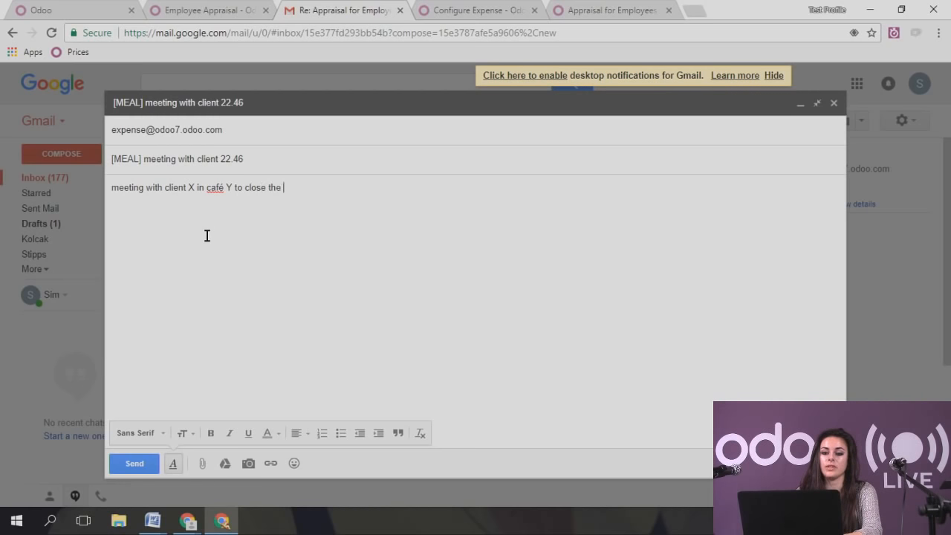
click(127, 464)
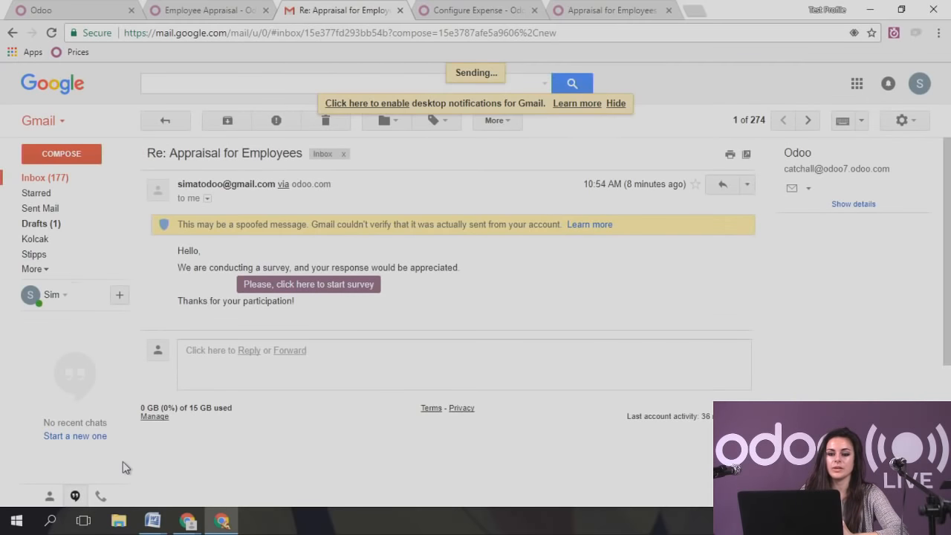
- Open the emailed 22.46 'meeting with client' expense from My Expenses > Expenses to Submit
click(202, 13)
click(484, 12)
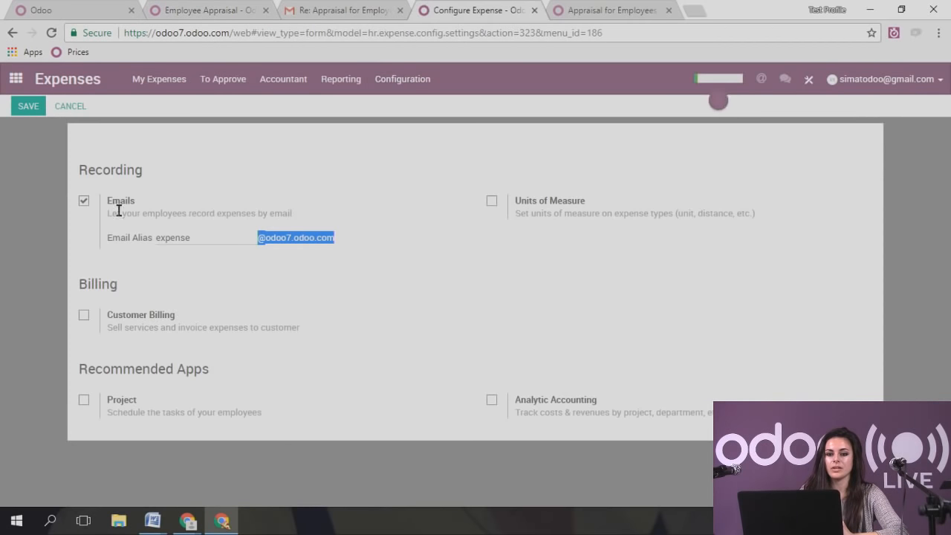
click(151, 86)
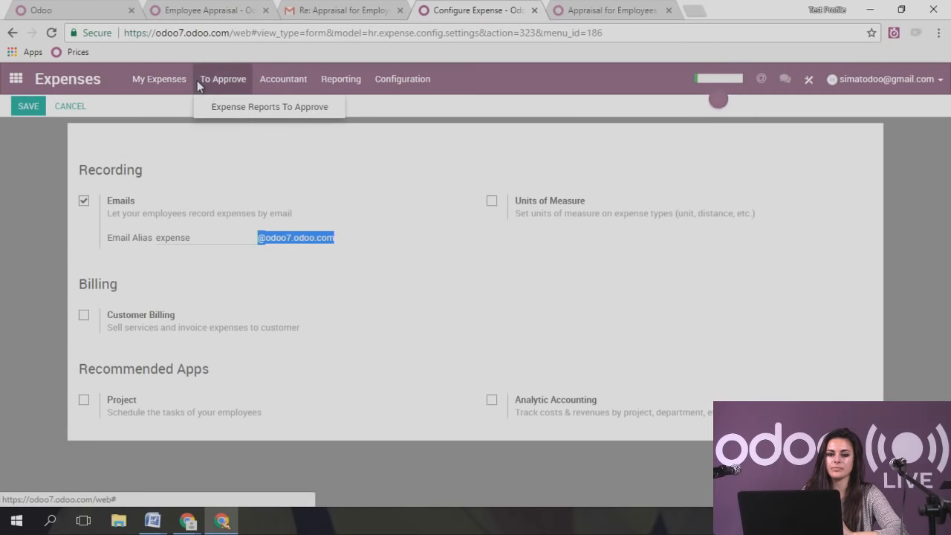
click(176, 106)
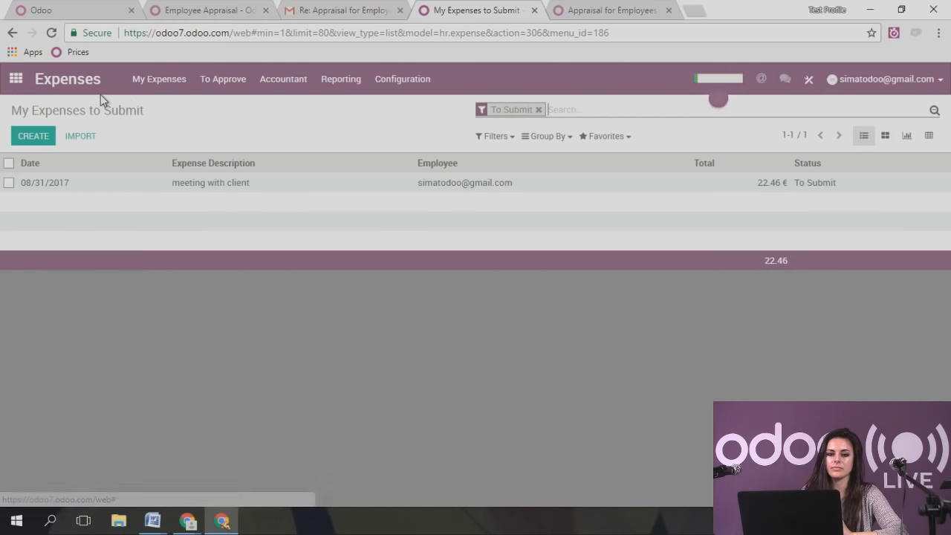
click(255, 188)
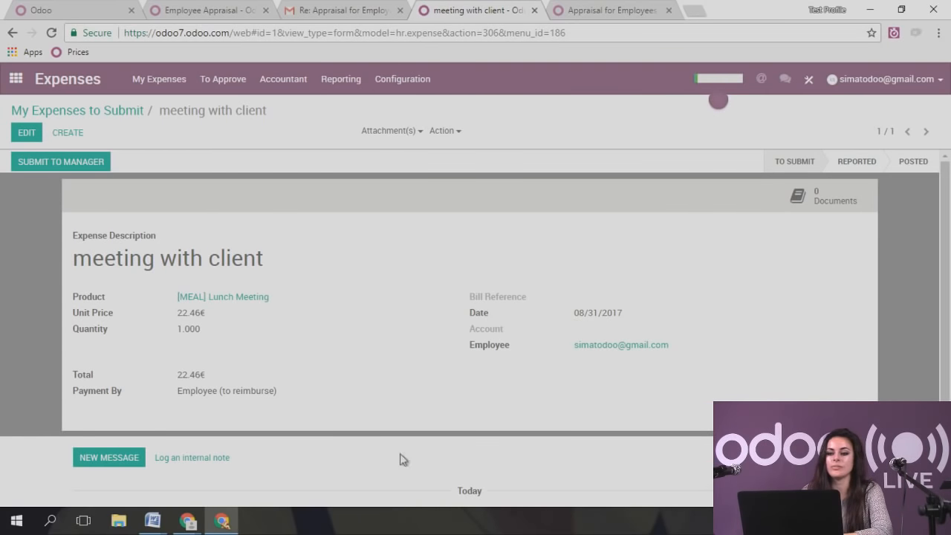
- Check the [MEAL] Lunch Meeting product, 22.46€ price and empty attachments, then submit to the manager
click(236, 298)
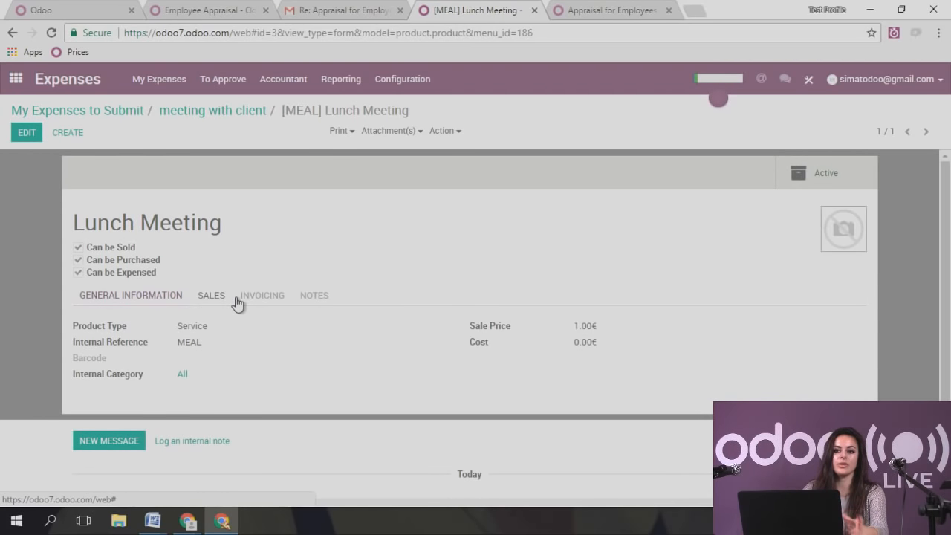
click(232, 113)
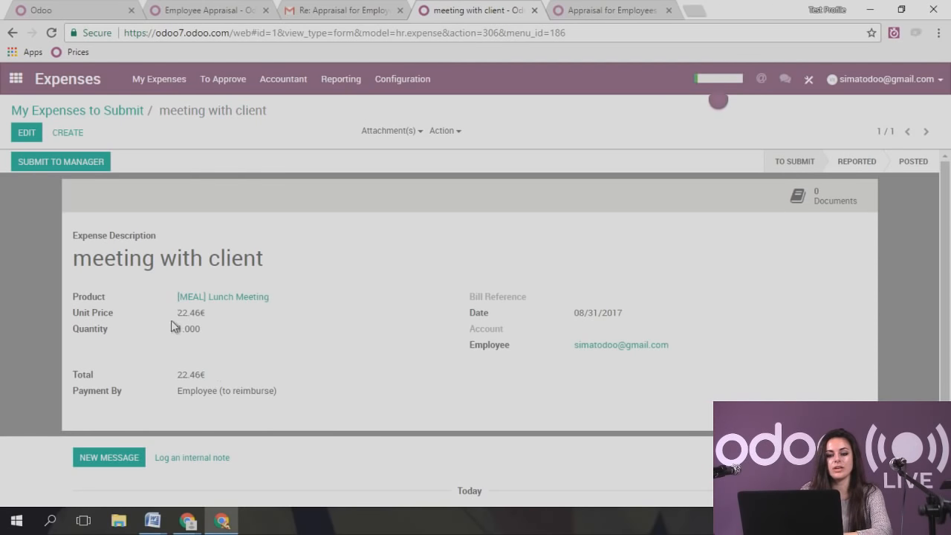
double_click(191, 317)
click(204, 354)
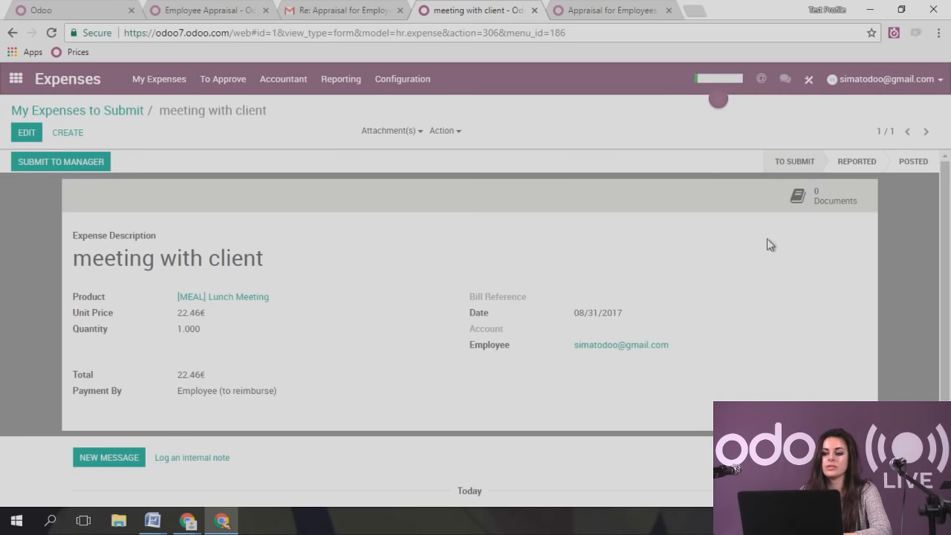
click(833, 196)
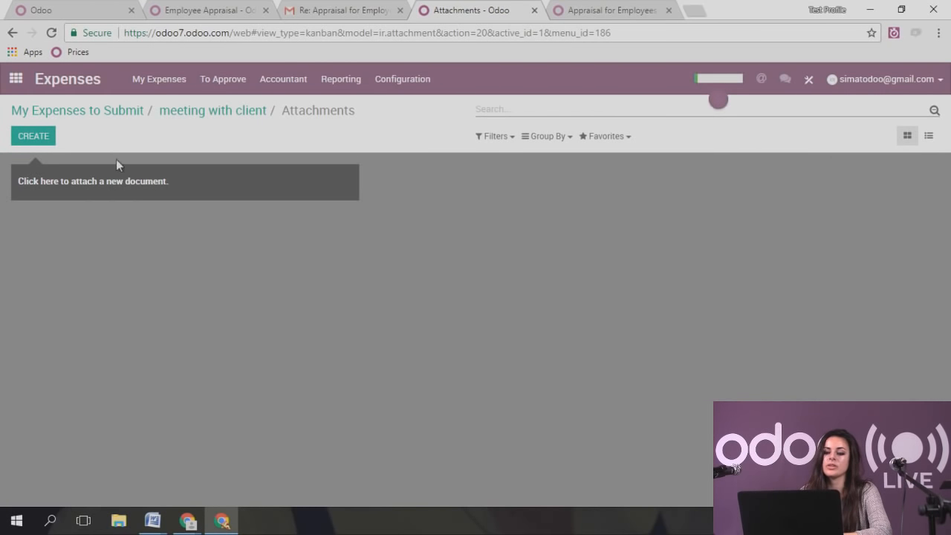
click(184, 115)
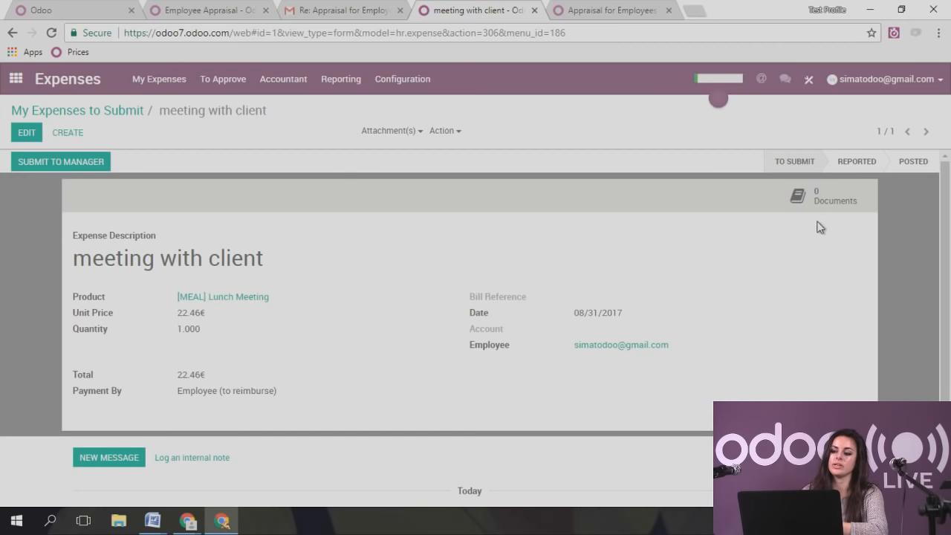
click(88, 166)
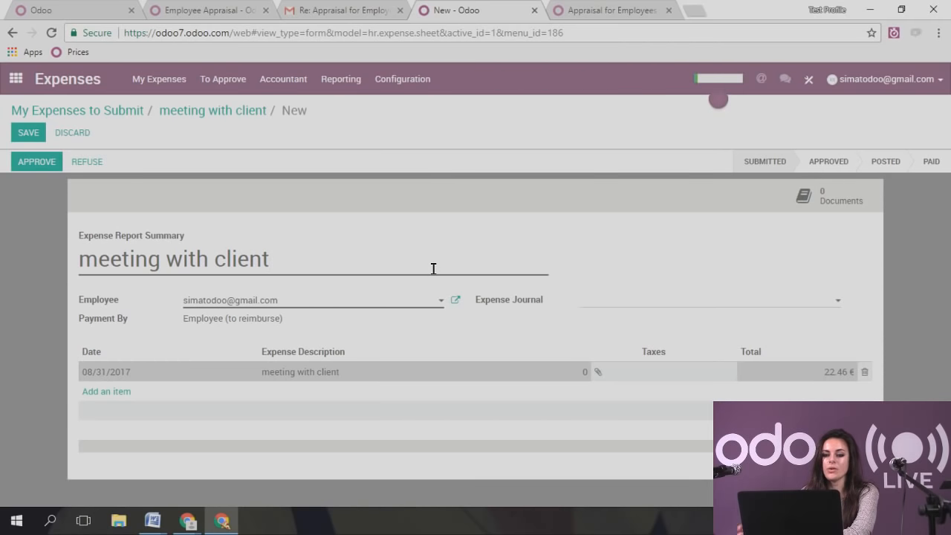
- Save and approve the 'meeting with client' expense report, then attempt to post its journal entries
click(28, 132)
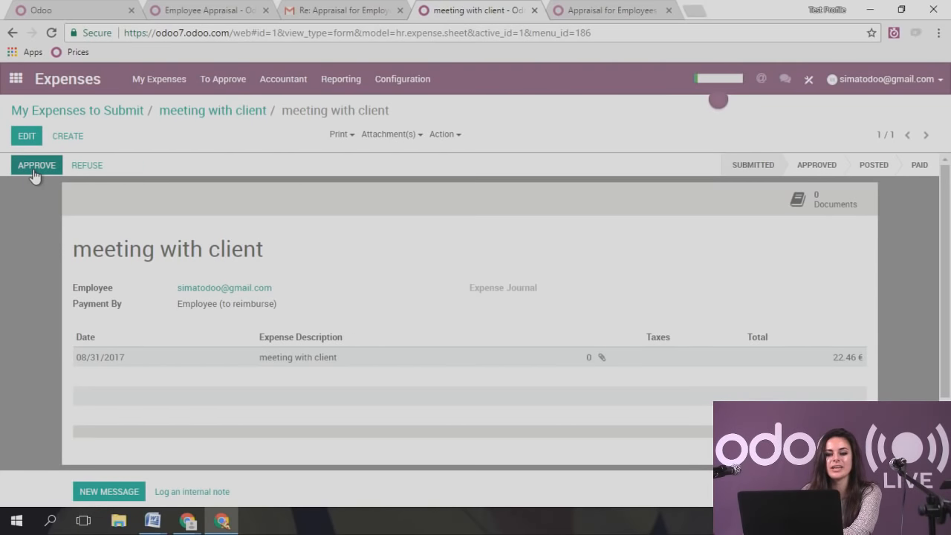
click(33, 165)
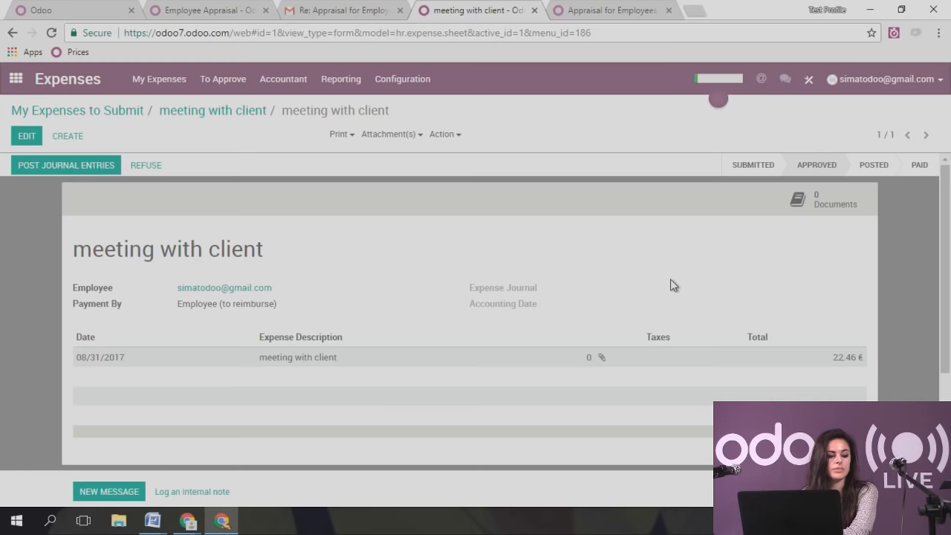
click(74, 166)
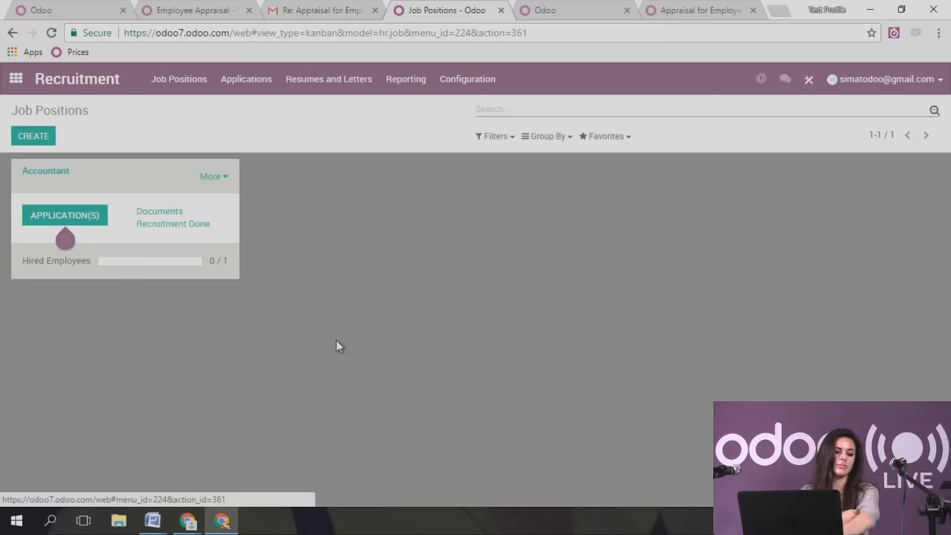
- Enable Online Posting and Interview Forms in the Recruitment settings and save them
click(406, 79)
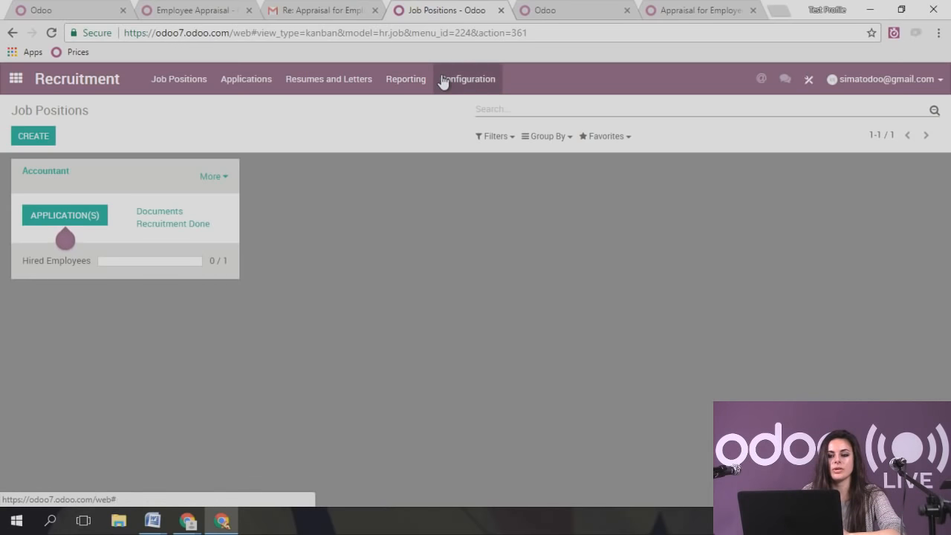
click(446, 79)
click(486, 104)
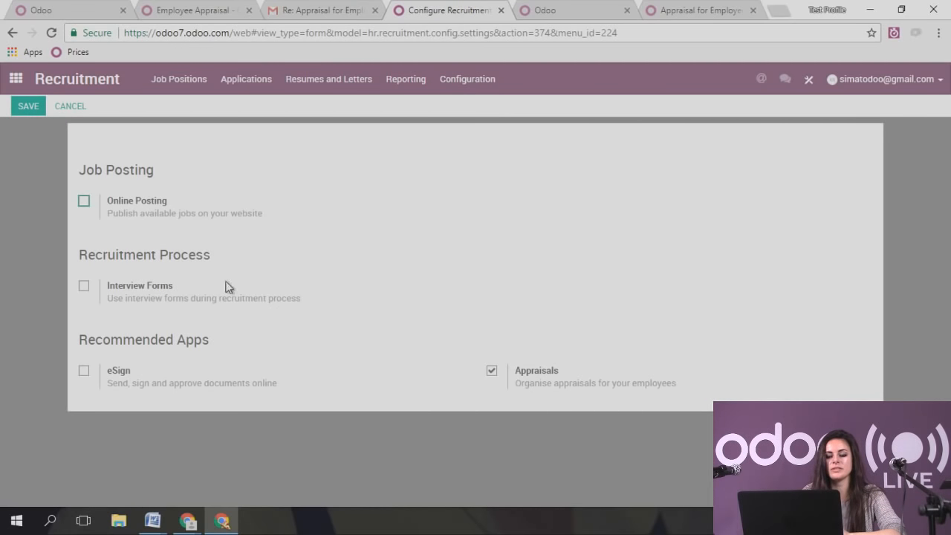
click(85, 204)
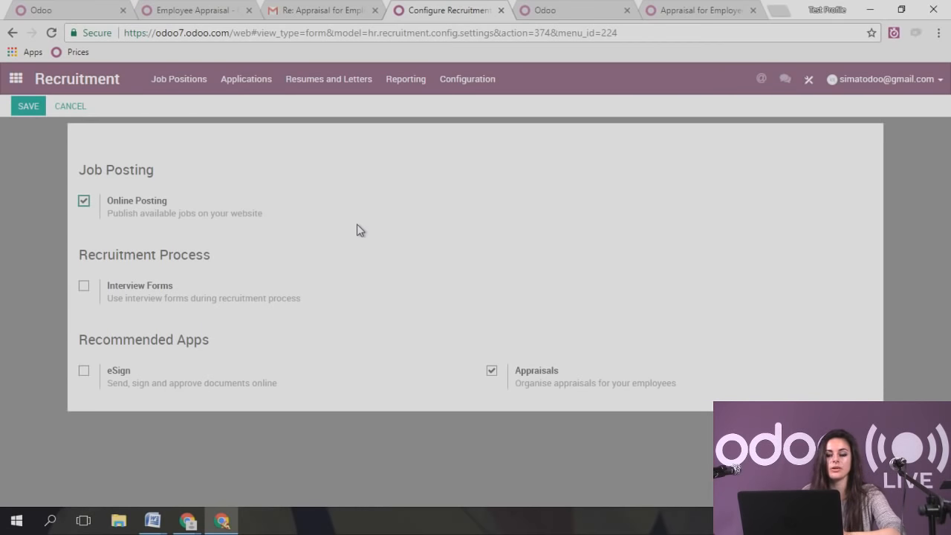
click(84, 286)
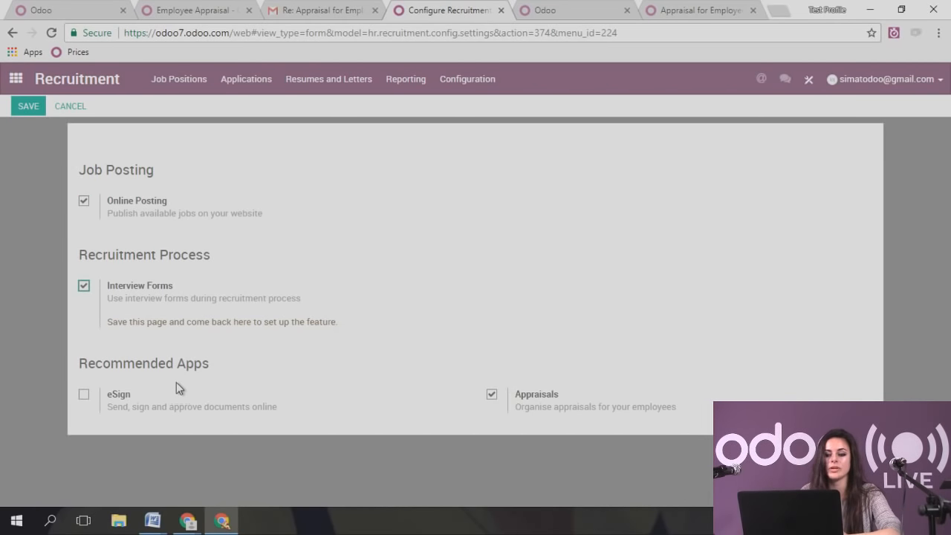
click(28, 105)
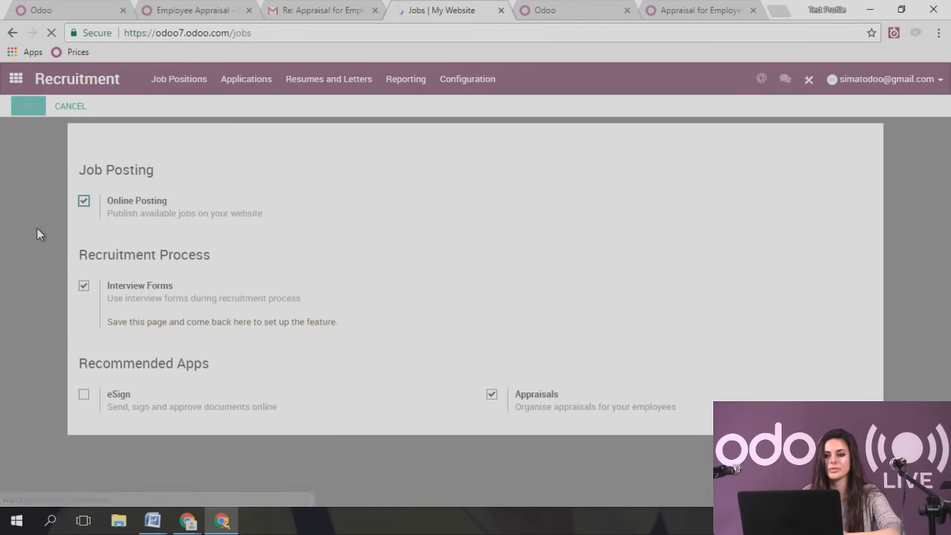
click(17, 81)
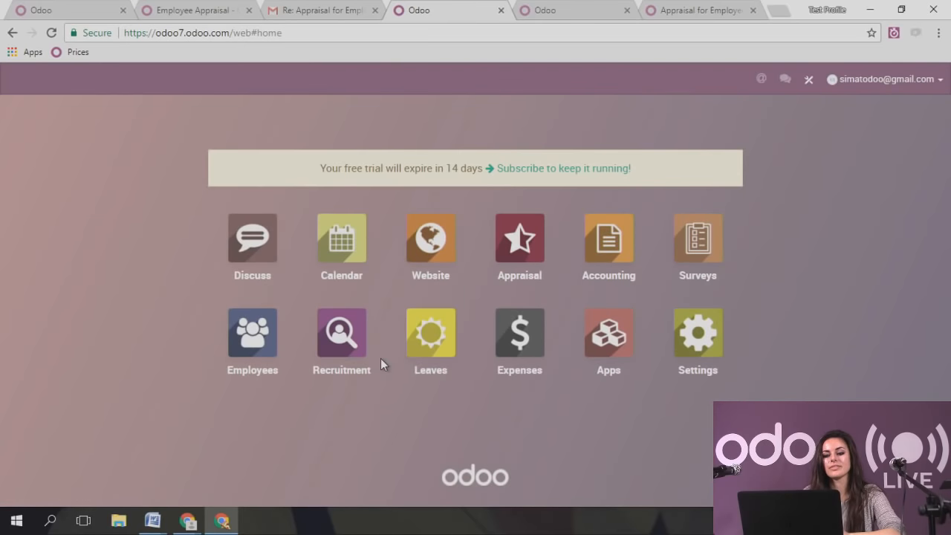
- Review the interview forms from Recruitment settings, then go to Job Positions showing Accountant
click(323, 338)
click(467, 80)
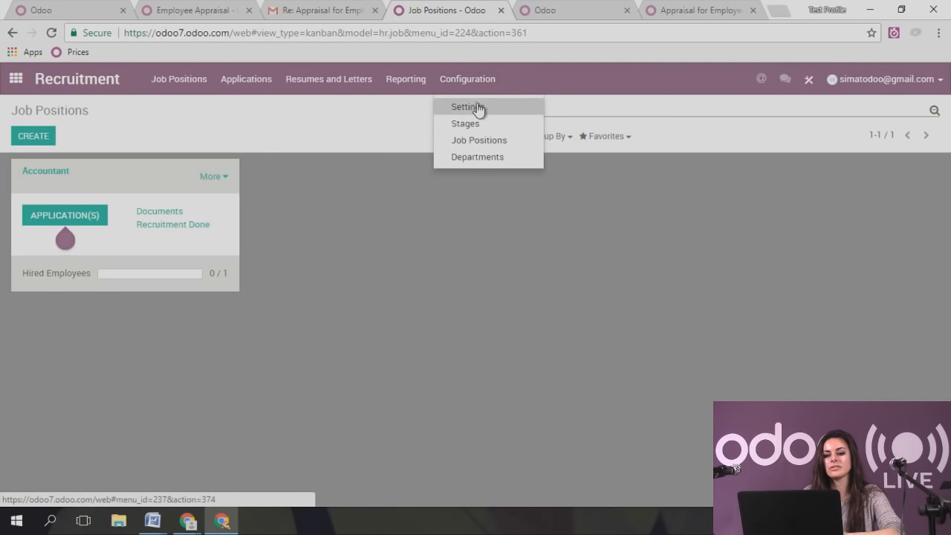
click(478, 108)
click(166, 323)
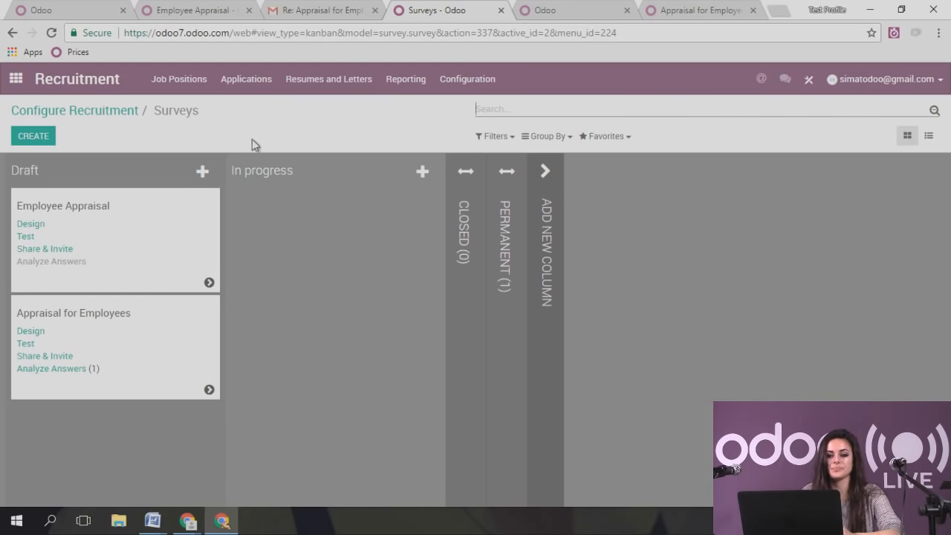
click(195, 86)
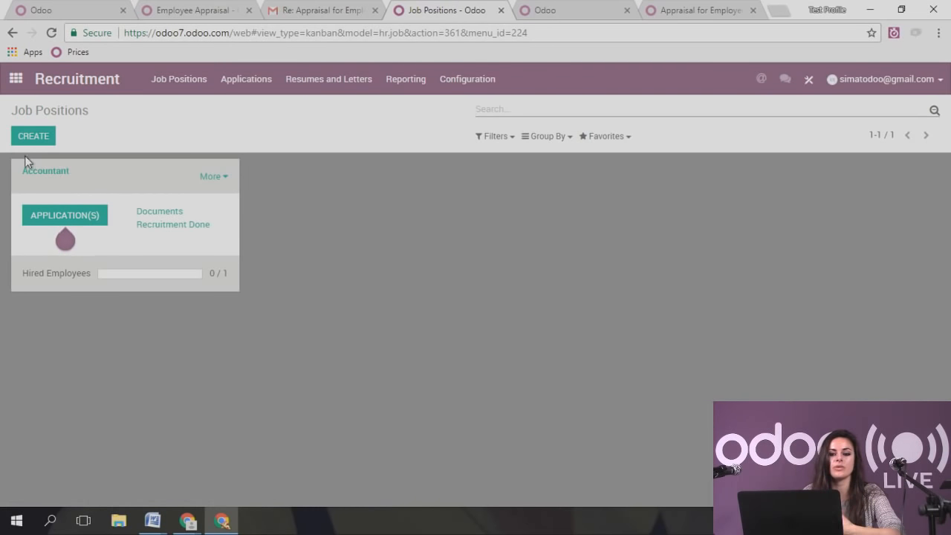
- Create the Sales Executive job position with the job email alias 'sales'
click(32, 136)
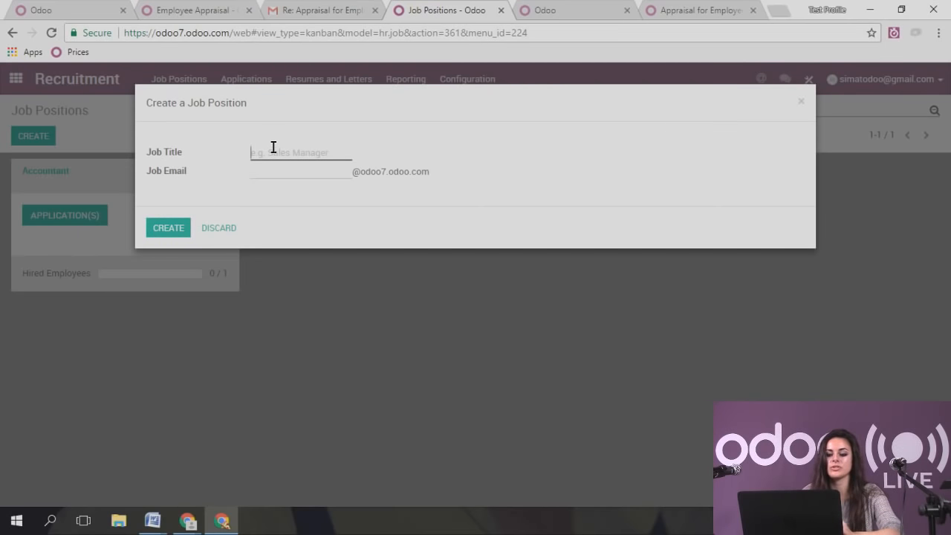
text(Sales)
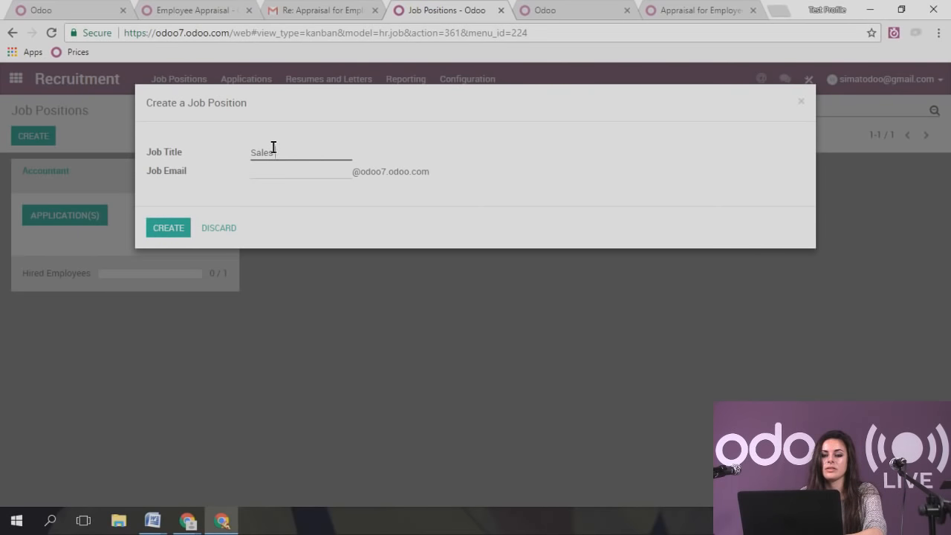
text( Executive)
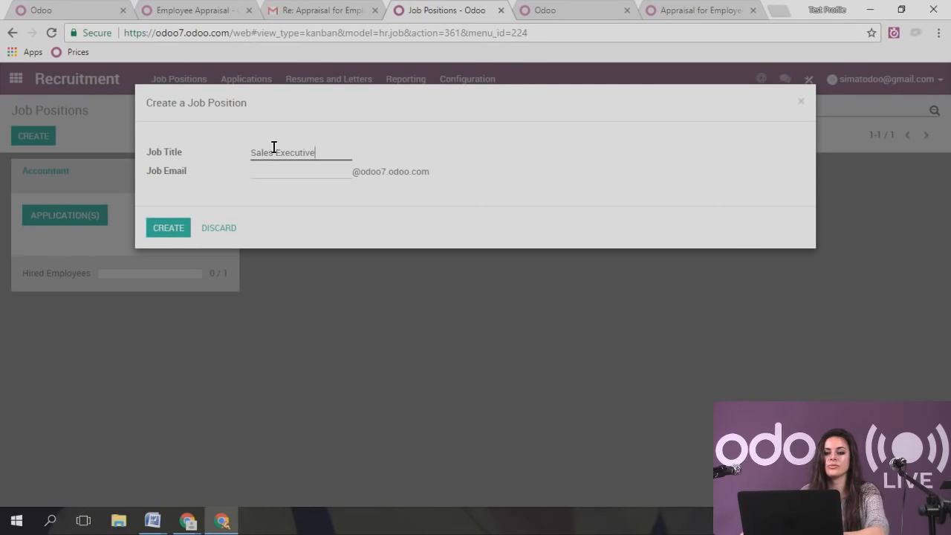
text(sales)
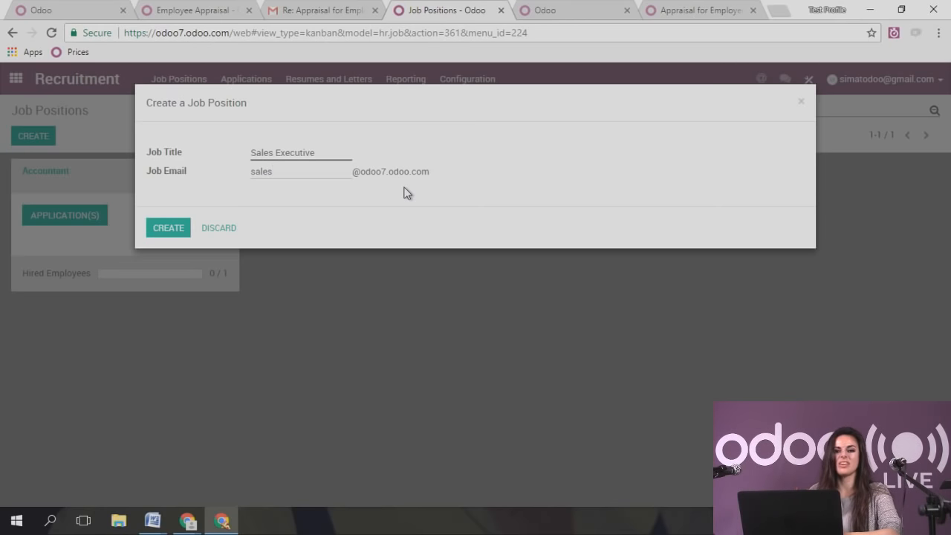
click(168, 229)
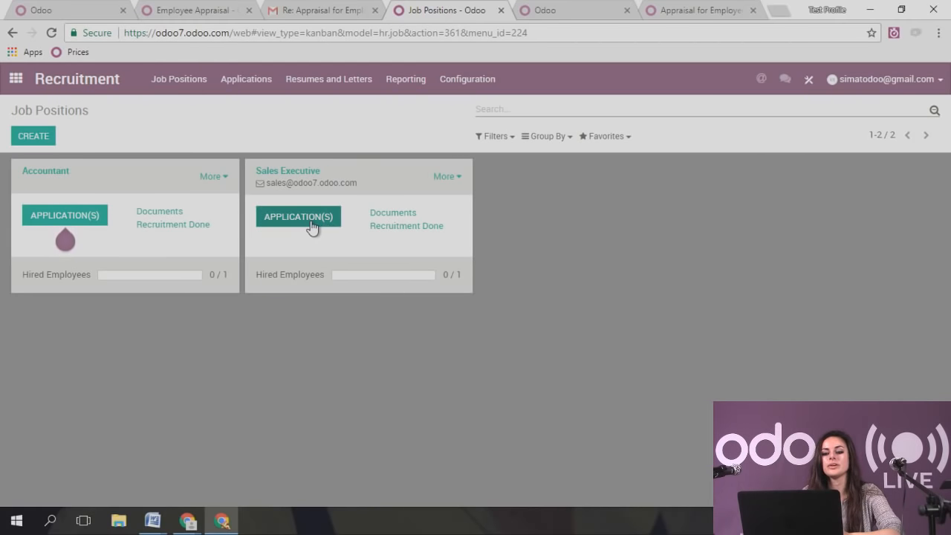
- In the Sales Executive settings, set department Sales, a recruitment responsible, and 4 expected new employees
click(459, 176)
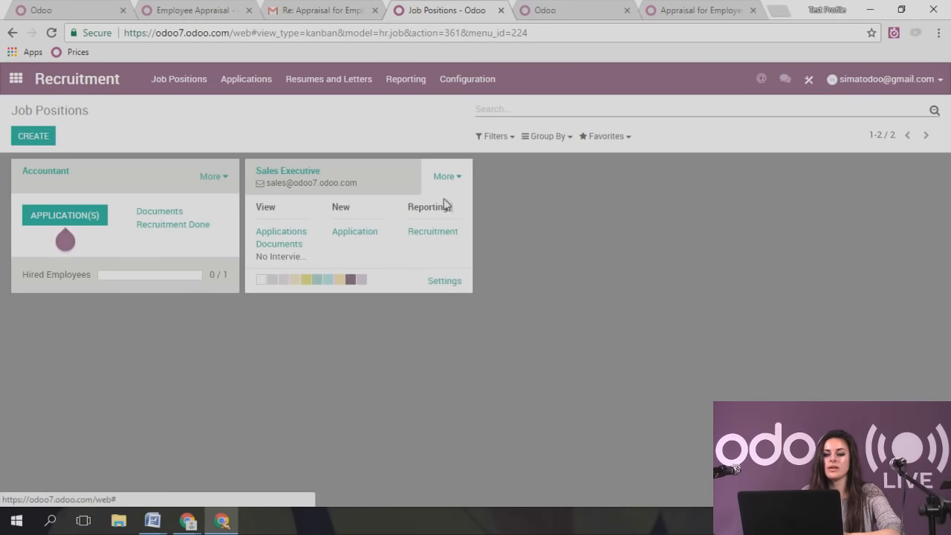
click(451, 283)
click(240, 303)
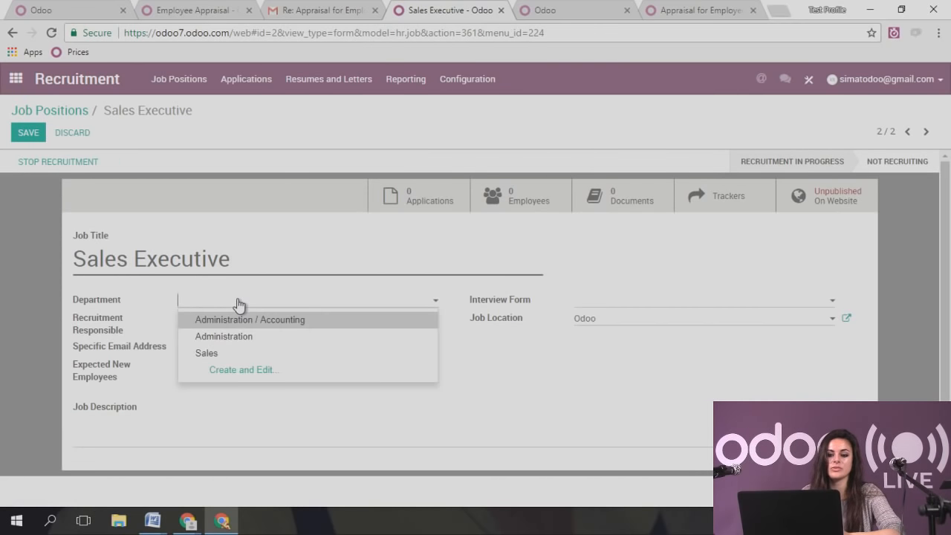
click(222, 357)
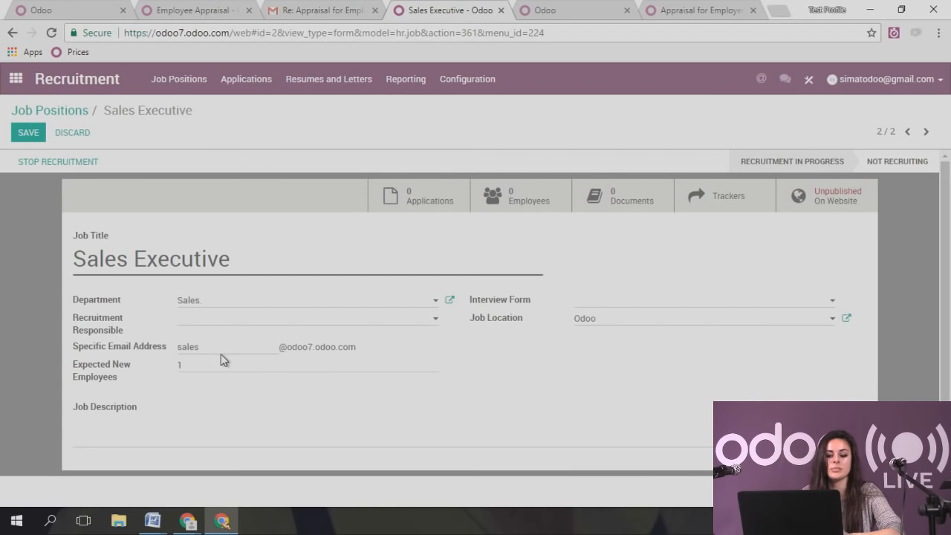
click(198, 320)
click(213, 337)
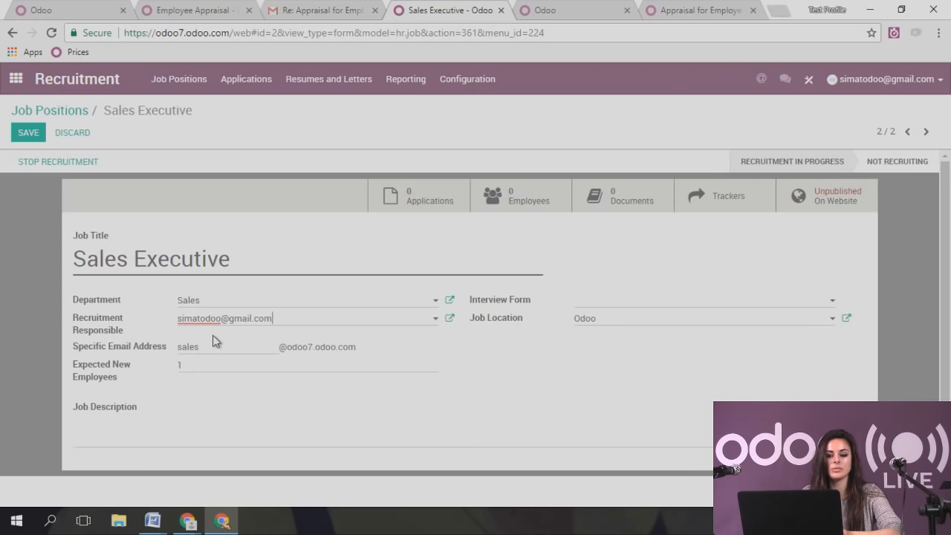
click(359, 352)
click(272, 365)
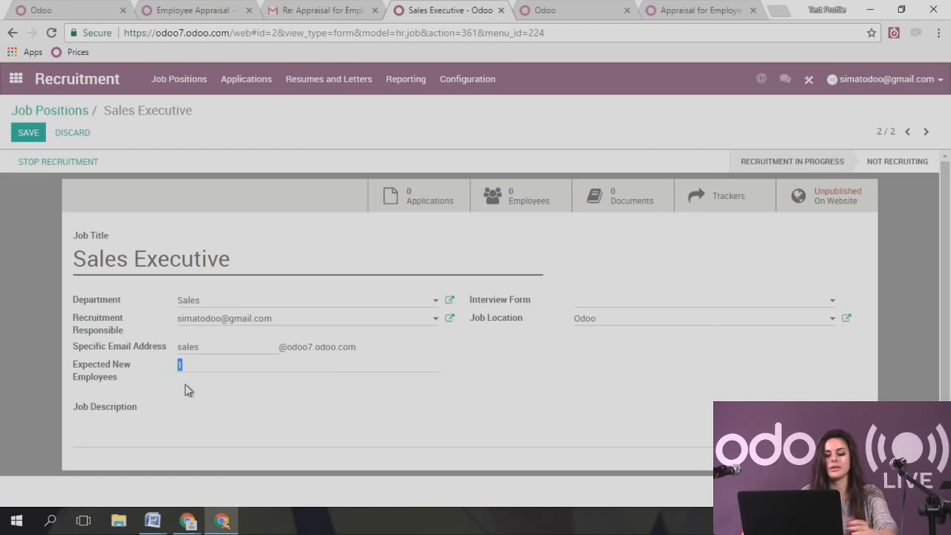
- Select Recruitment Form as the interview form and keep Odoo as the job location
click(176, 420)
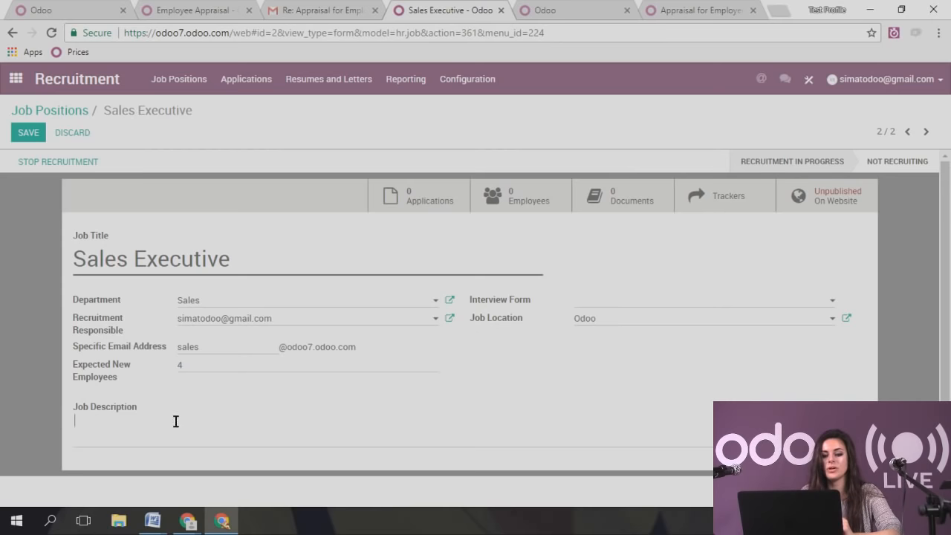
scroll(186, 422, down, 1)
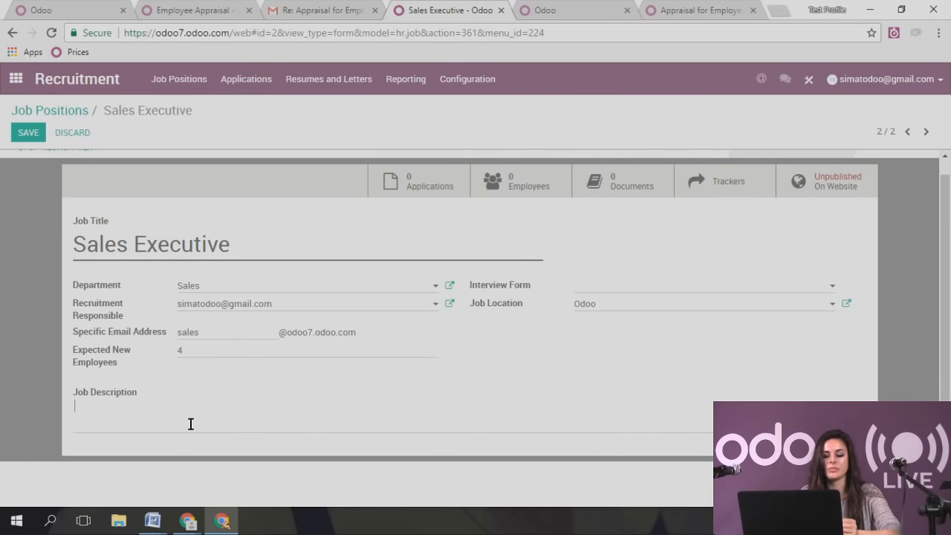
click(604, 288)
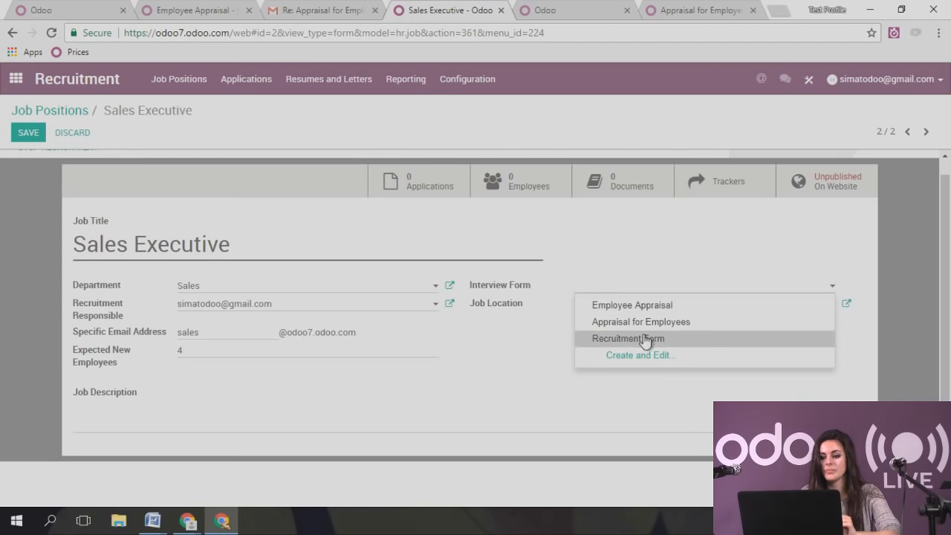
click(641, 341)
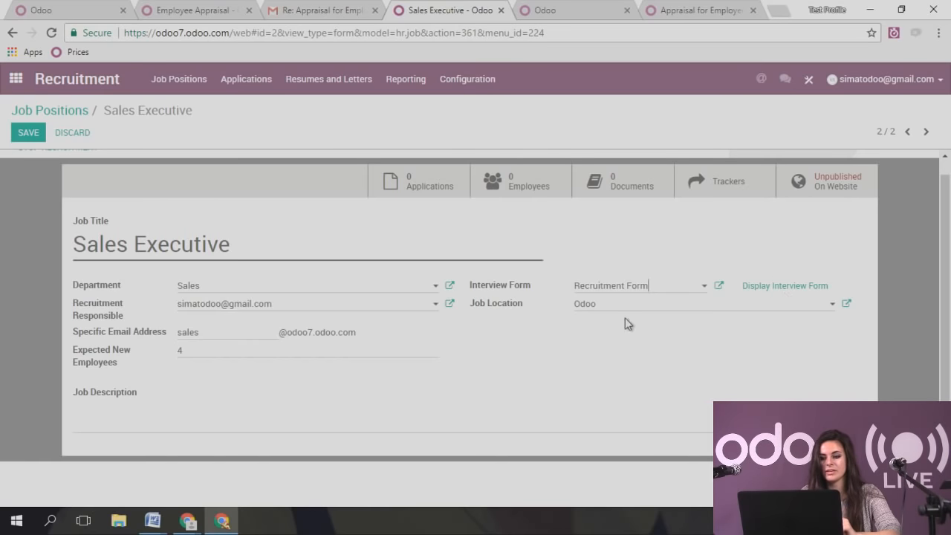
click(666, 312)
click(667, 312)
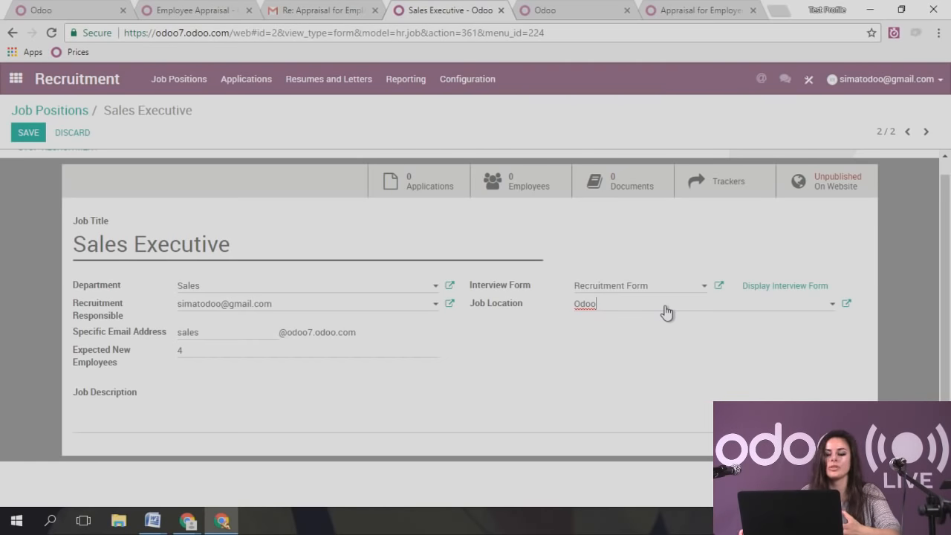
- Preview the Recruitment Form survey, scrolling through its Basic information, Education and Importance sections
click(766, 288)
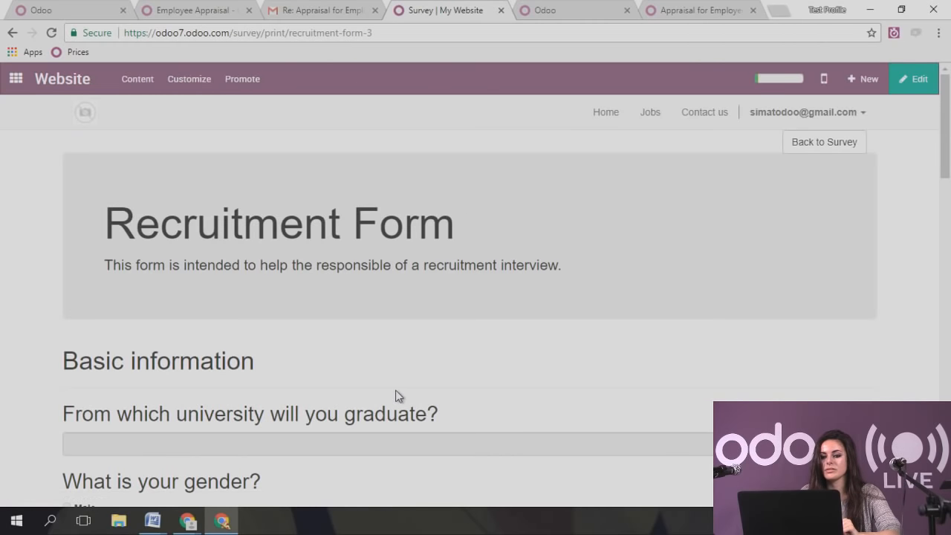
scroll(427, 317, down, 1)
scroll(427, 318, down, 9)
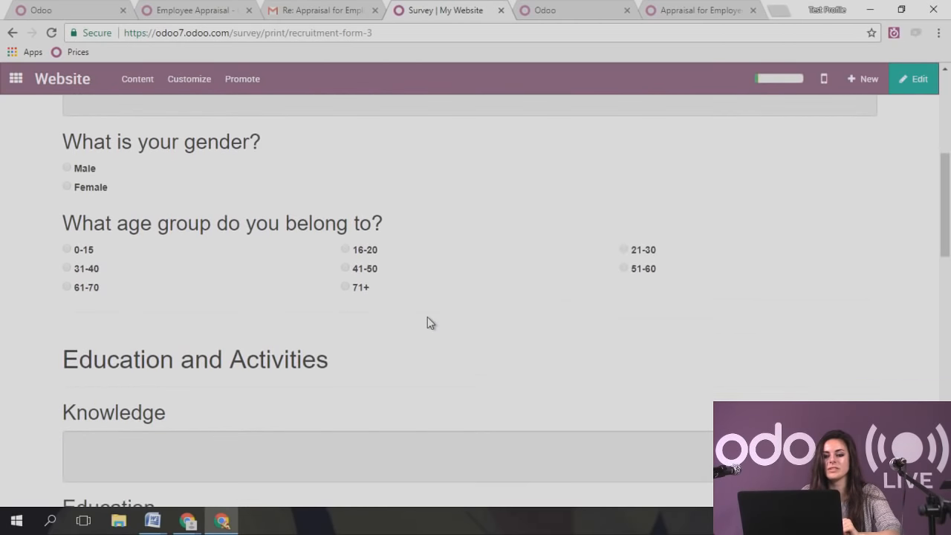
scroll(428, 317, down, 8)
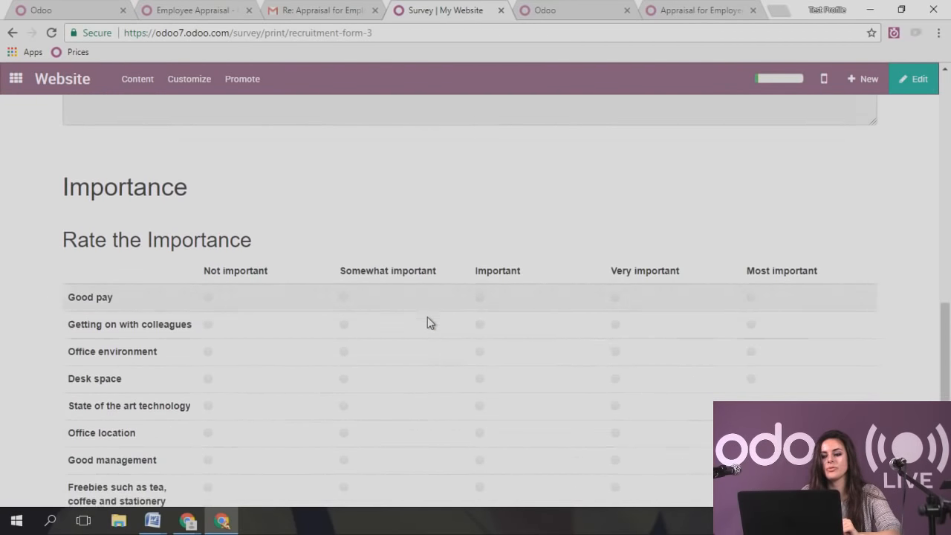
scroll(427, 316, up, 2)
scroll(427, 317, up, 10)
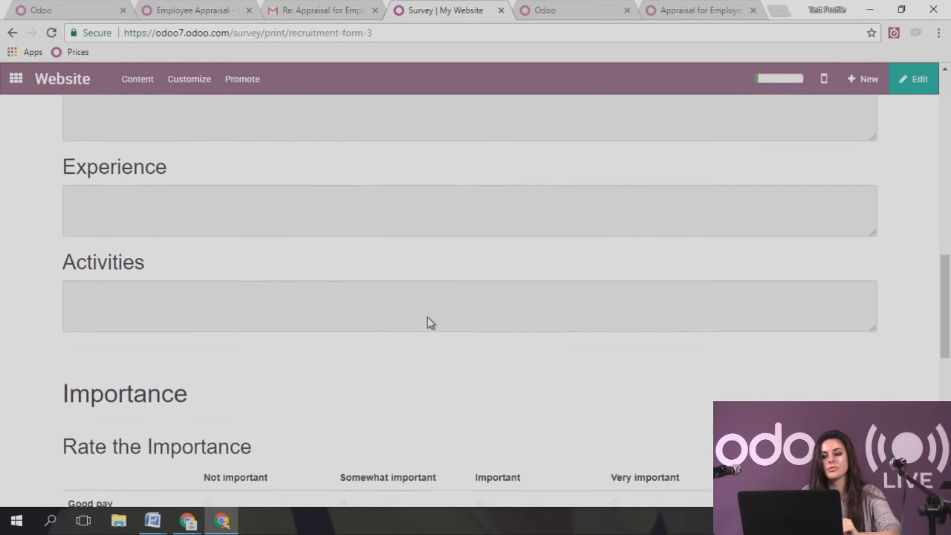
scroll(427, 324, up, 4)
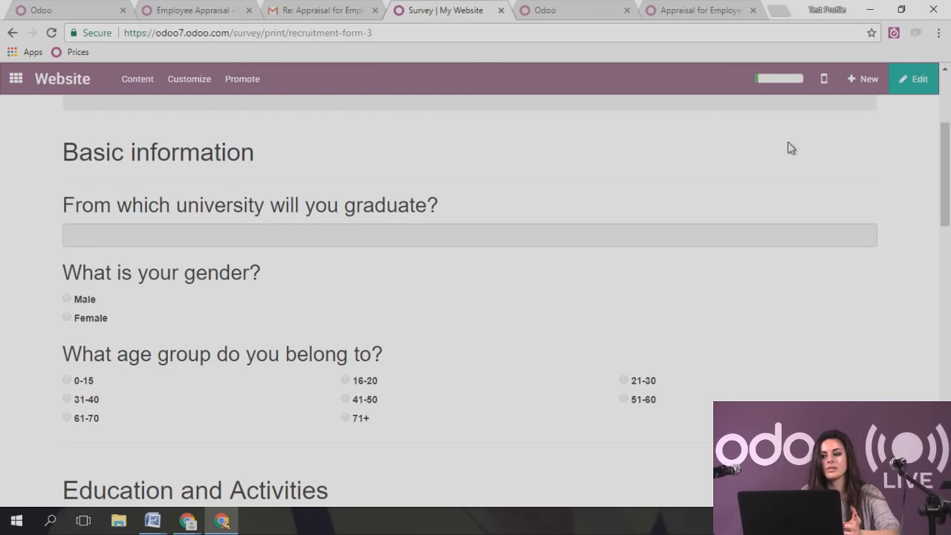
- Save the Sales Executive position settings and view its unpublished job page on the website
click(12, 33)
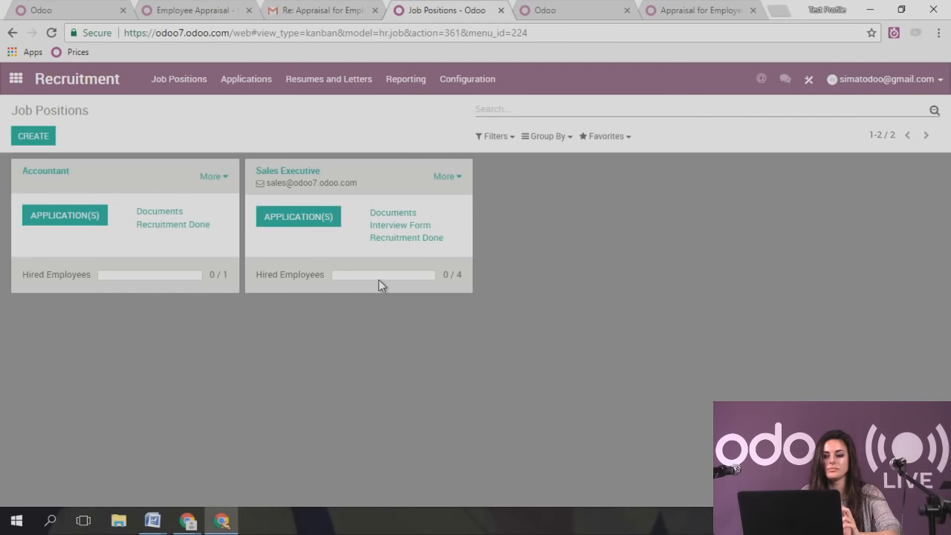
click(448, 177)
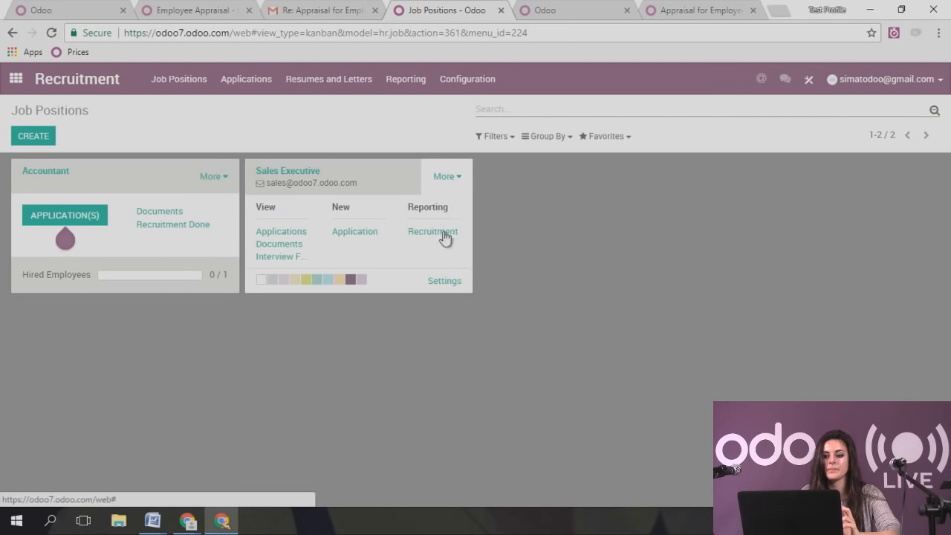
click(446, 282)
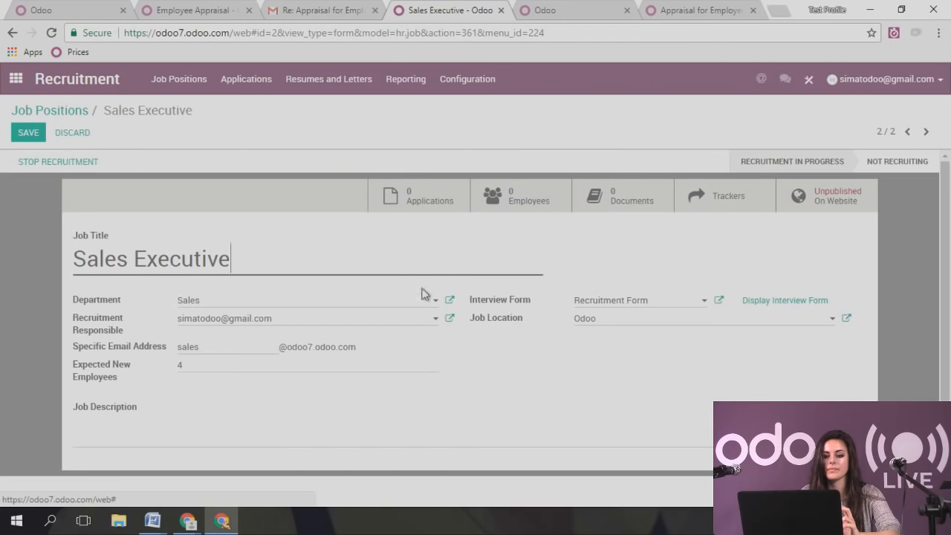
click(26, 134)
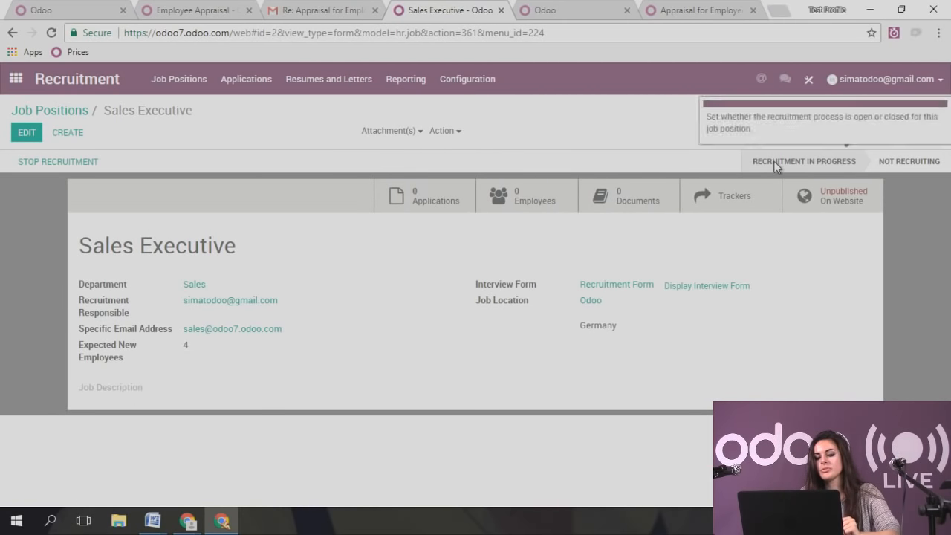
click(825, 213)
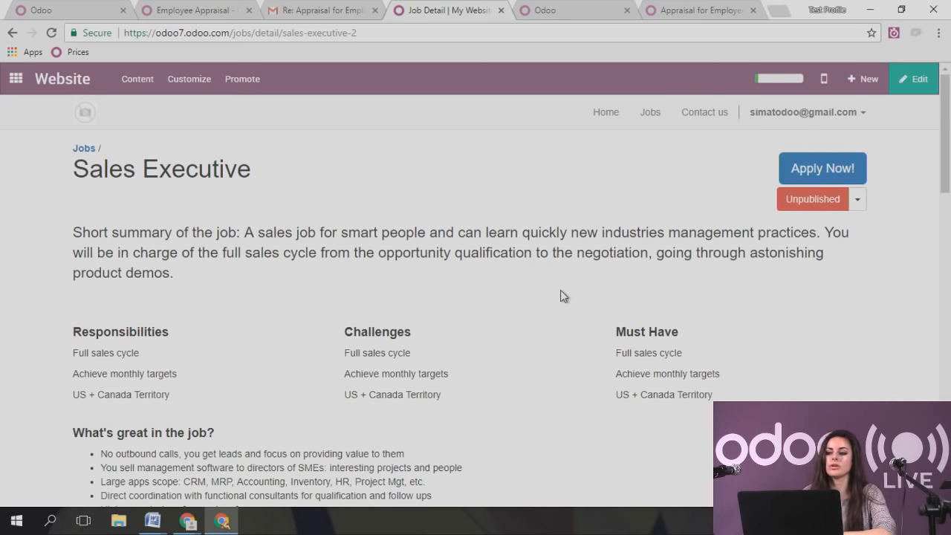
- Review the Sales Executive job page's responsibilities and challenges, then open its Apply Now form
click(814, 200)
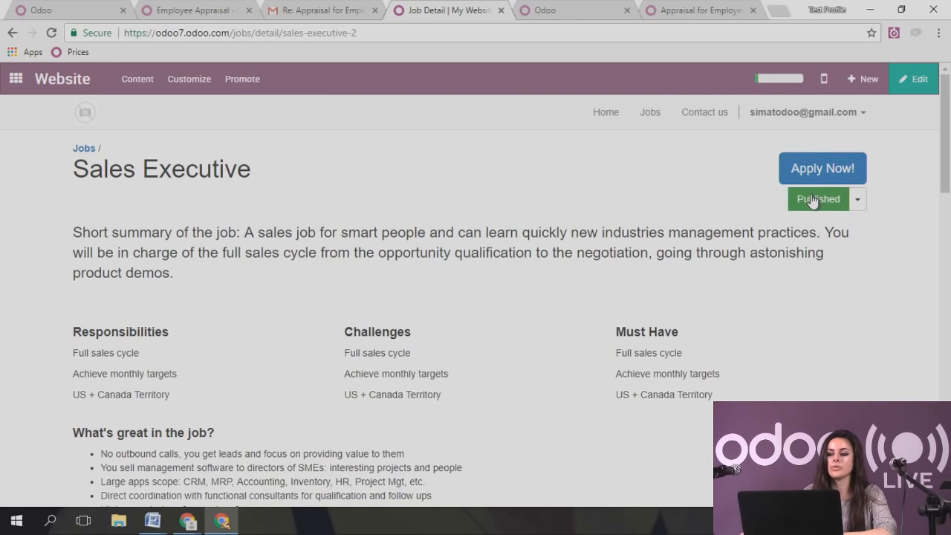
scroll(599, 211, down, 2)
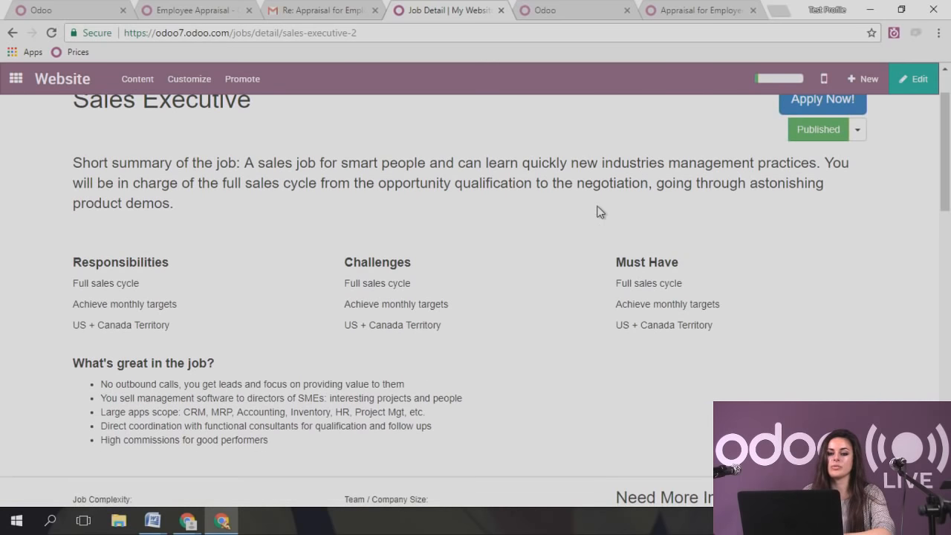
drag(100, 200, 198, 270)
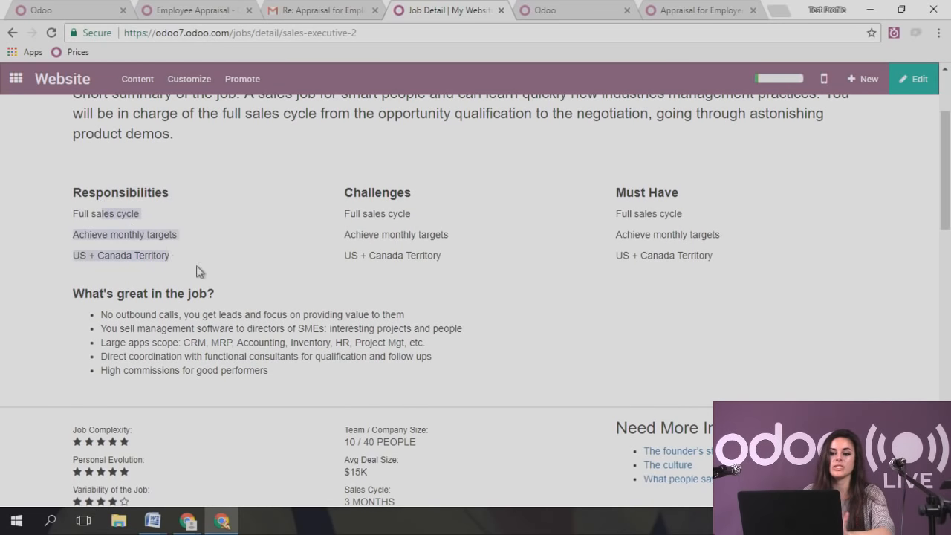
drag(346, 181, 435, 265)
click(461, 262)
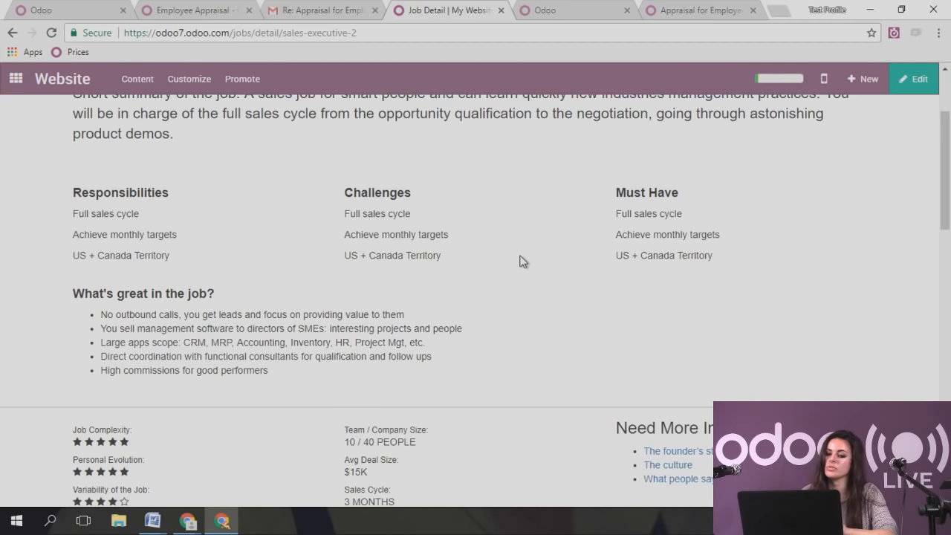
scroll(520, 261, down, 1)
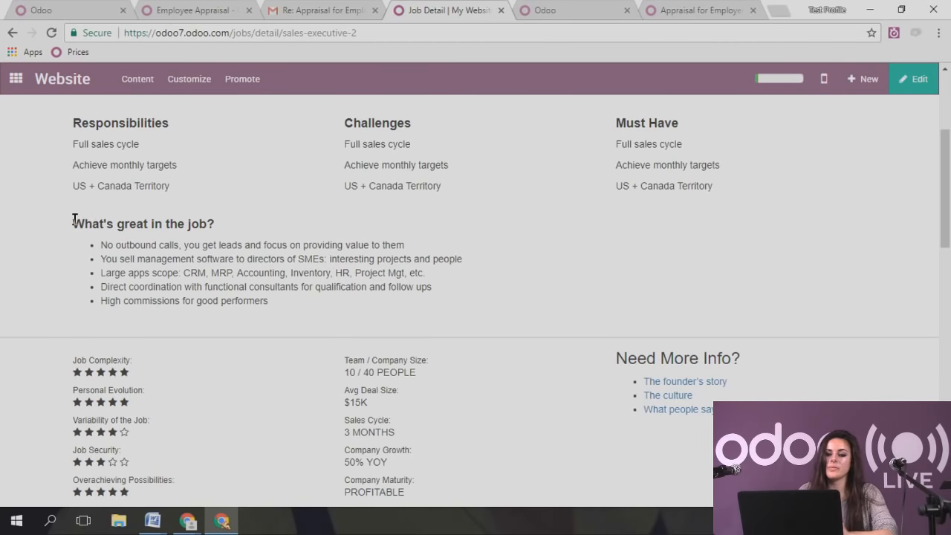
drag(74, 219, 223, 310)
click(307, 292)
scroll(307, 292, down, 2)
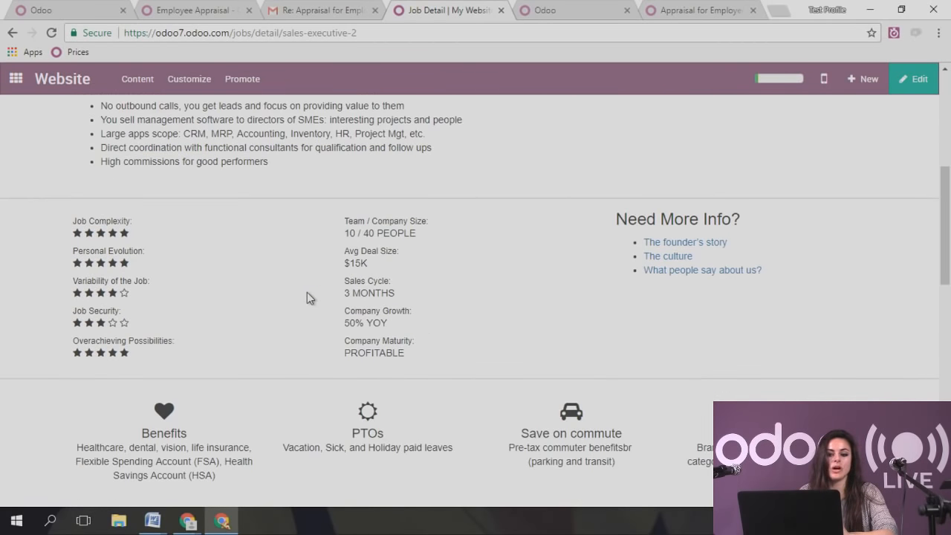
scroll(307, 292, down, 6)
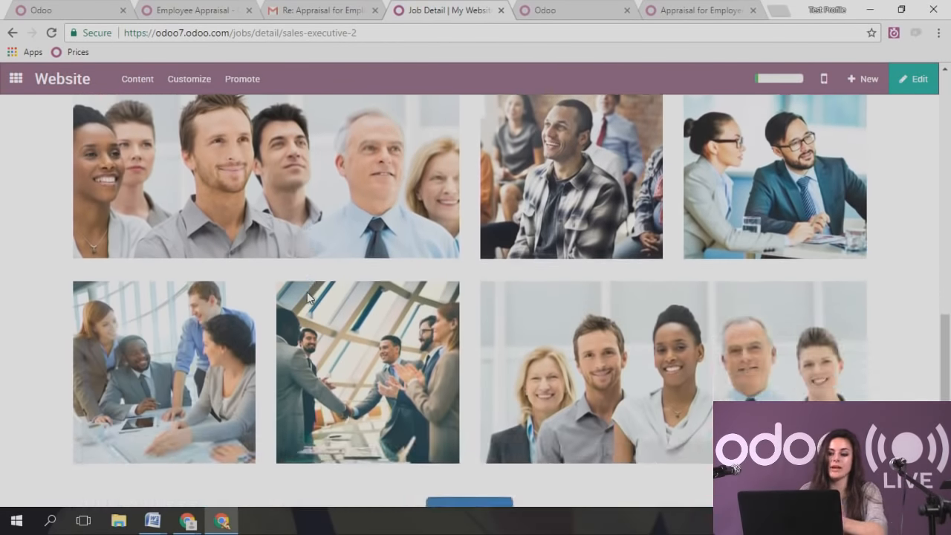
scroll(307, 292, down, 3)
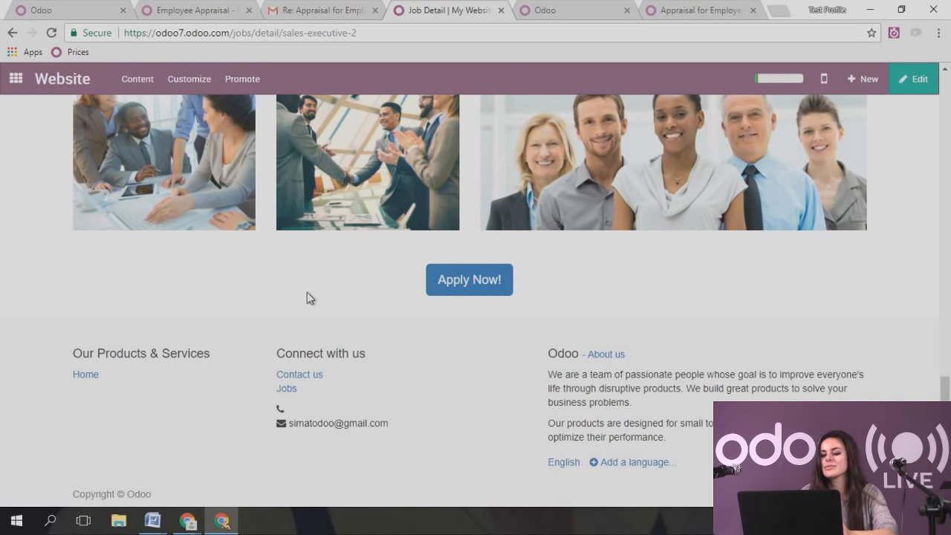
click(472, 288)
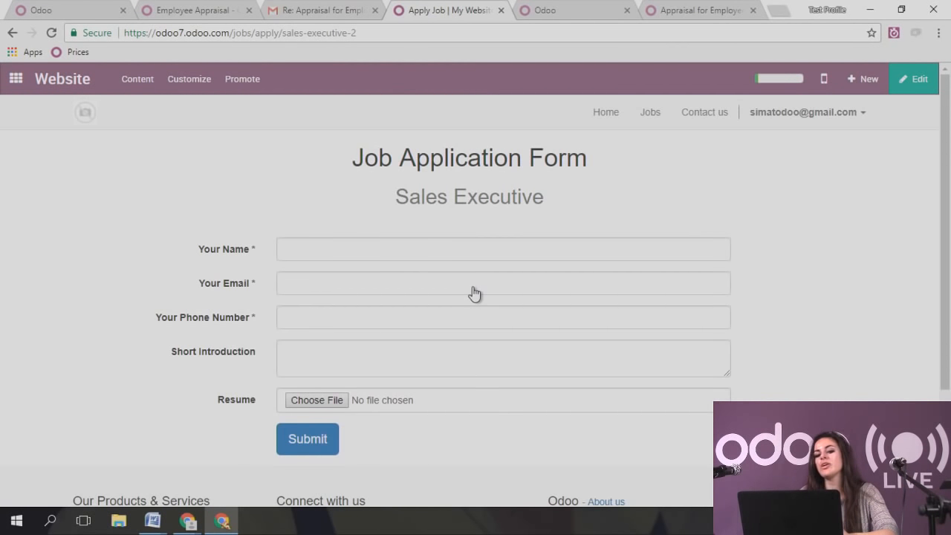
- Submit the application with the applicant's name, e-mail and phone number, then return to the apps home
click(387, 257)
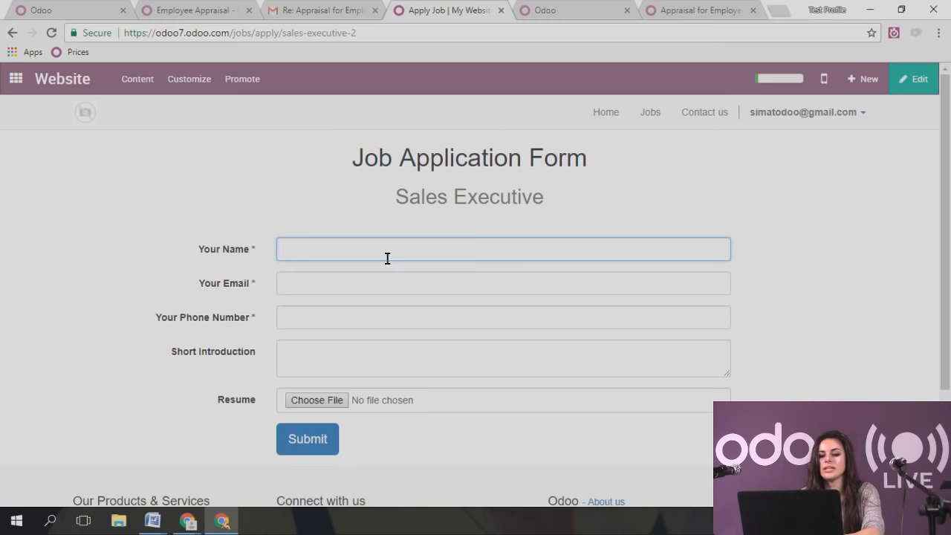
text(Minnie Mouse)
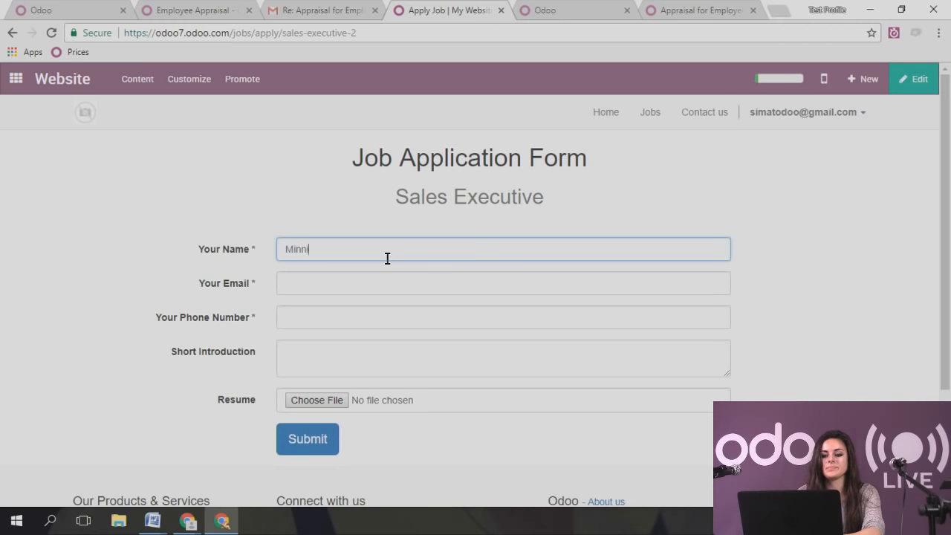
click(392, 283)
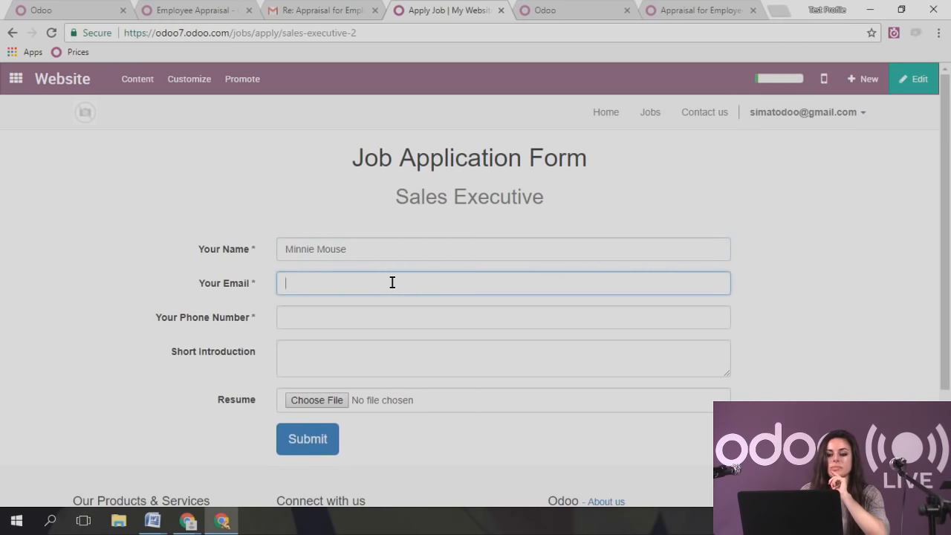
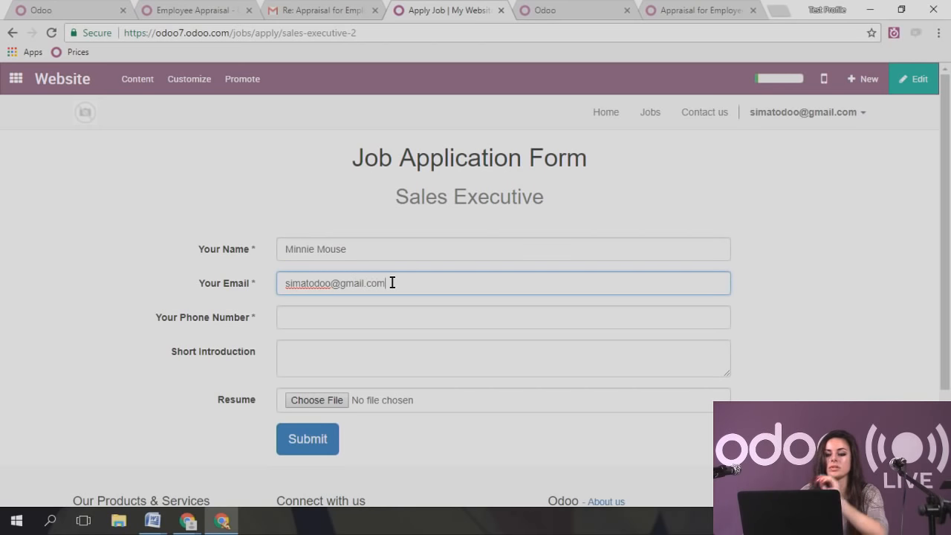
click(361, 319)
text(234567890)
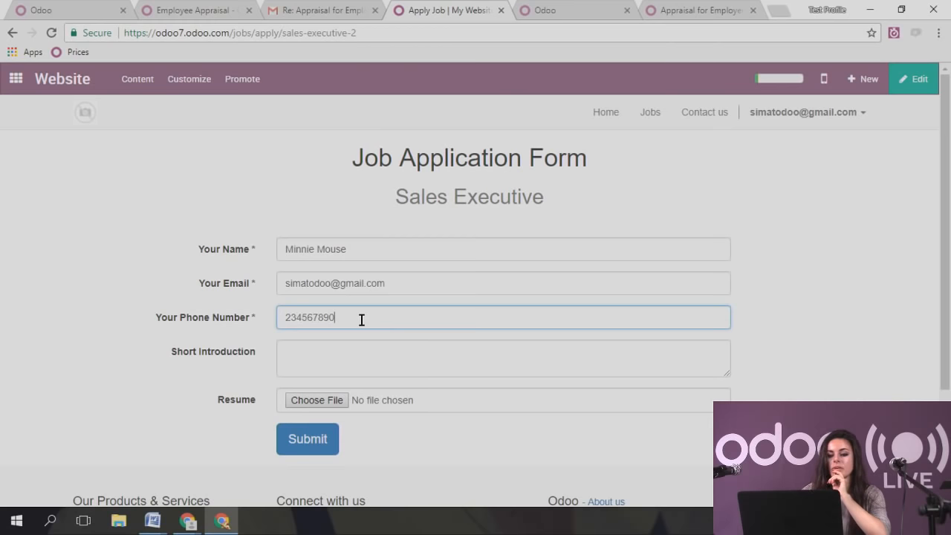
click(390, 373)
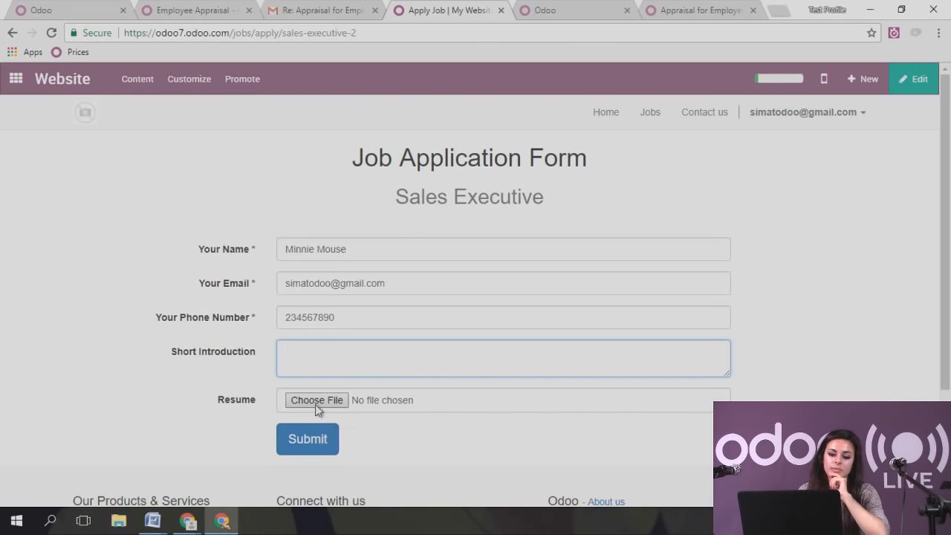
click(307, 439)
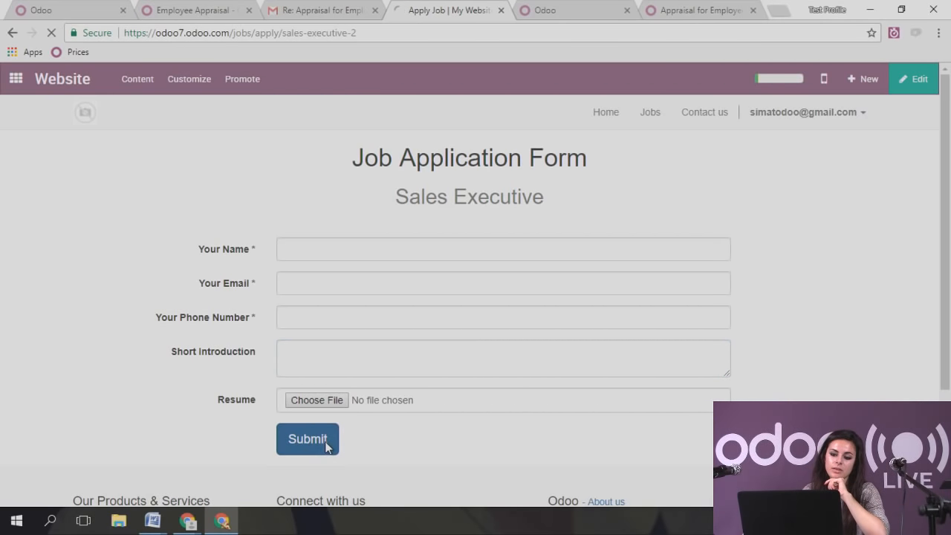
click(13, 81)
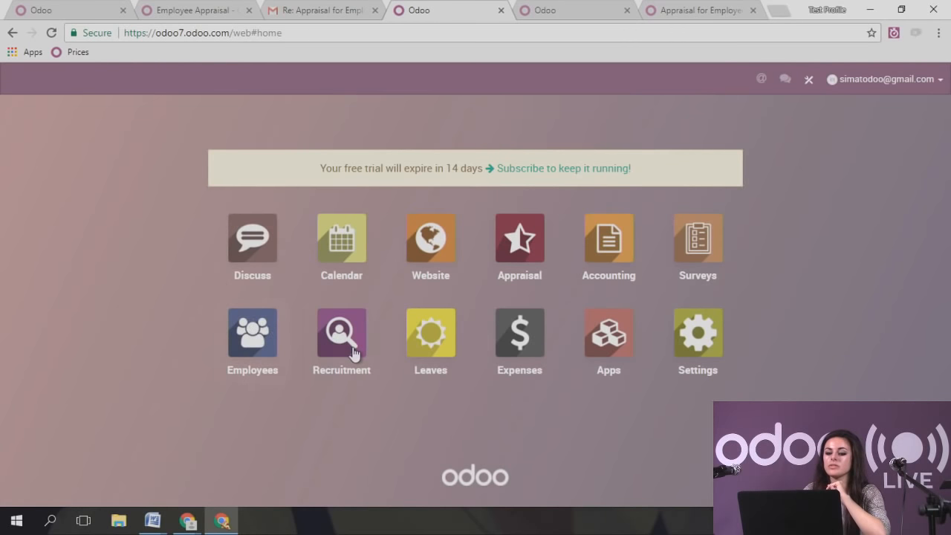
- In Recruitment, open the new applicant's record from the Sales Executive applications
click(354, 353)
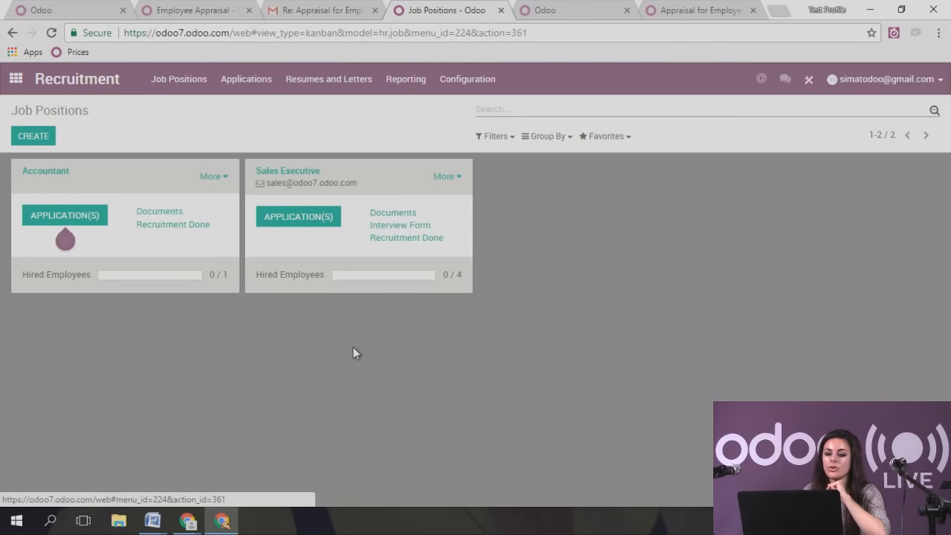
click(321, 222)
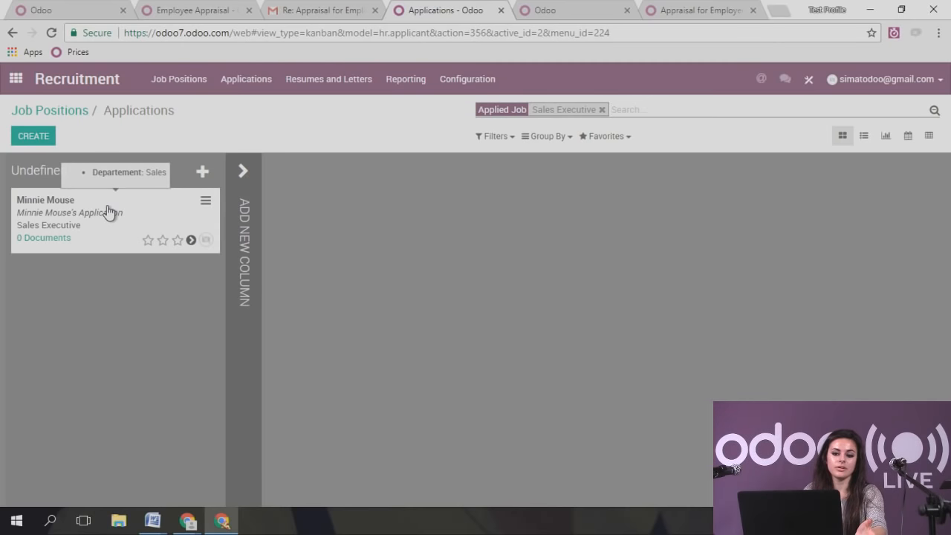
click(109, 210)
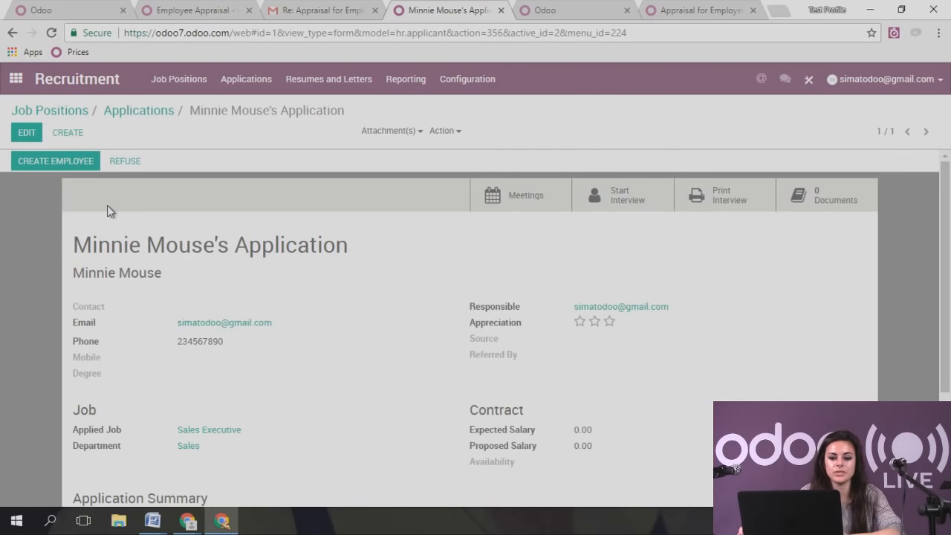
- Put the application into edit mode and review its applicant name, subject and tags unchanged
click(25, 132)
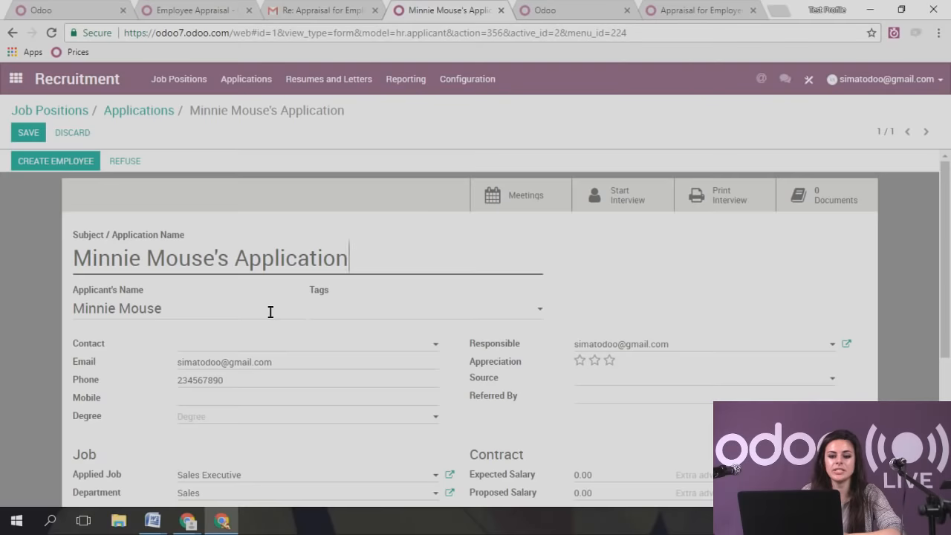
scroll(269, 312, down, 1)
click(199, 241)
drag(199, 241, 72, 238)
click(198, 239)
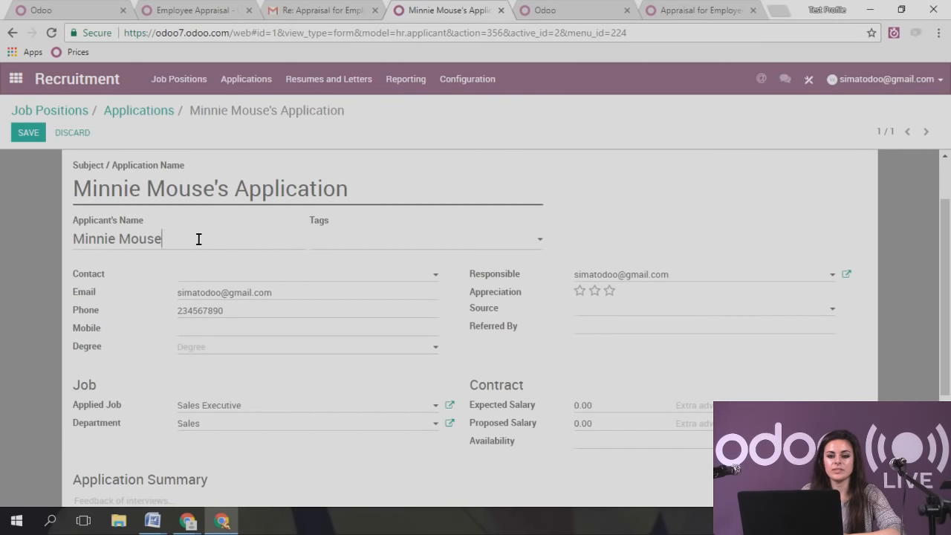
drag(235, 185, 385, 185)
click(478, 184)
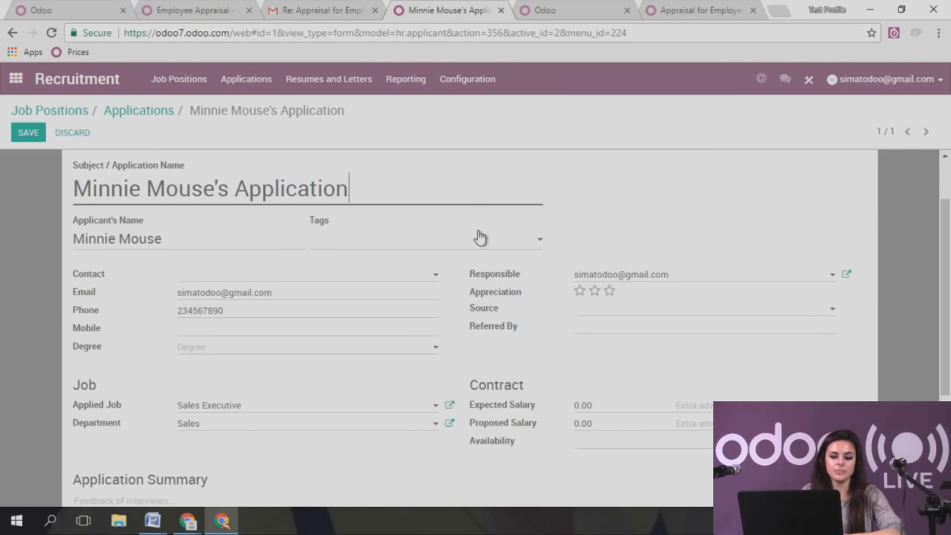
click(404, 253)
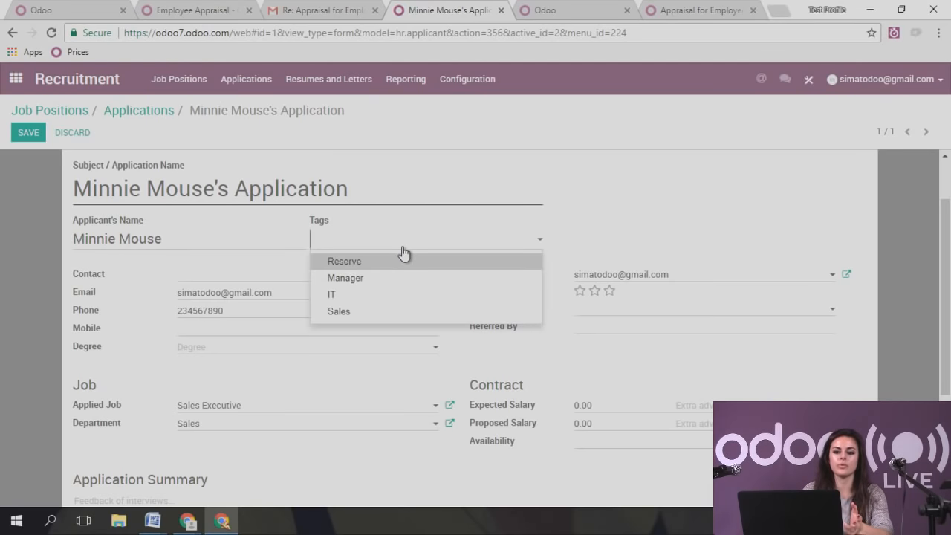
click(393, 247)
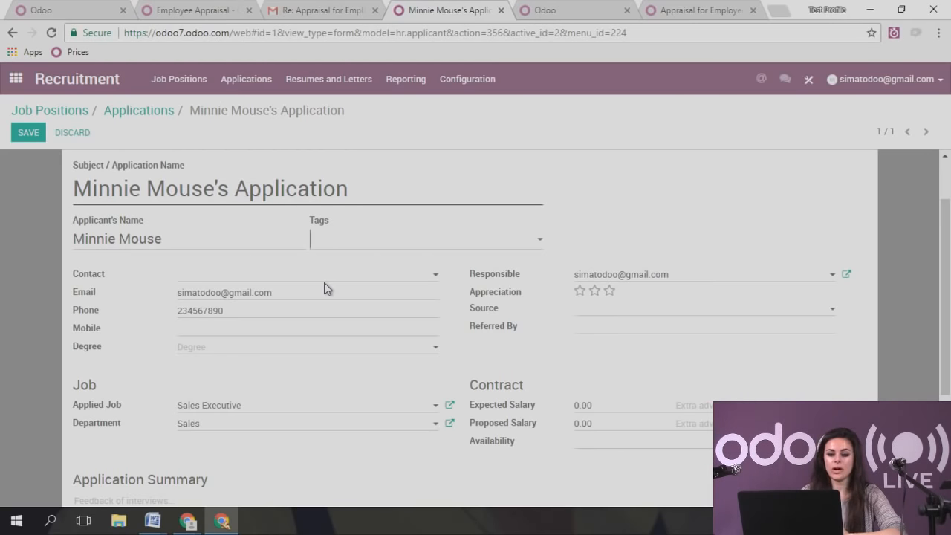
- Set the applicant's degree to Master Degree, leaving the source empty
click(223, 349)
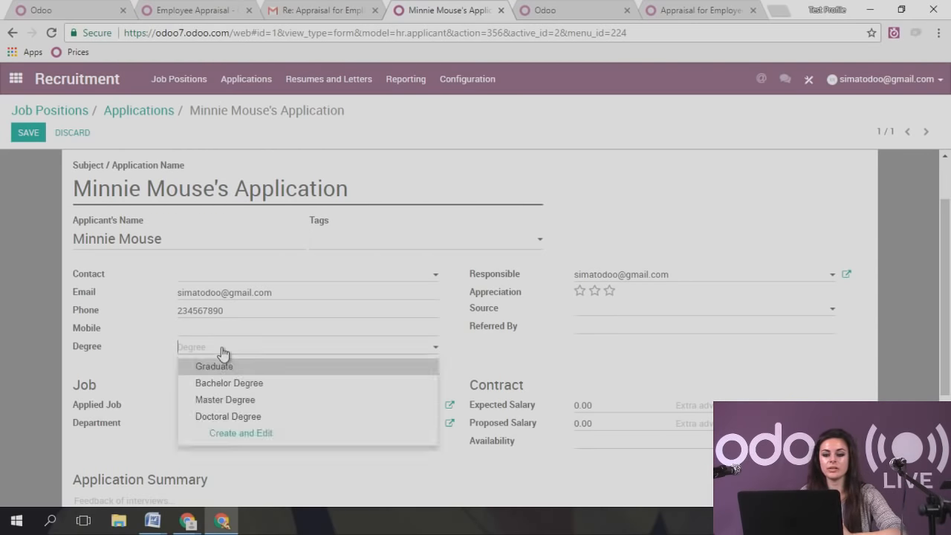
click(249, 400)
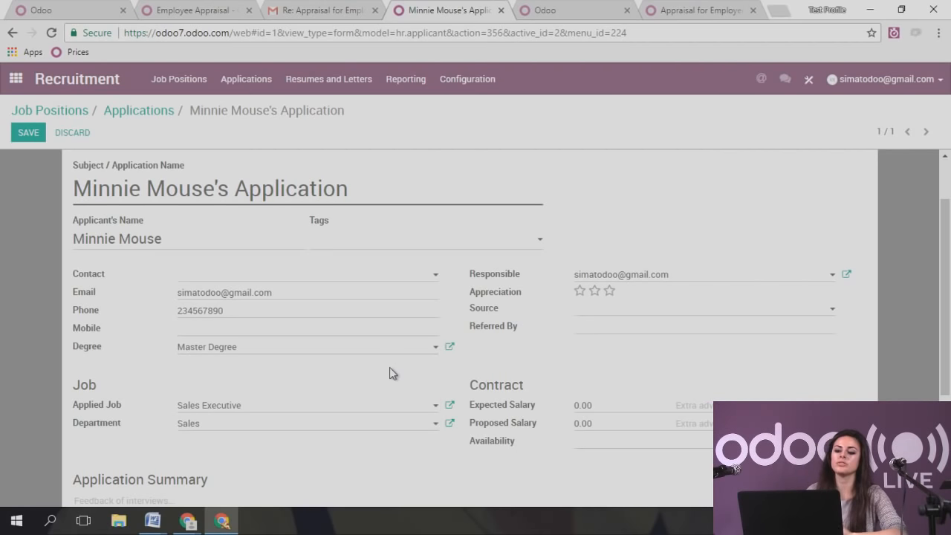
click(598, 313)
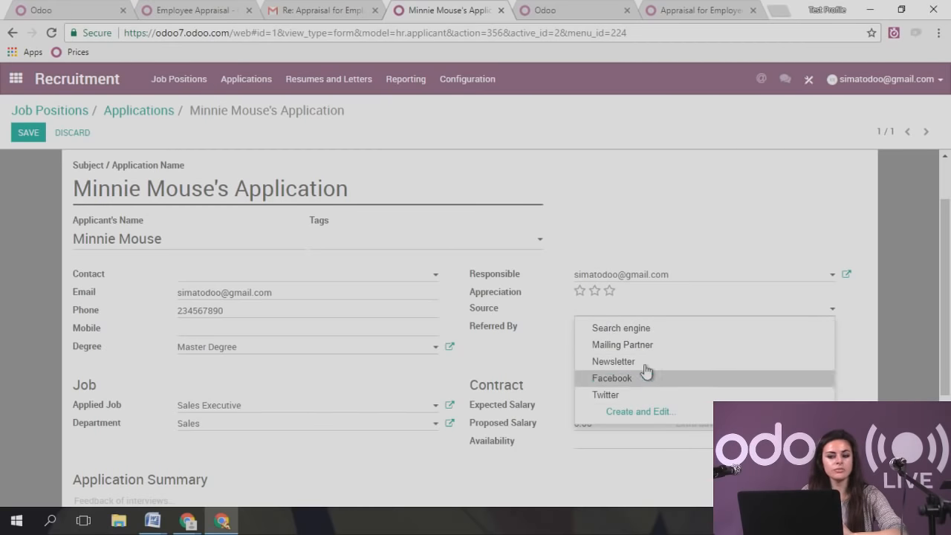
click(862, 301)
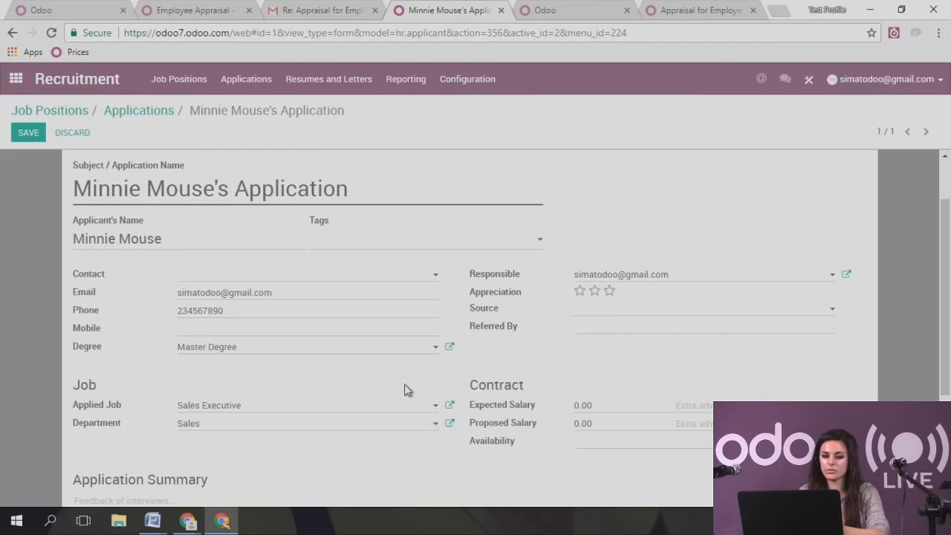
scroll(399, 358, down, 1)
scroll(399, 363, down, 2)
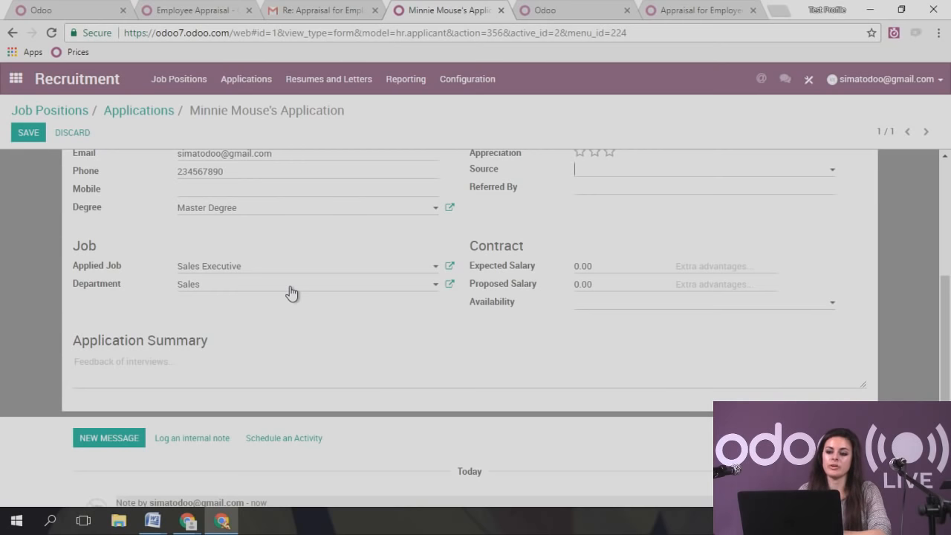
- Set expected salary 2500 with a Company Car advantage, and proposed salary 2500
click(585, 266)
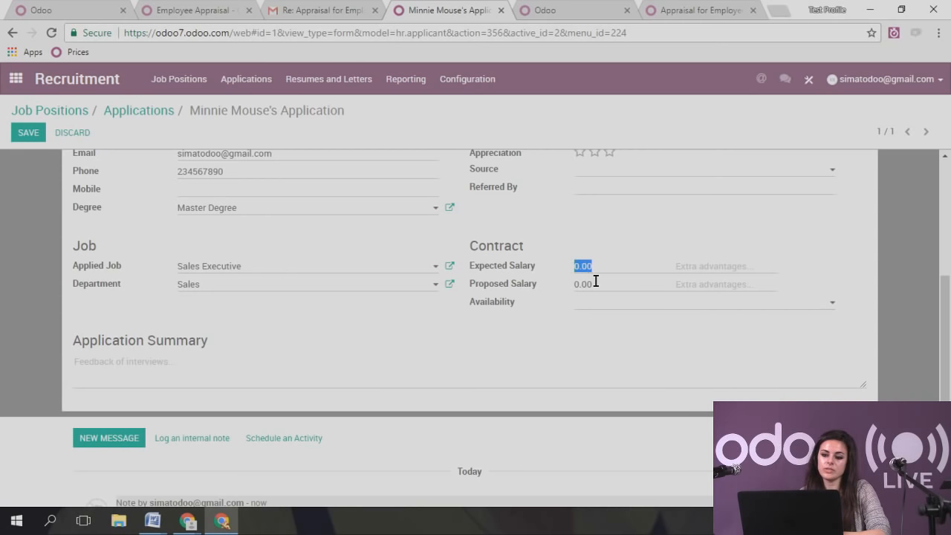
click(705, 261)
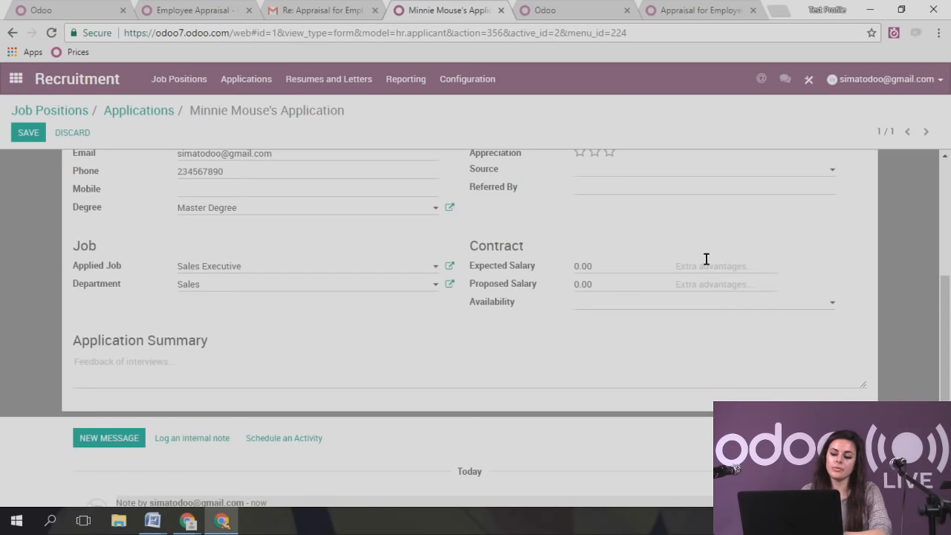
text(Company Car)
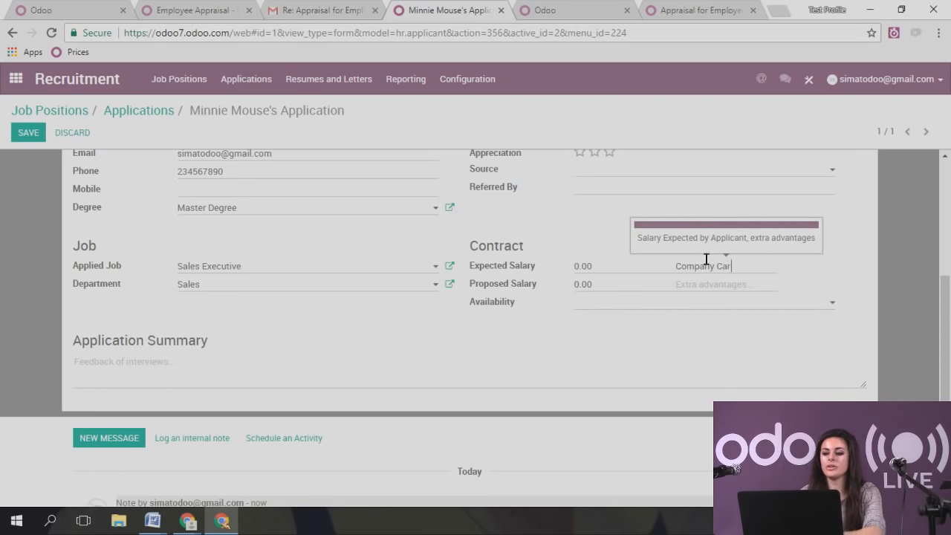
click(638, 364)
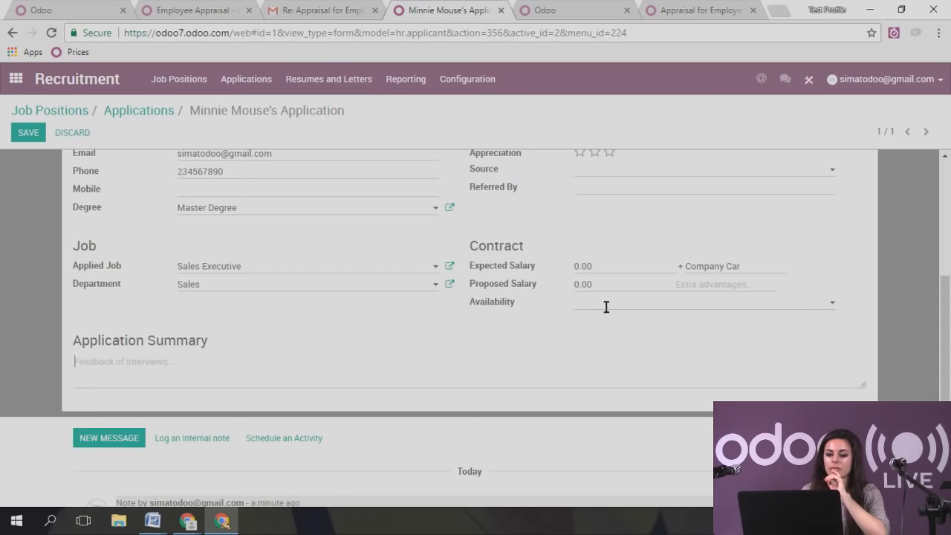
click(592, 283)
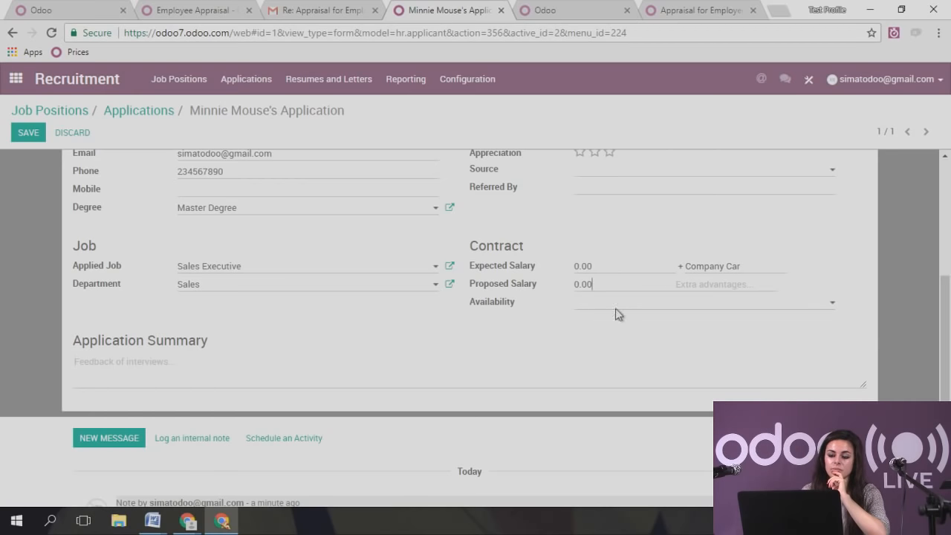
drag(610, 266, 559, 261)
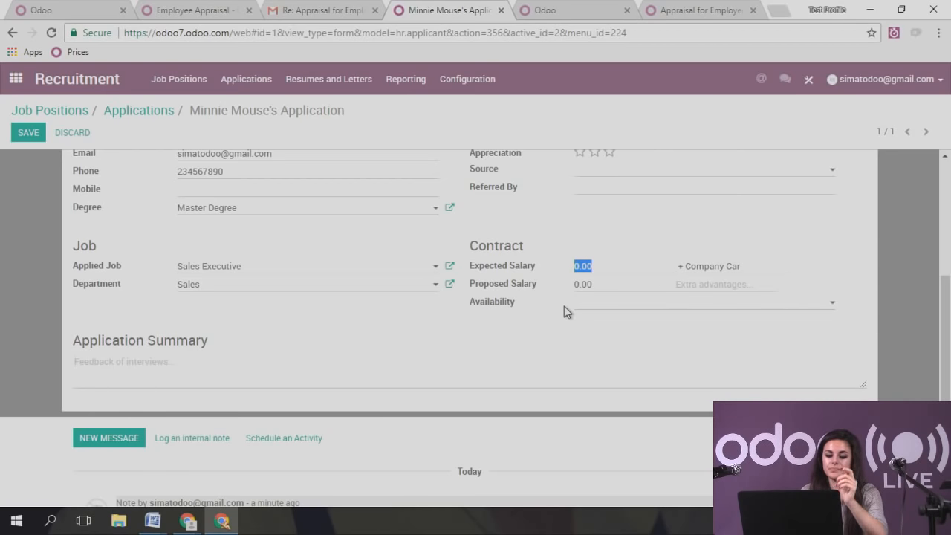
text(2500)
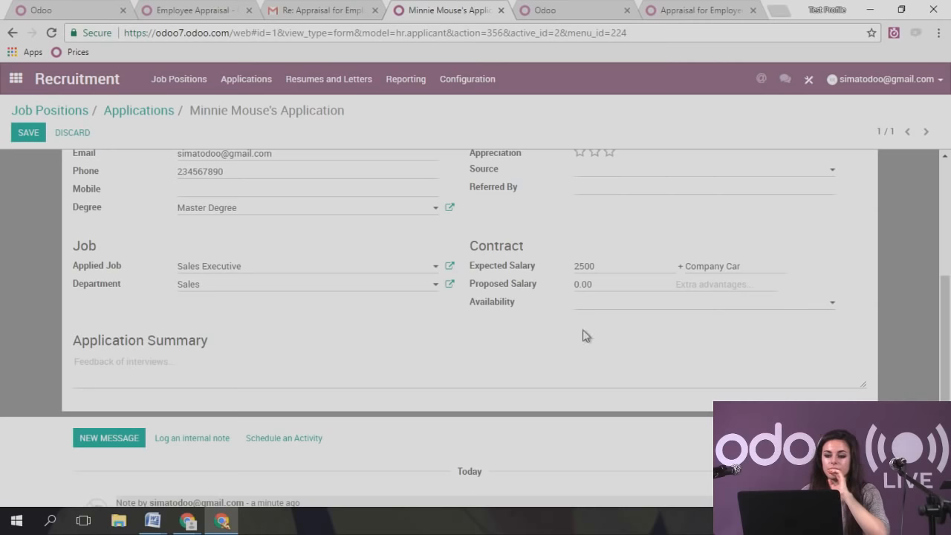
drag(594, 284, 559, 276)
text(2500)
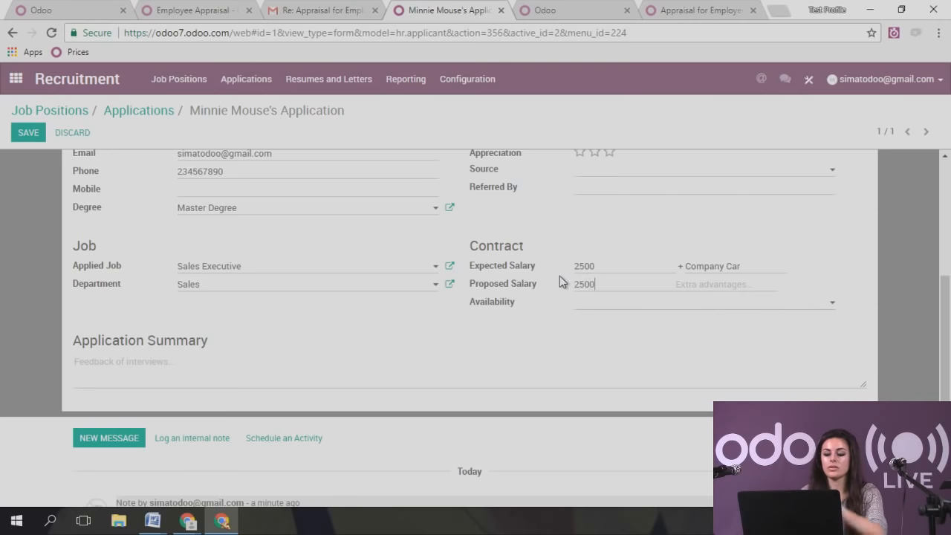
- Set availability to 10/01/2017, add the summary 'finishes studies', and save the application
click(598, 301)
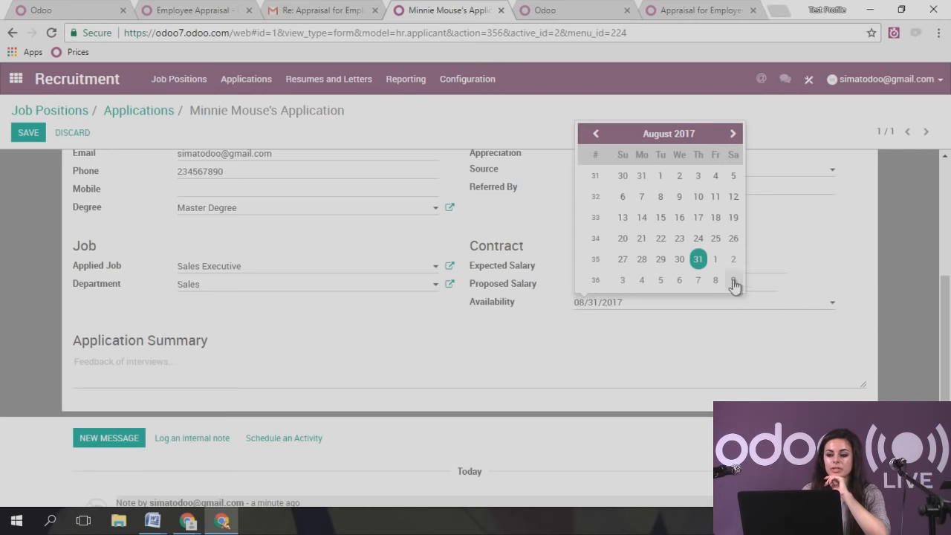
click(733, 136)
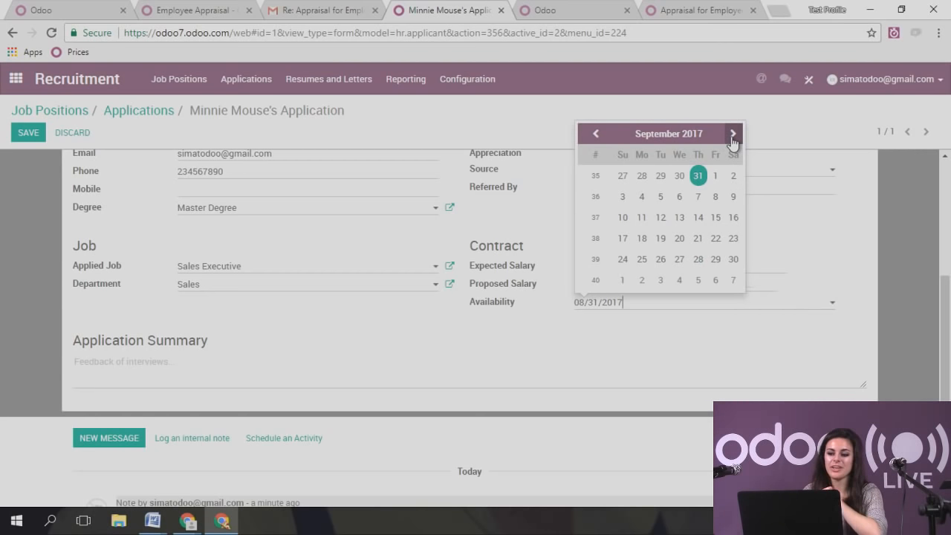
click(732, 138)
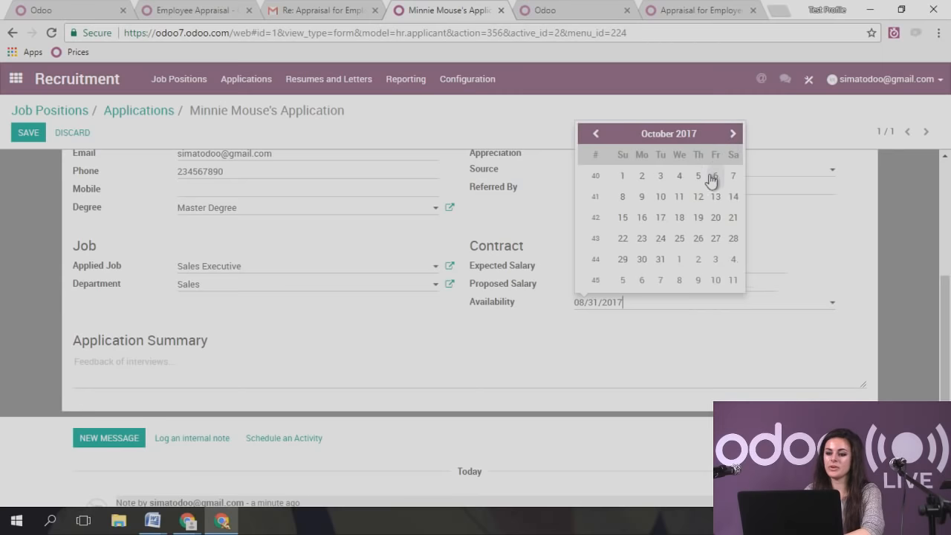
click(623, 177)
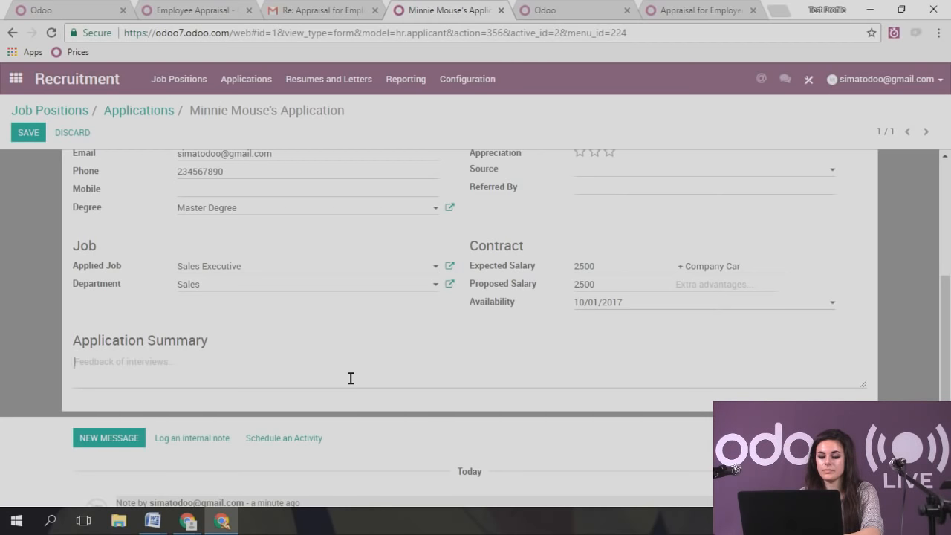
text(finishes studies)
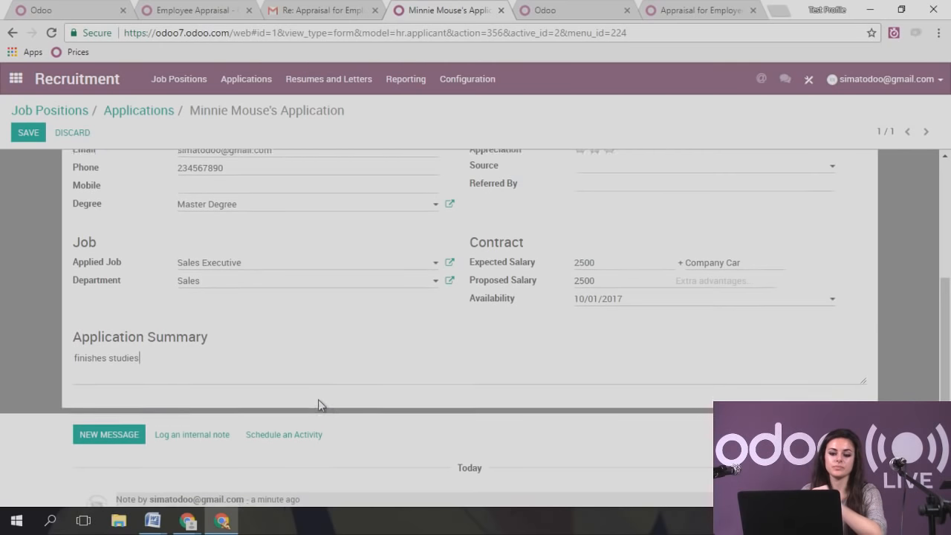
scroll(318, 399, up, 3)
click(29, 132)
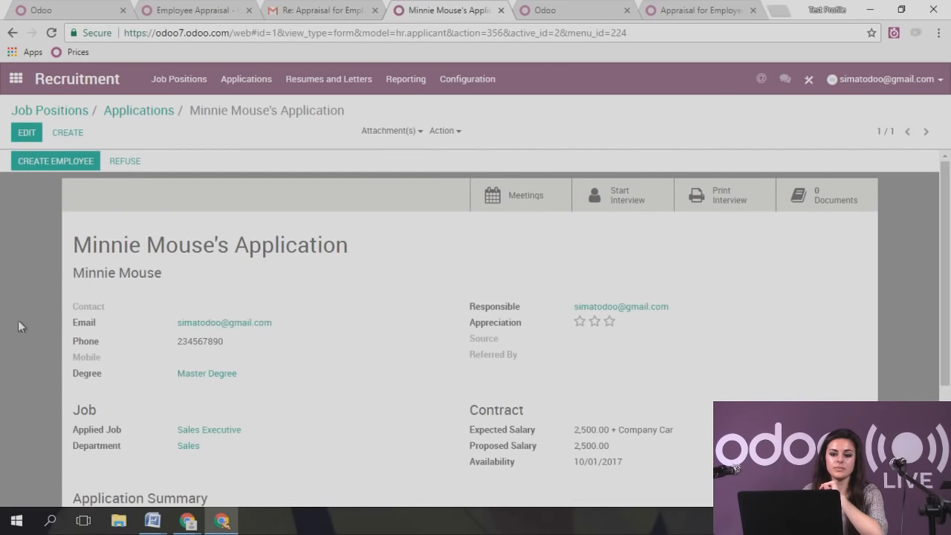
- On the Sales Executive applications board, add 'First phone call' and 'Second Call' stages
click(130, 111)
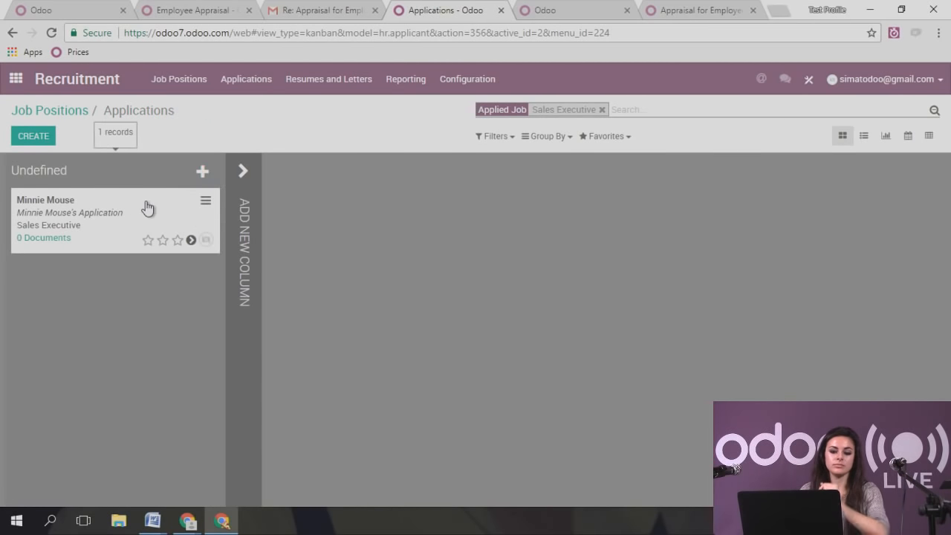
mouse_move(147, 208)
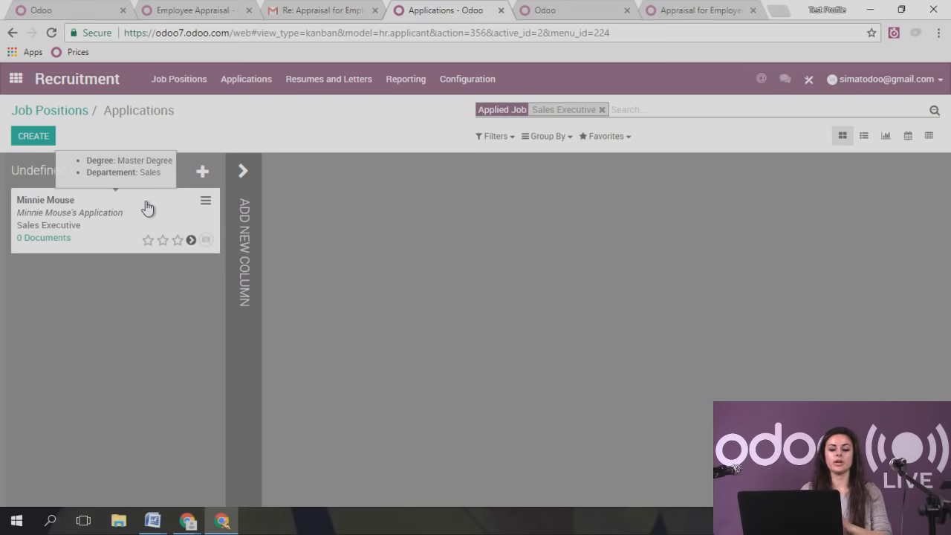
click(244, 230)
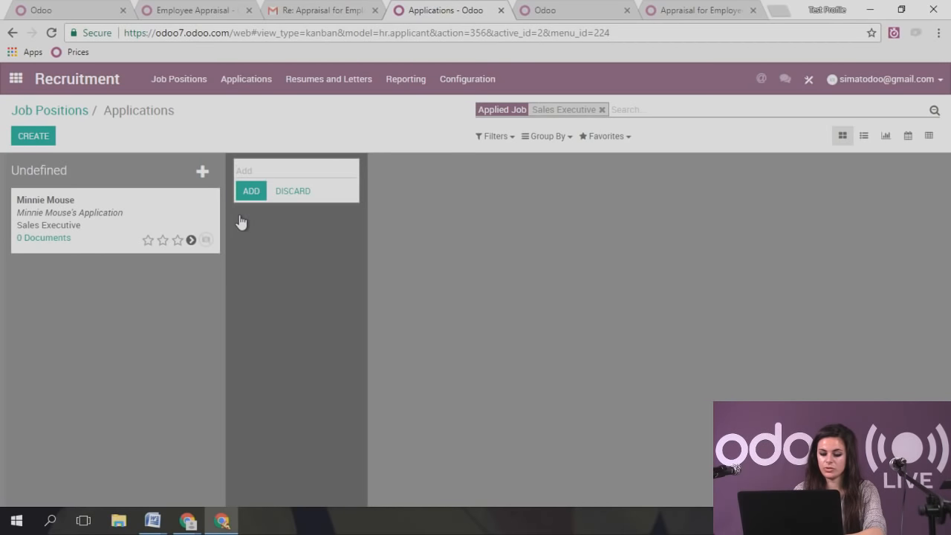
text(First )
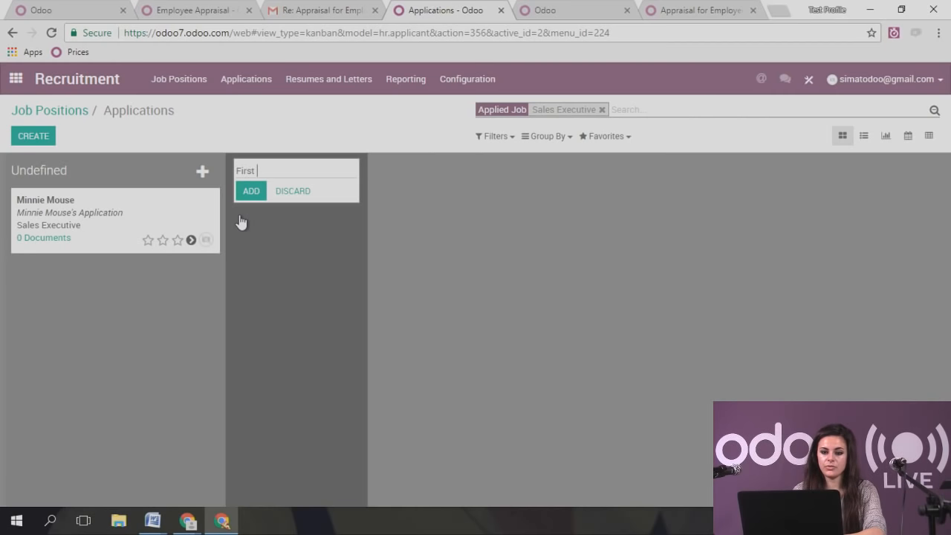
text(phone call)
key(Return)
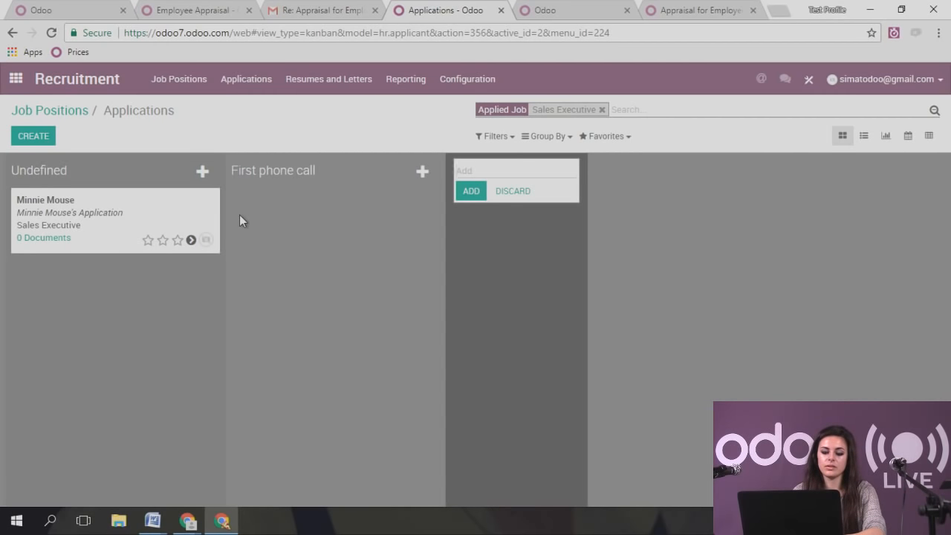
text(S)
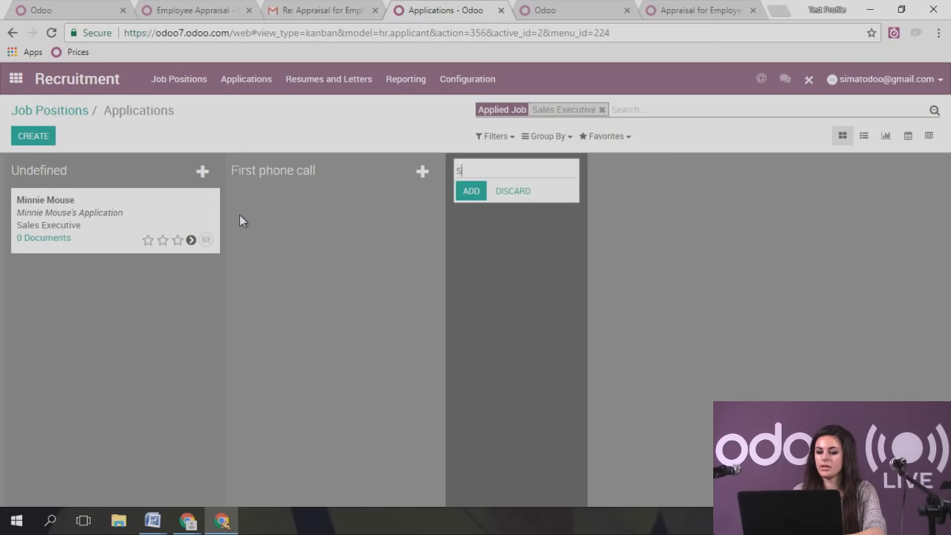
text(econd Call)
key(Return)
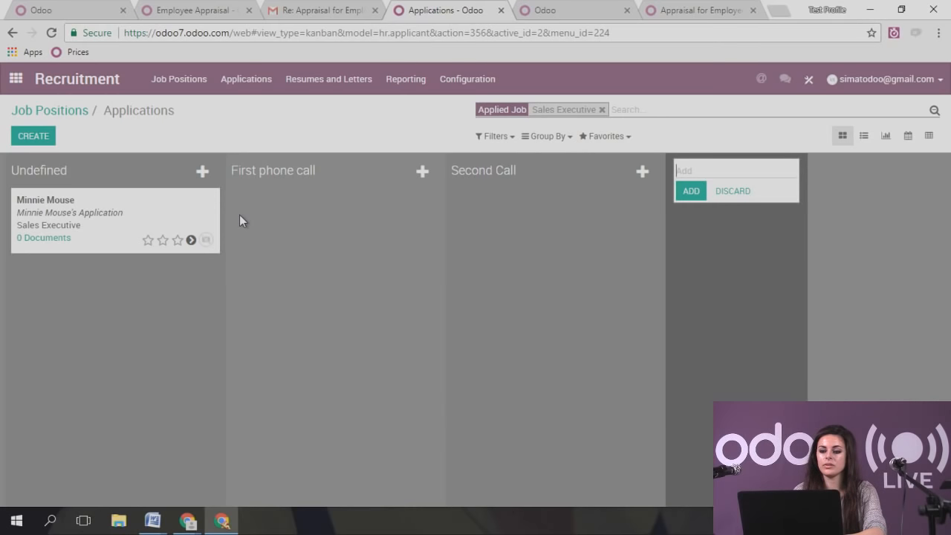
- Add '1st Interview' and 'Interview with Manager' stages to the pipeline
text(1st Interview)
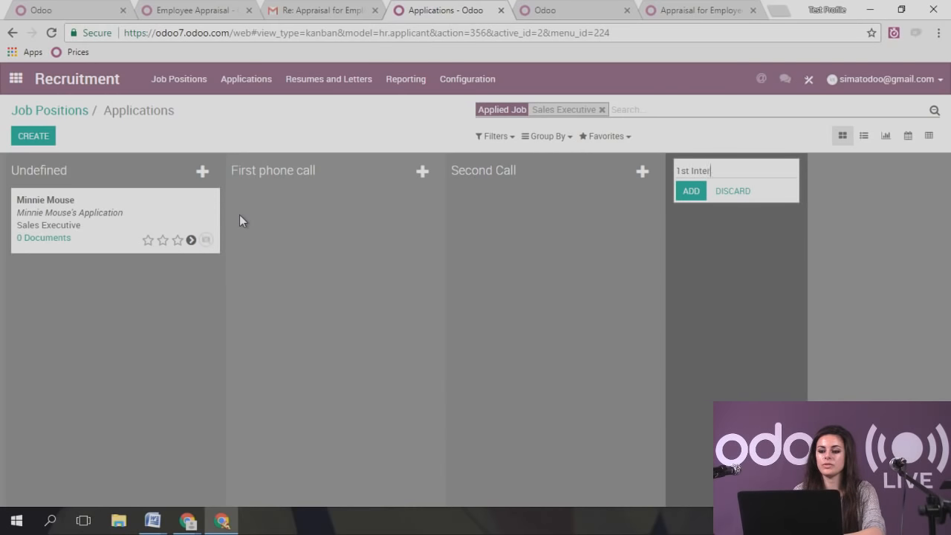
key(Return)
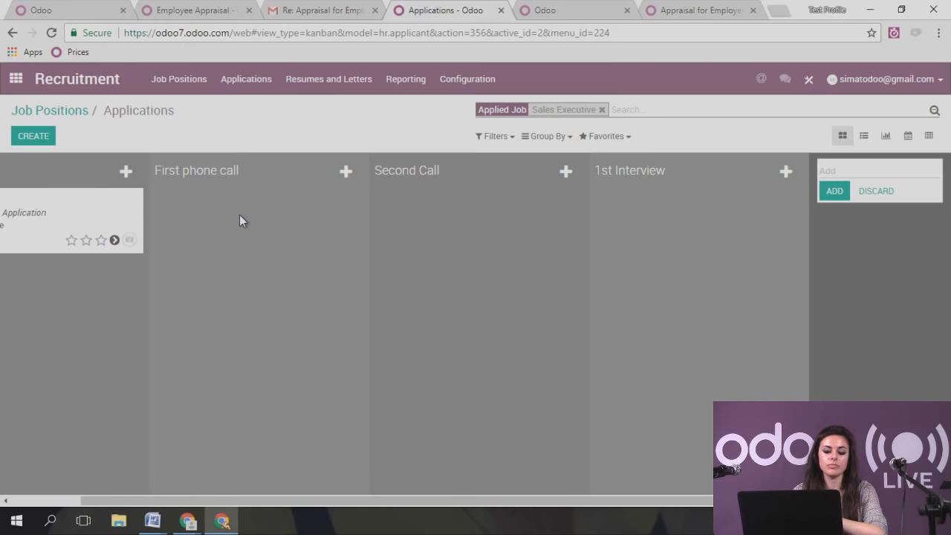
text(Interview wi)
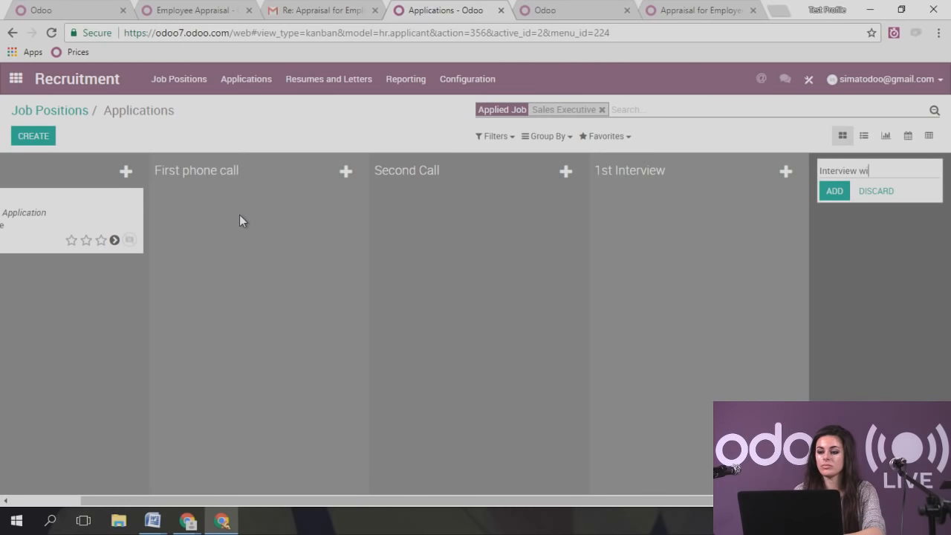
text(th Manager)
key(Return)
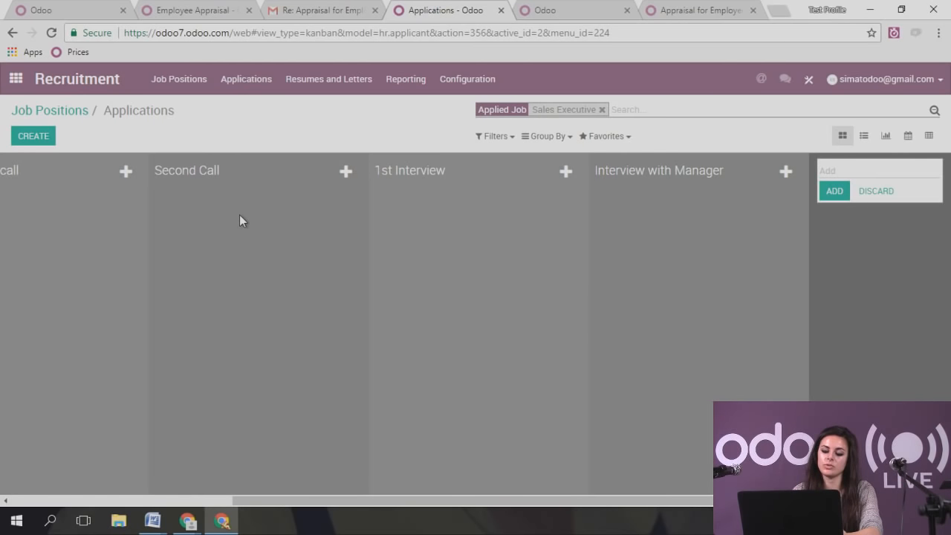
click(329, 79)
click(250, 82)
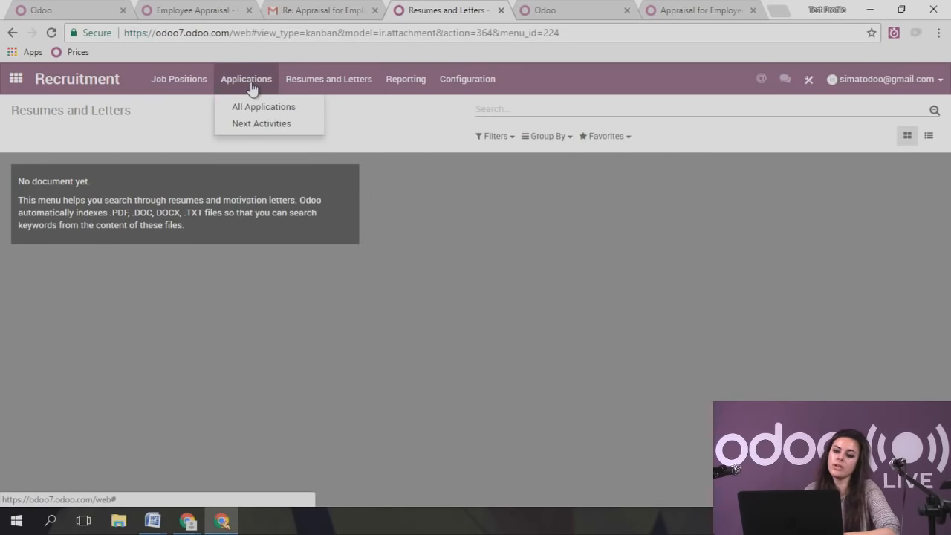
- Show All Applications, with the applicant now in the Interview with Manager stage
click(262, 106)
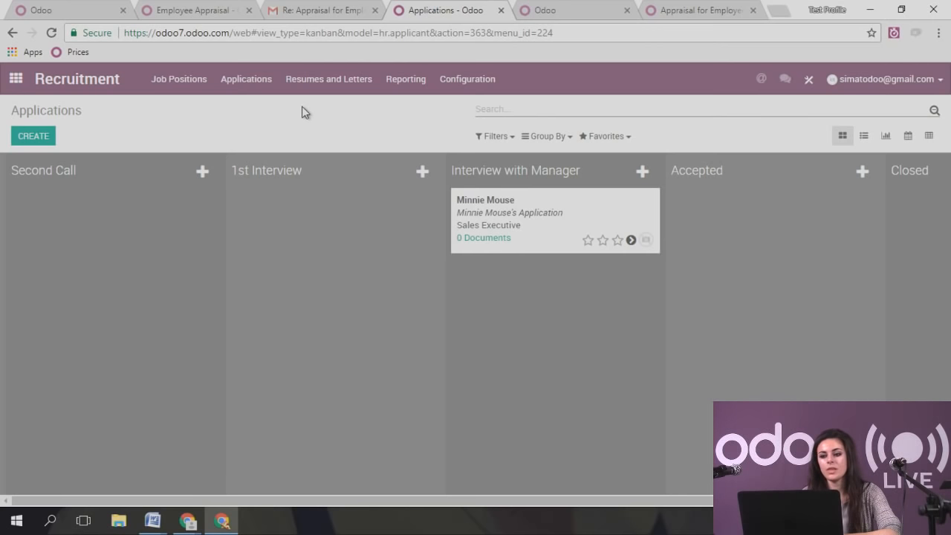
click(401, 79)
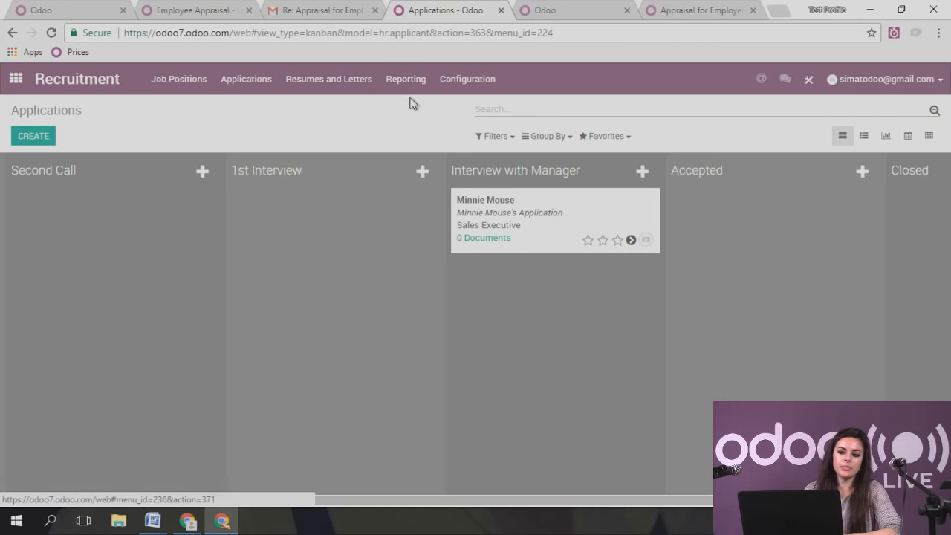
- View the Recruitment Analysis report and Job Positions overview, then return to the apps home screen
click(411, 99)
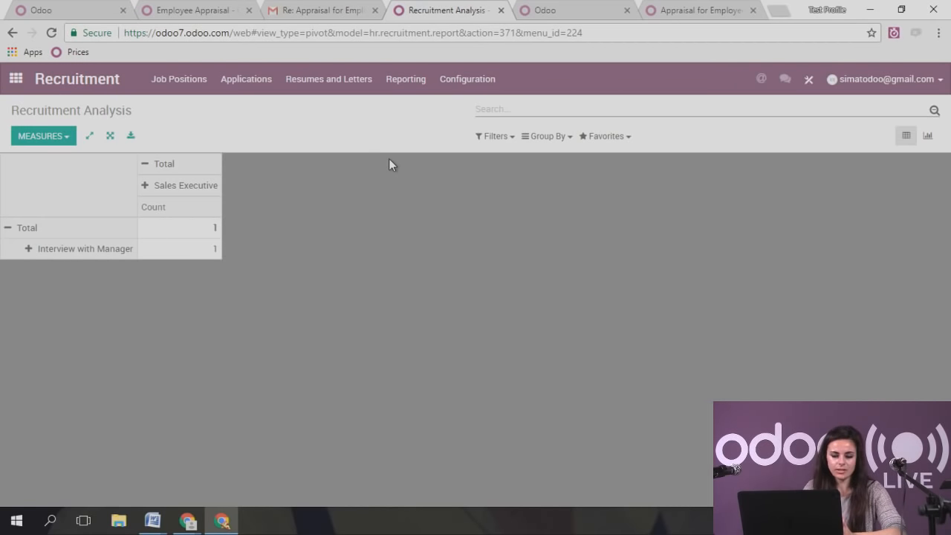
click(175, 86)
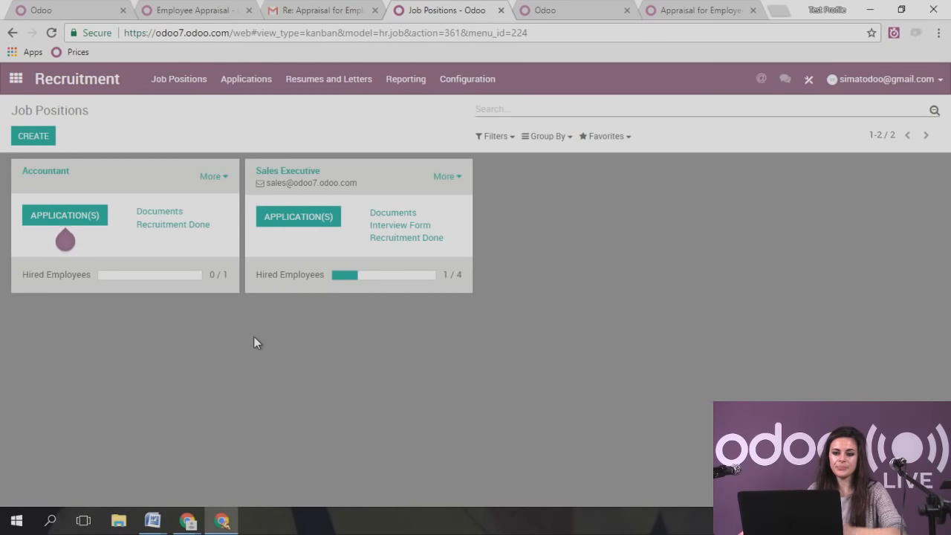
click(16, 79)
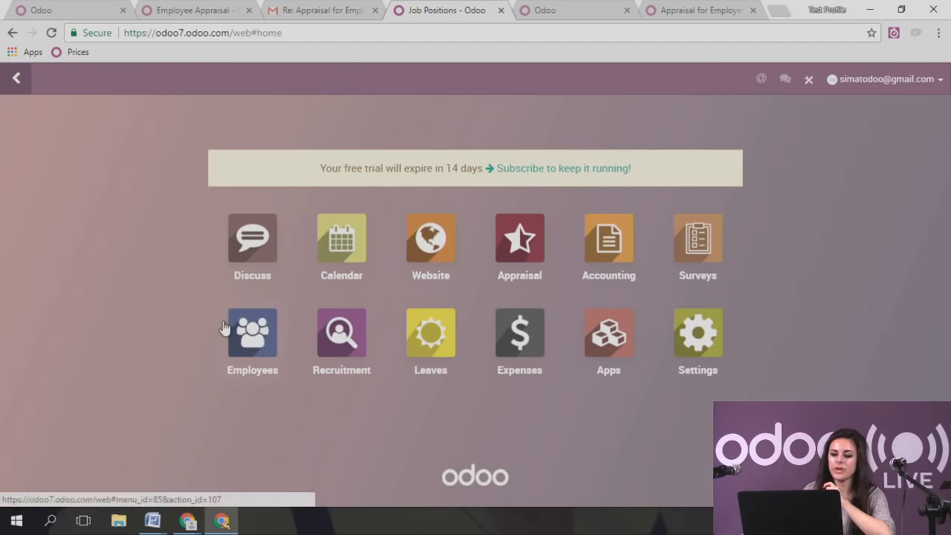
- Open Leave Types in the Leaves app, check the import screen's accepted file types, and return to the list
click(439, 338)
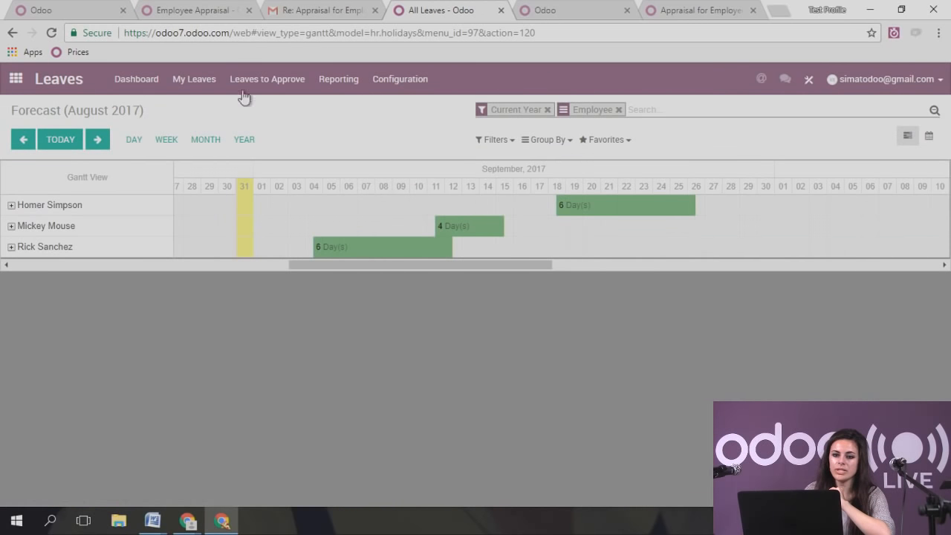
click(413, 79)
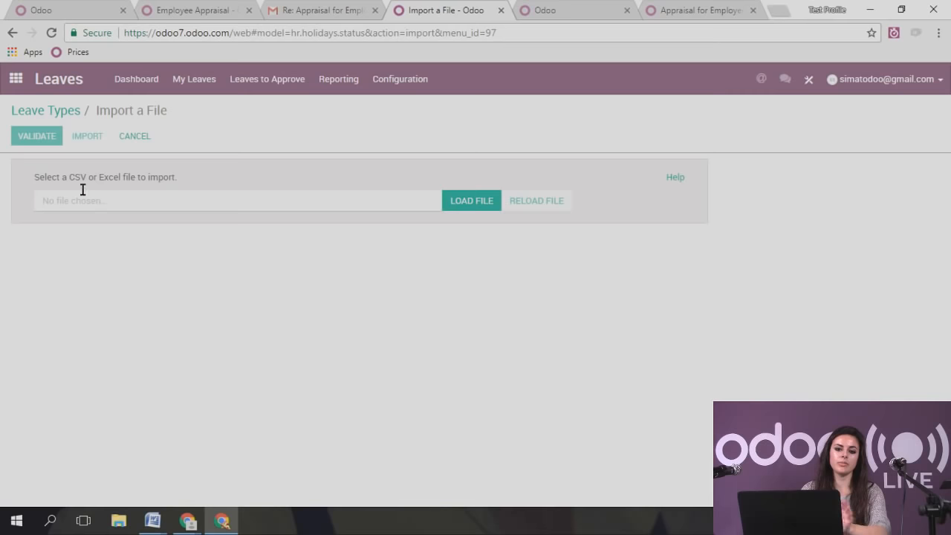
drag(63, 178, 124, 177)
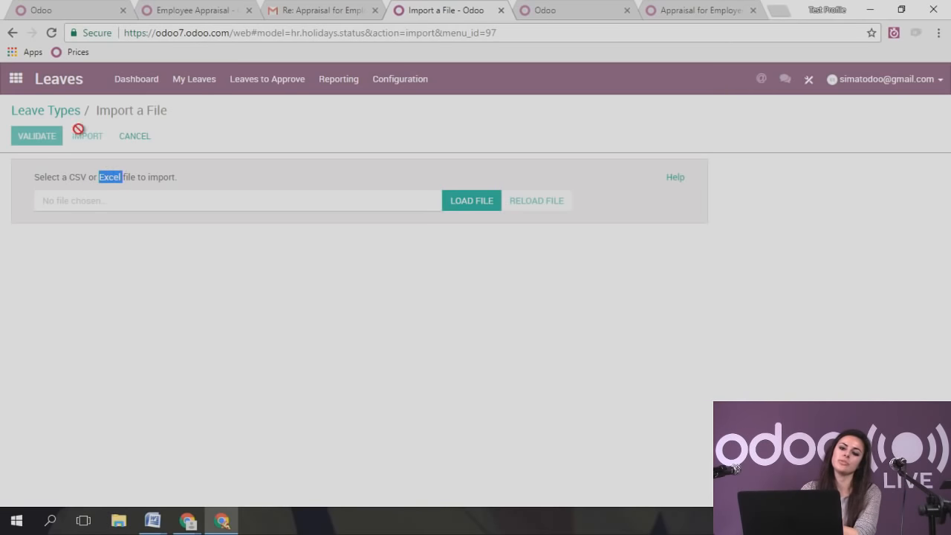
click(64, 110)
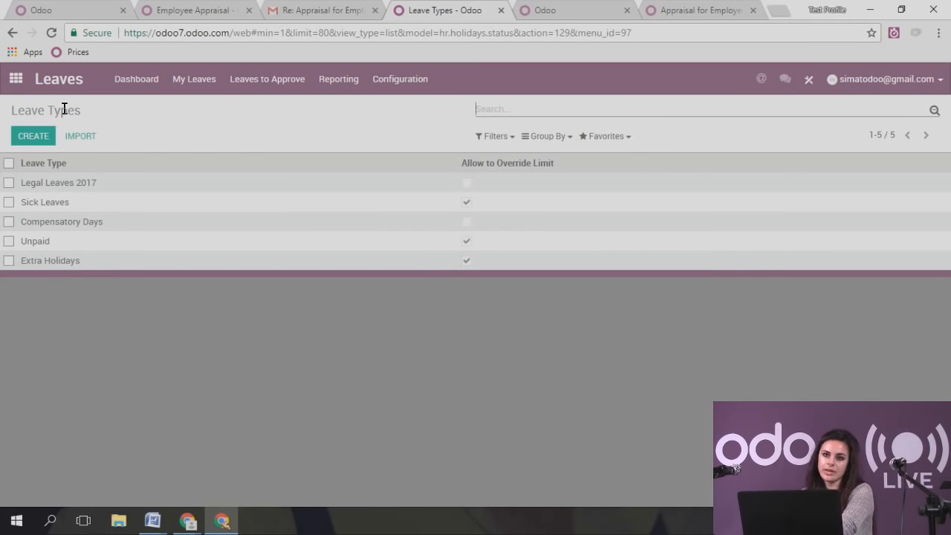